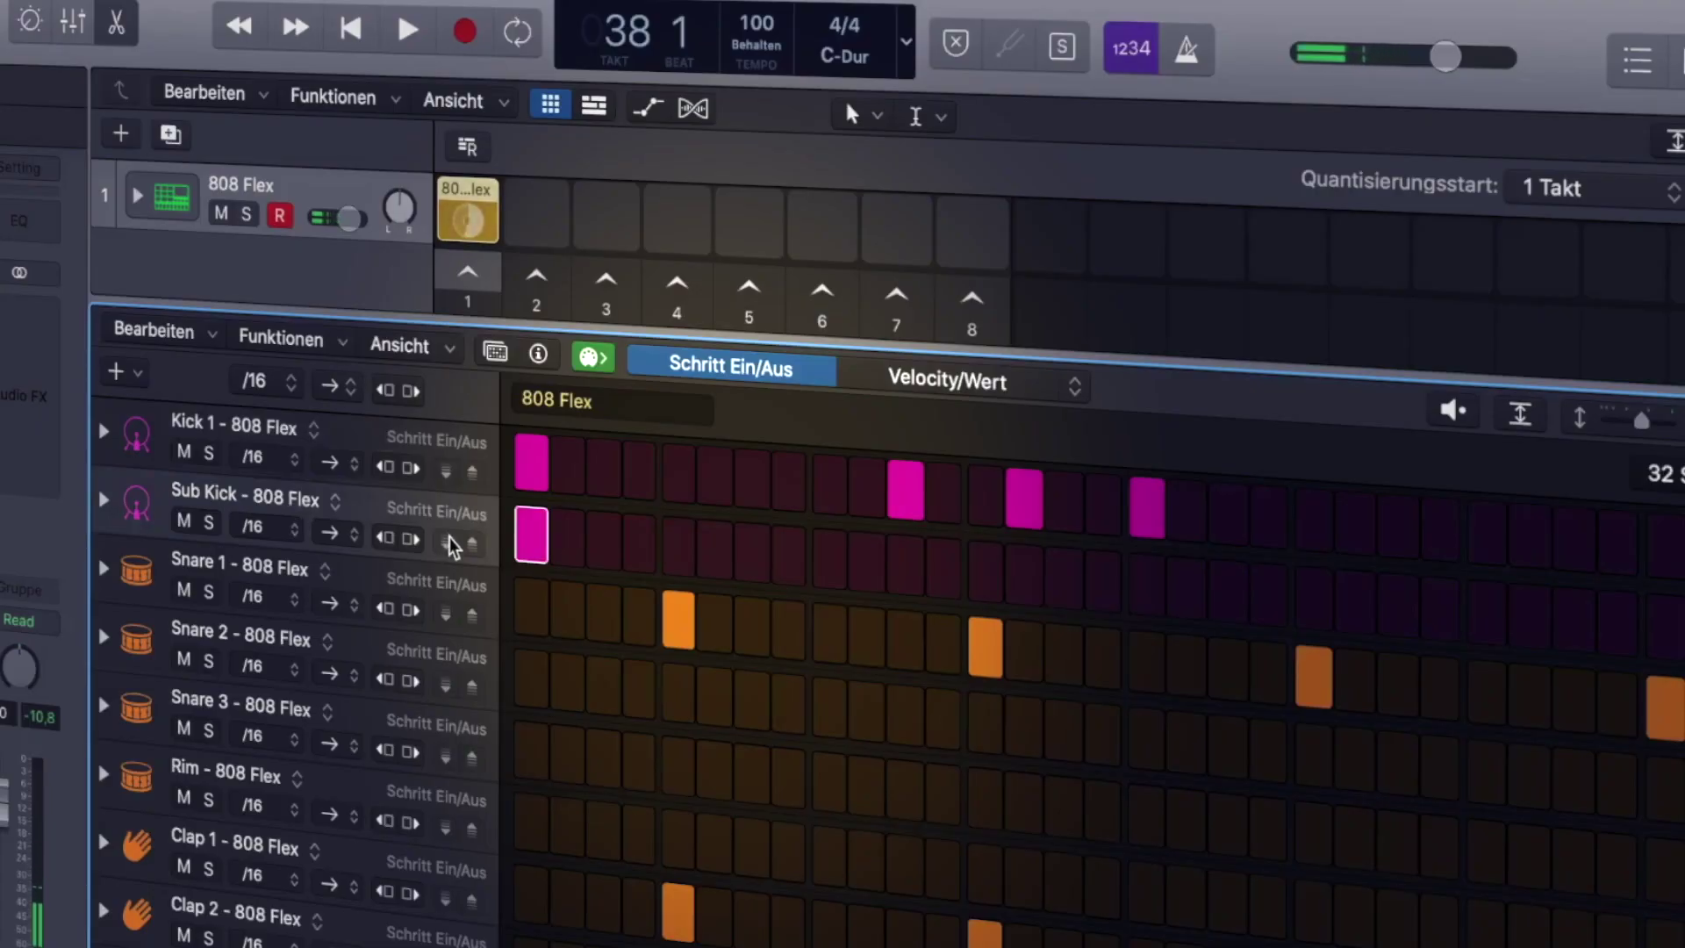
Play back the 808 Flex pattern in the Step Sequencer
key(space)
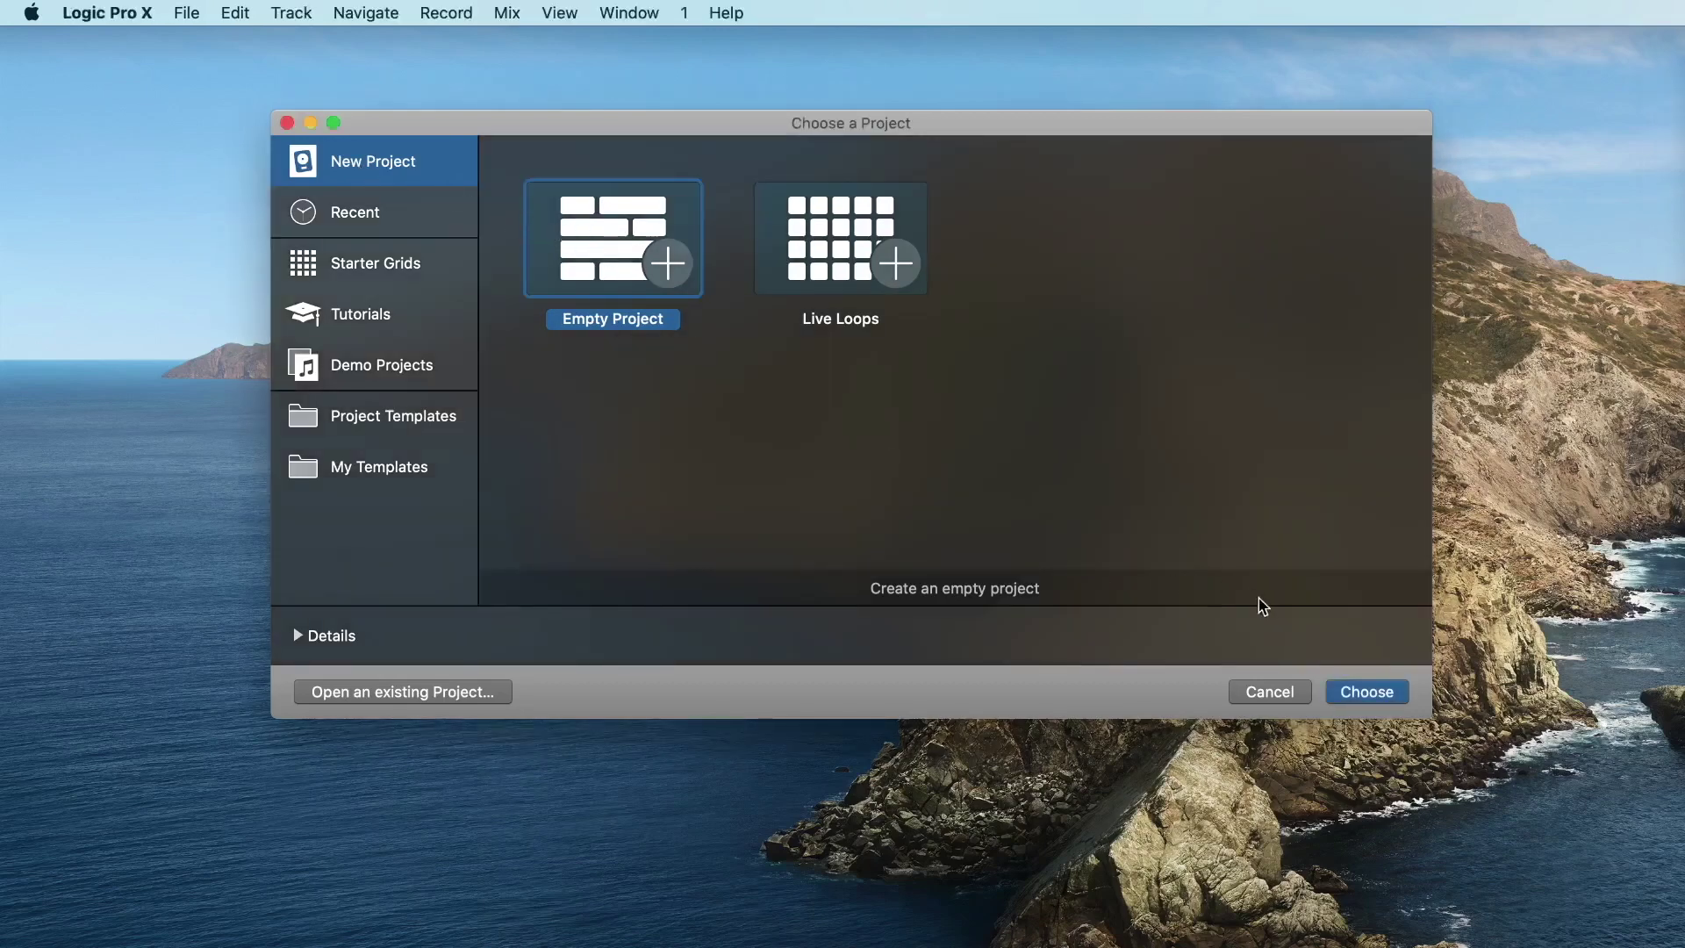
Create an empty project with four audio tracks, Audio 1 to Audio 4
click(1371, 694)
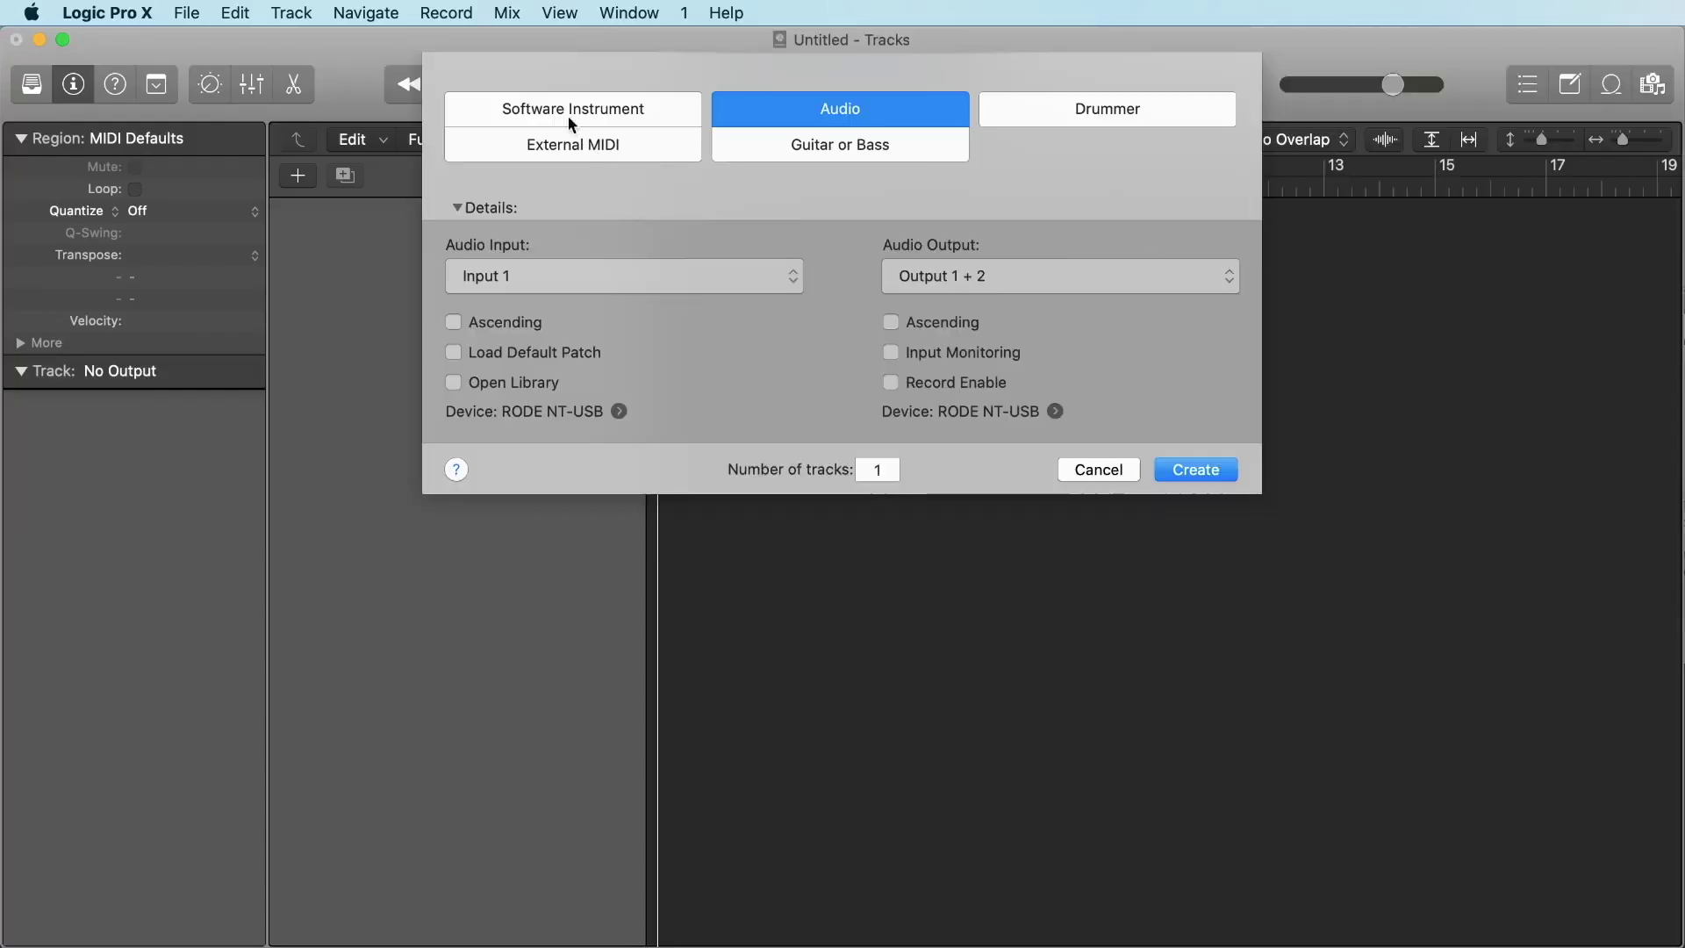
click(595, 111)
click(801, 112)
click(575, 114)
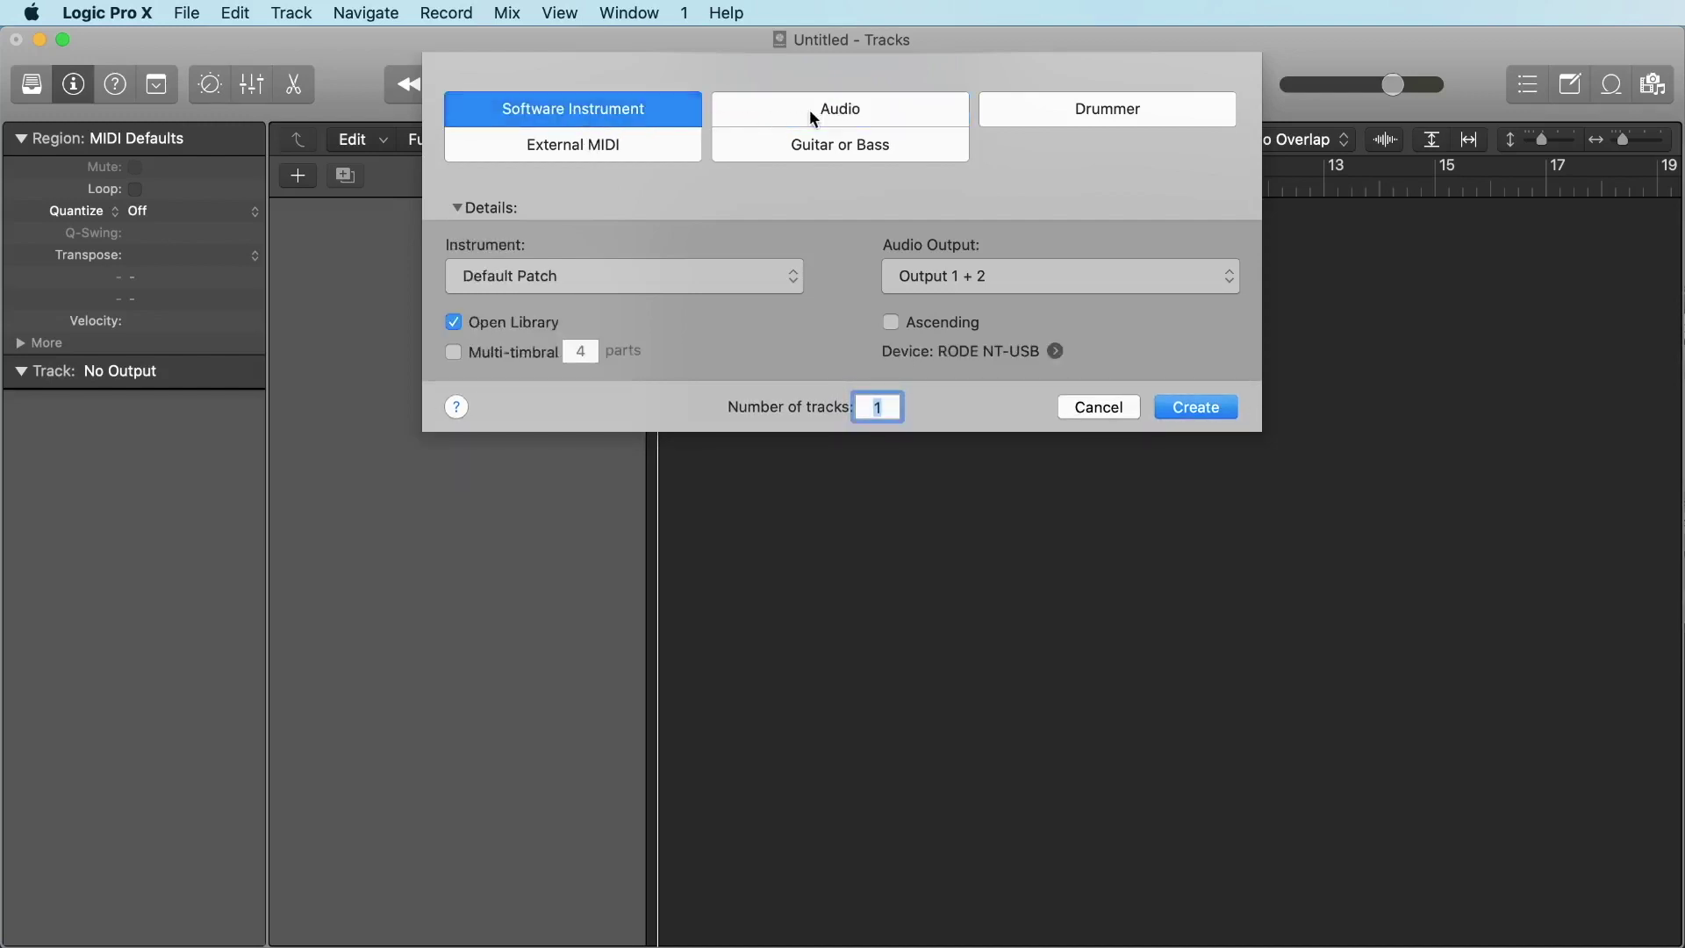
click(821, 117)
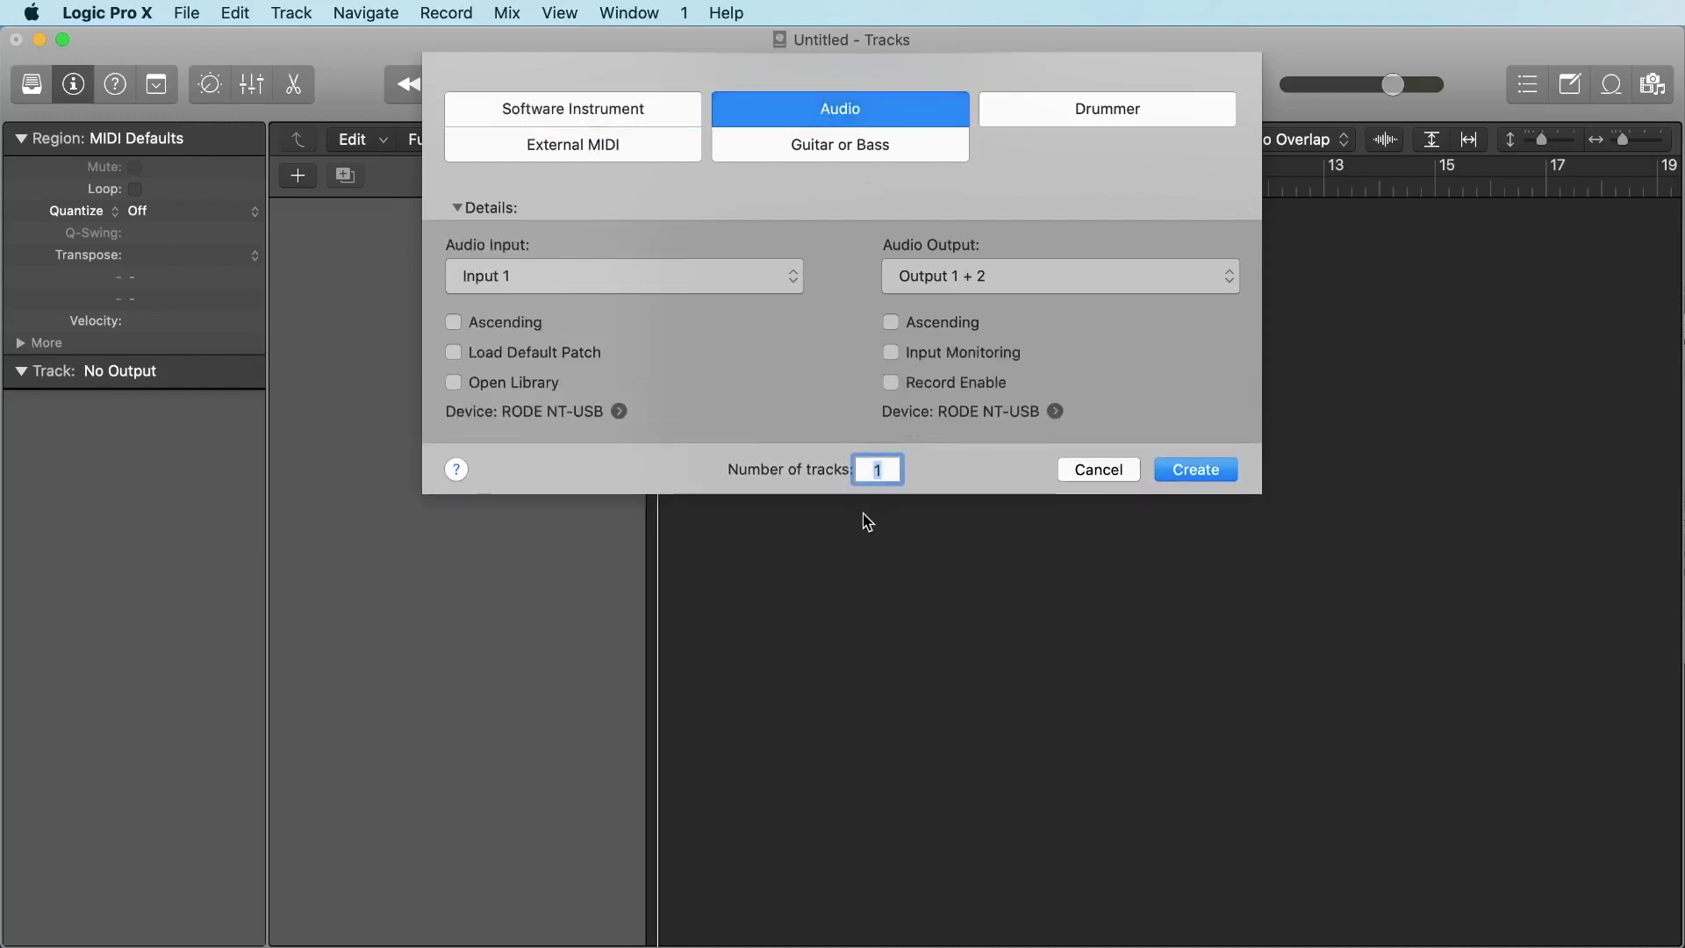
text(4)
key(Return)
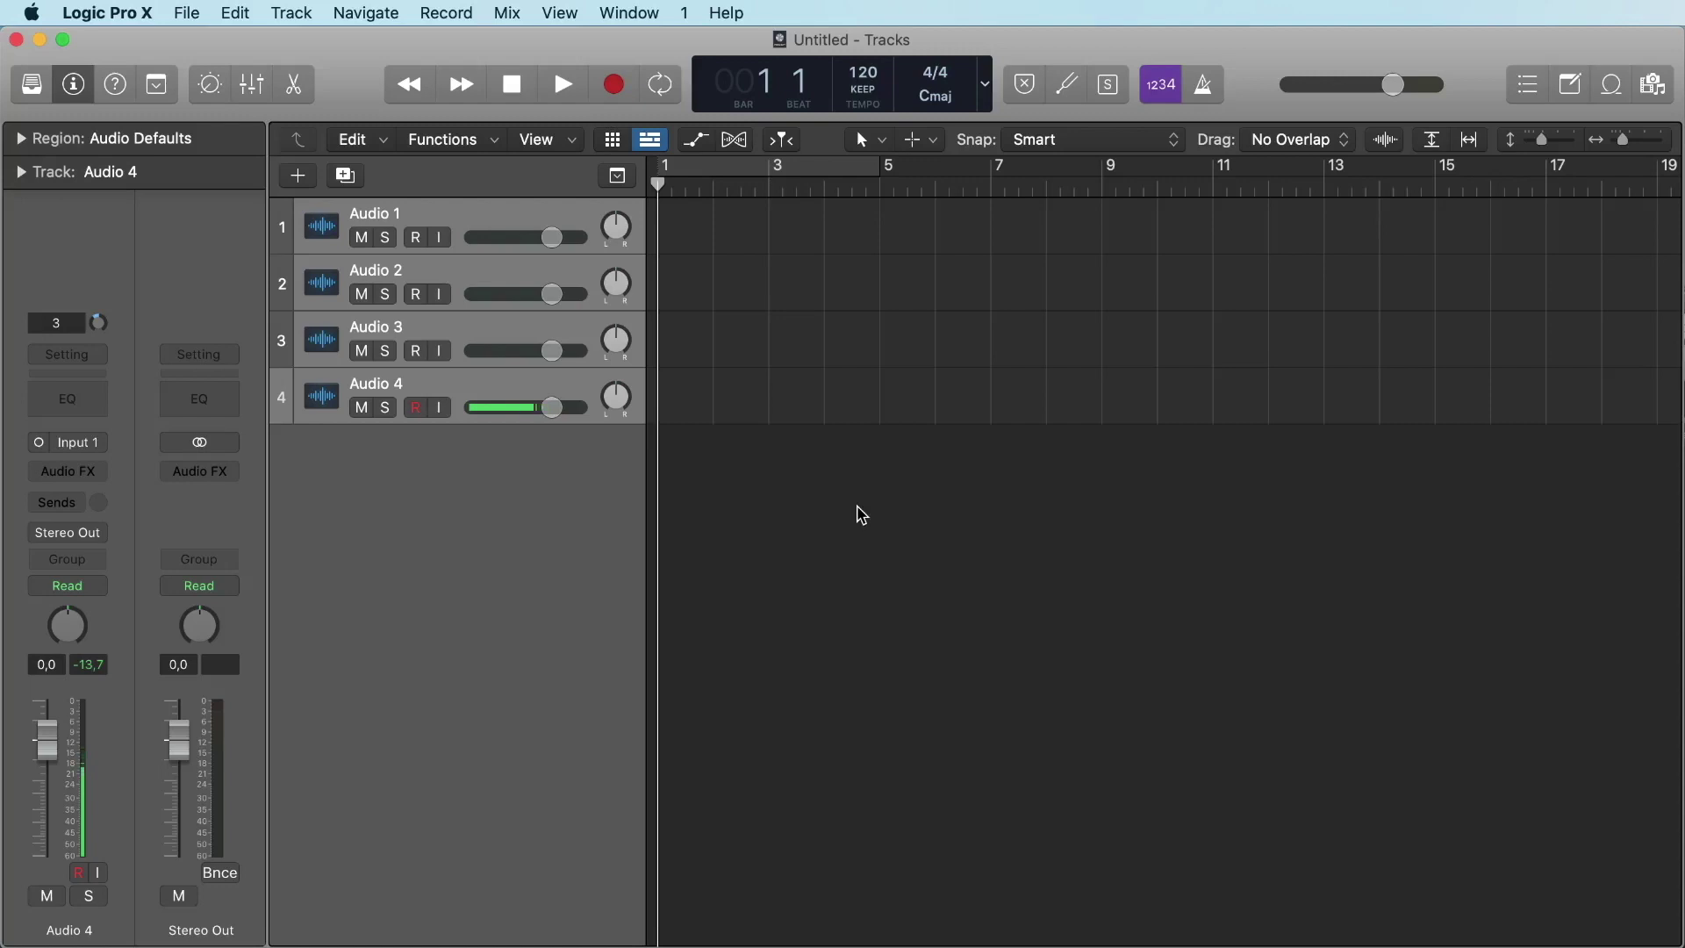
Open mugent.com in Chrome and filter the loop search to the beat group, giving 533 results
key(super+Tab)
text(mugent)
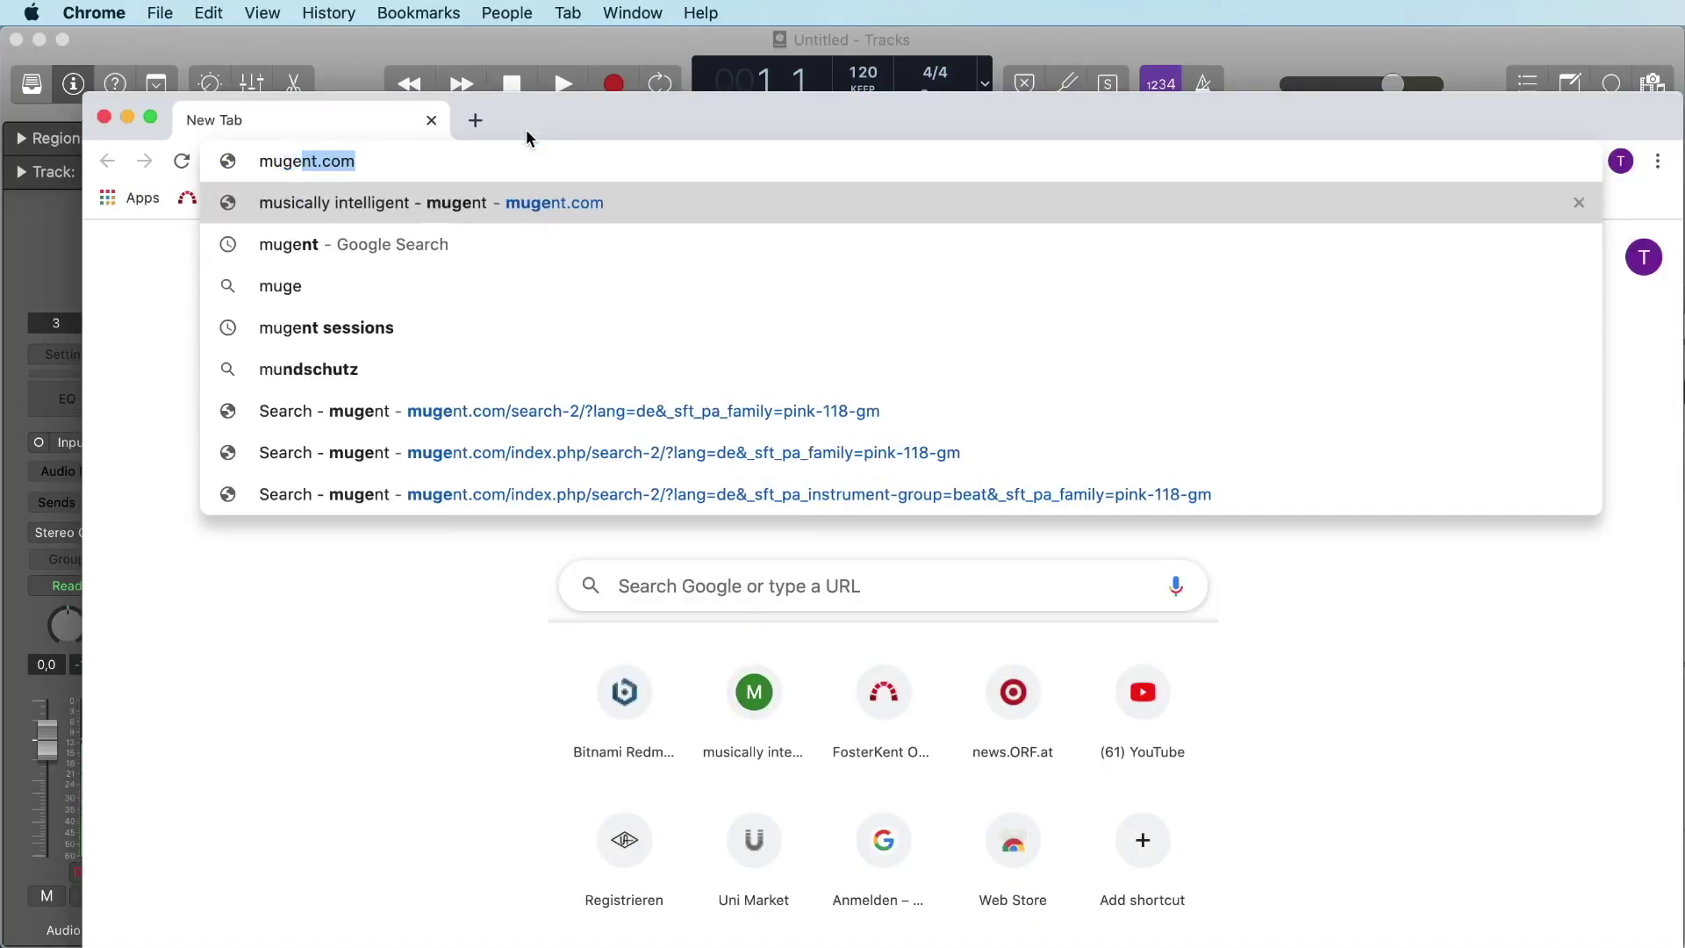
key(Return)
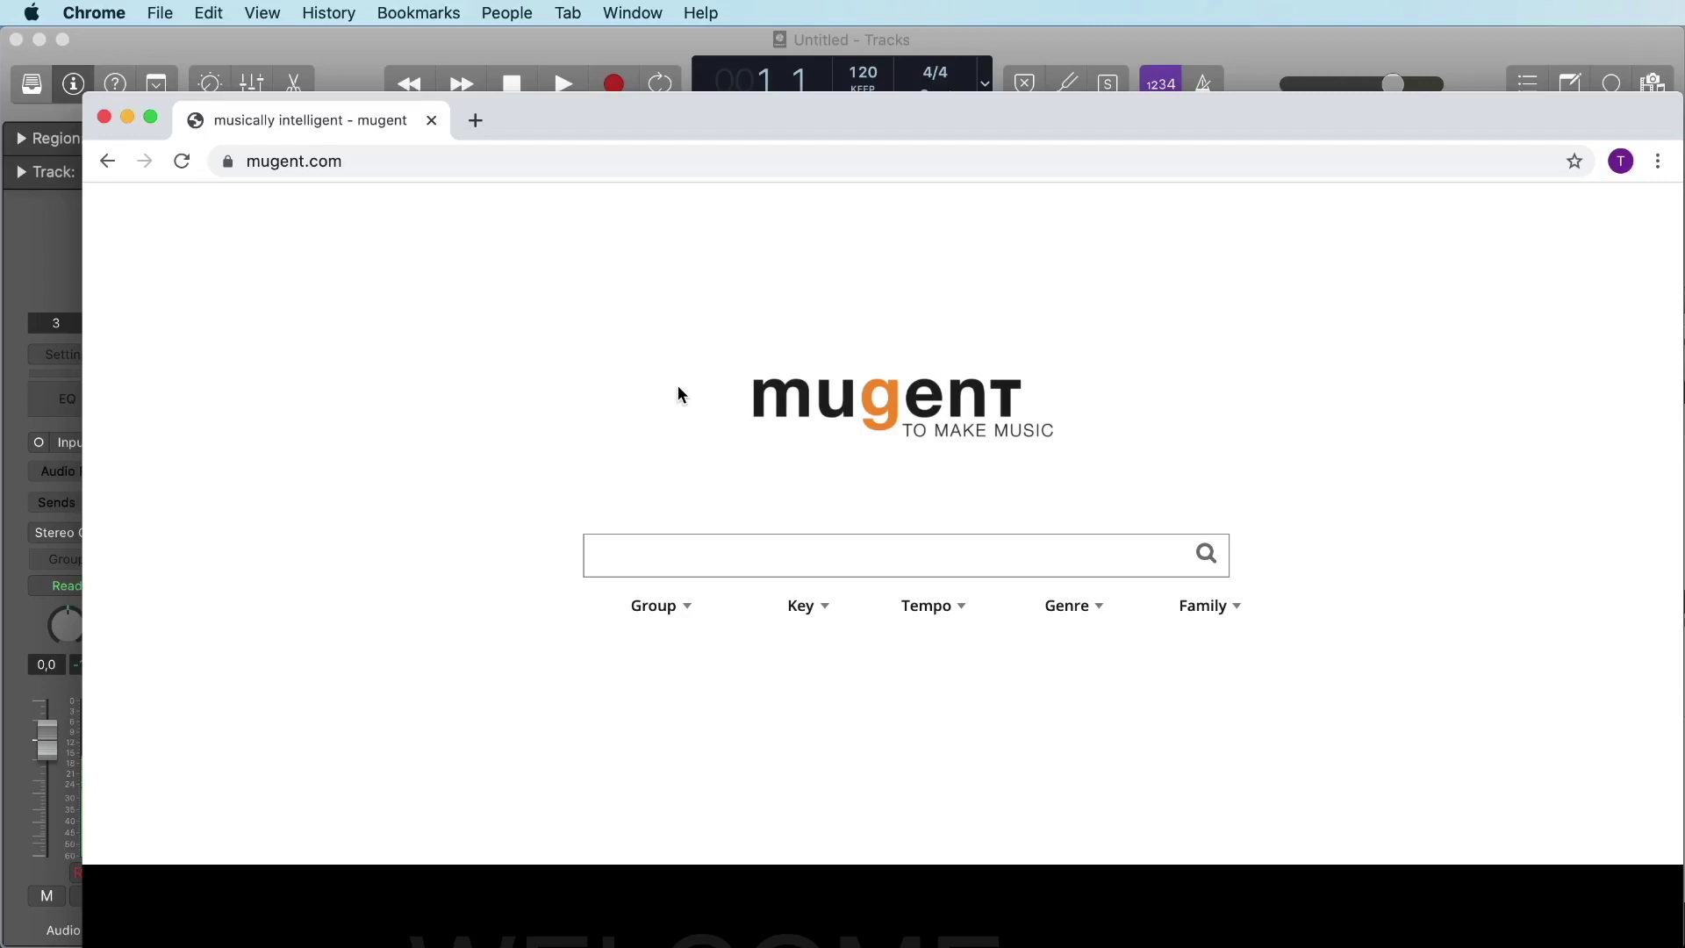
scroll(665, 492, down, 3)
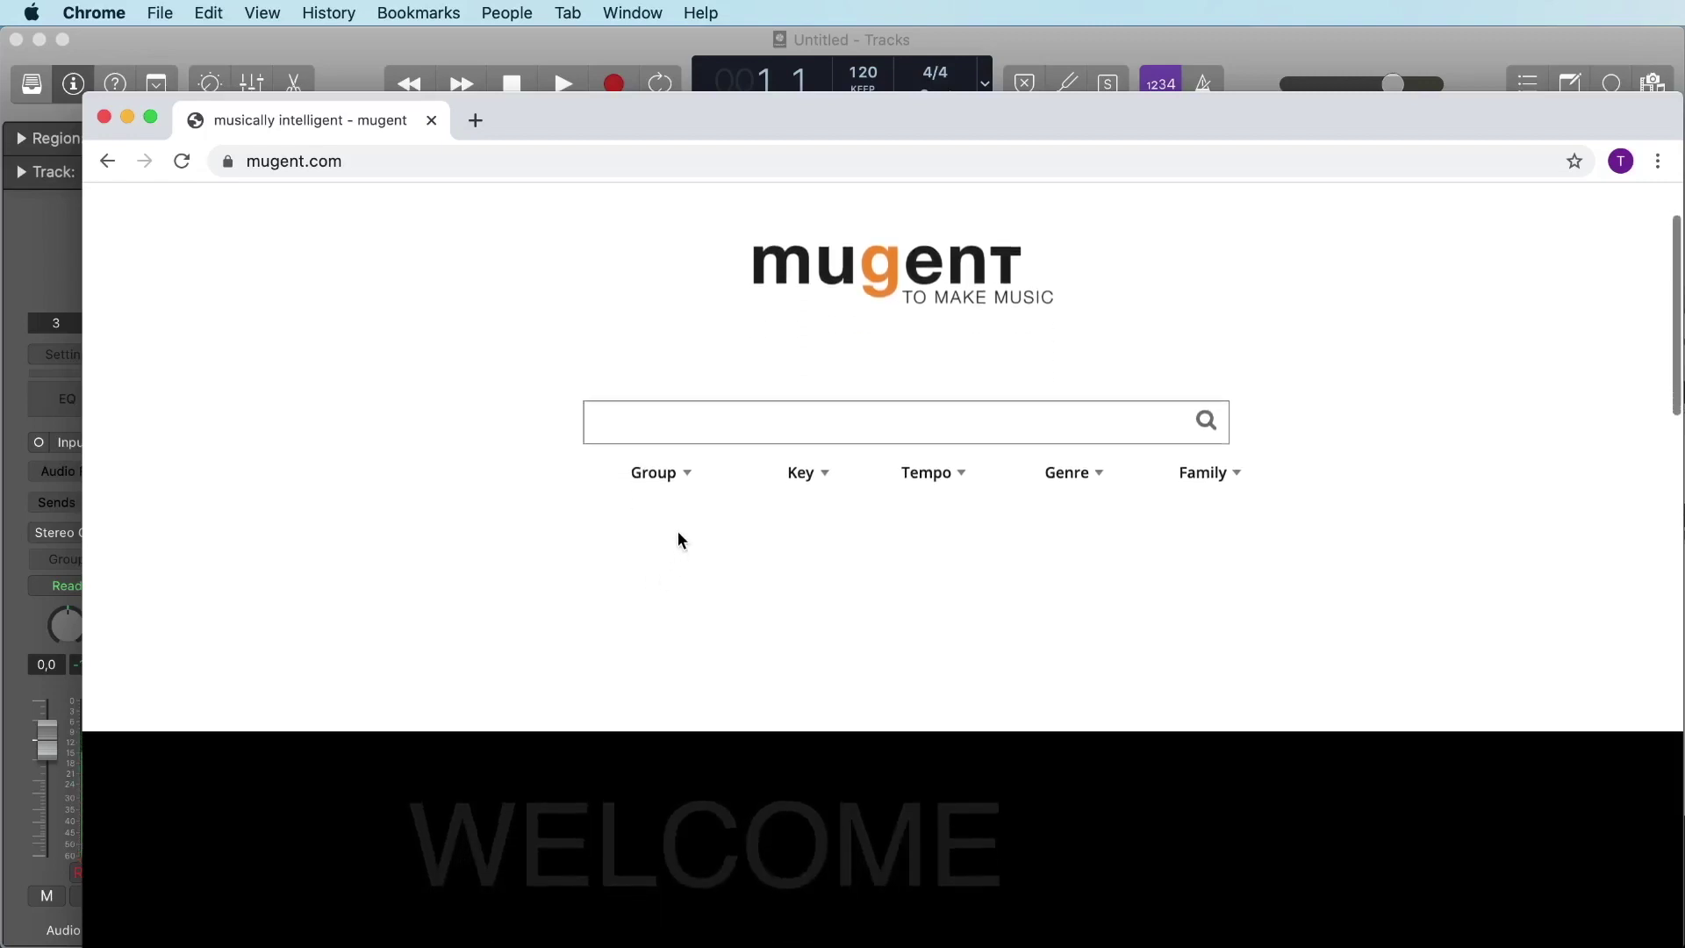
scroll(667, 562, up, 3)
click(650, 608)
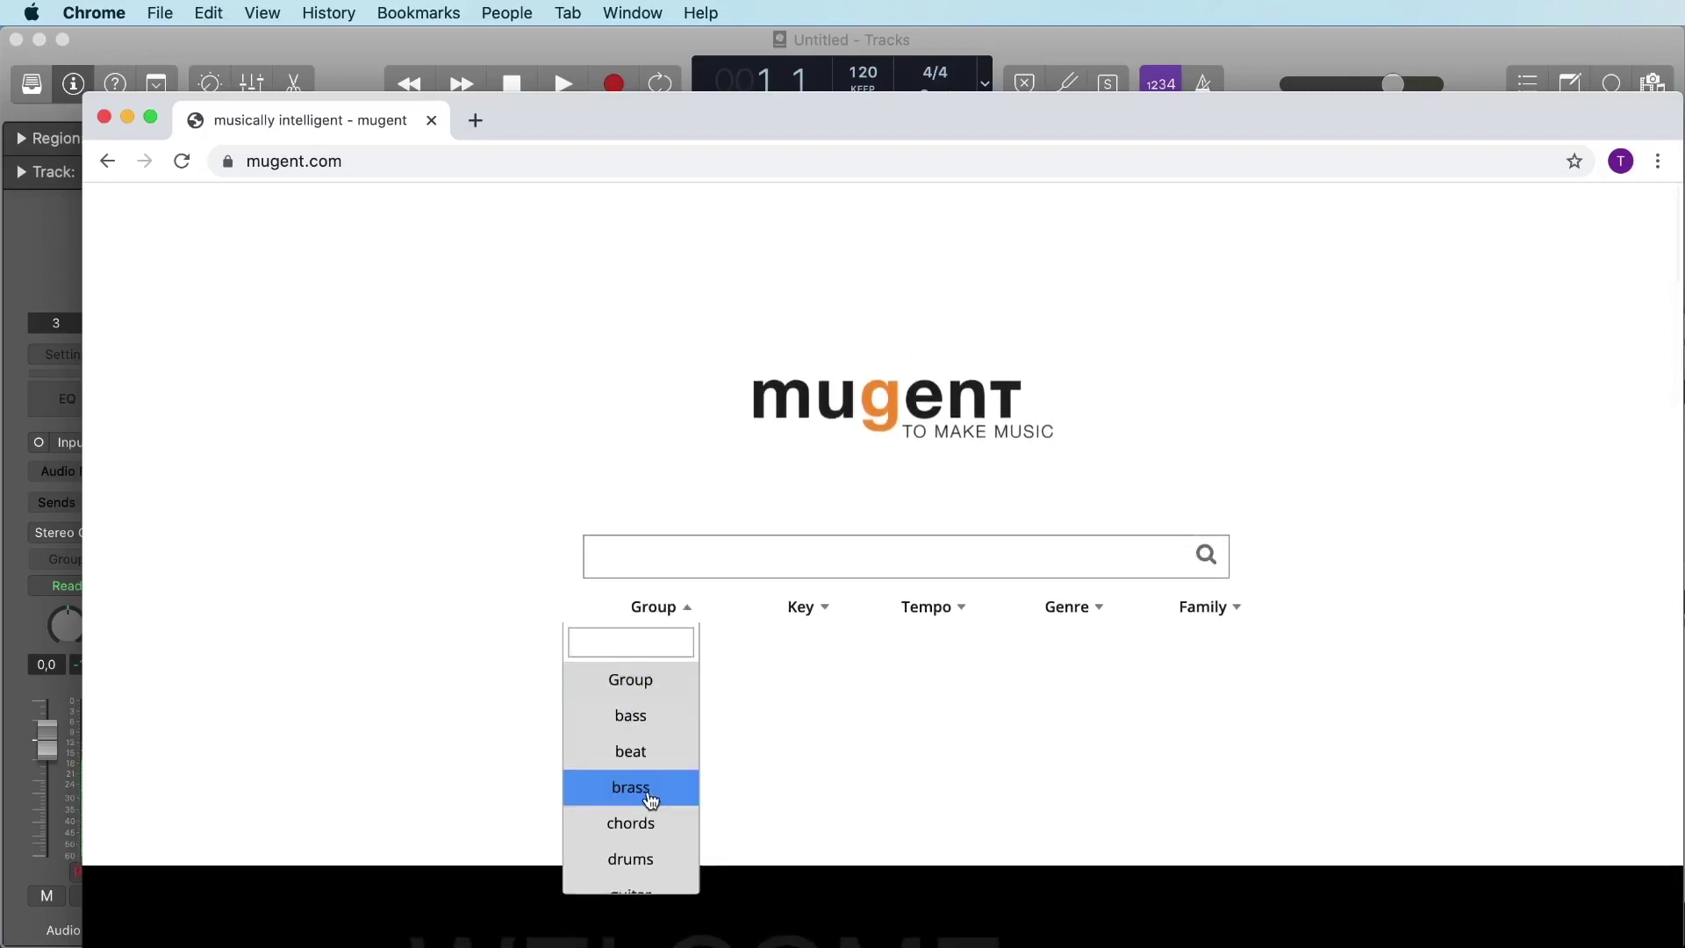
click(660, 762)
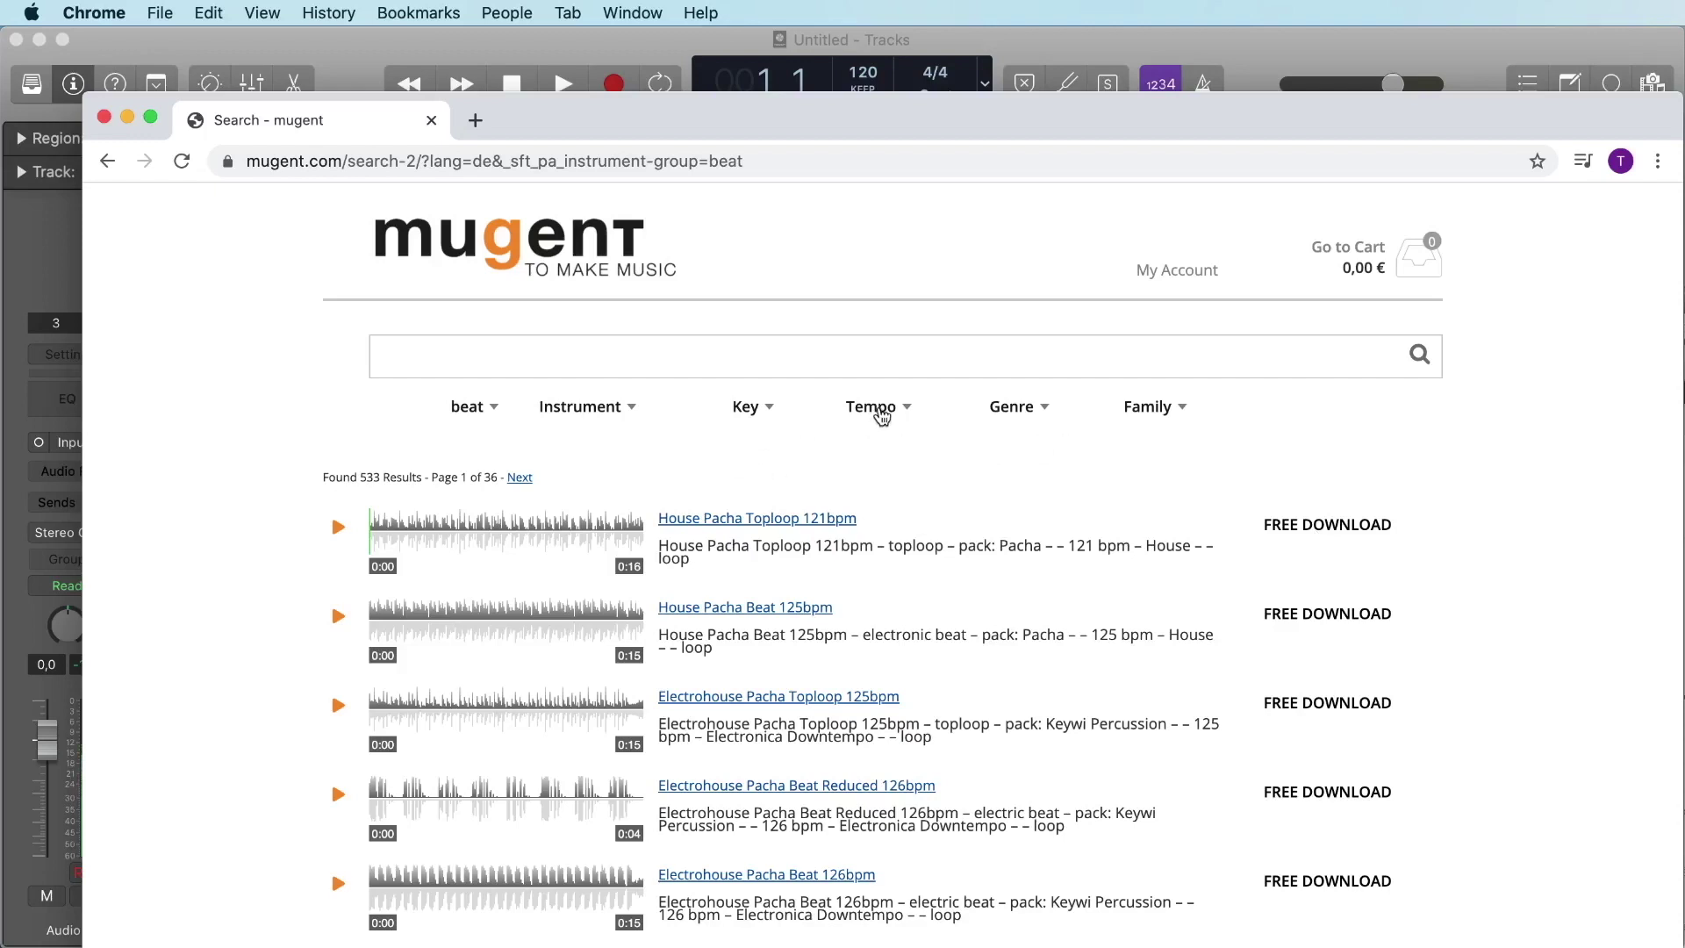
Browse the Tempo, Key and Genre lists, then narrow beats to the pink 118 Gm family (18 loops)
click(882, 416)
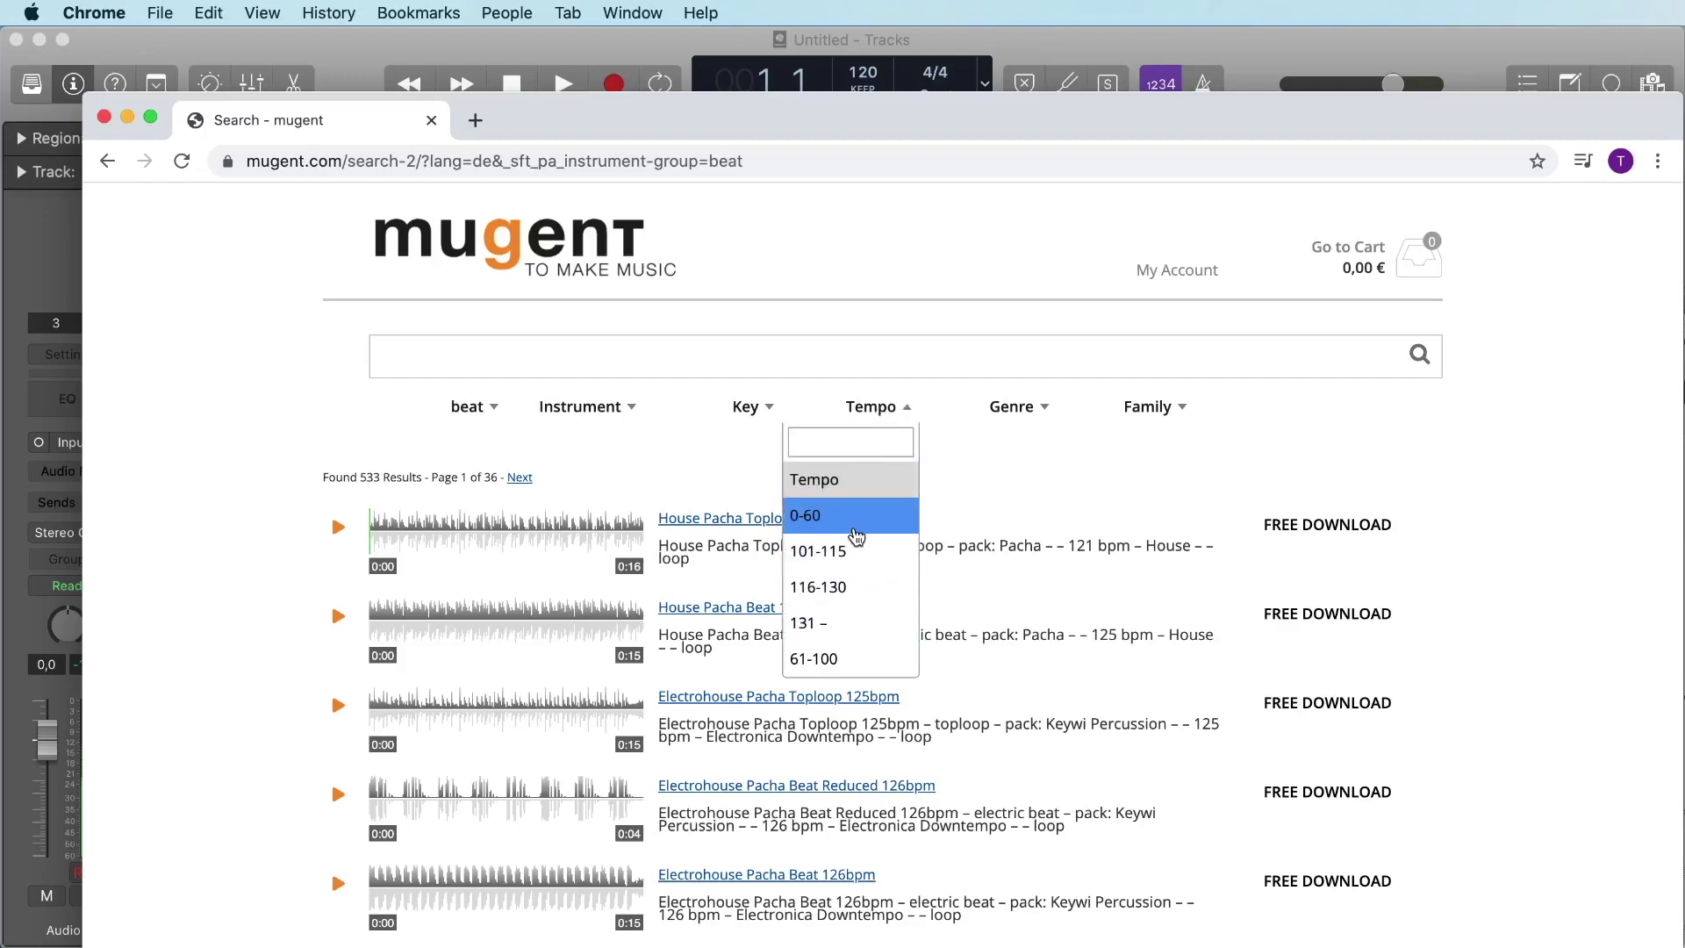
click(730, 454)
click(763, 421)
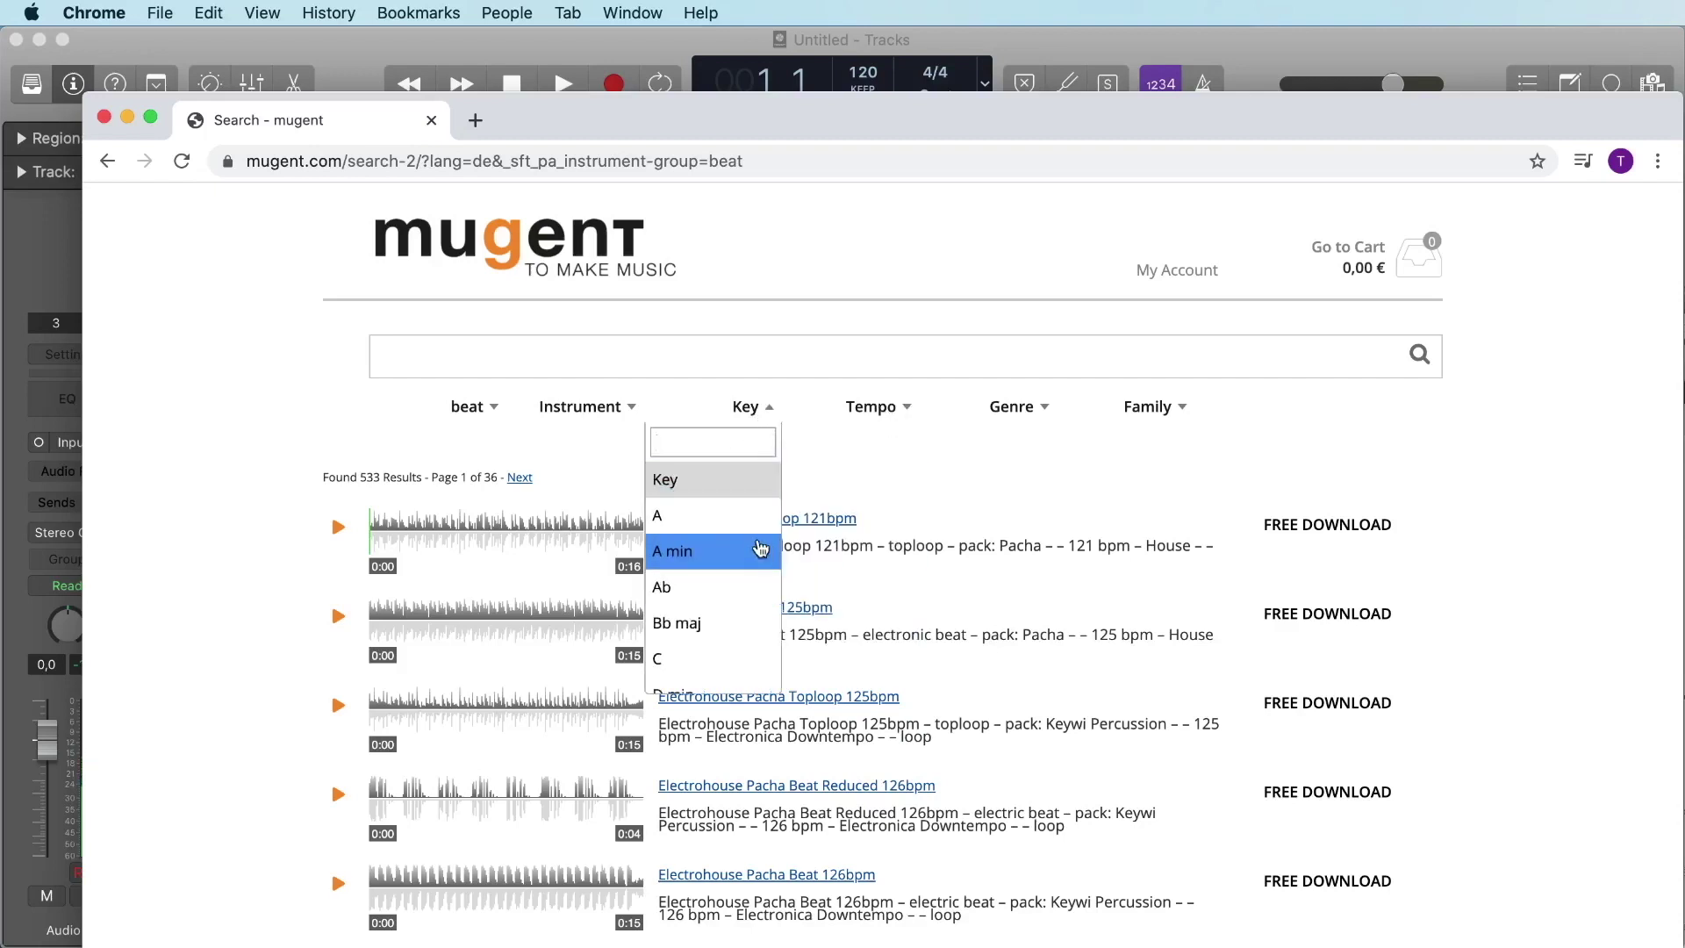
click(1017, 406)
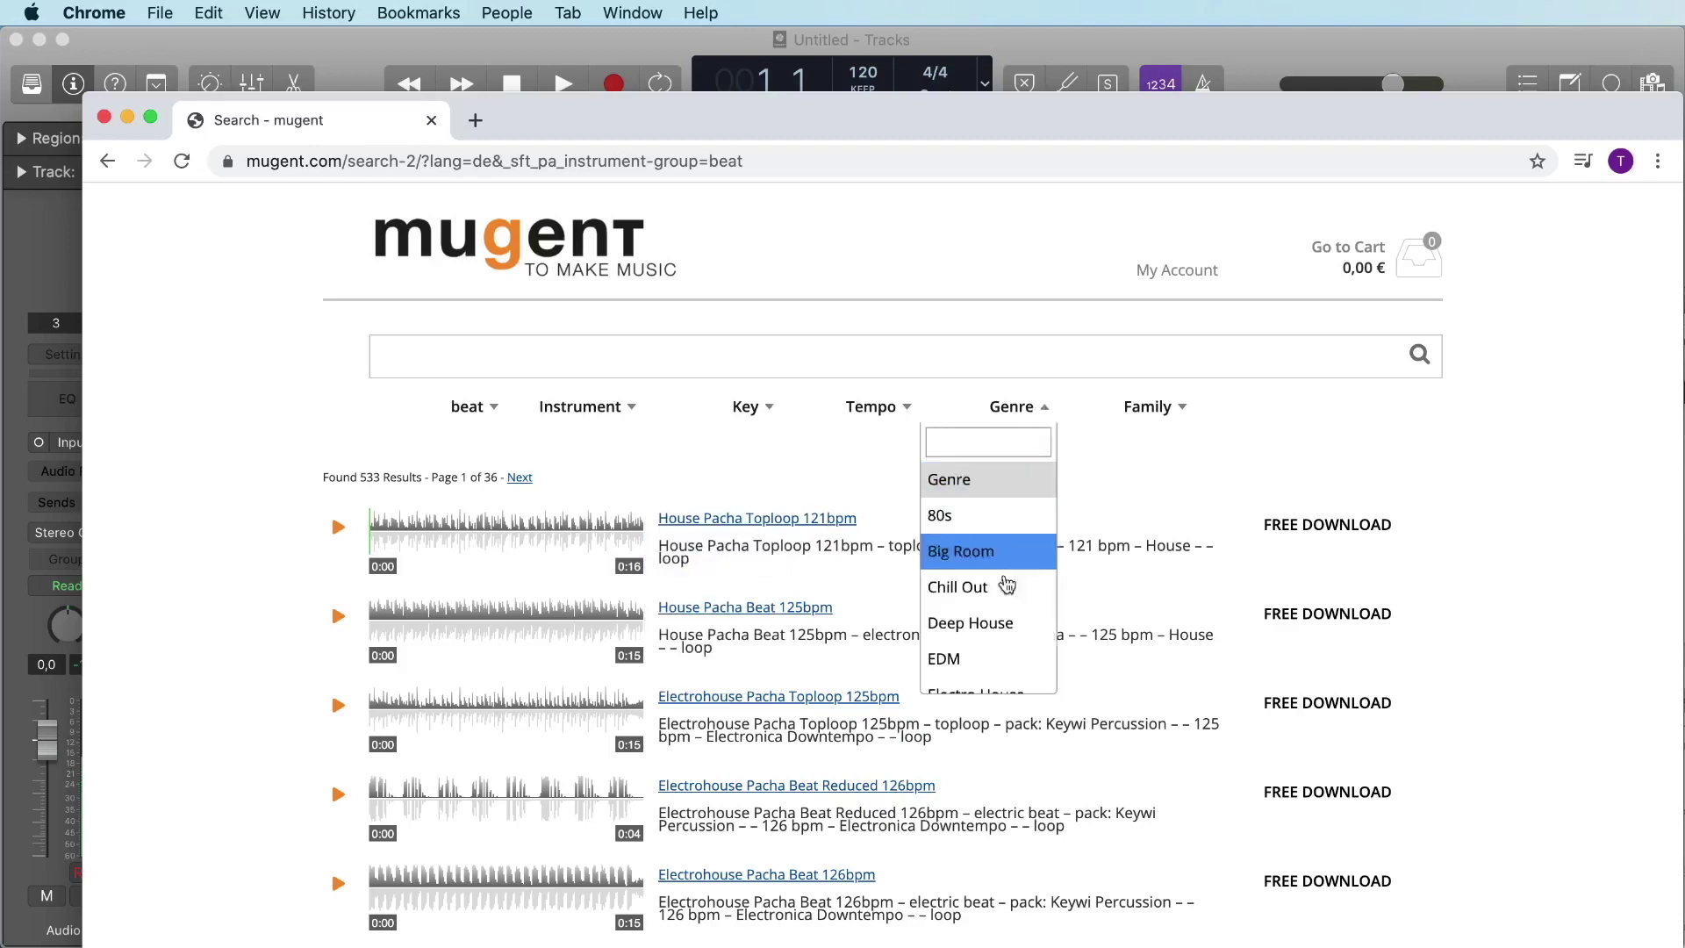
scroll(1007, 580, down, 2)
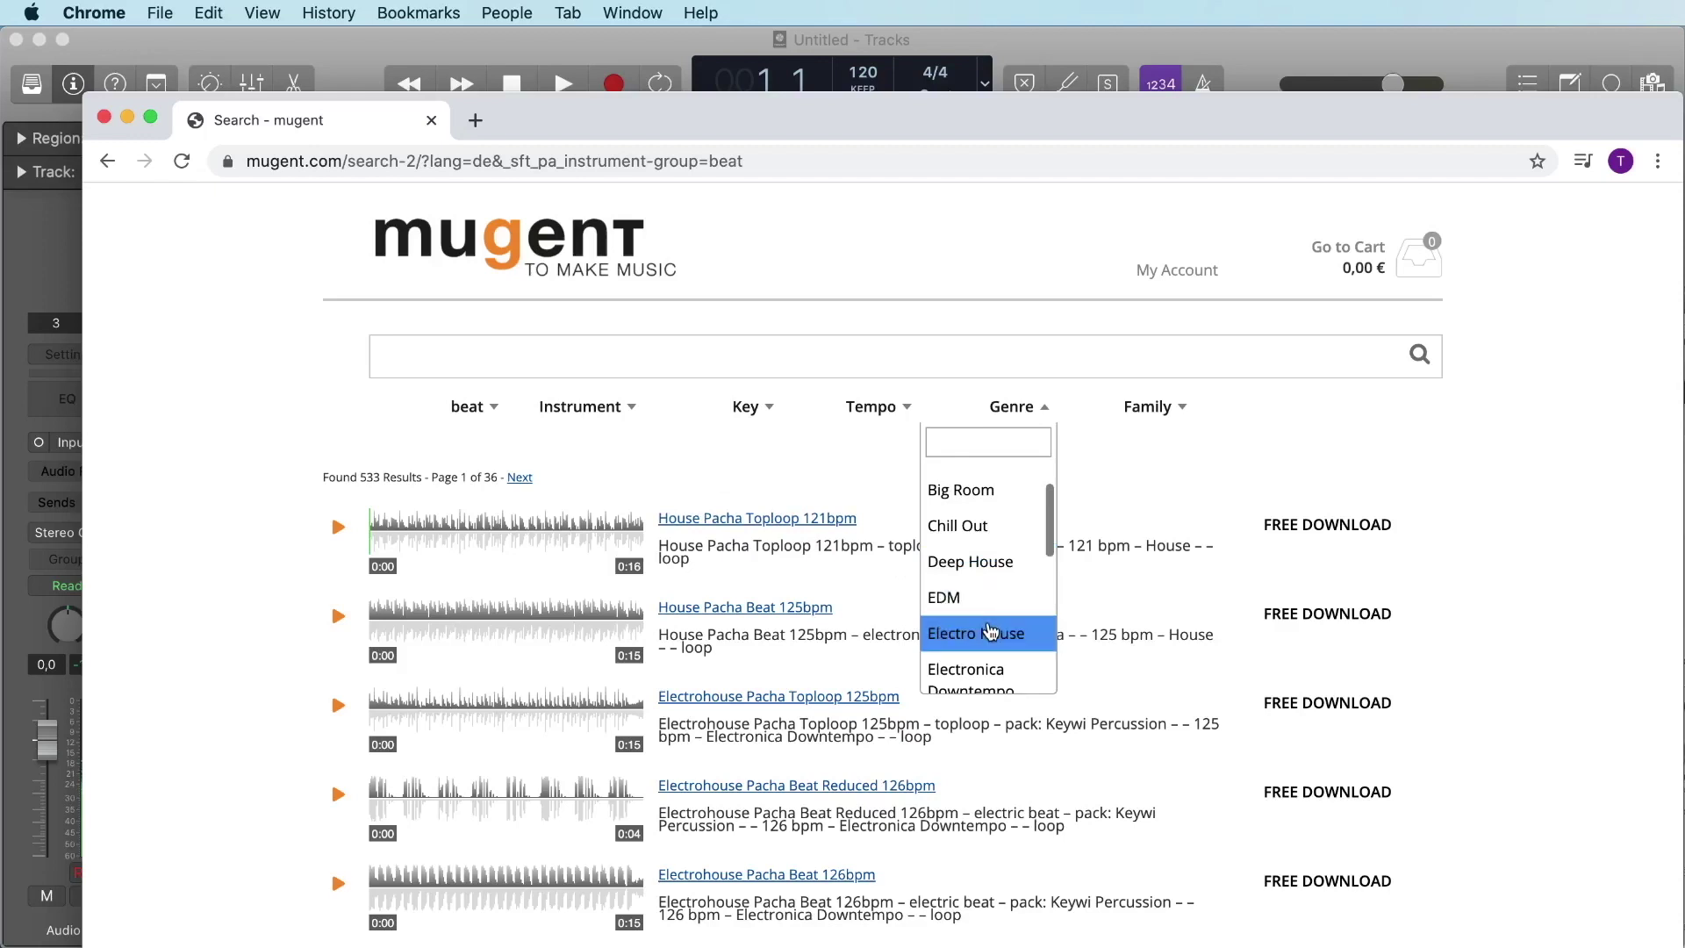
scroll(991, 632, down, 2)
scroll(992, 632, down, 4)
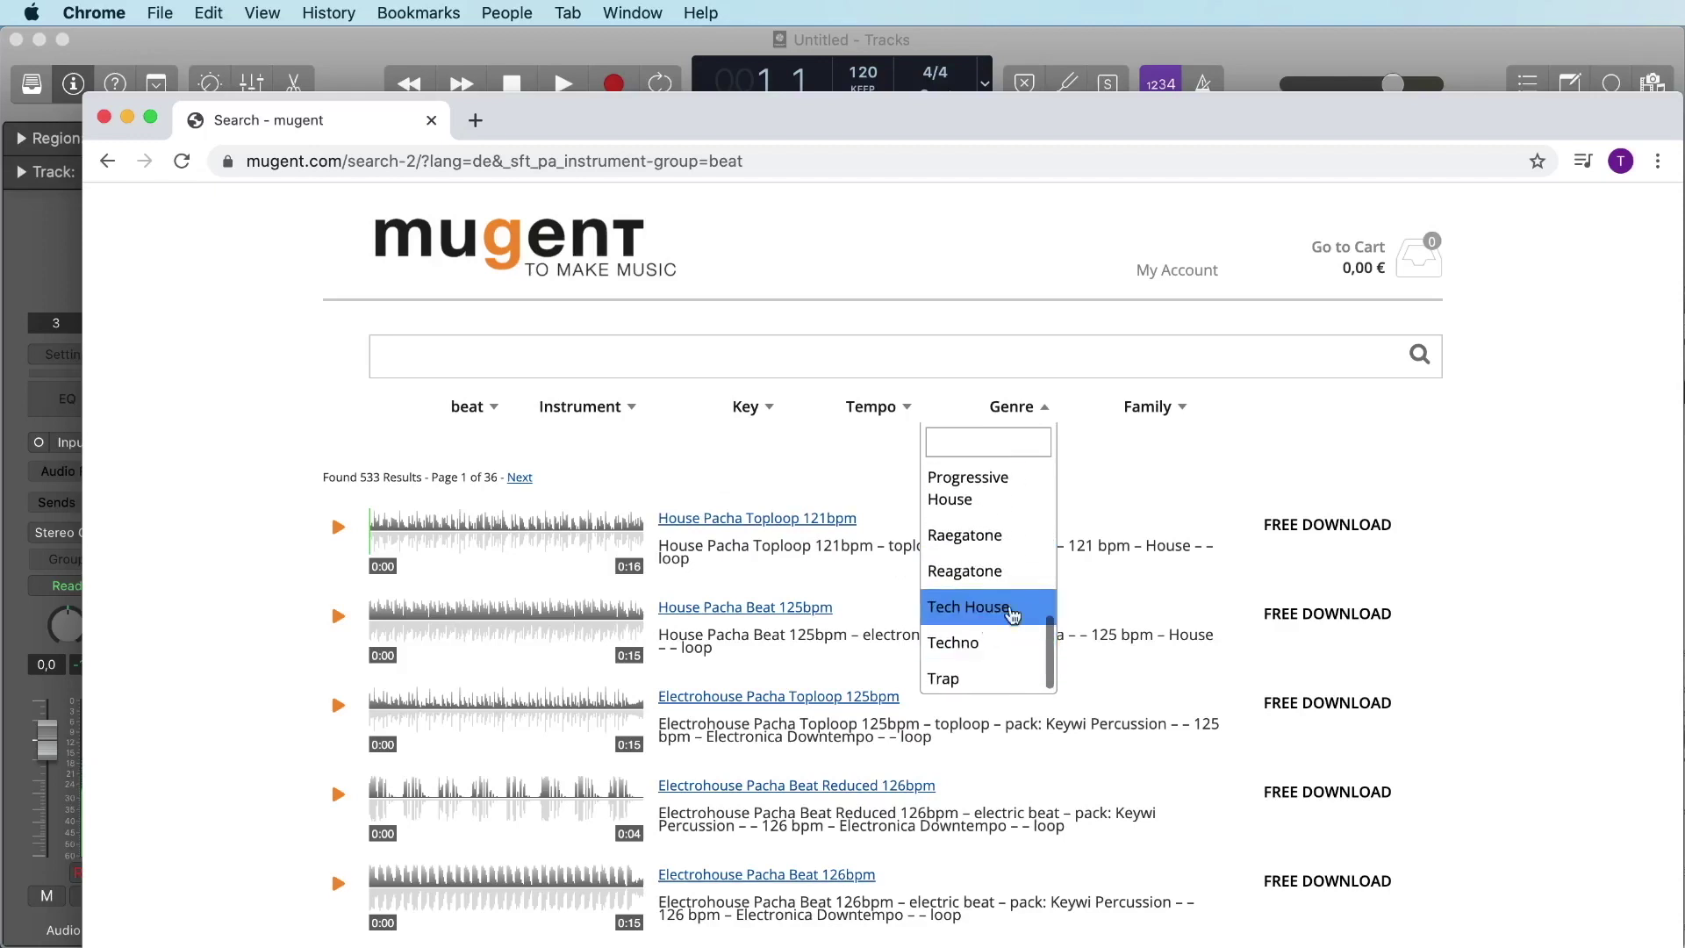
click(1154, 410)
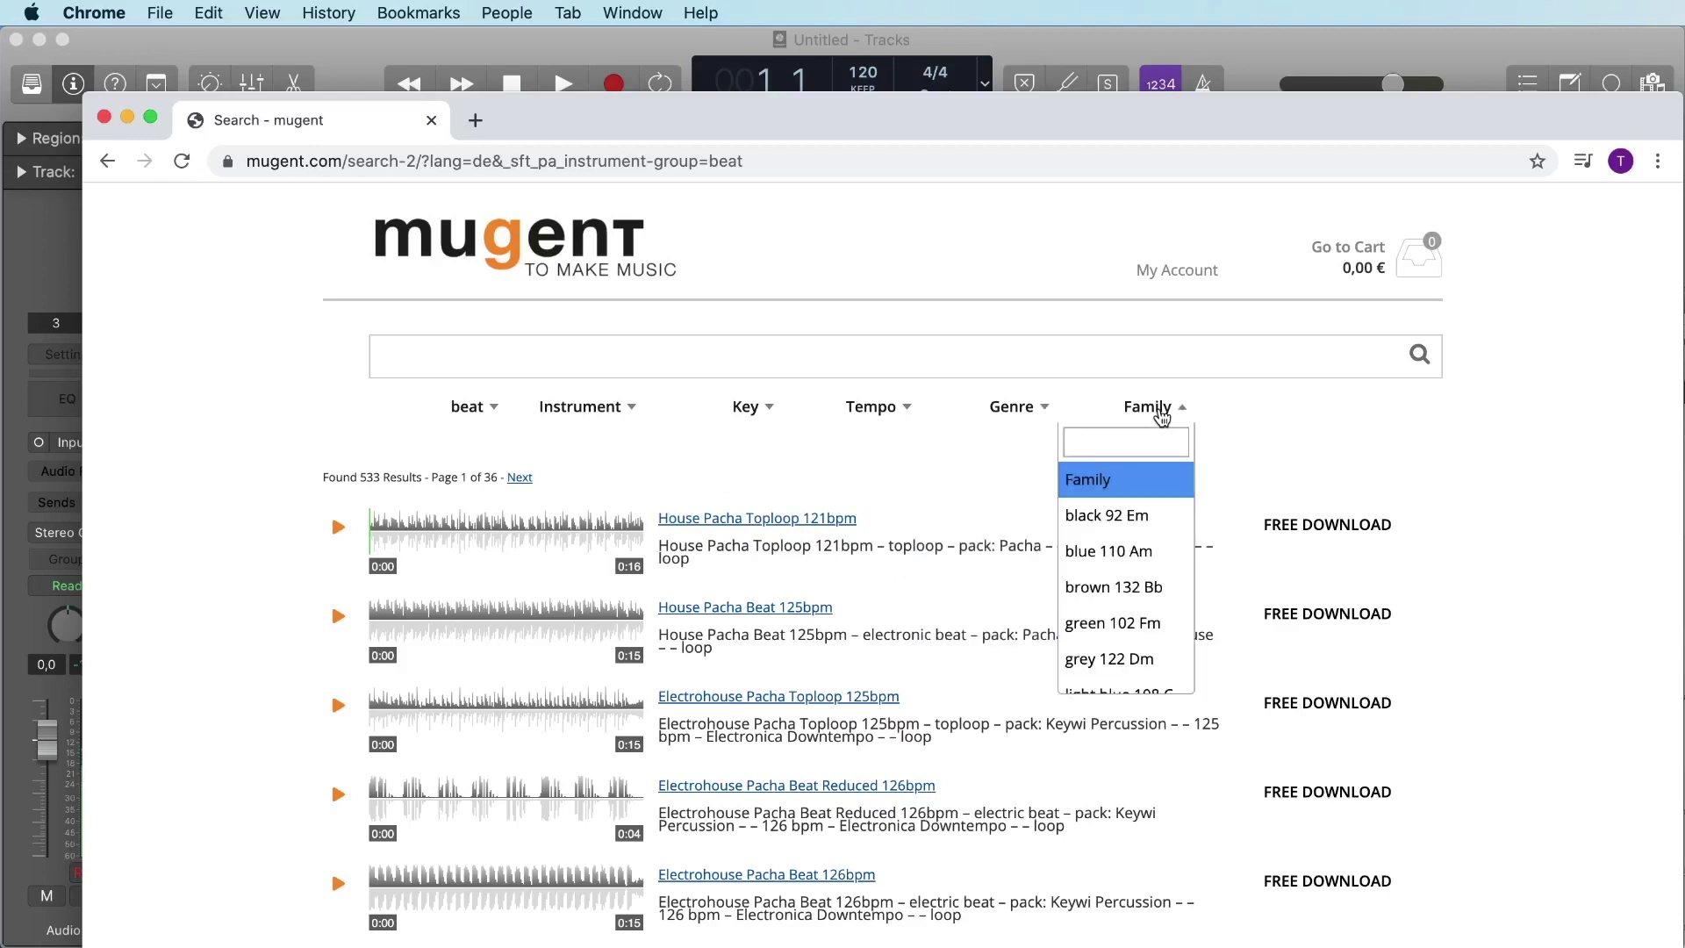
scroll(1176, 527, down, 3)
scroll(1174, 556, down, 1)
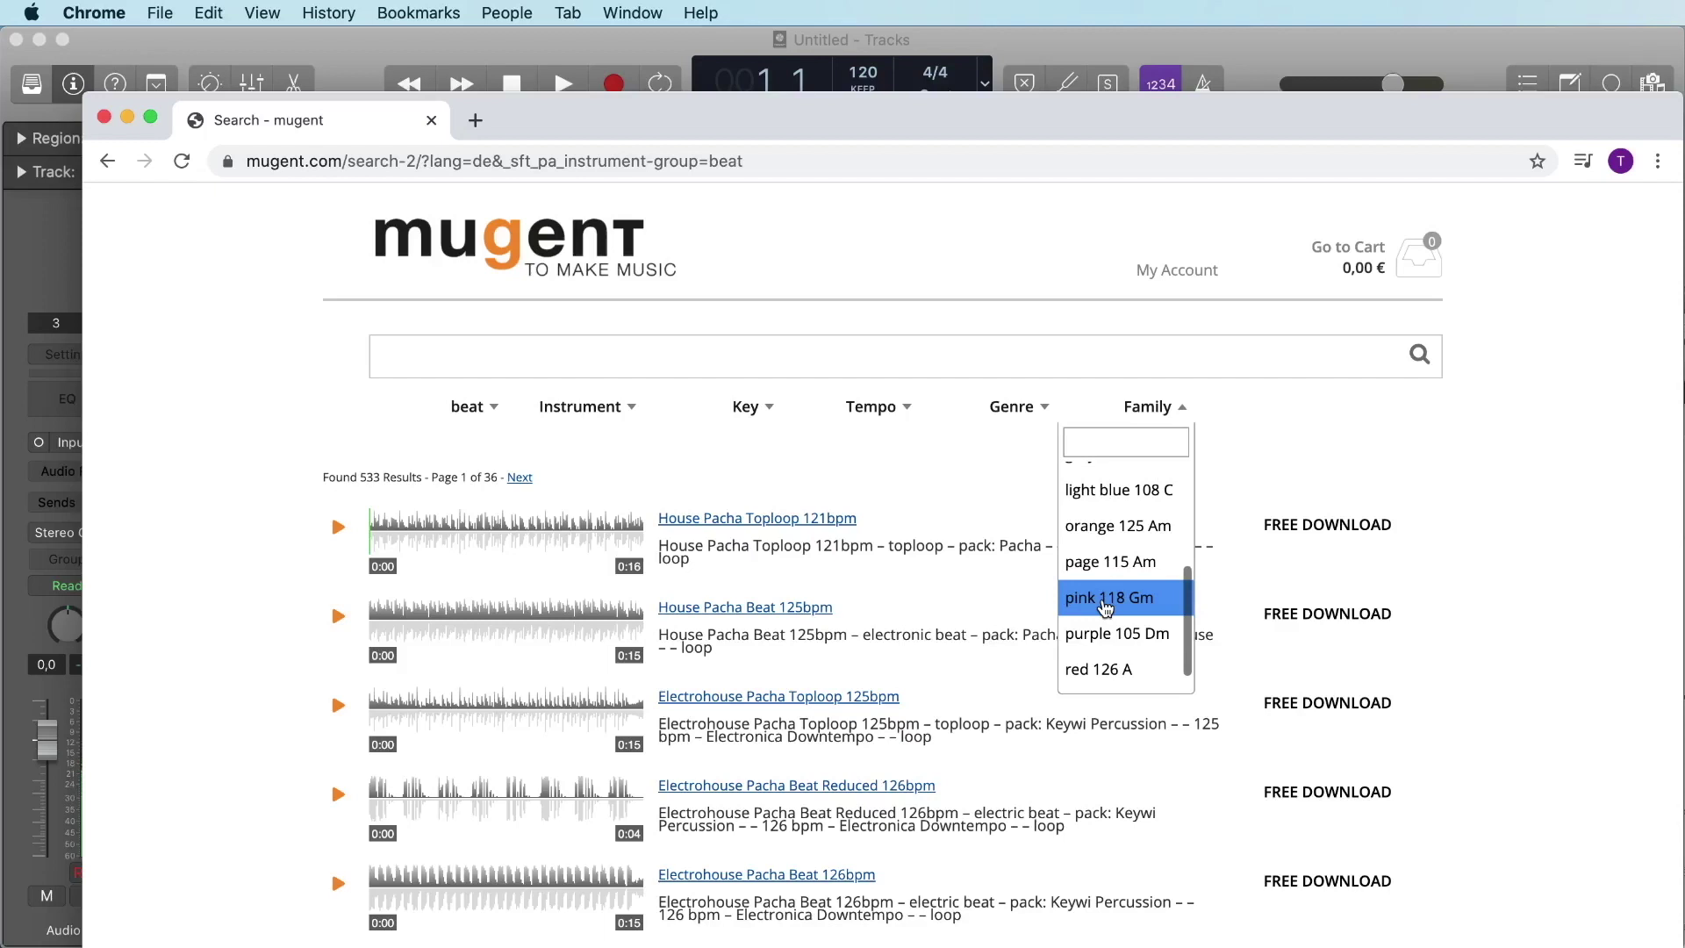
click(1106, 601)
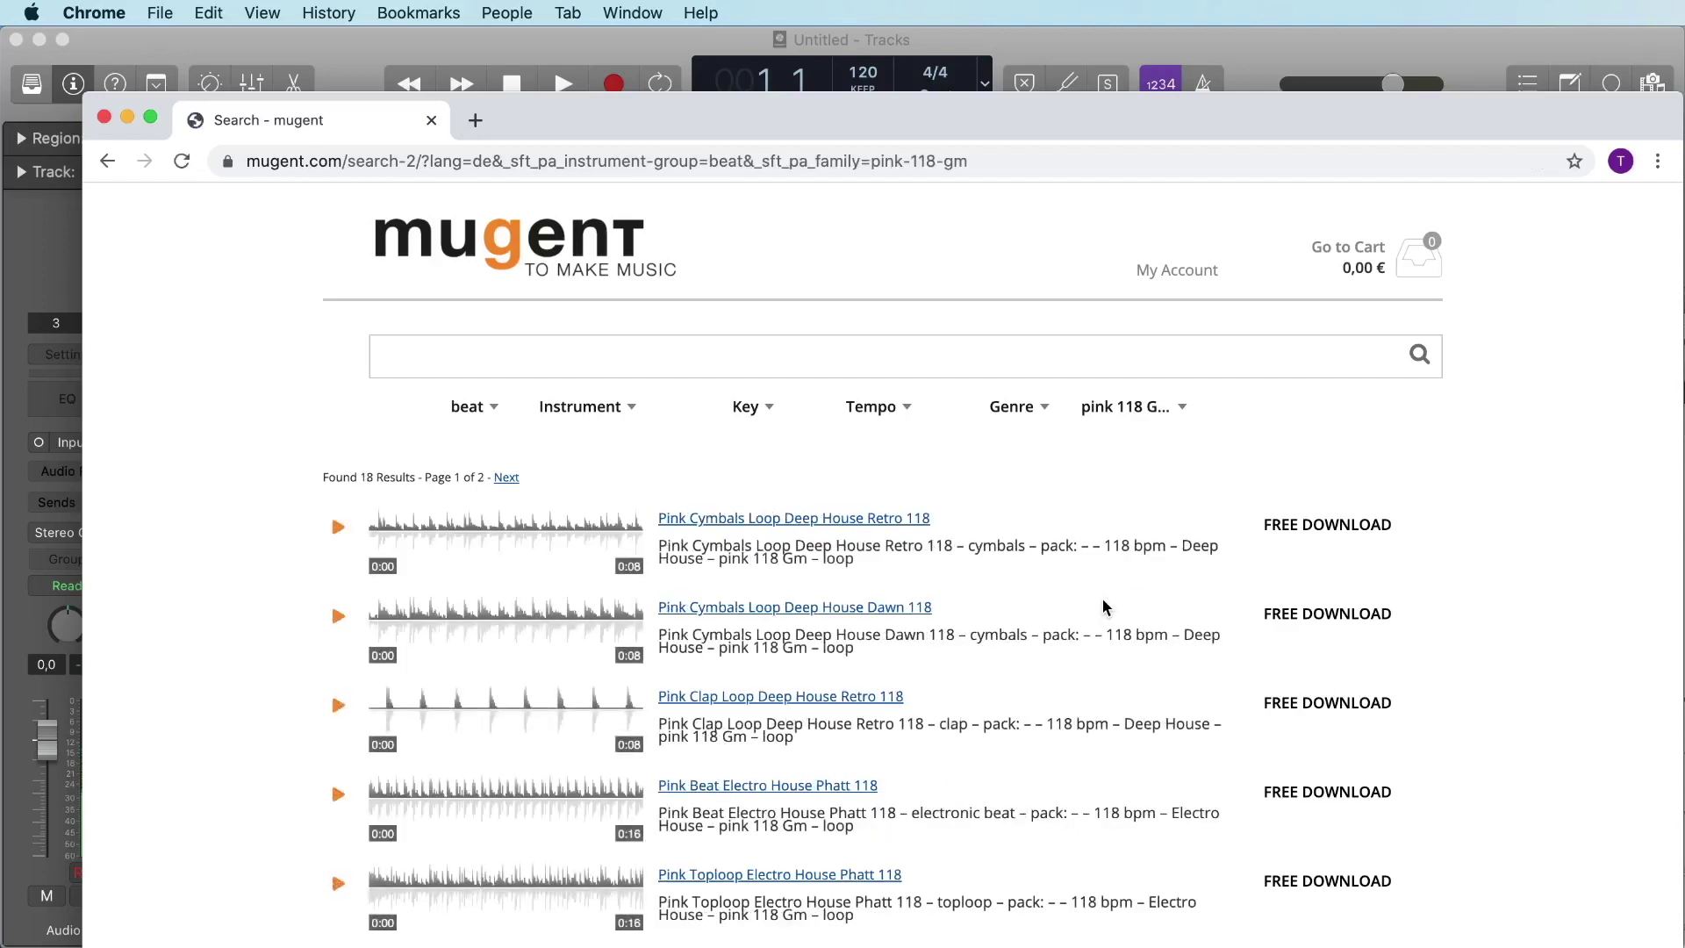
Preview the Pink Toploop and Deep House Retro 118 loops, ending with Pink Beat Electro House Phatt 118
scroll(1102, 602, down, 1)
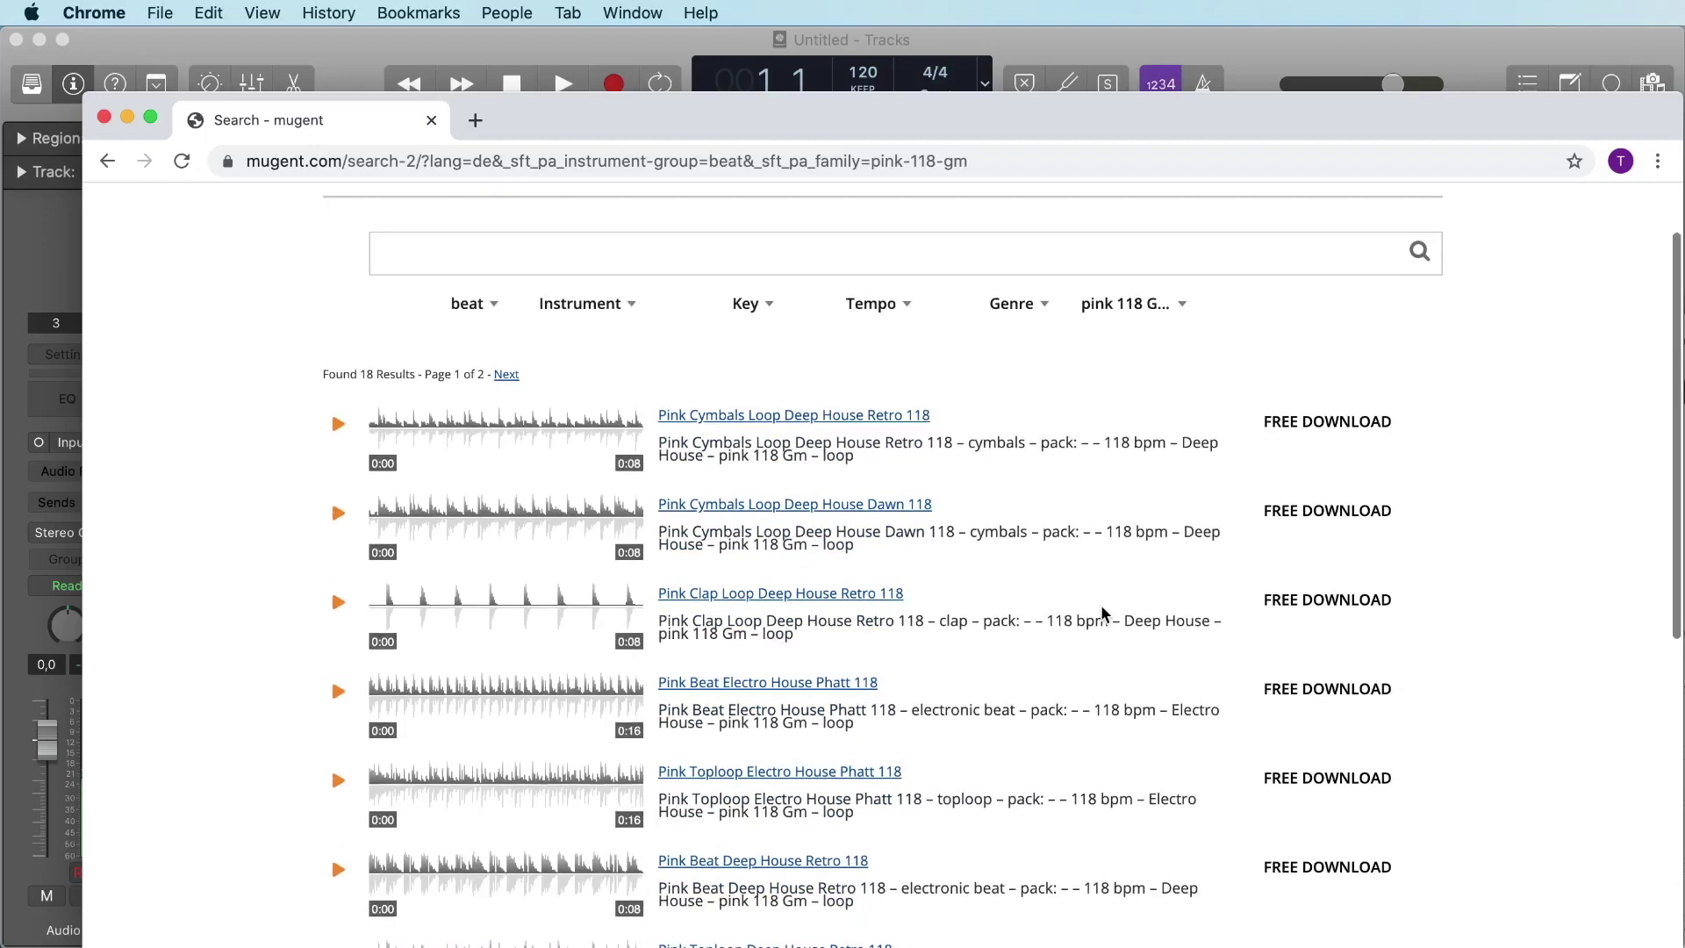
scroll(1103, 611, down, 1)
scroll(1102, 610, up, 1)
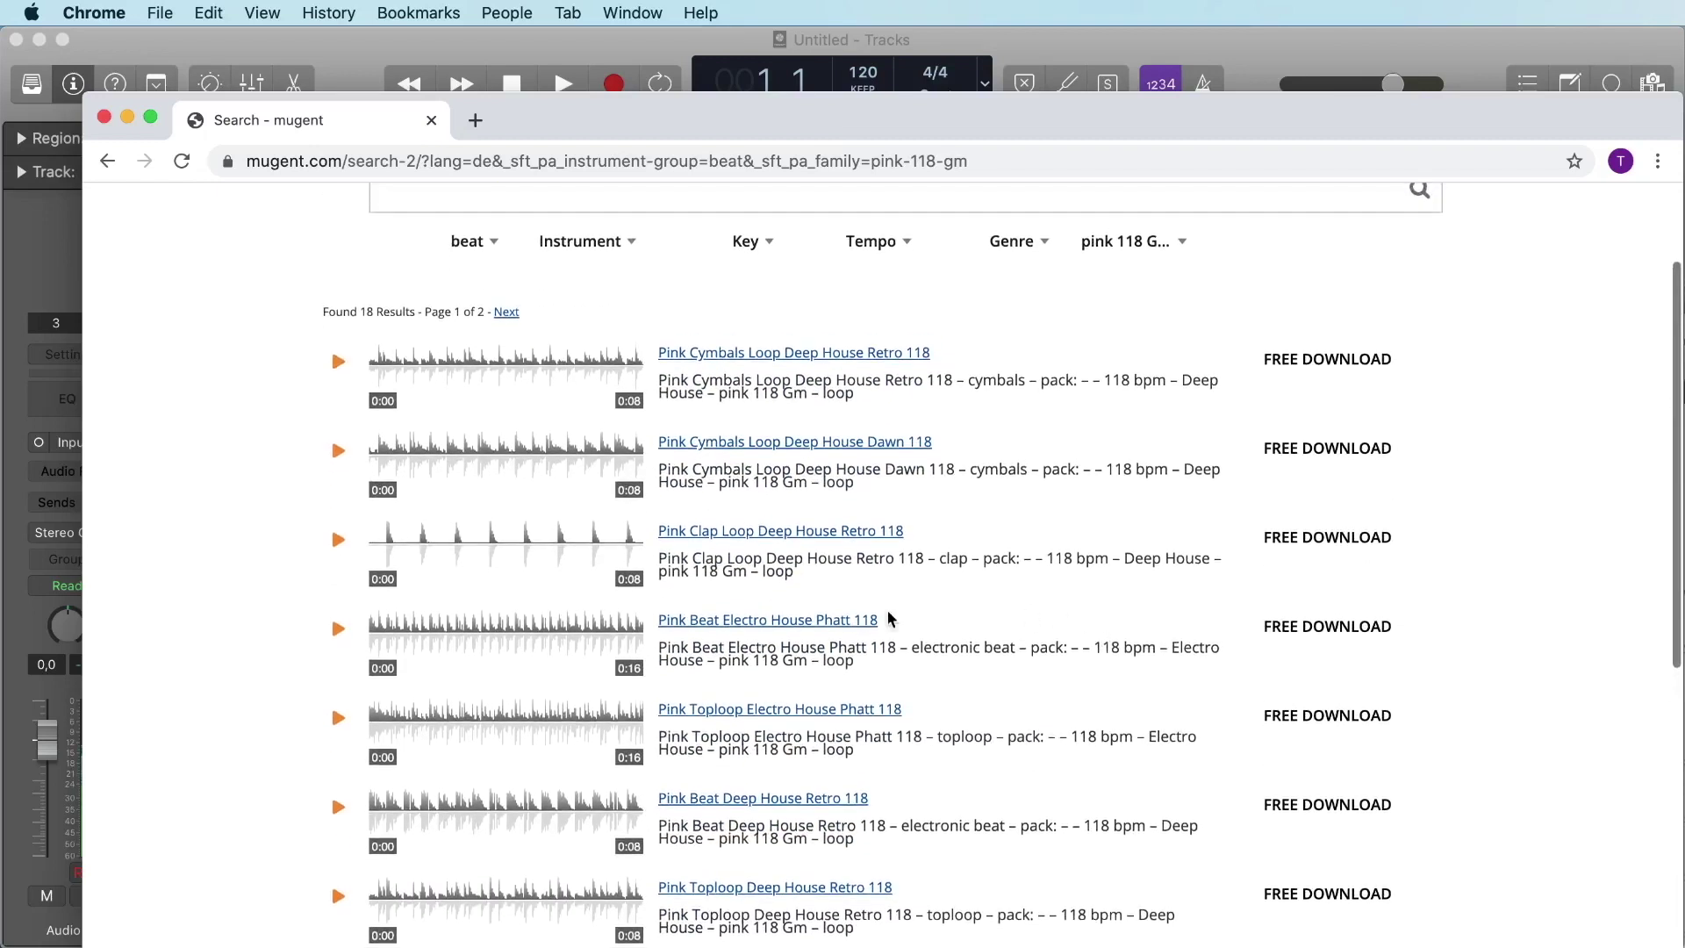
click(338, 721)
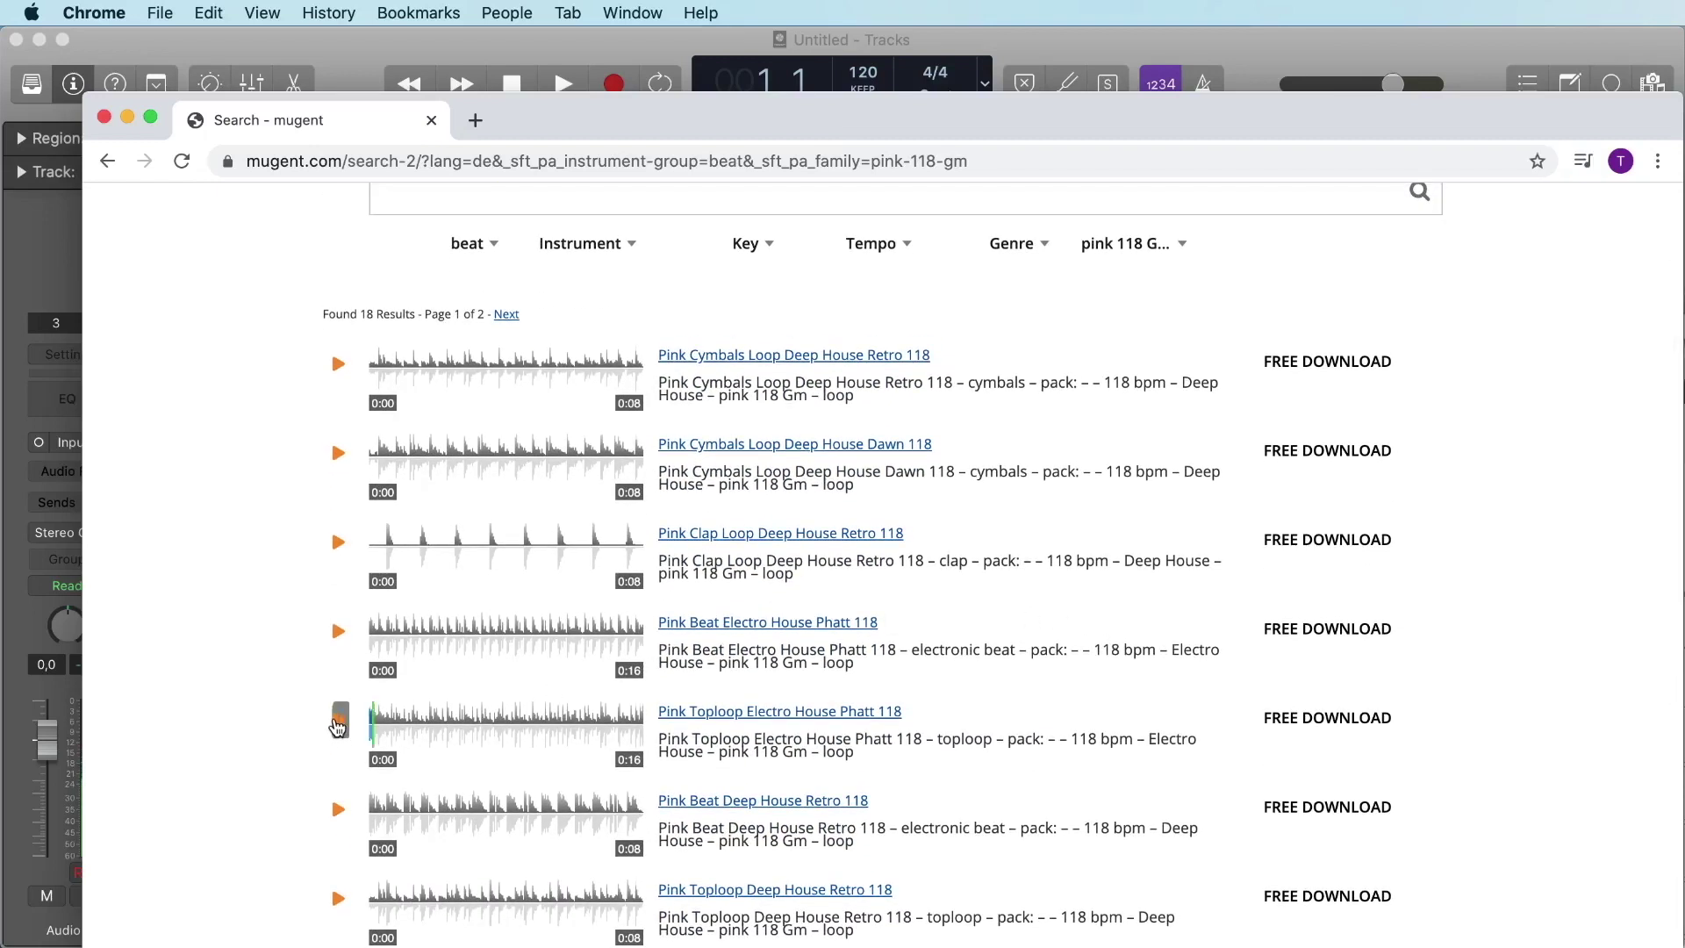
click(341, 811)
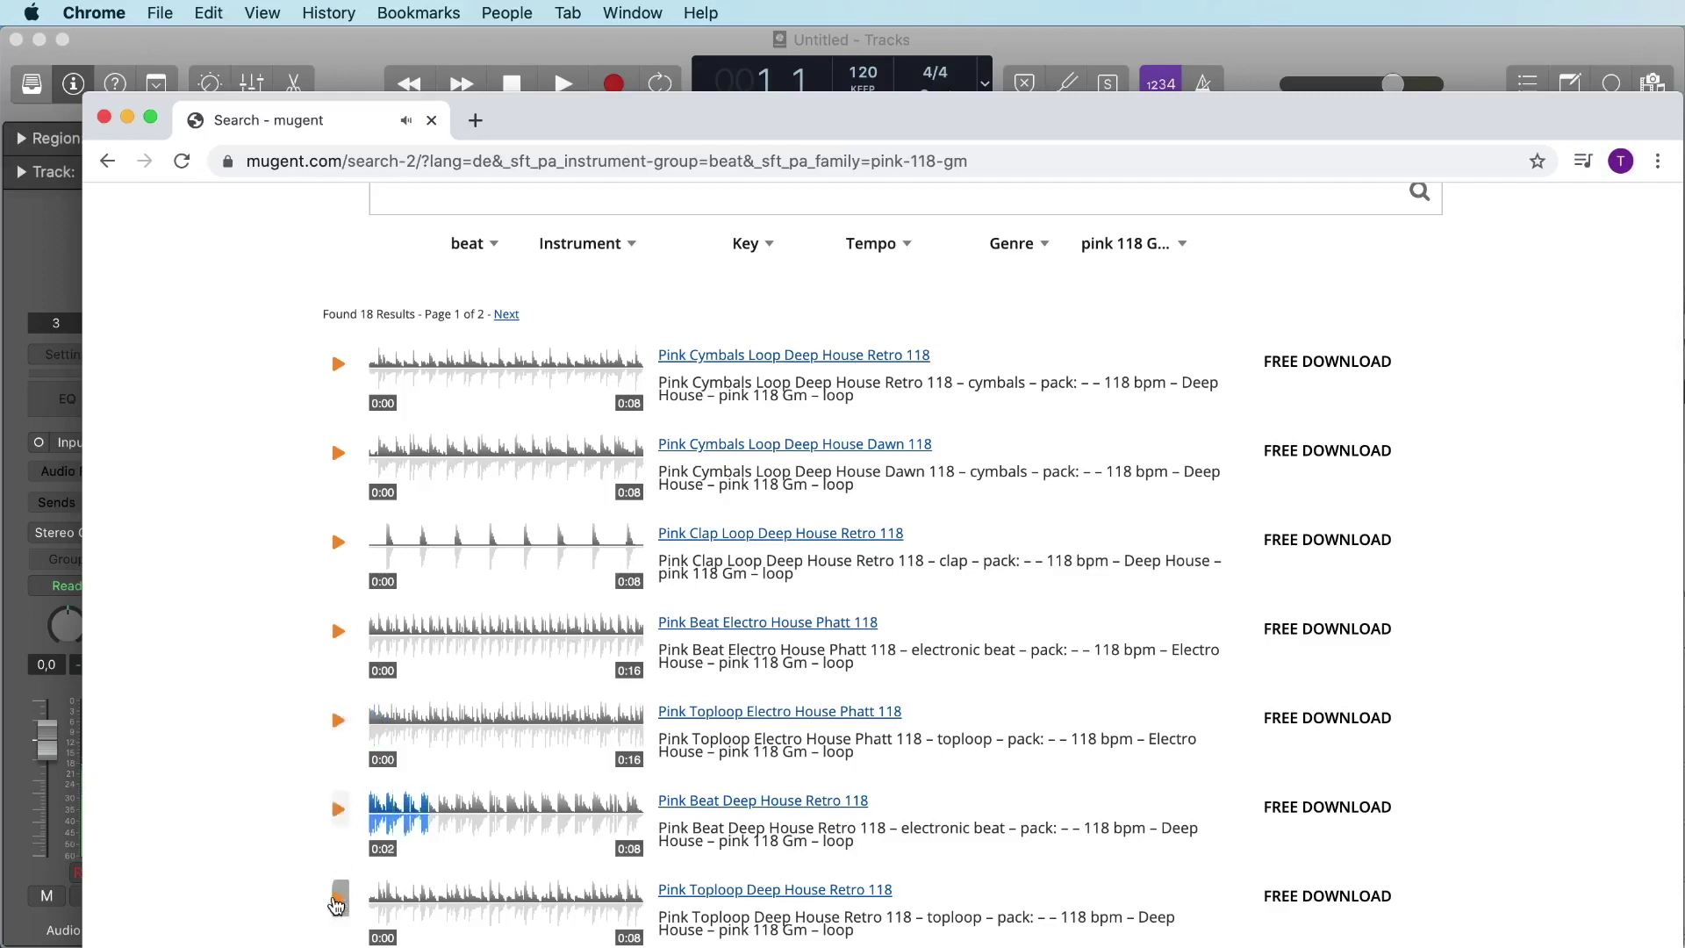
click(339, 899)
click(338, 899)
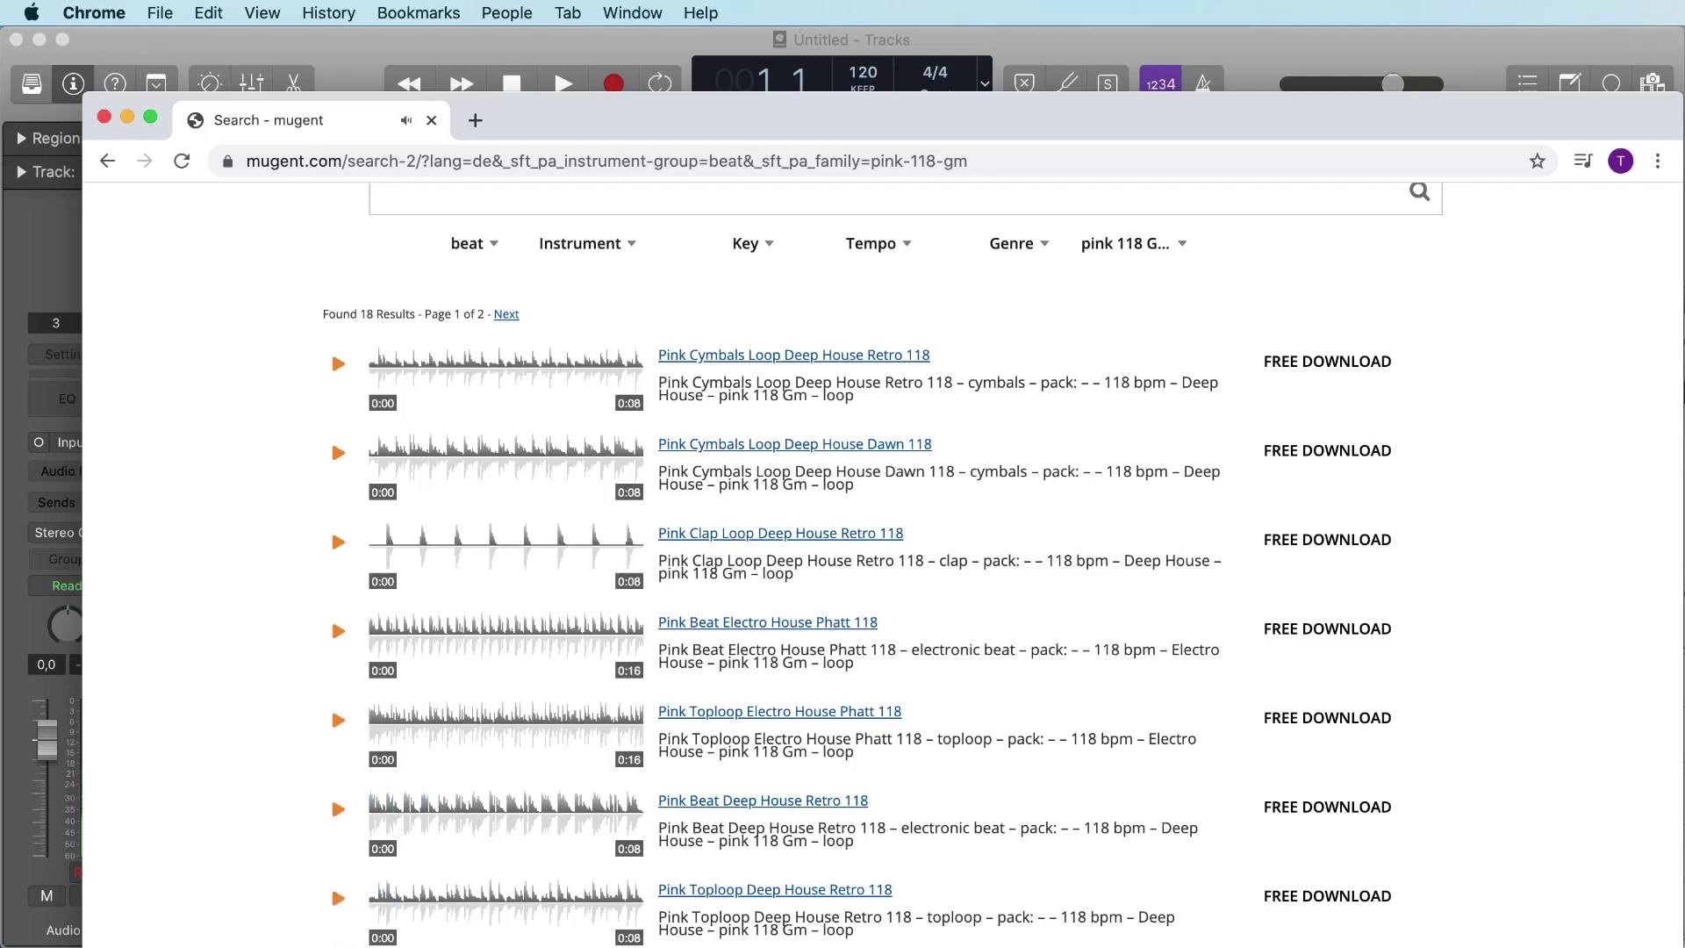
click(341, 632)
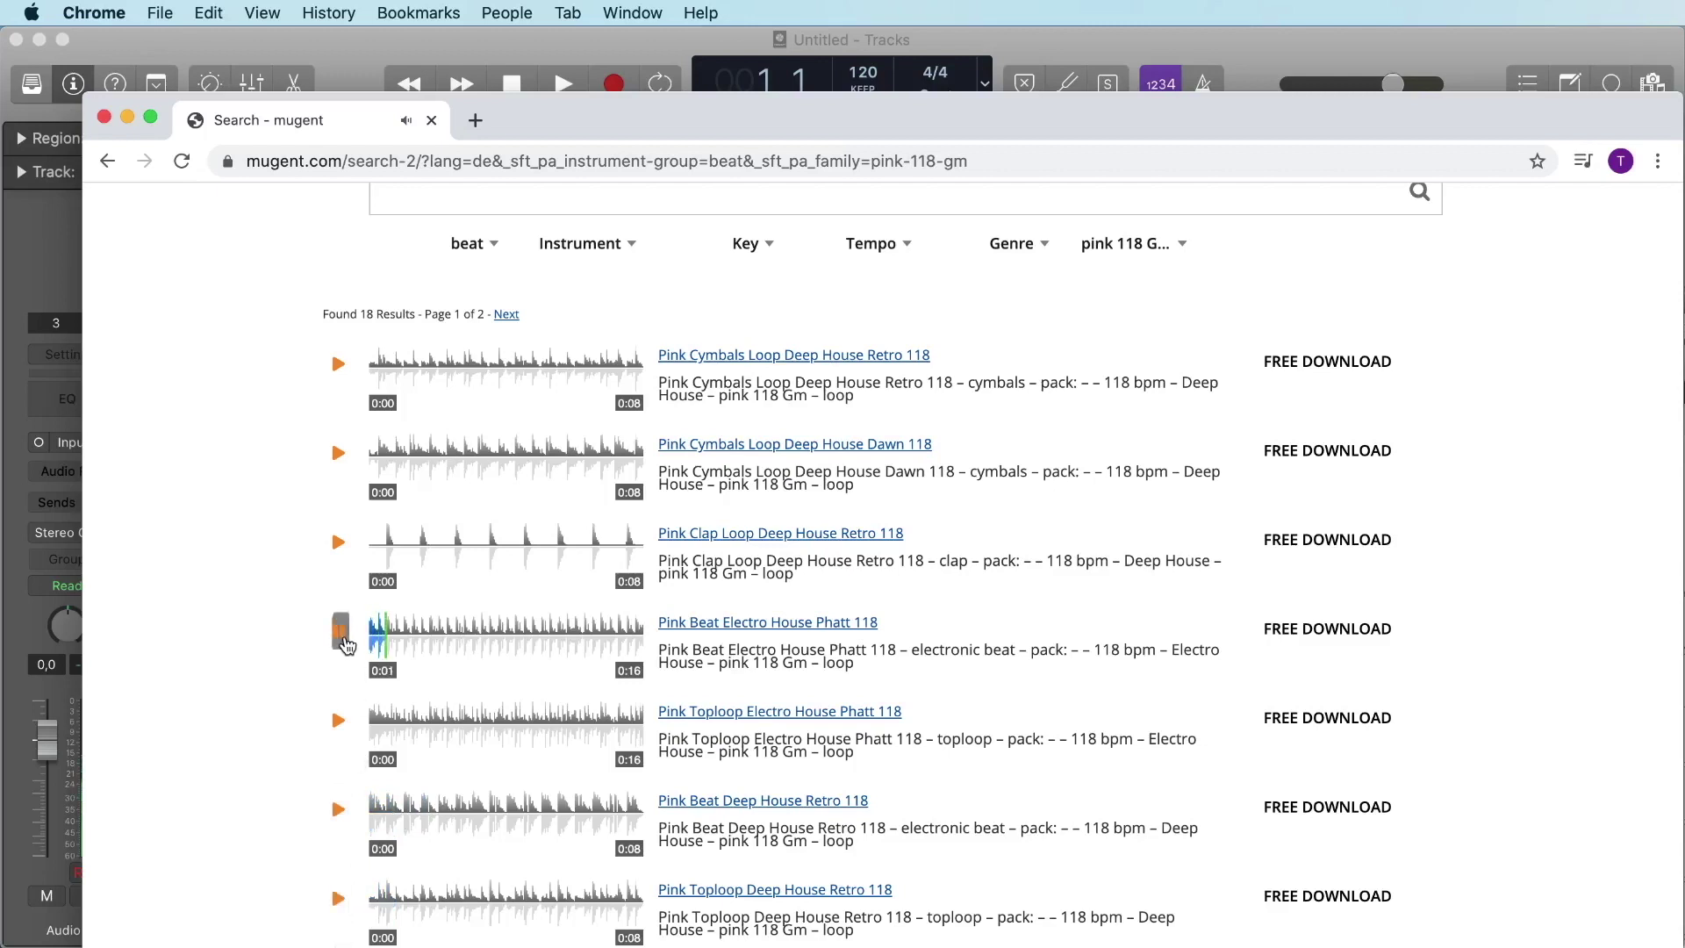
click(343, 636)
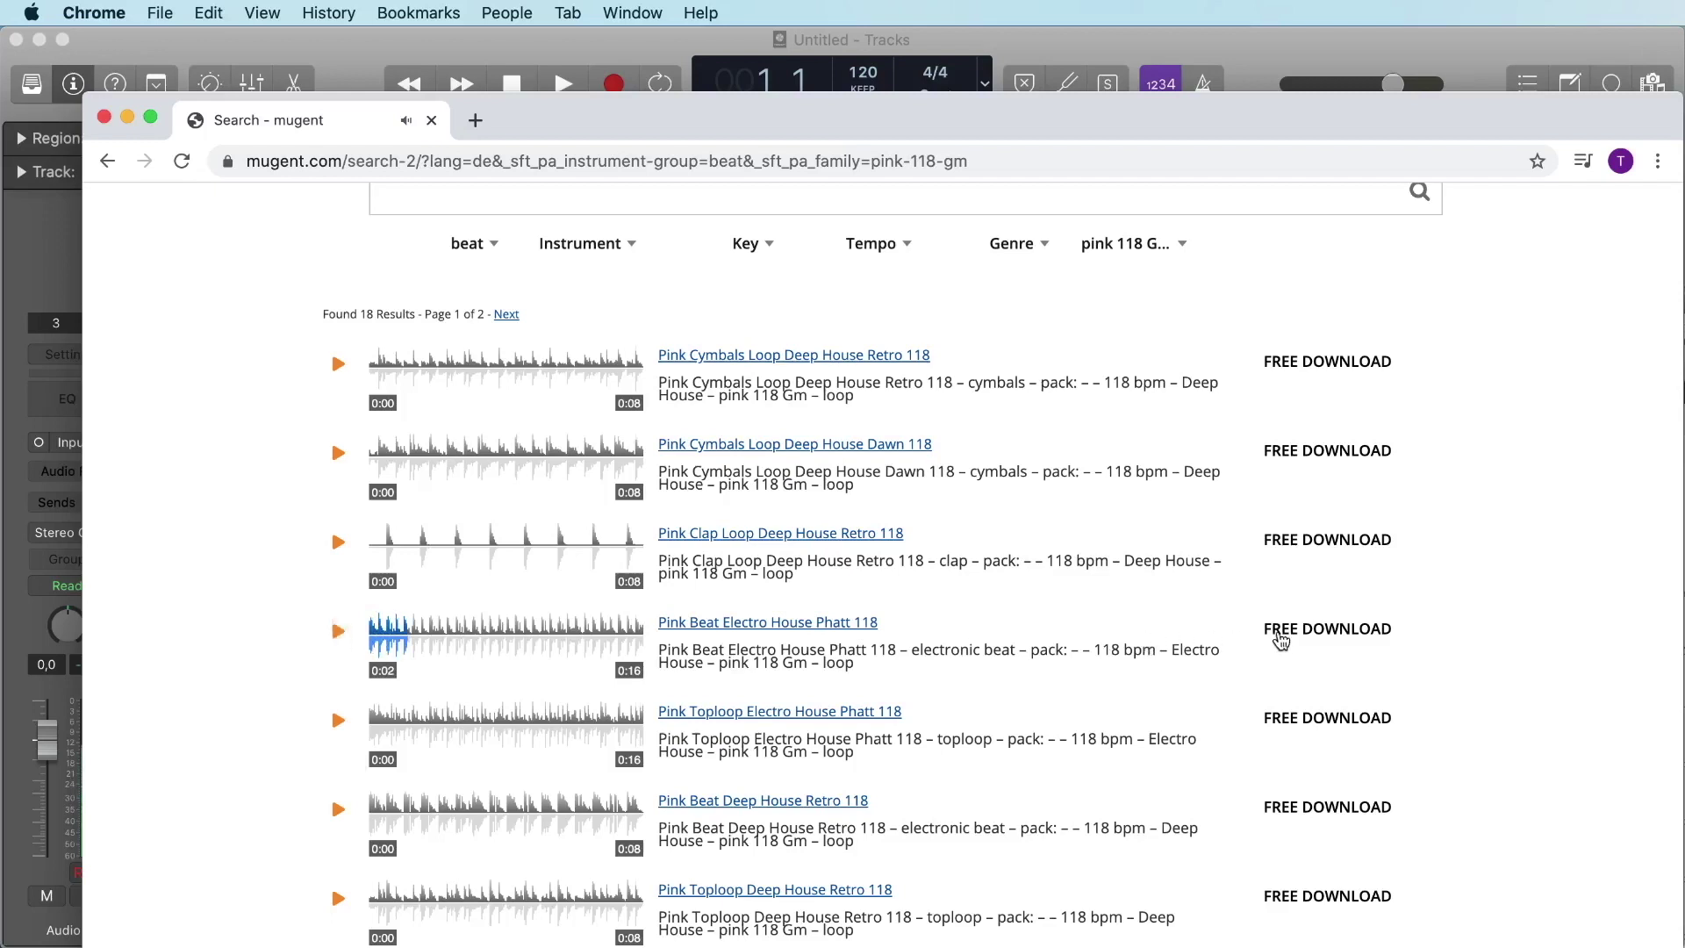
Drag 2900_PinkBeatElectroHousePhatt_118bpm_mugent.wav from Finder Downloads onto track 1 at bar 1
key(super+Tab)
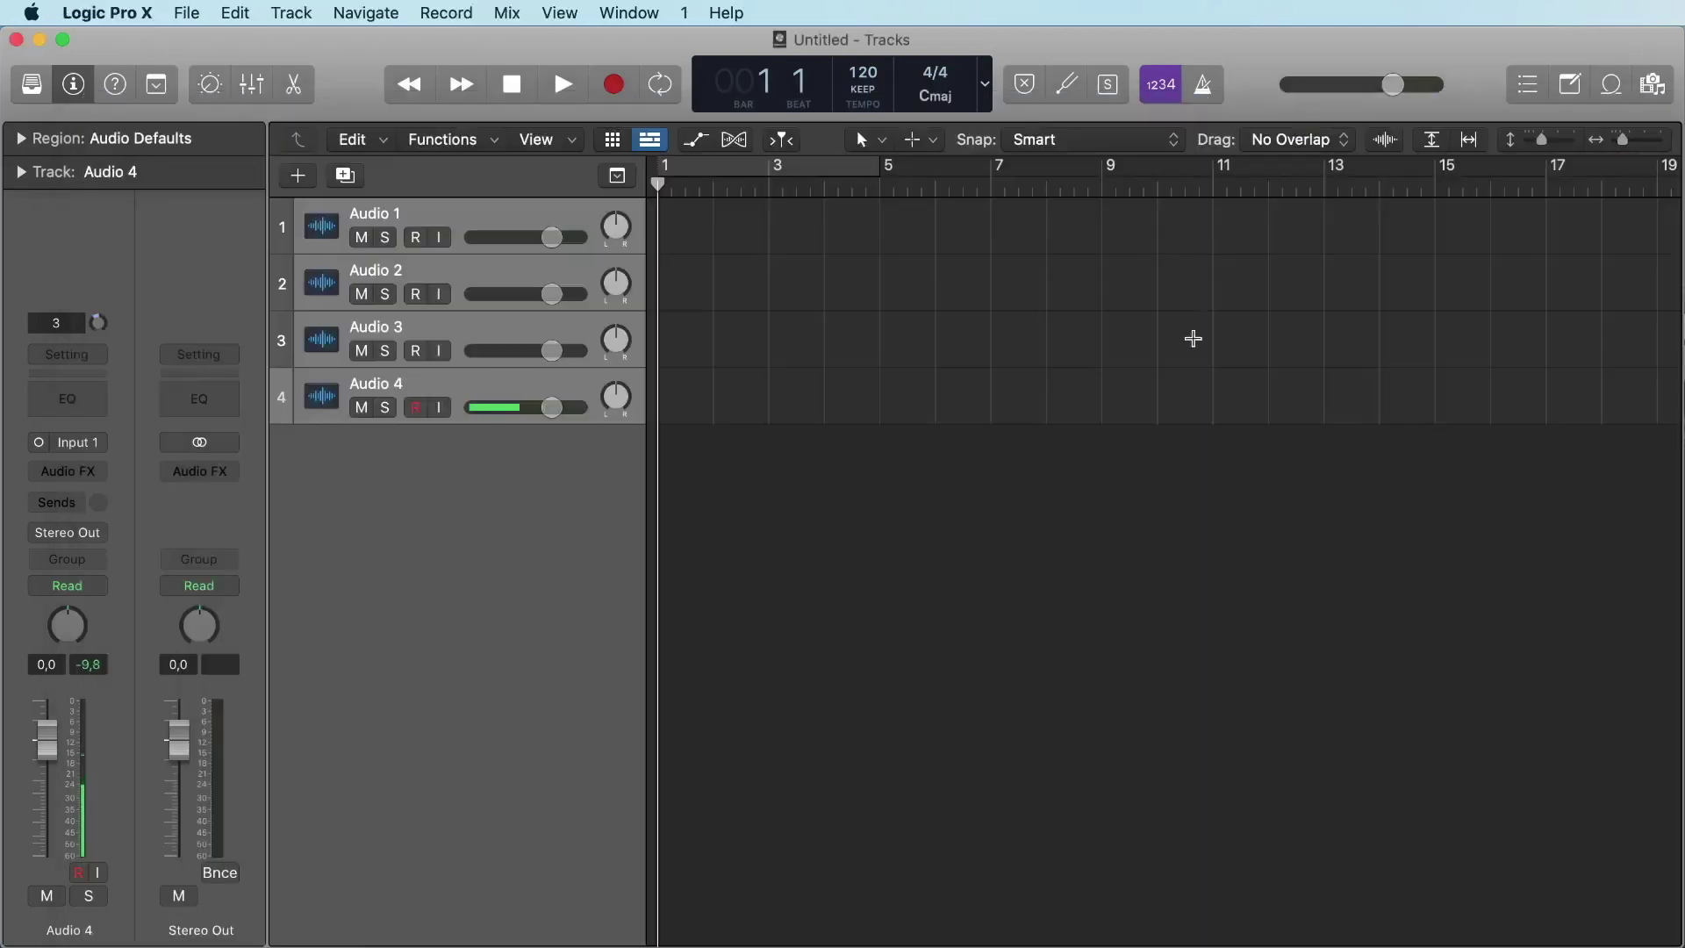
key(super+Tab)
key(super+Tab)
key(super+Tab)
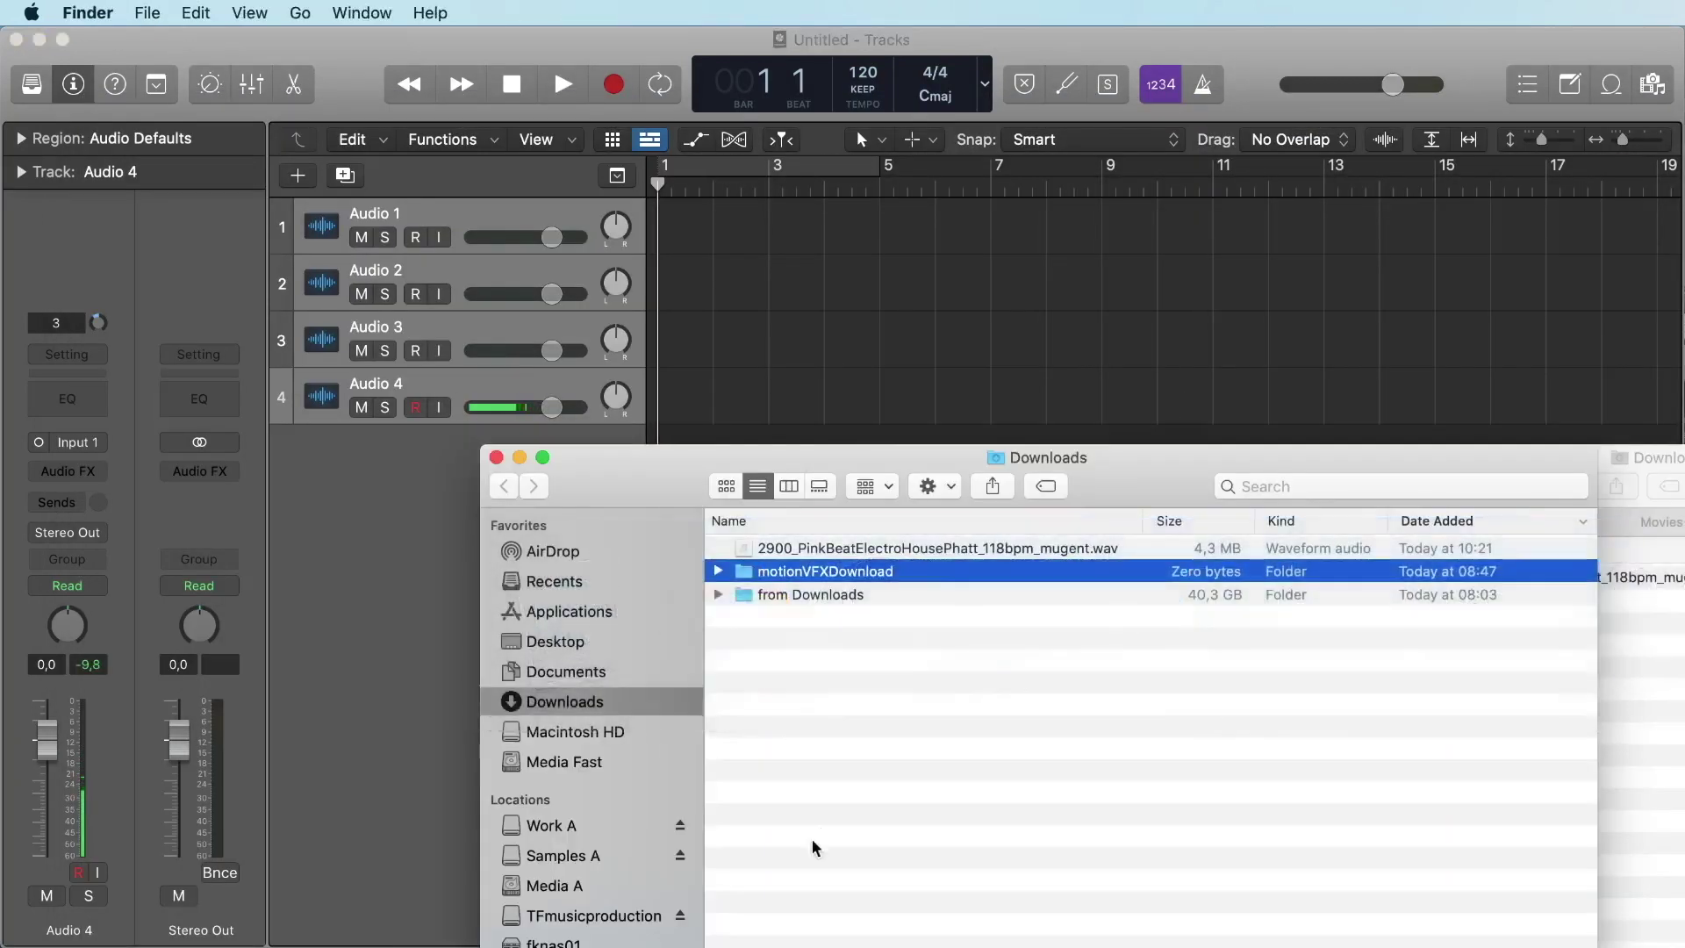
click(914, 679)
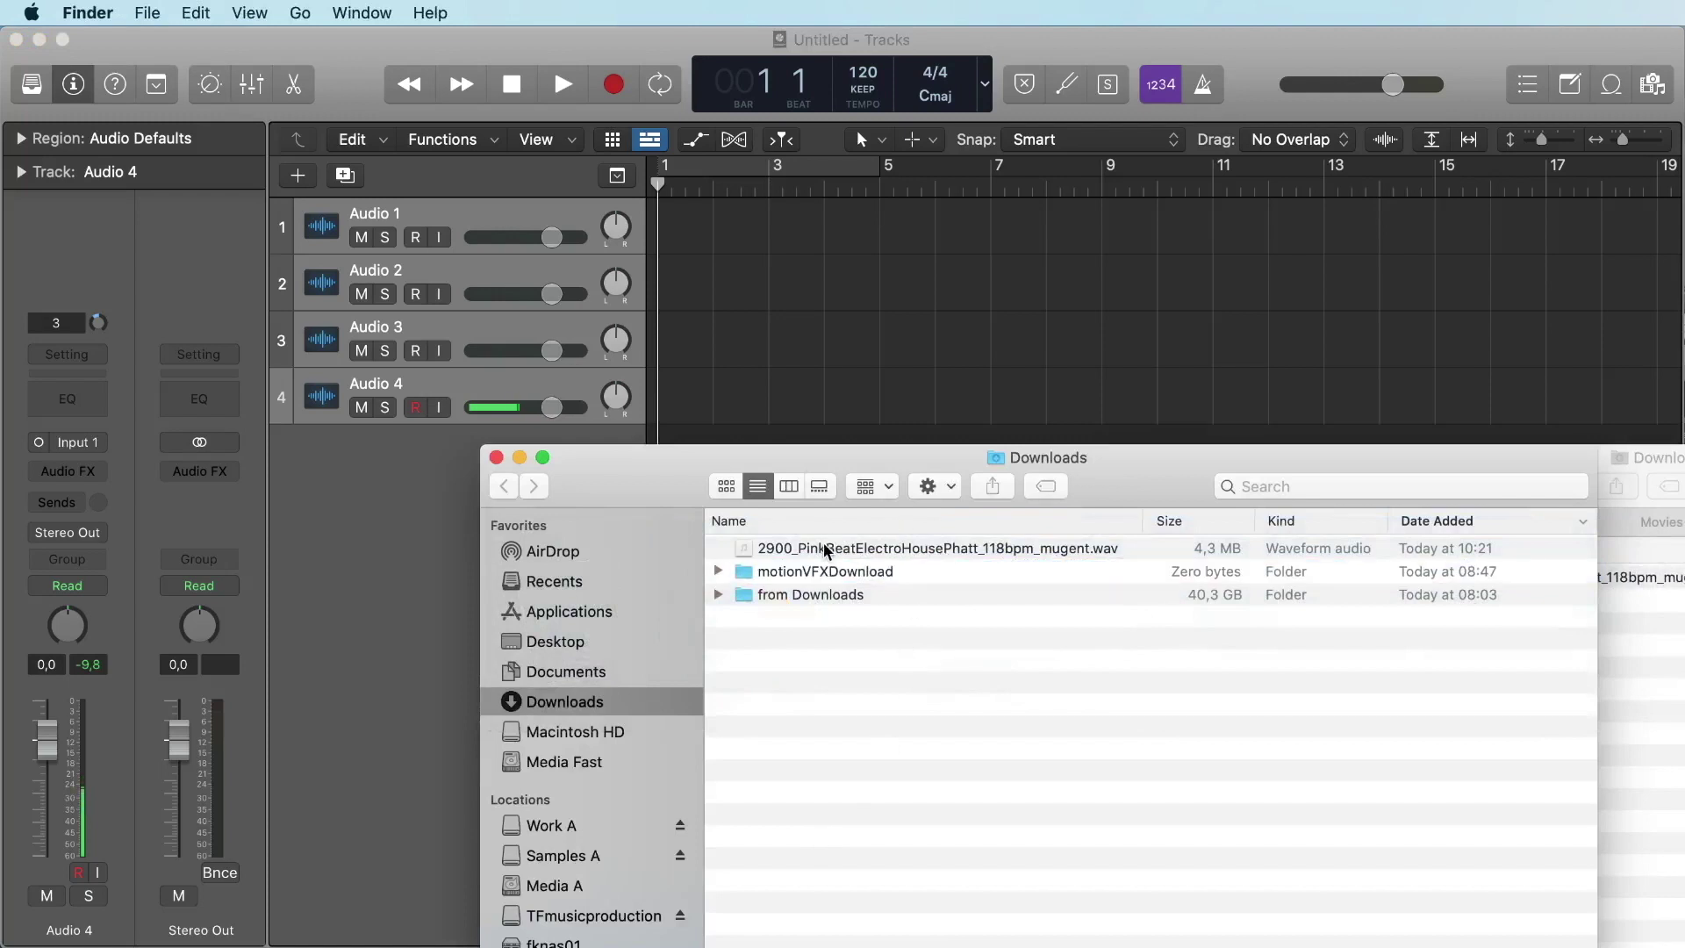
drag(825, 548, 660, 244)
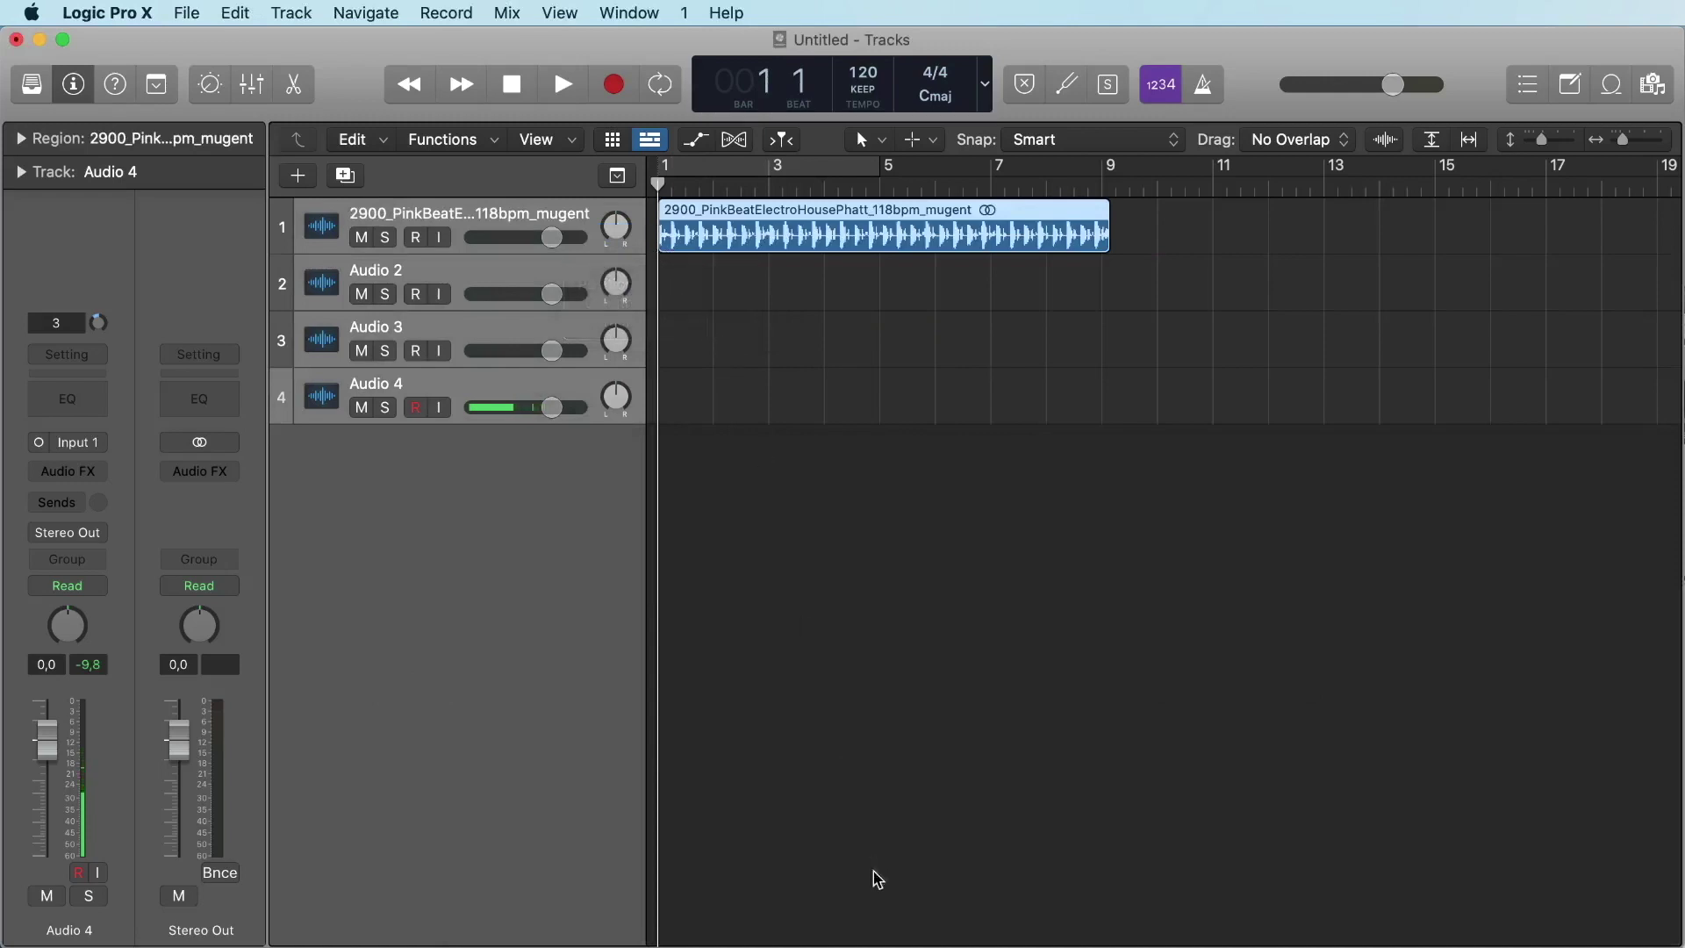
click(936, 402)
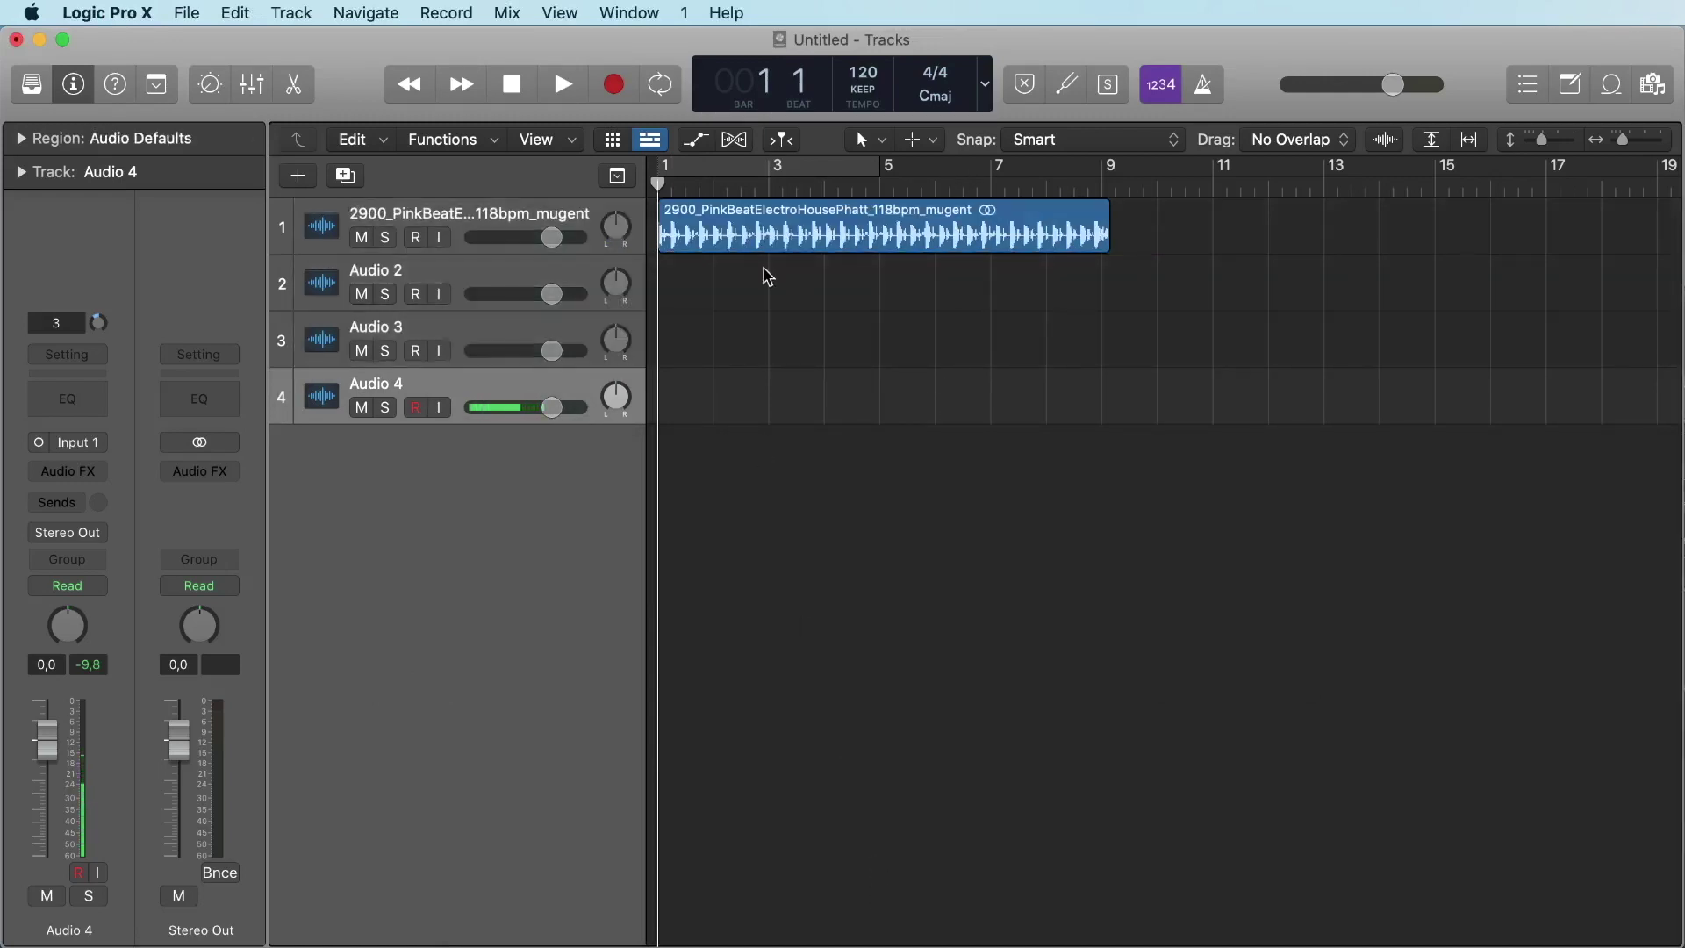
Select the beat region and lower the project tempo from 120 to 118 BPM
click(835, 218)
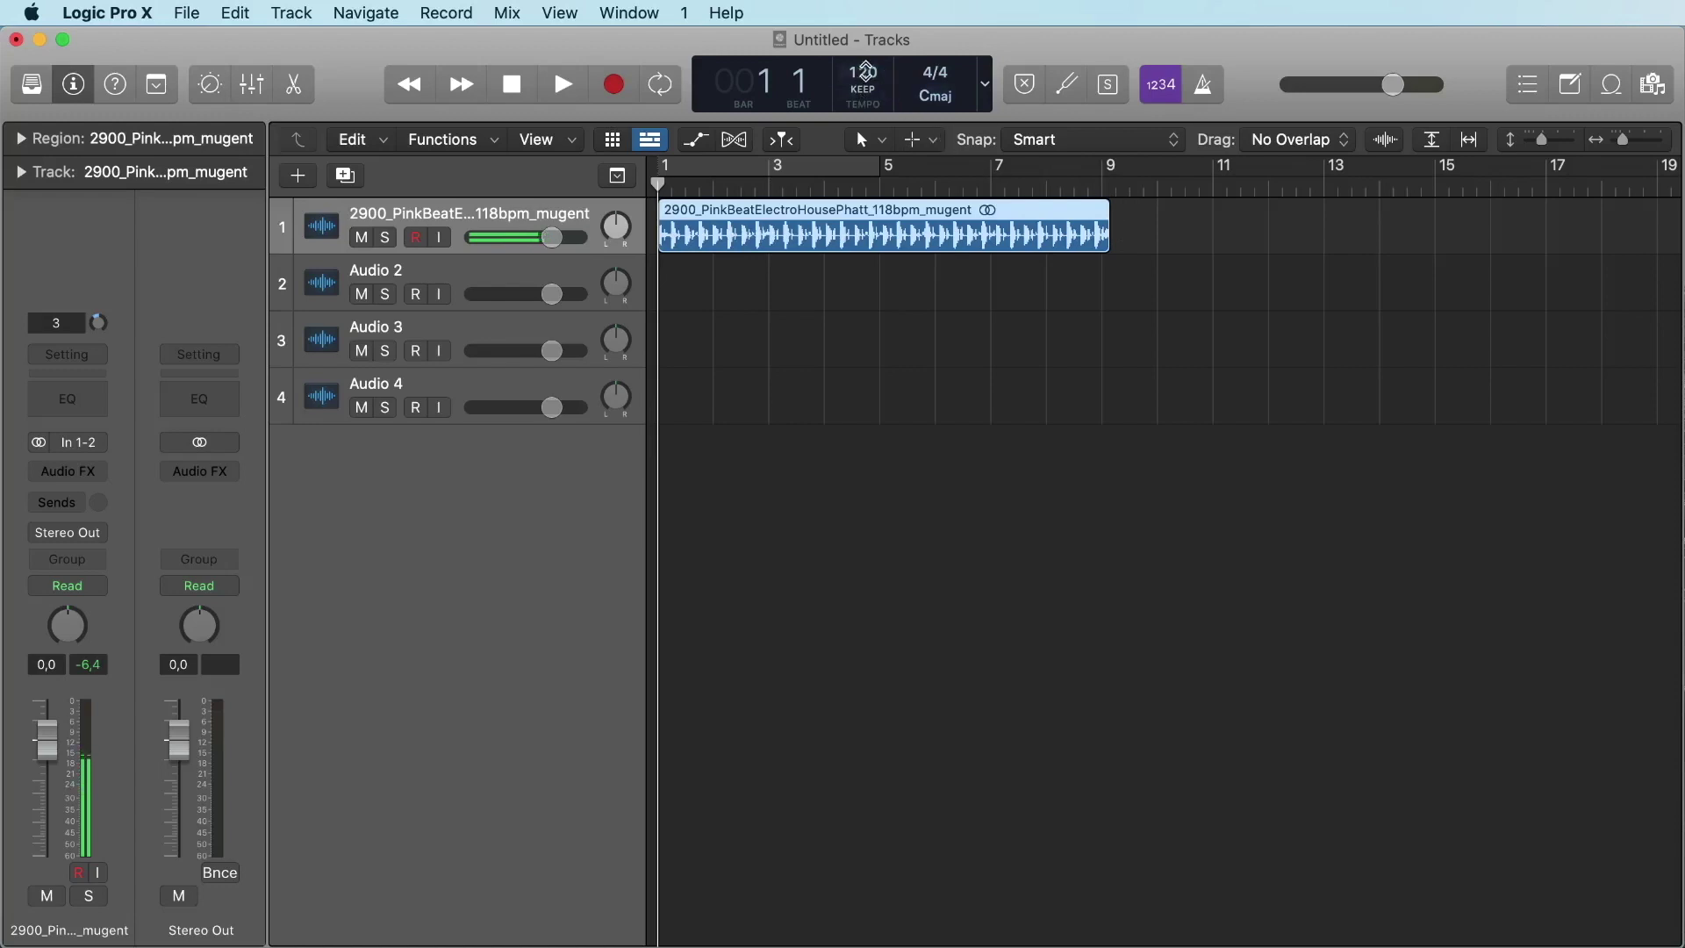
mouse_move(865, 70)
mouse_down()
mouse_move(866, 89)
mouse_move(866, 38)
mouse_move(866, 74)
mouse_up()
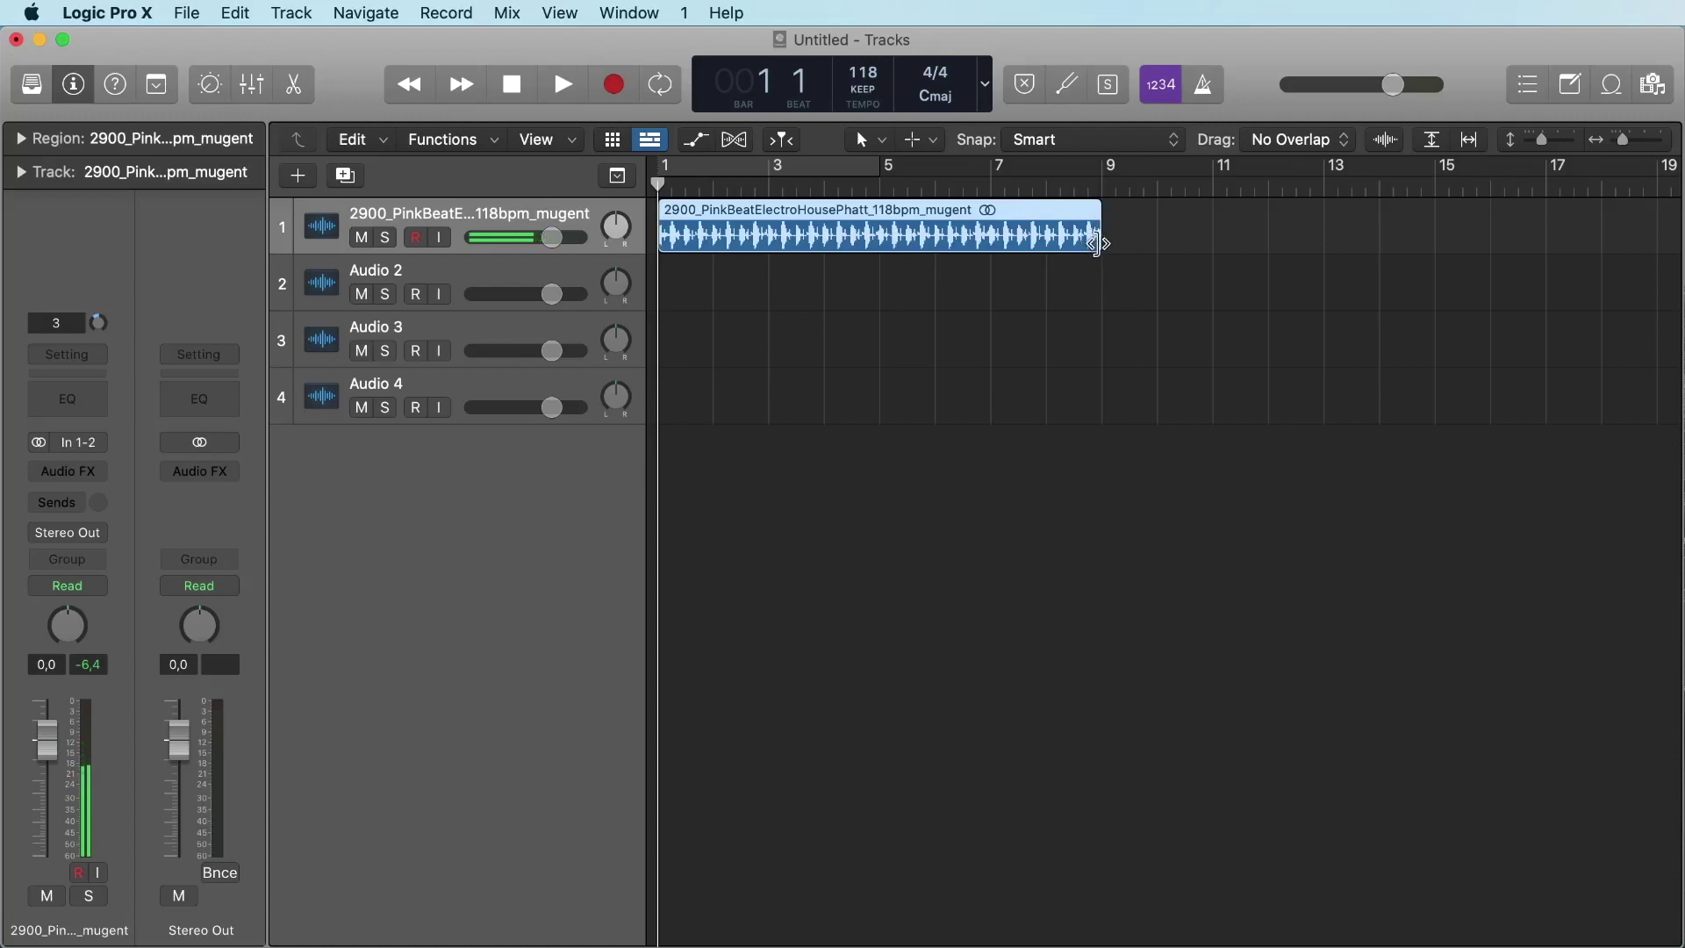
Loop the beat region past bar 9 and play it back to check
mouse_move(1096, 245)
mouse_down()
mouse_move(768, 245)
mouse_move(1093, 254)
mouse_up()
drag(1099, 213, 1513, 235)
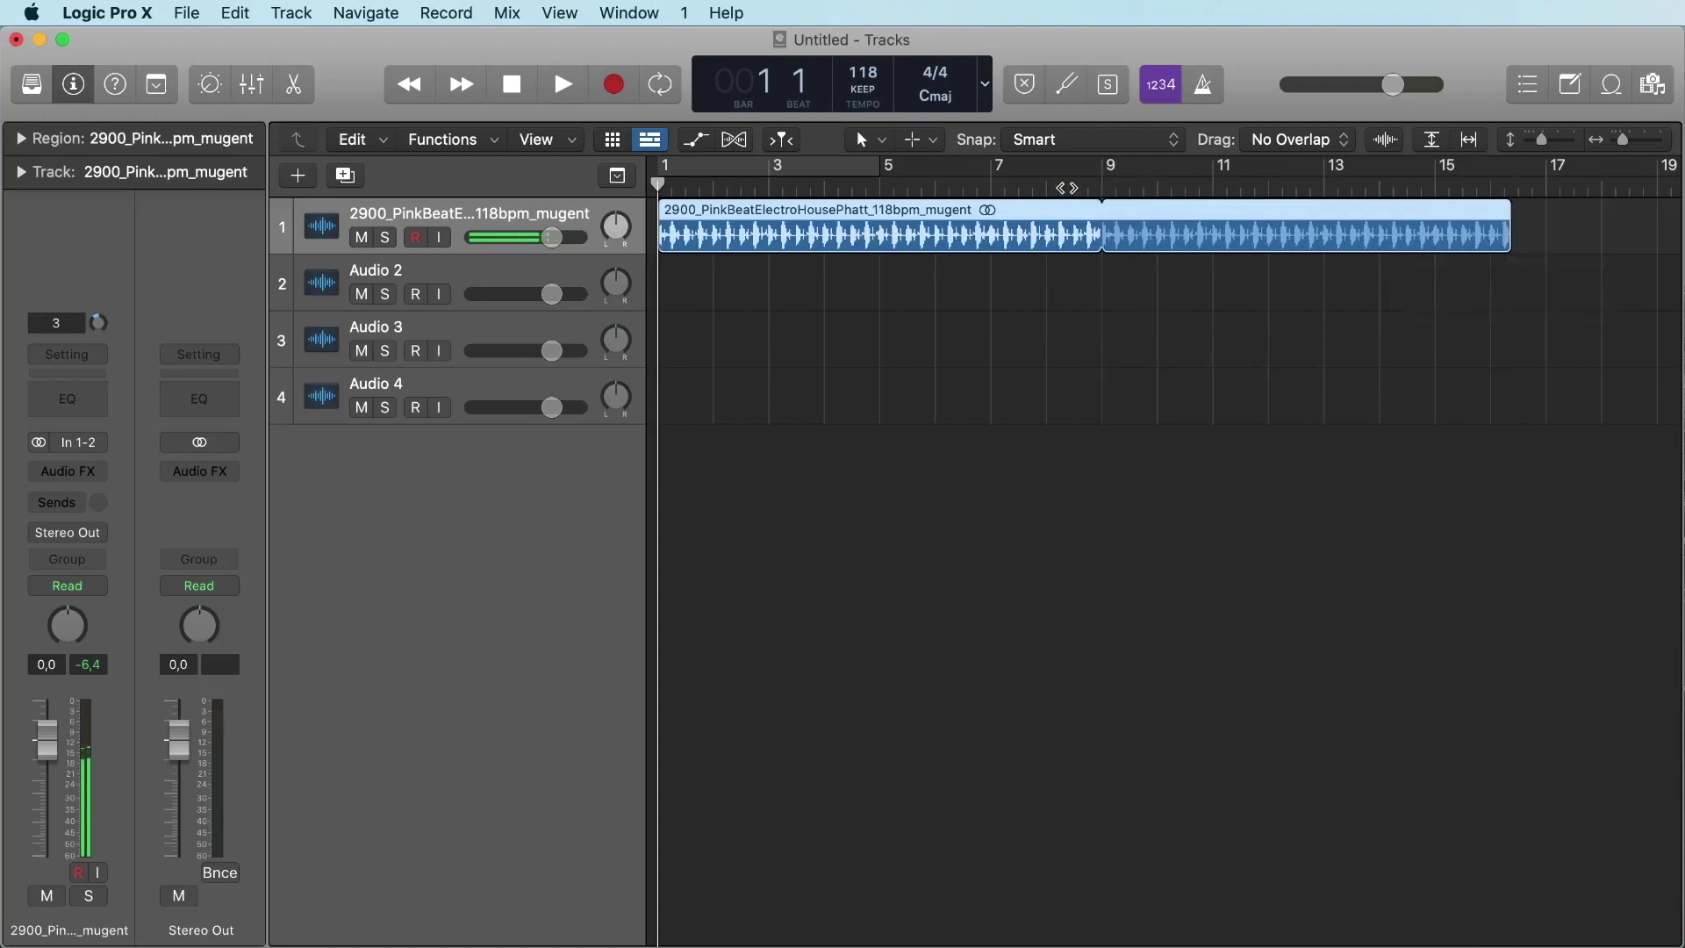
click(1048, 184)
key(space)
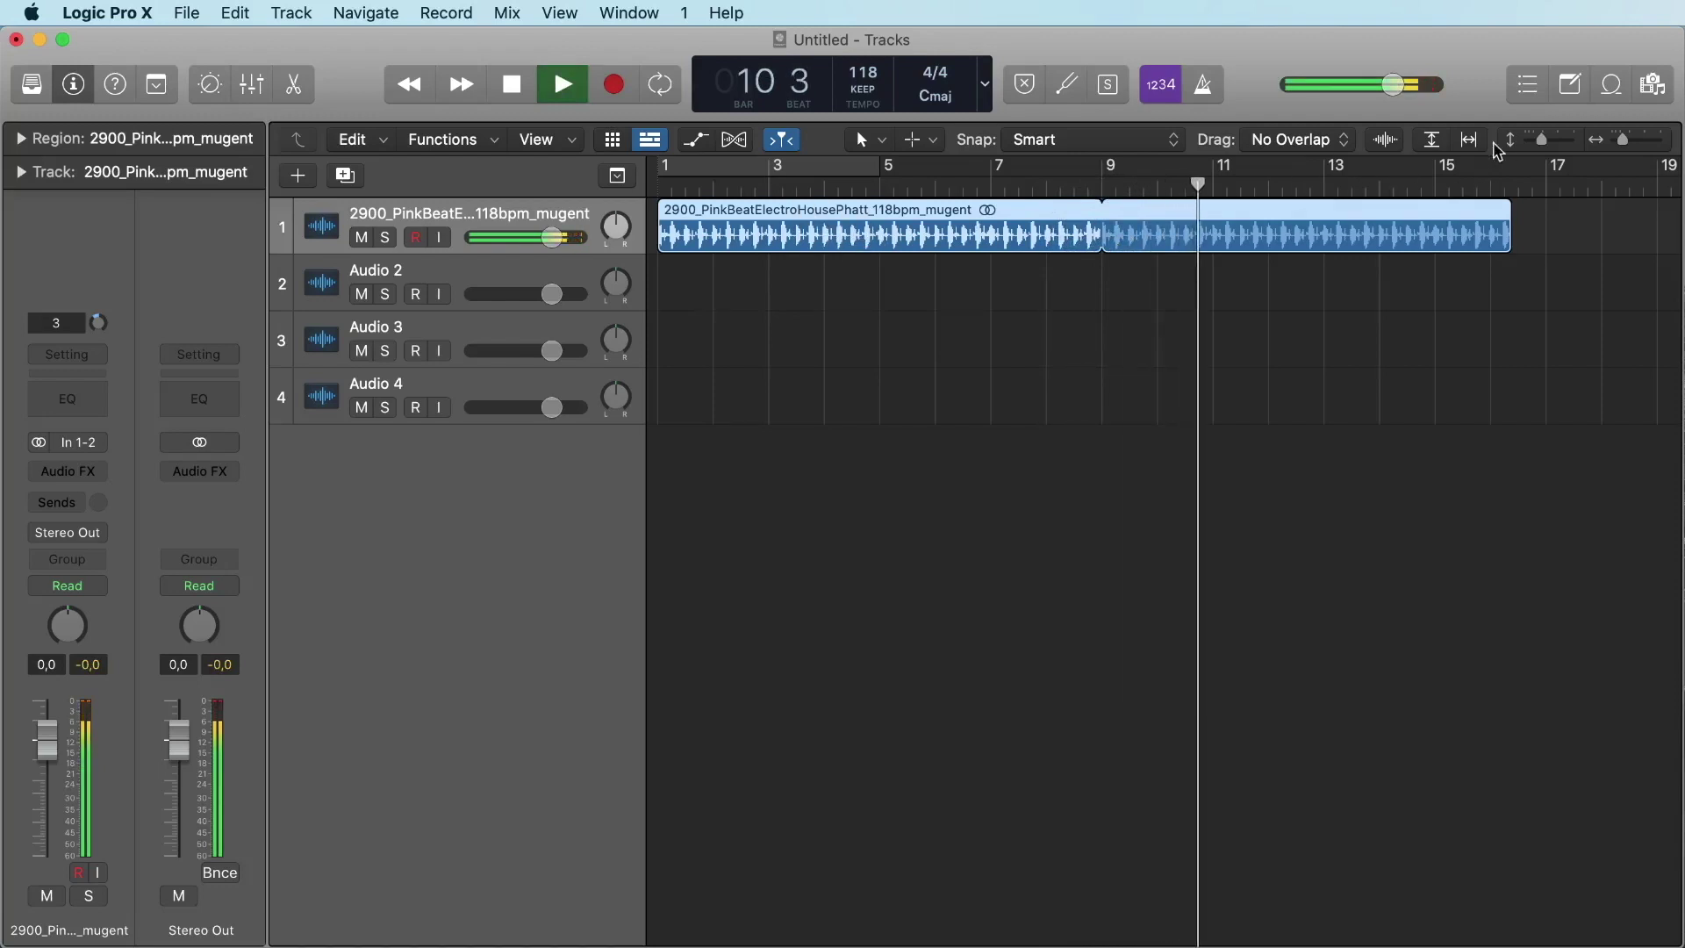
key(space)
Enlarge the track rows, loop the beat out to bar 33 and turn on Cycle mode
drag(1544, 141, 1620, 142)
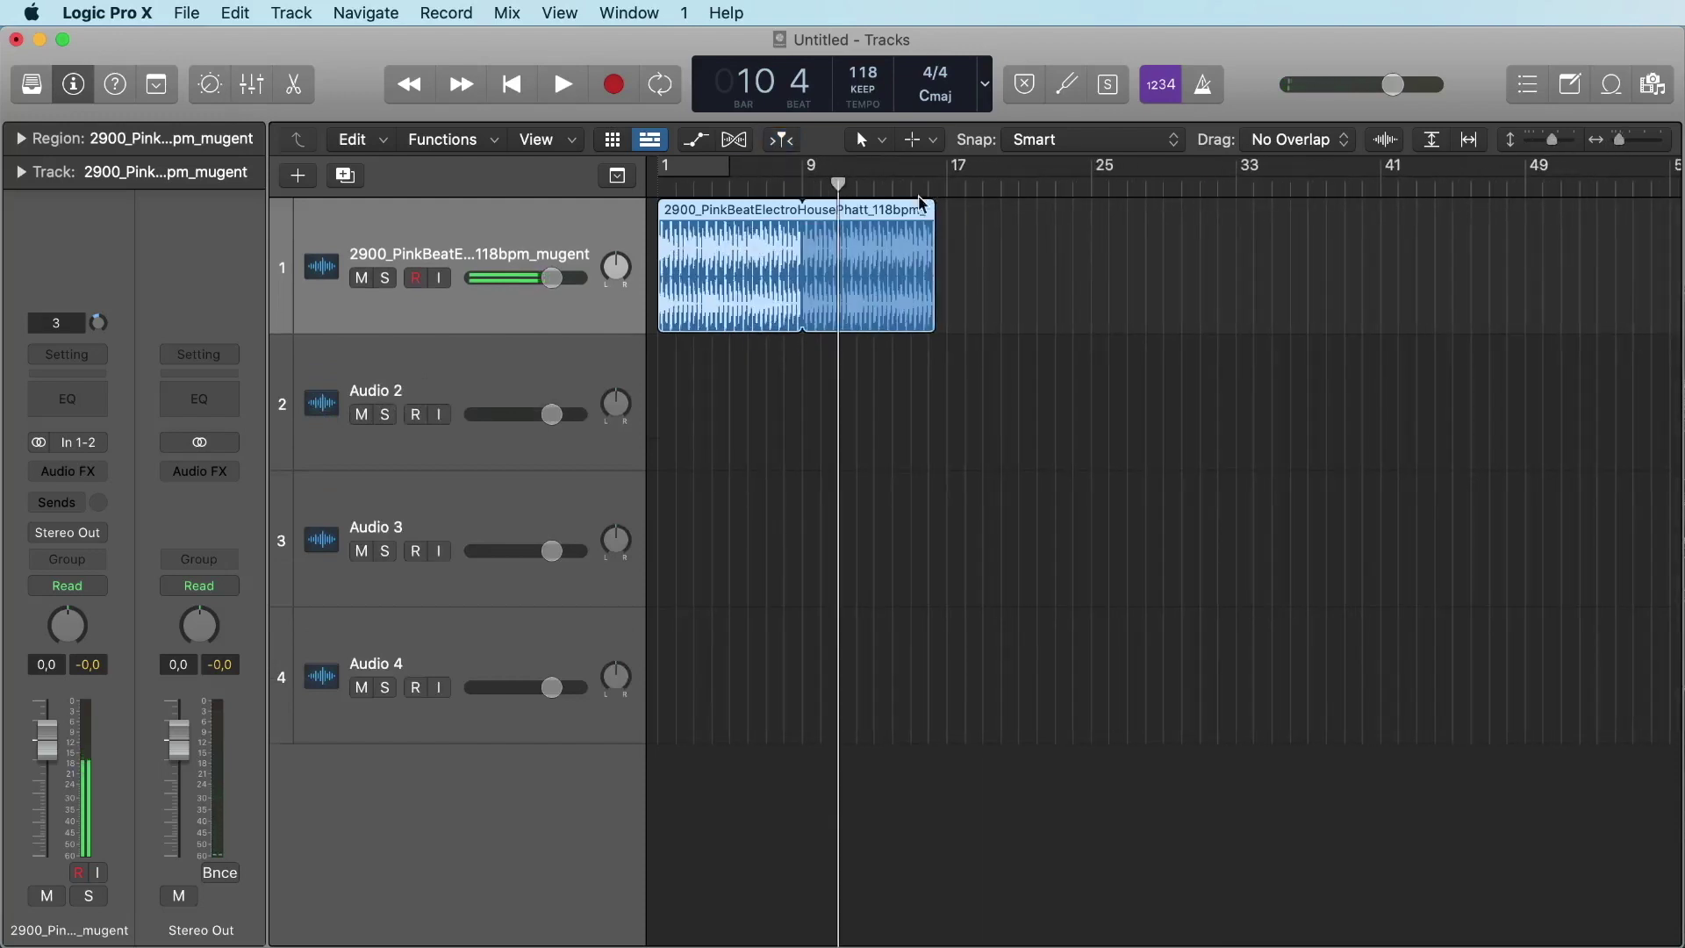
drag(932, 210, 1234, 230)
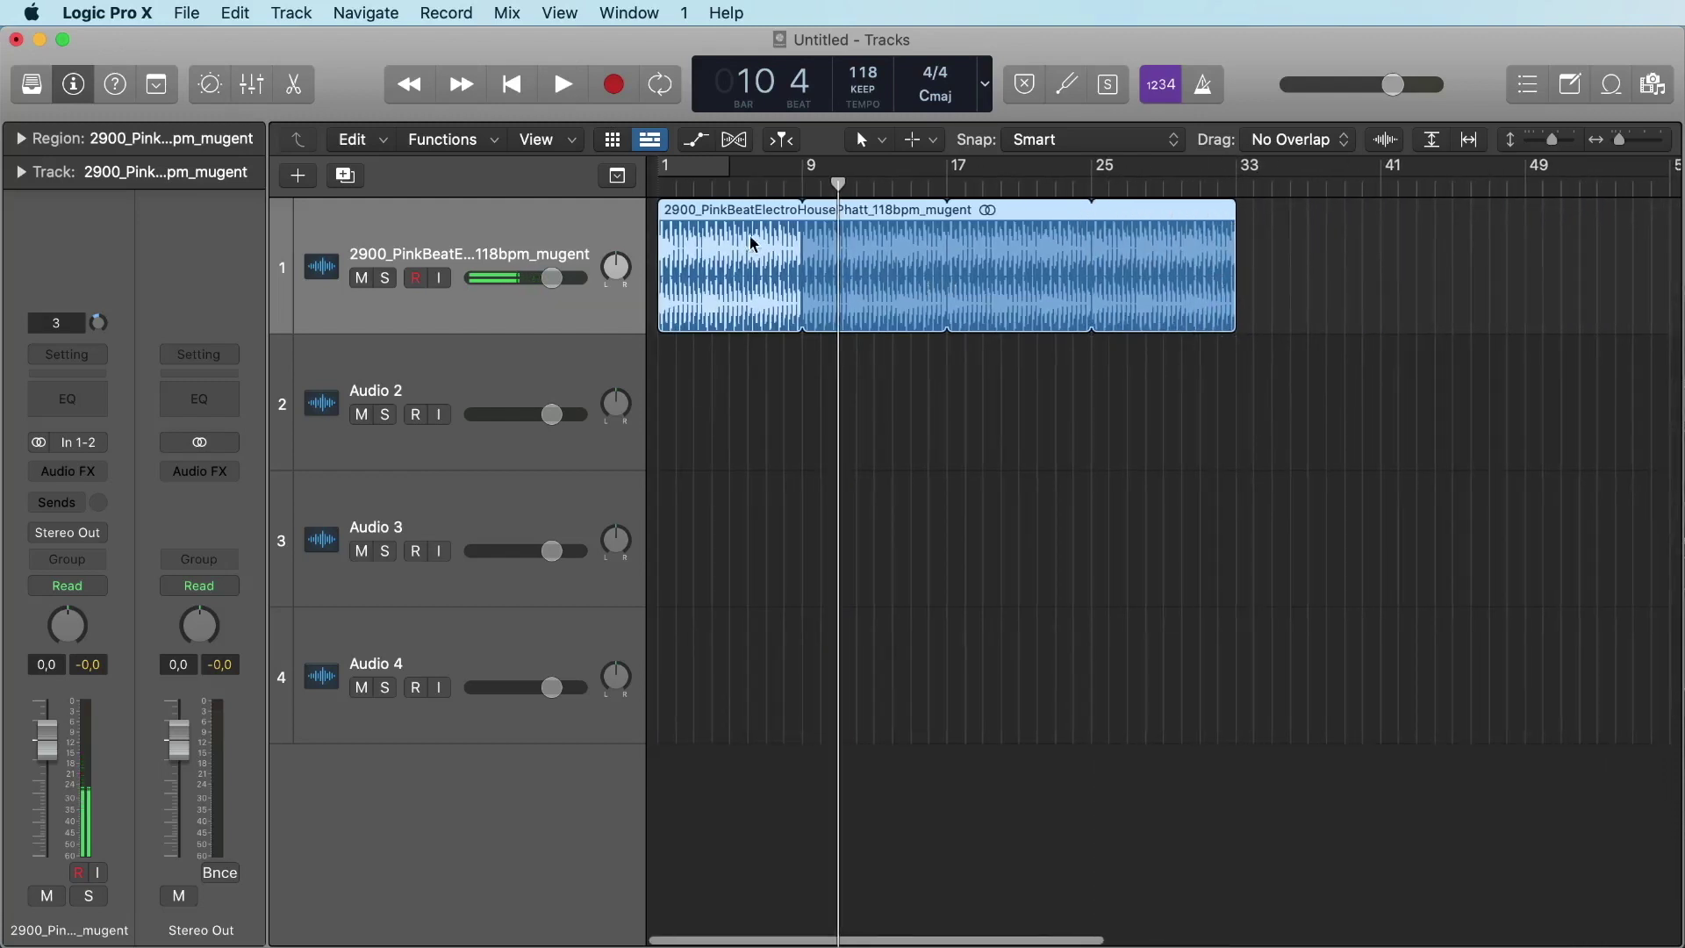
key(c)
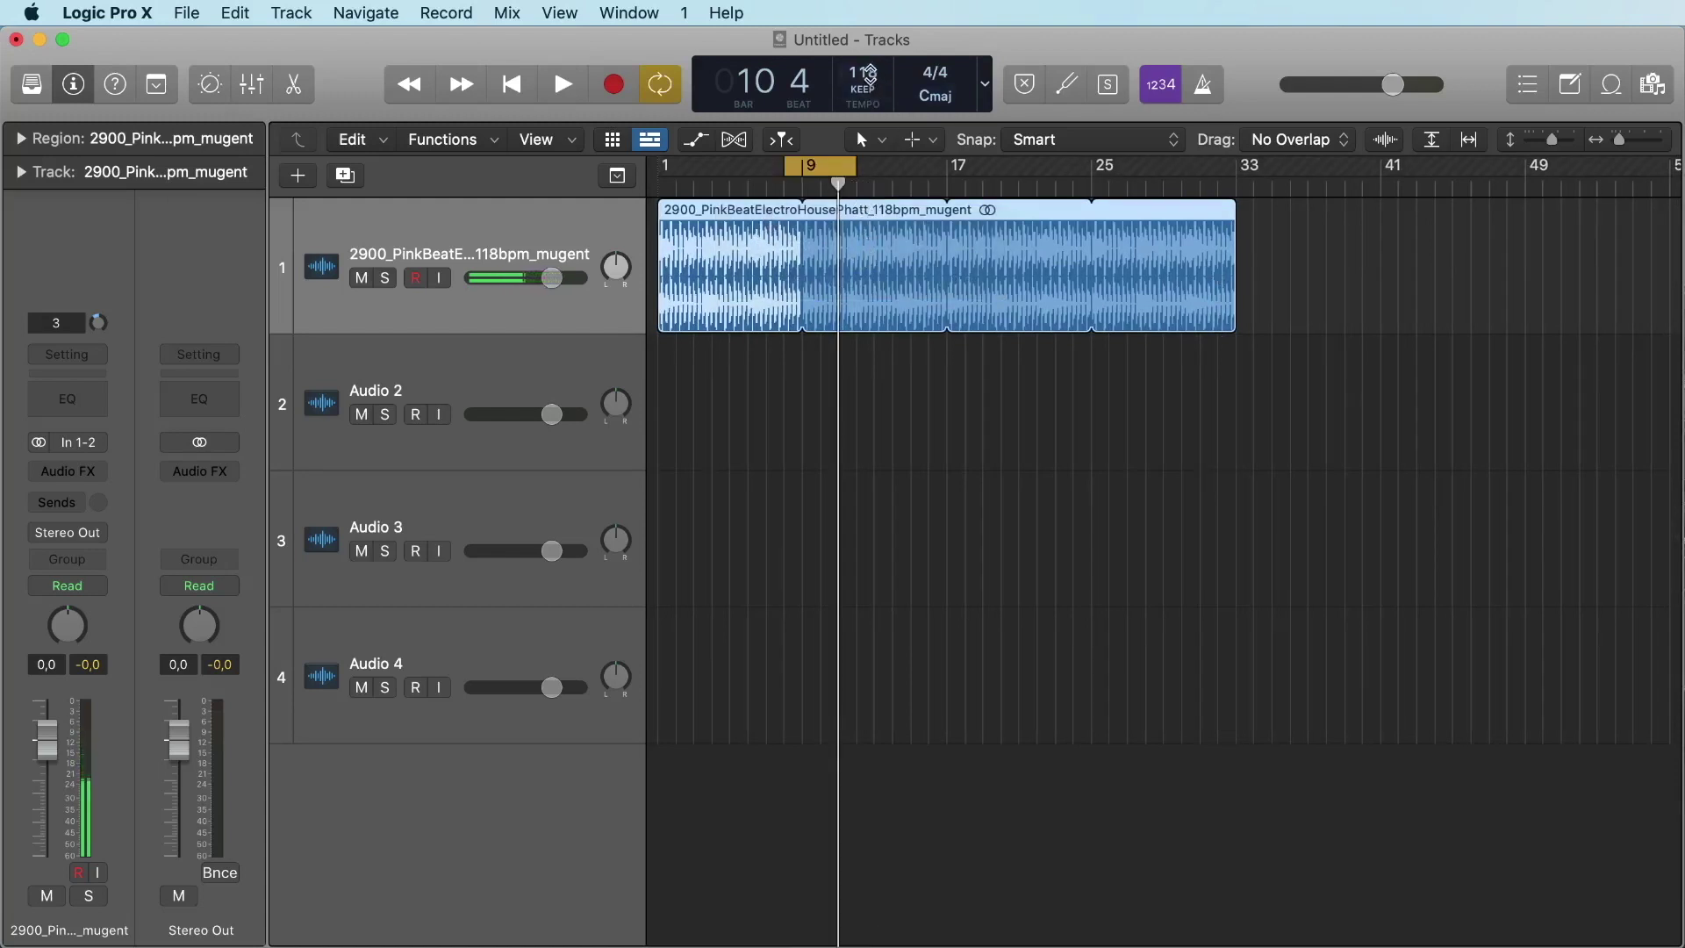
Try 111 BPM, enable the metronome, zoom in and turn the beat track down while playing
drag(869, 73, 869, 92)
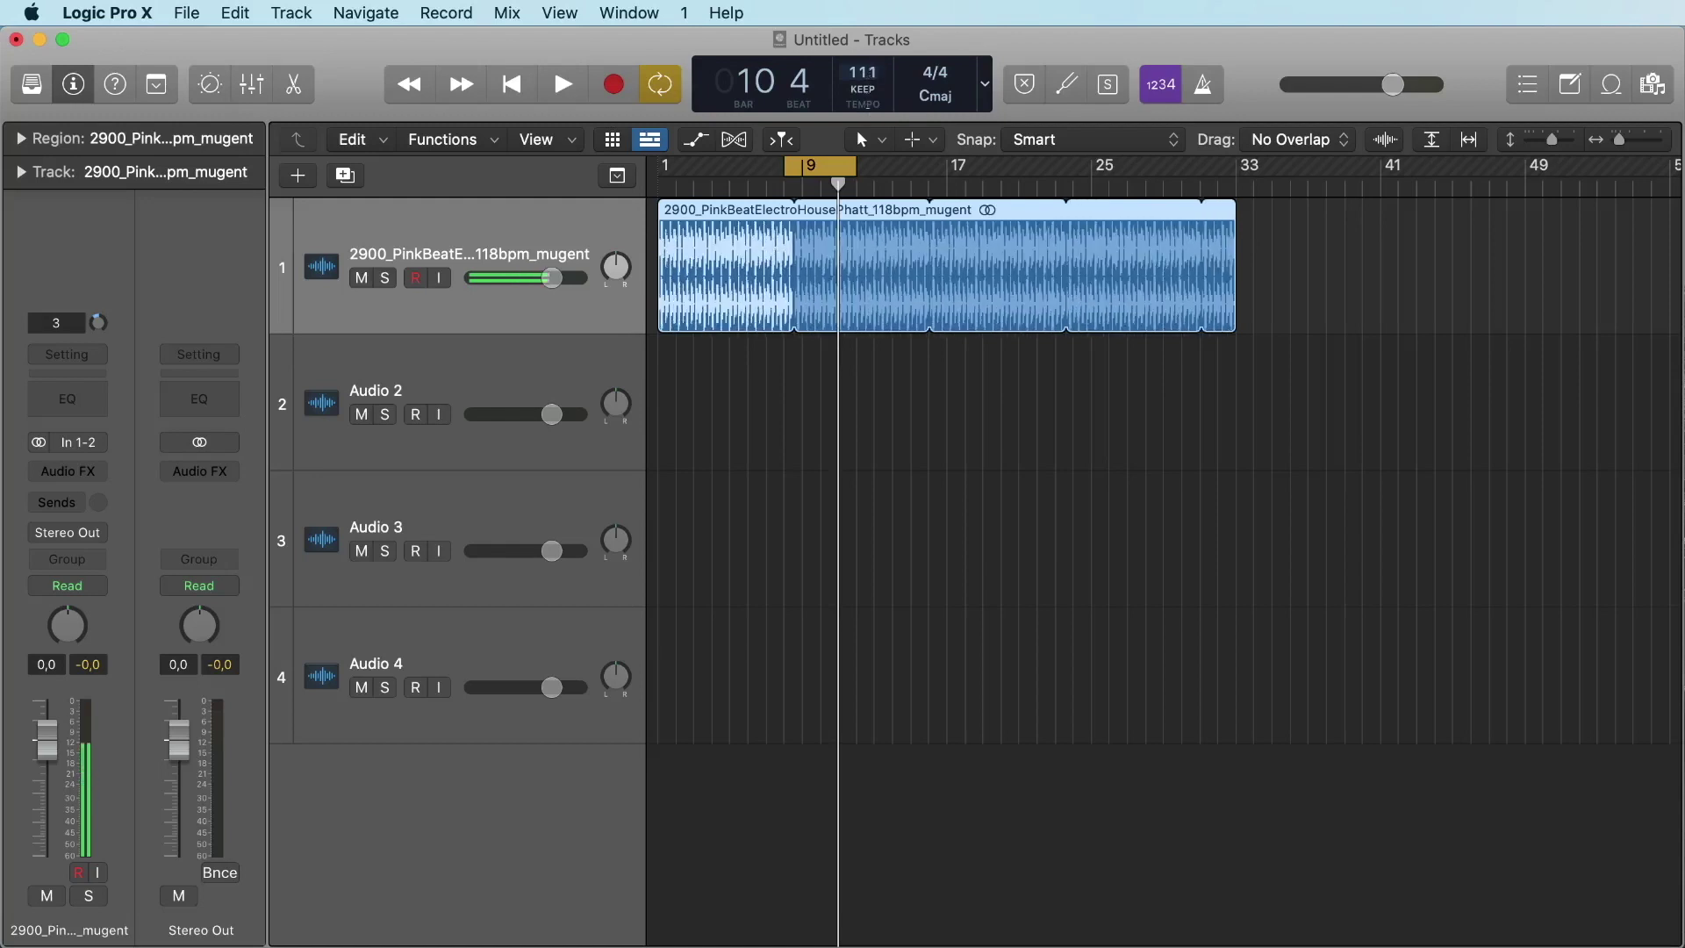
key(space)
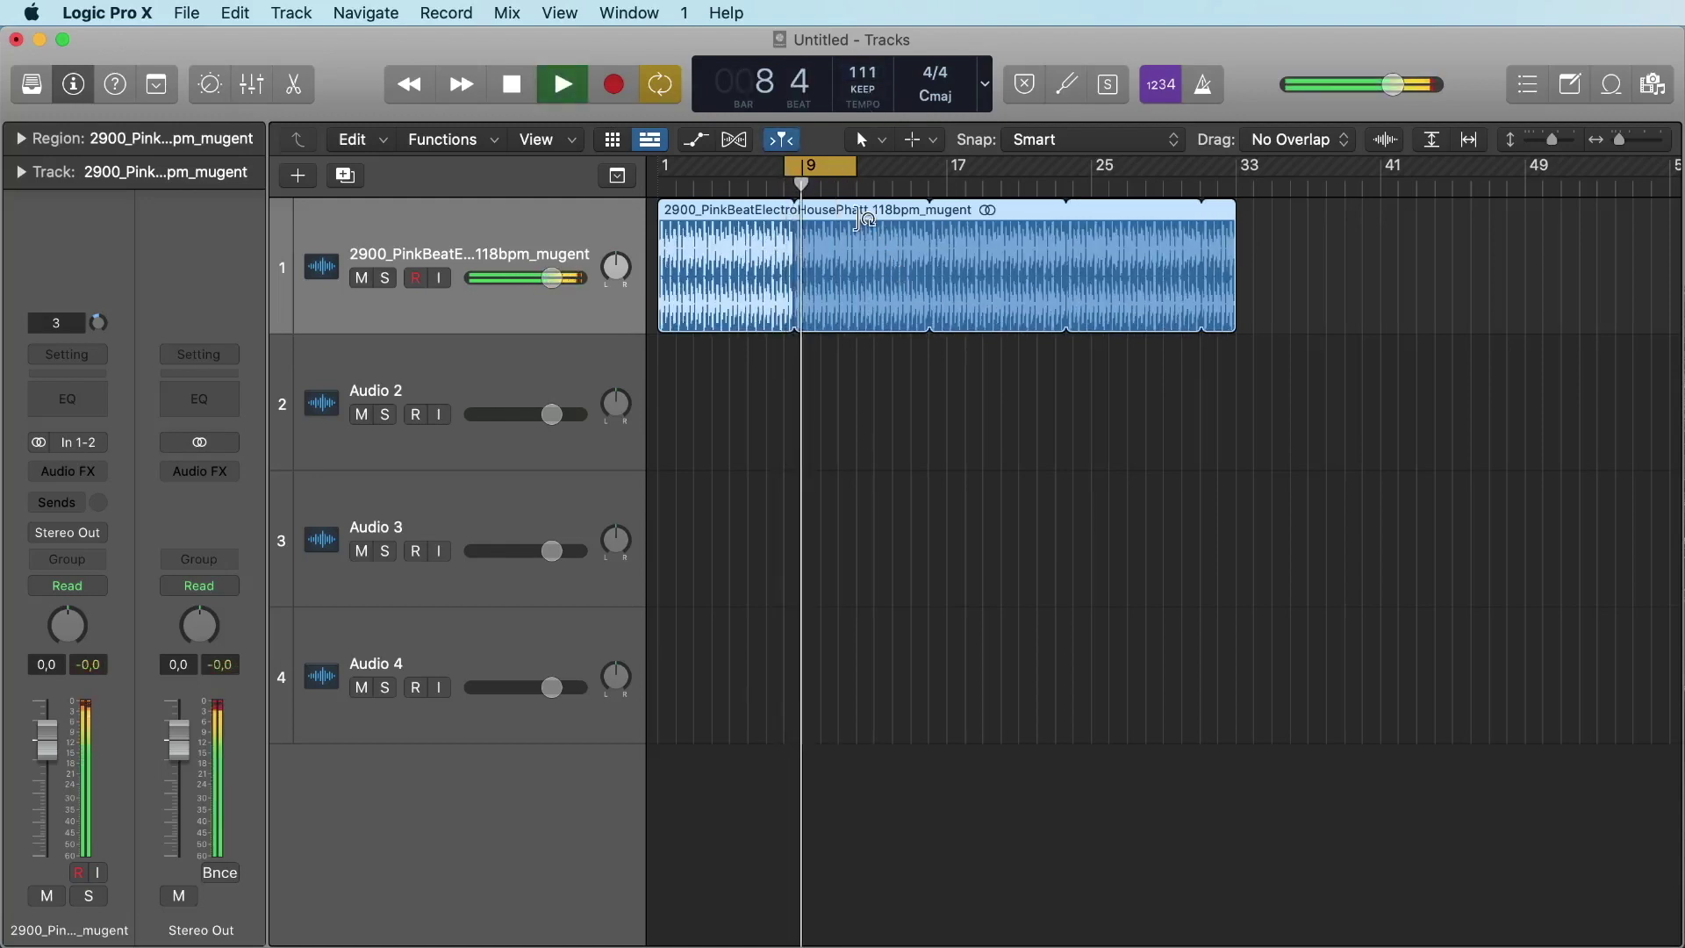
key(space)
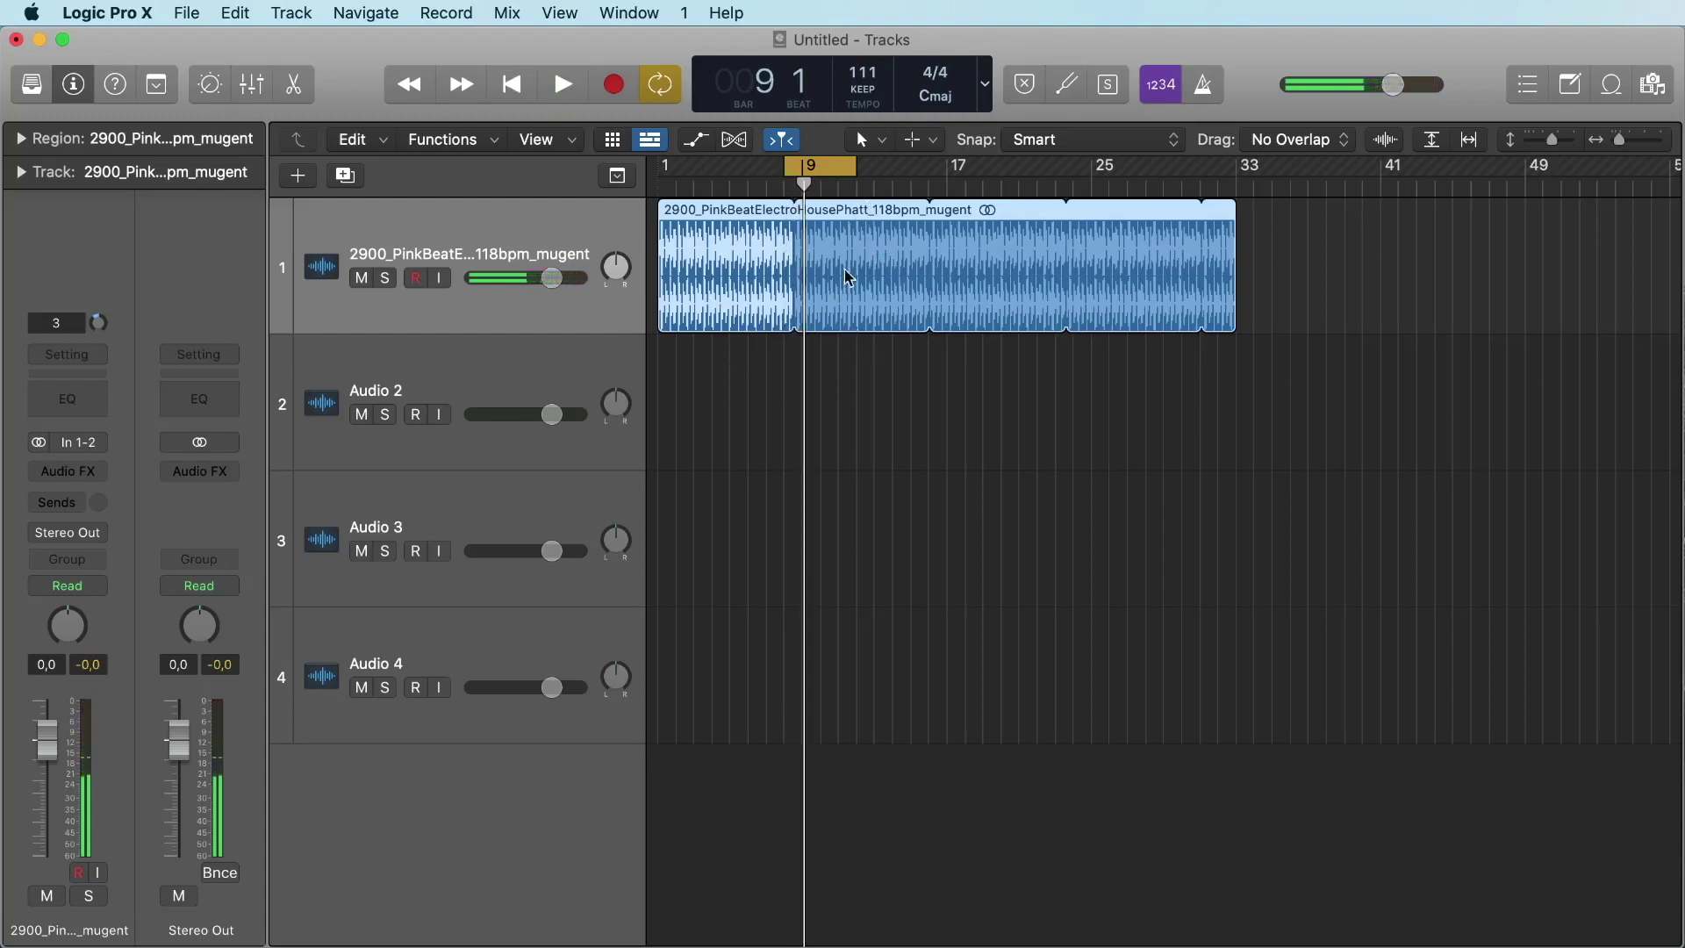
click(1205, 85)
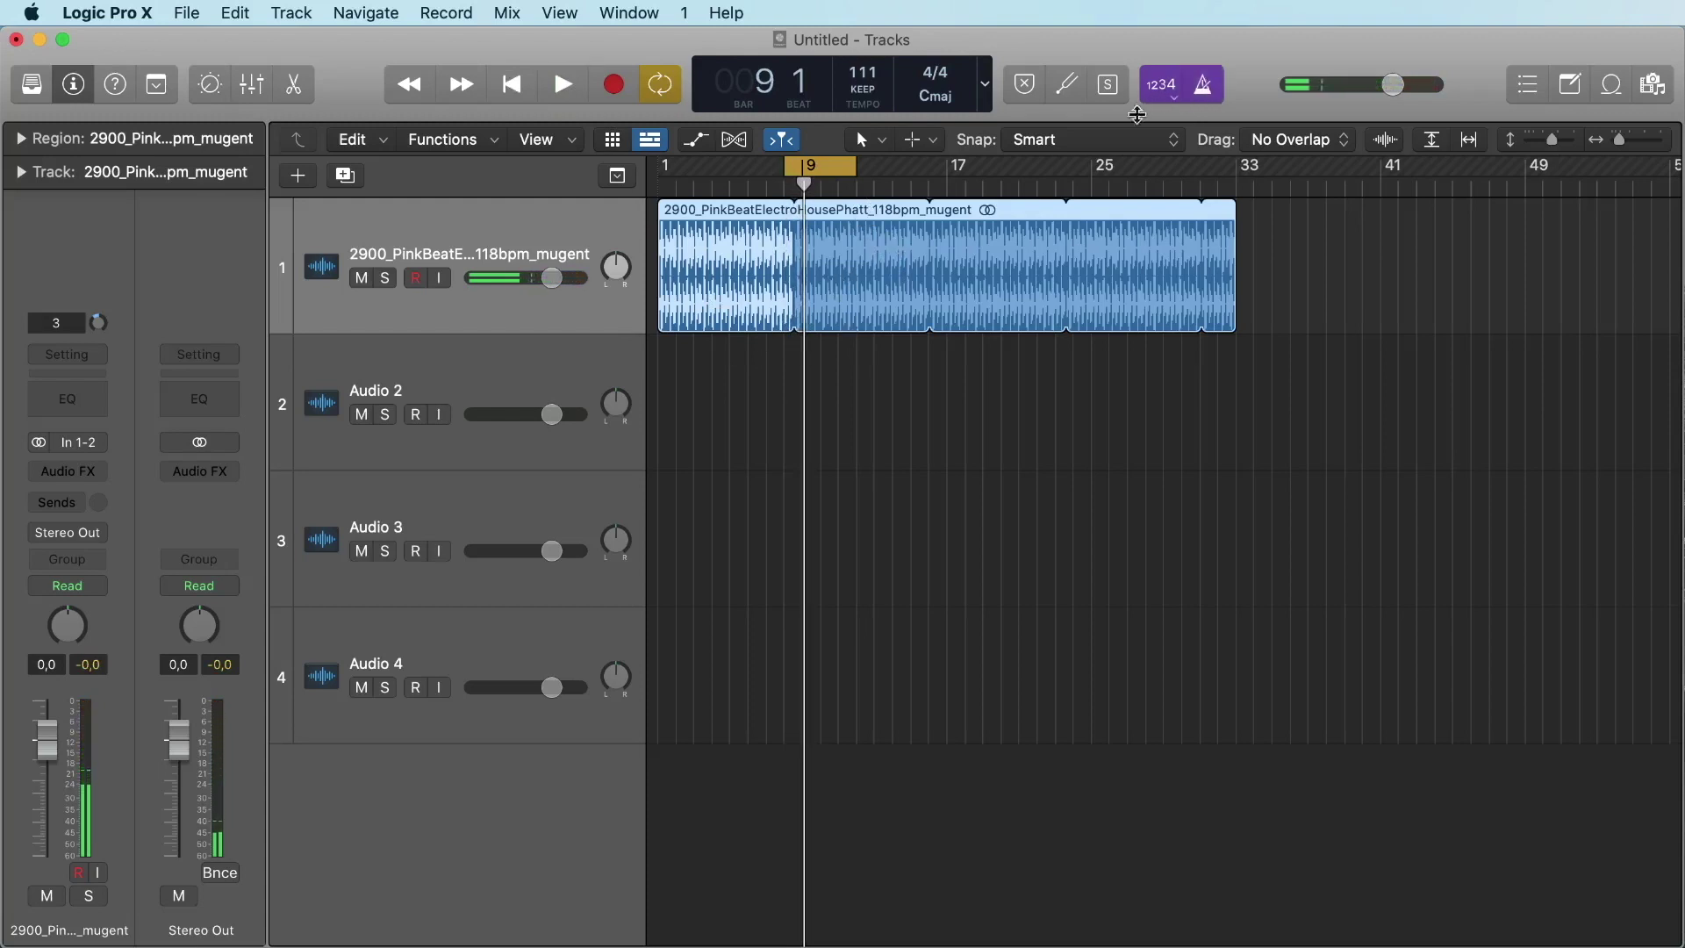
key(z)
key(space)
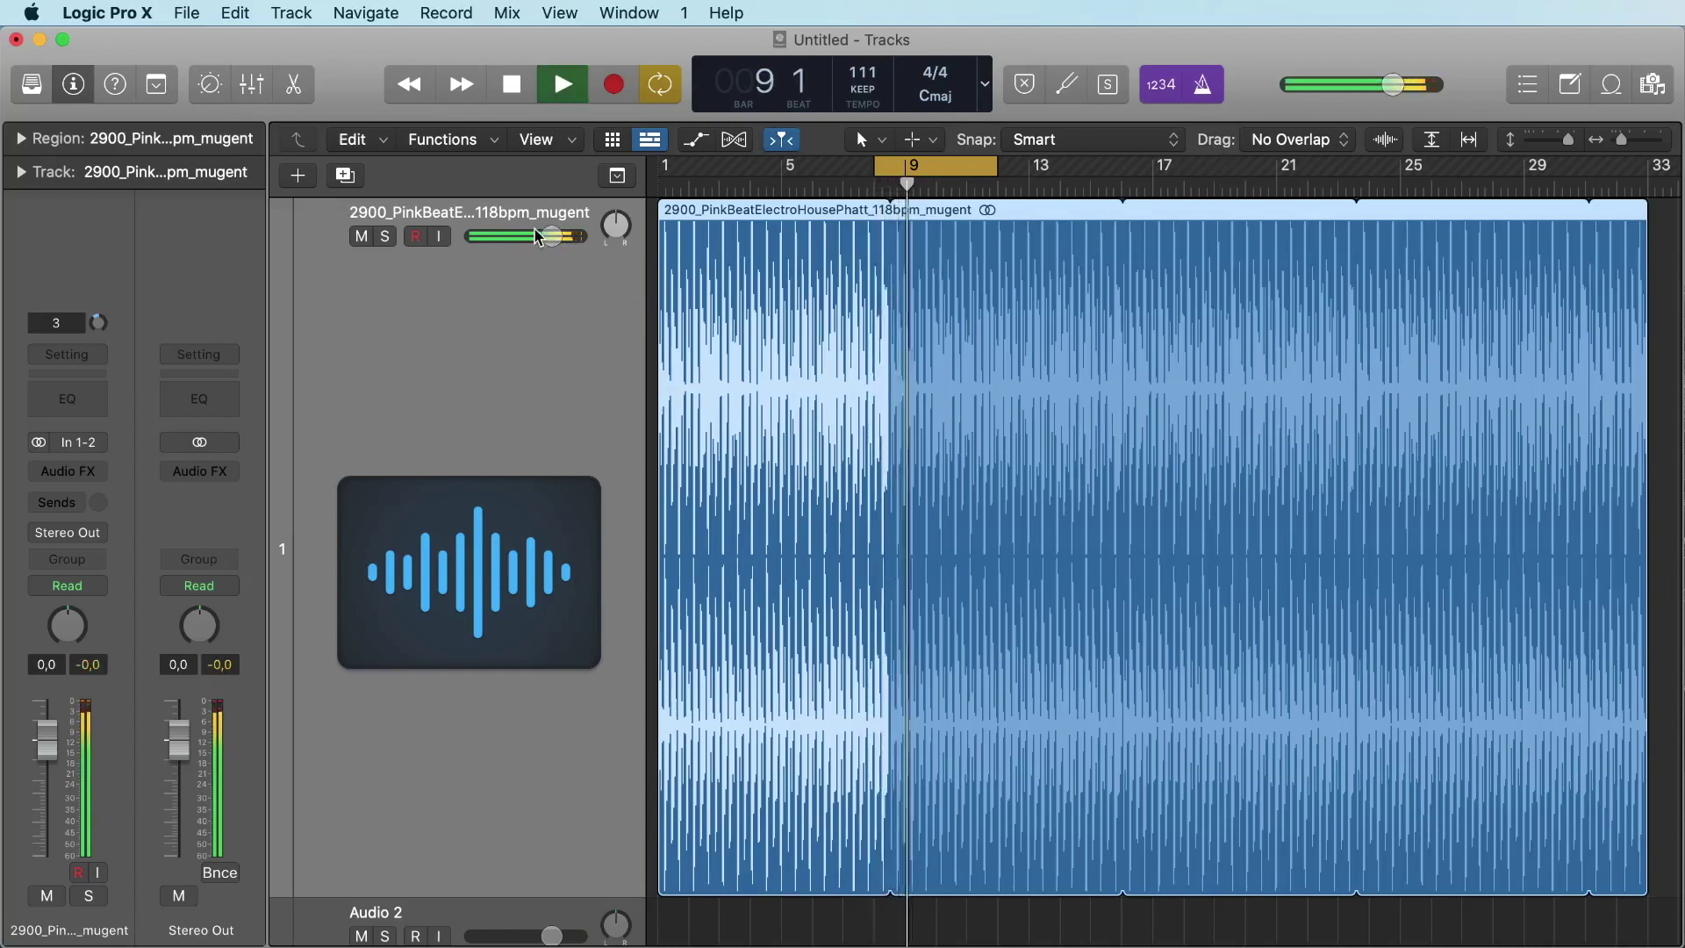
mouse_move(552, 236)
mouse_down()
mouse_move(485, 236)
mouse_move(536, 236)
mouse_up()
key(space)
Enter a tempo of 118 BPM and adjust the beat track volume during playback
double_click(863, 73)
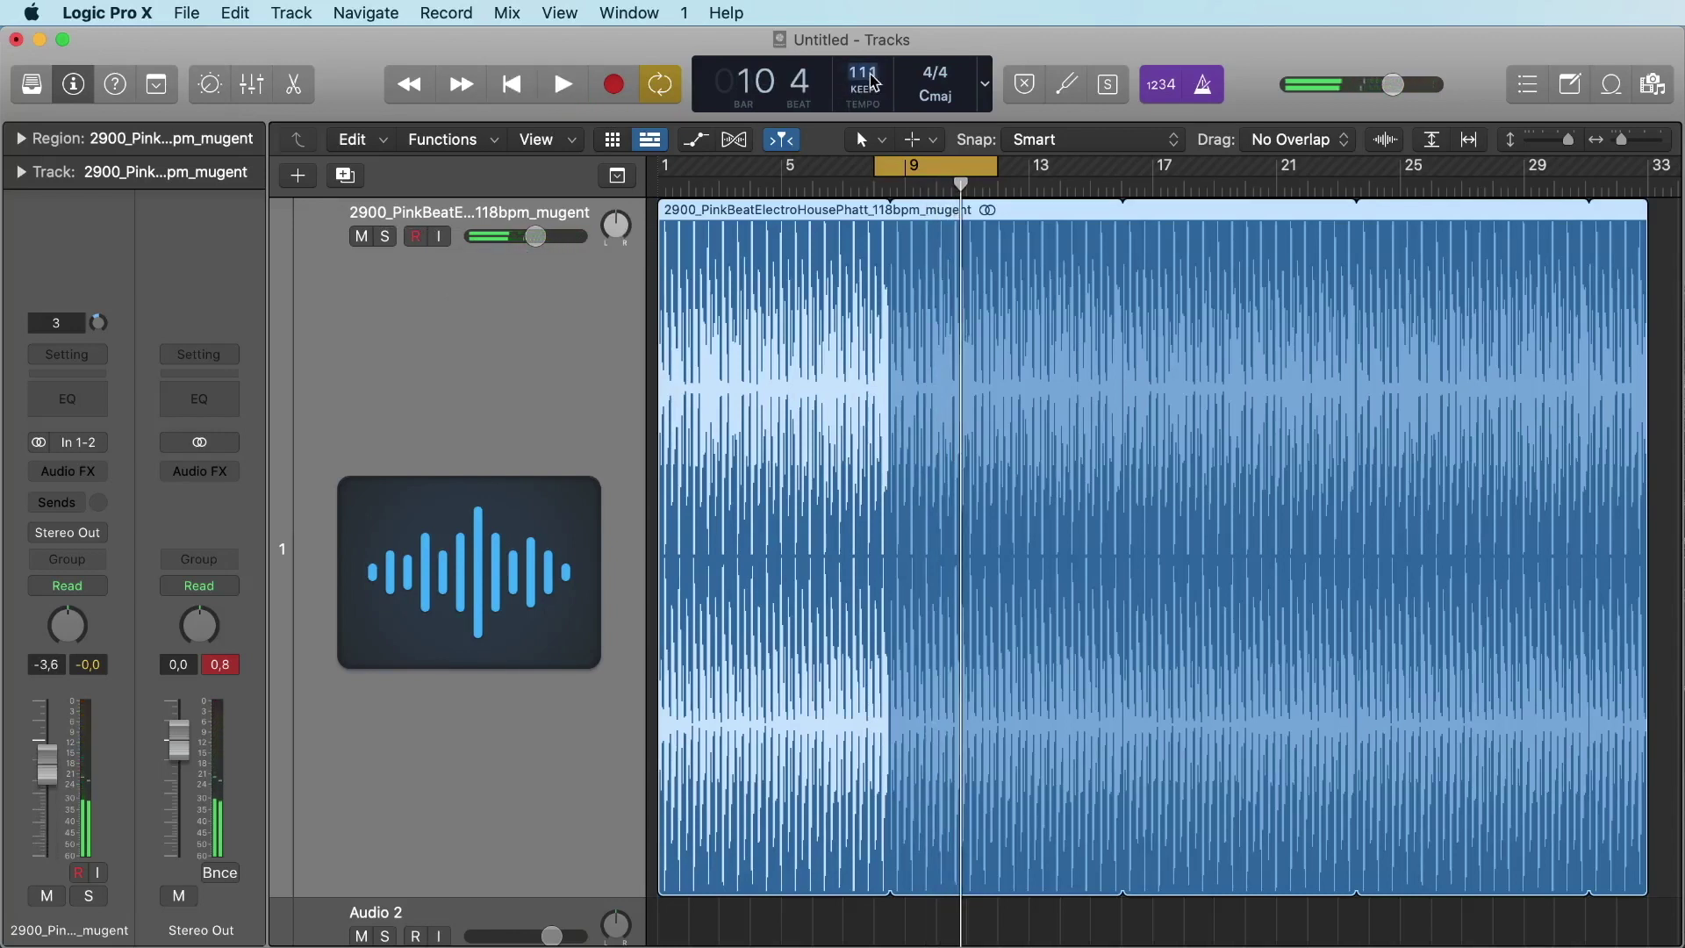
text(118)
key(Return)
key(space)
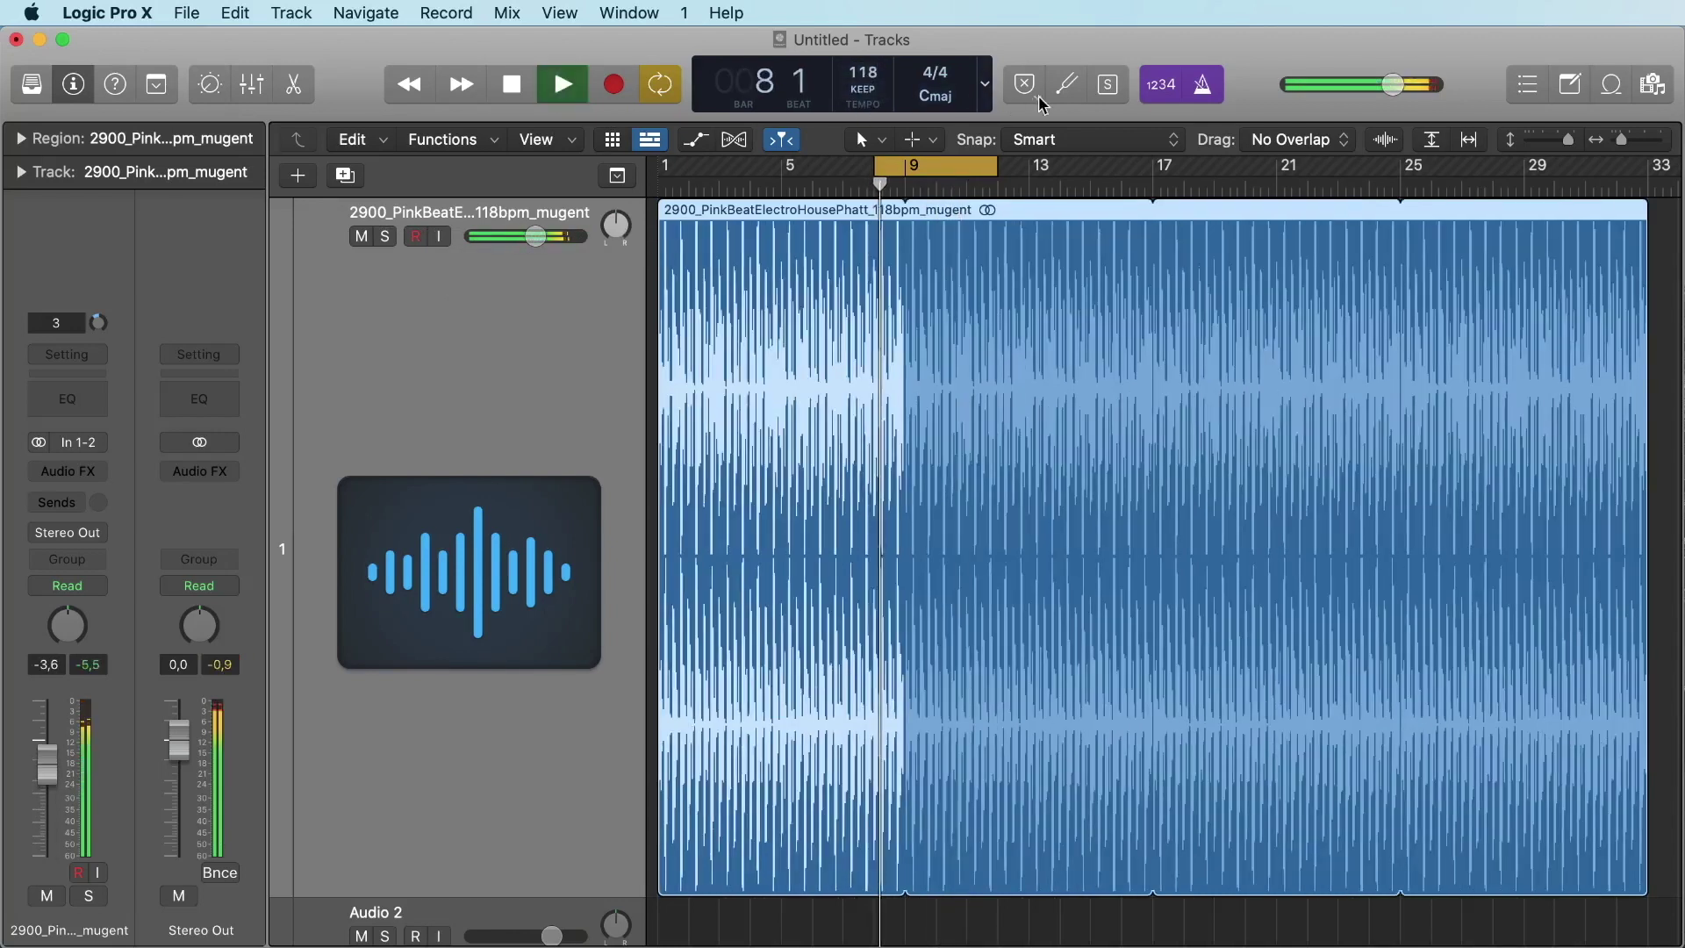
mouse_move(536, 236)
mouse_down()
mouse_move(481, 236)
mouse_move(543, 236)
mouse_up()
key(space)
Try 100 BPM, shift the cycle range to start at bar 7 and lower the beat volume
drag(863, 73, 858, 87)
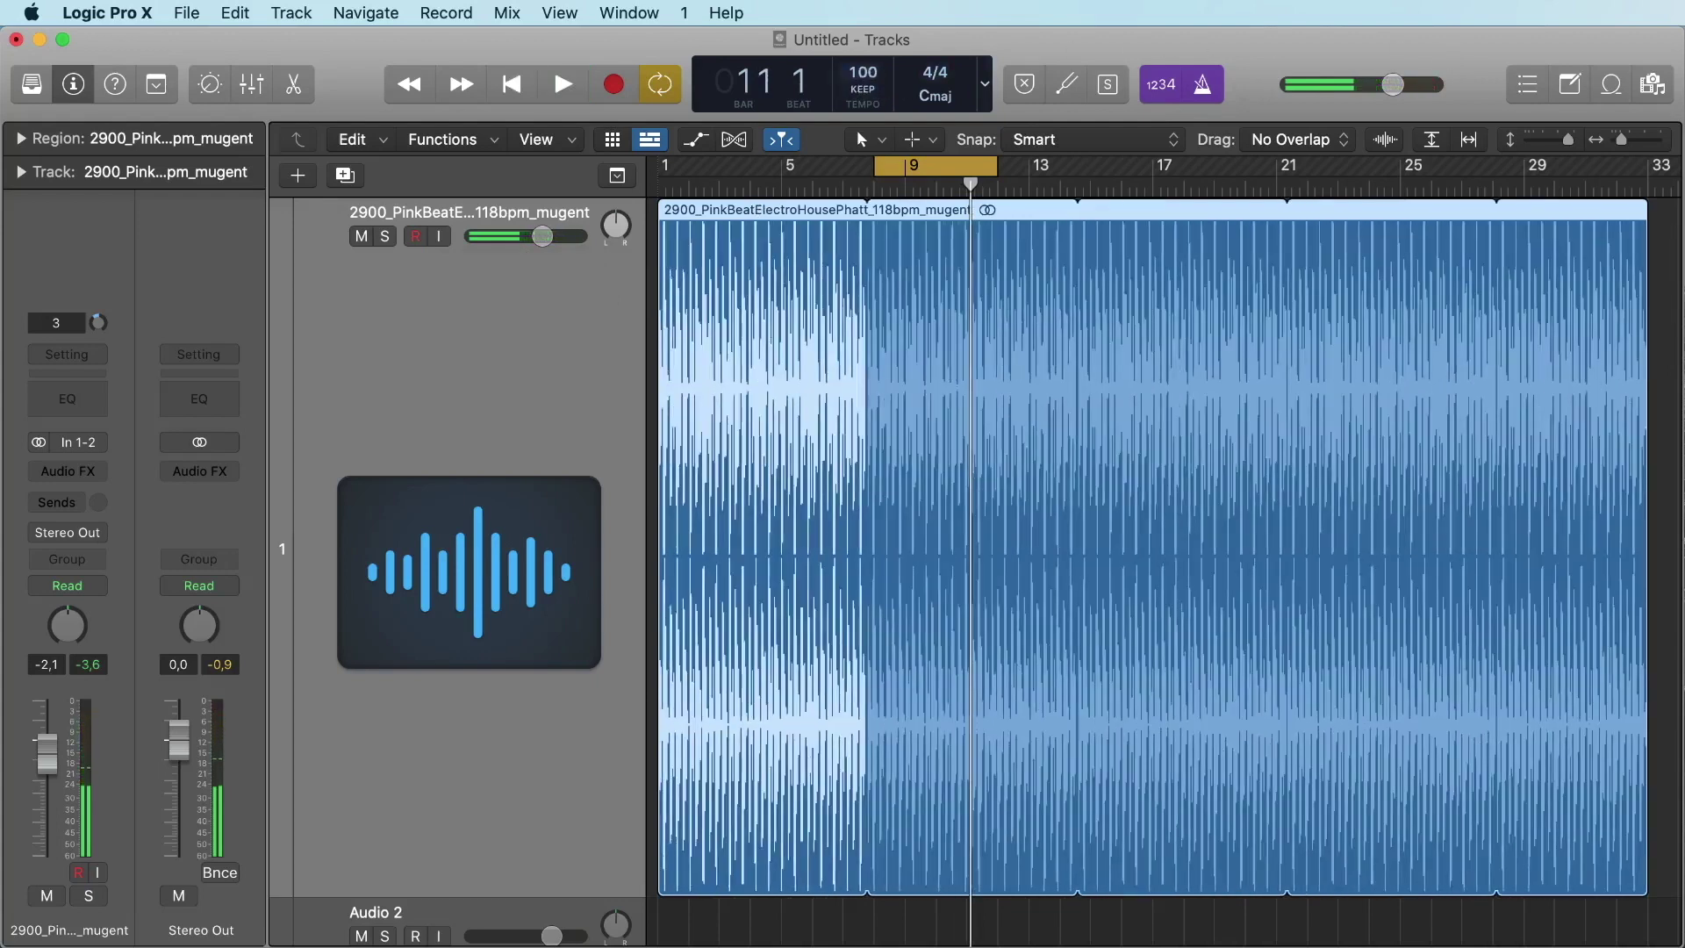
key(space)
key(space)
drag(940, 166, 910, 169)
key(space)
mouse_move(543, 236)
mouse_down()
mouse_move(495, 236)
mouse_move(548, 236)
mouse_up()
key(space)
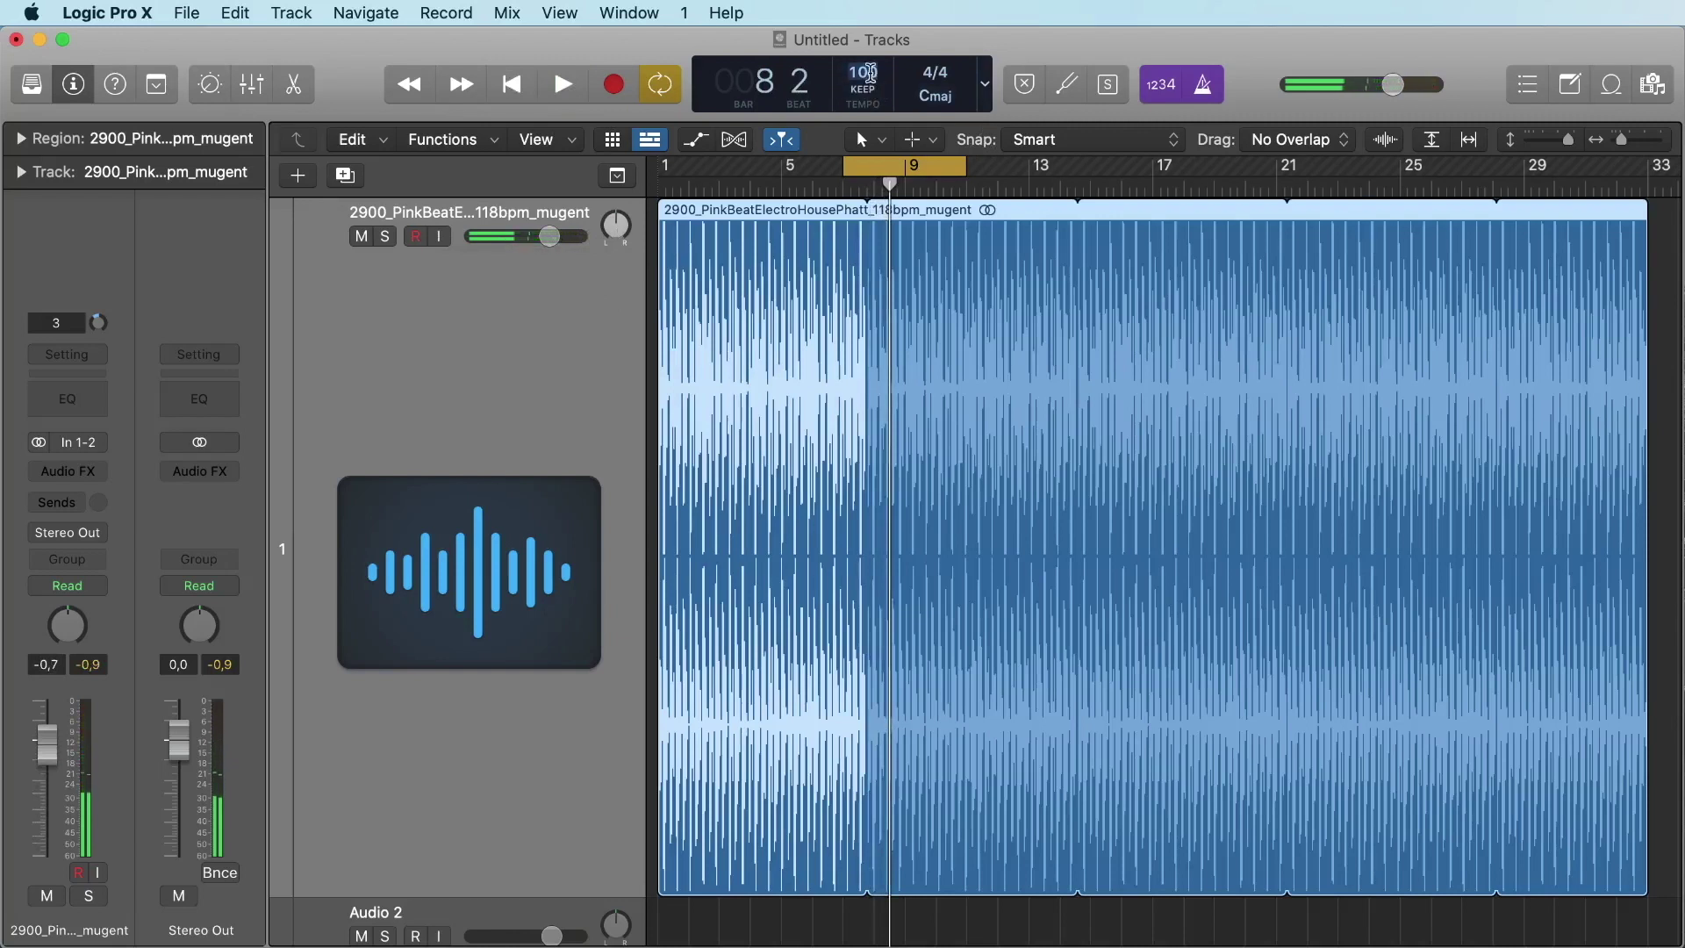
Return the tempo to 118 BPM and expand the region settings in the inspector
drag(870, 72, 869, 61)
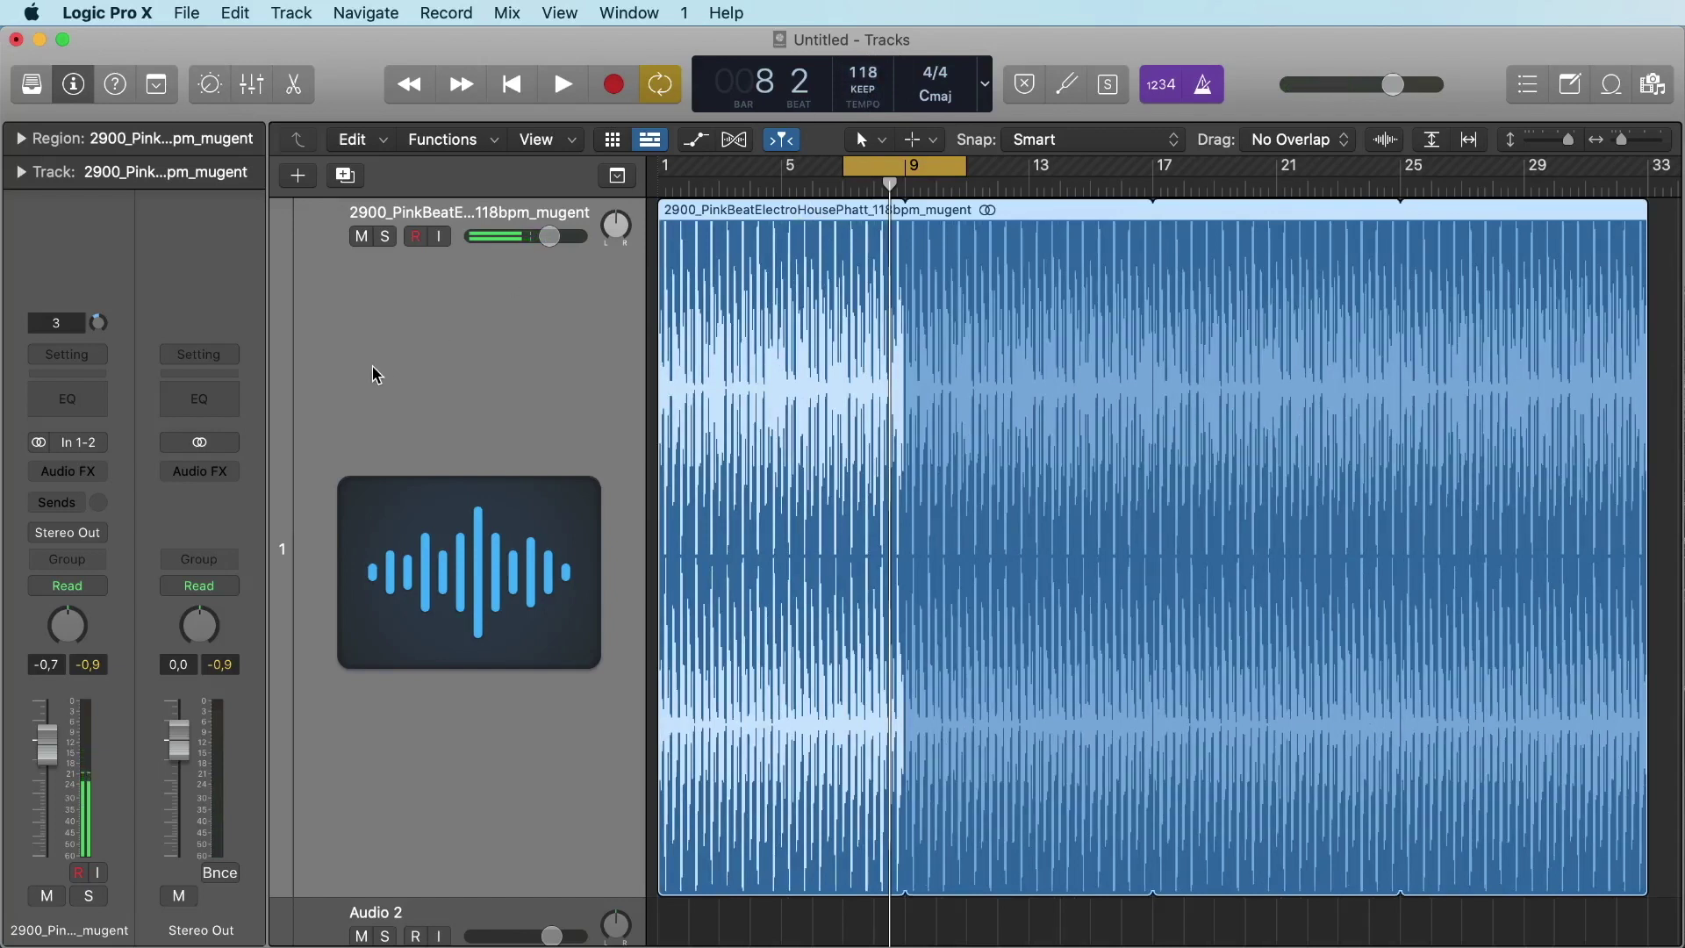
click(73, 85)
click(73, 84)
click(22, 141)
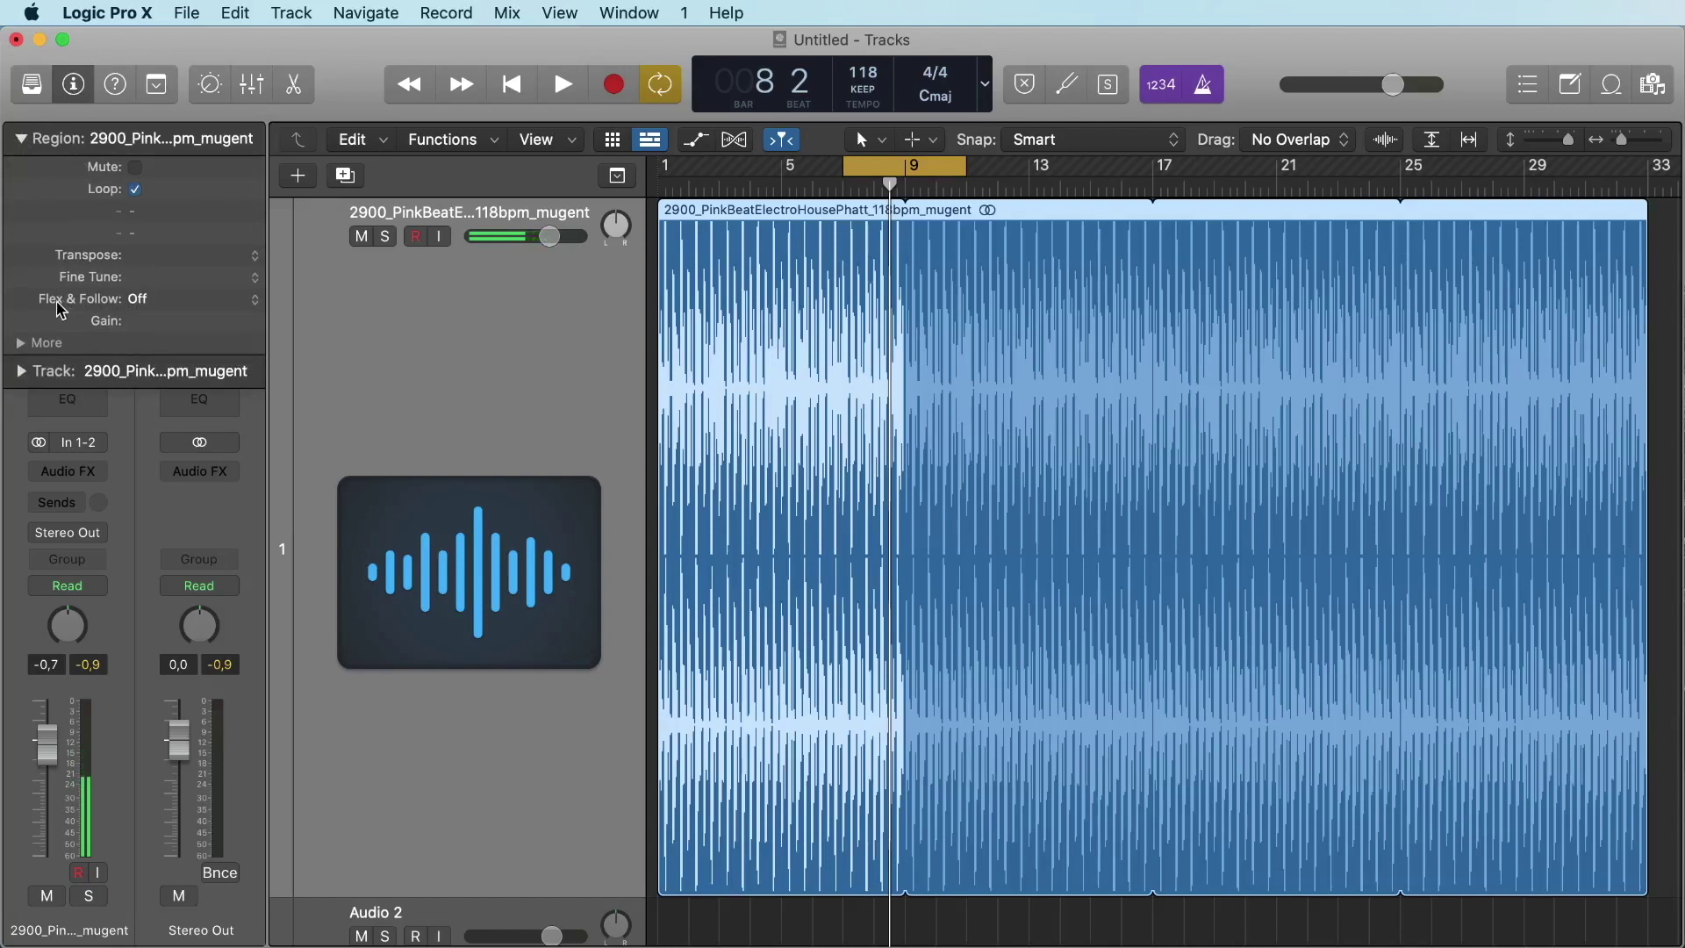
Set the beat region's Flex & Follow to On and play it back to check
click(152, 301)
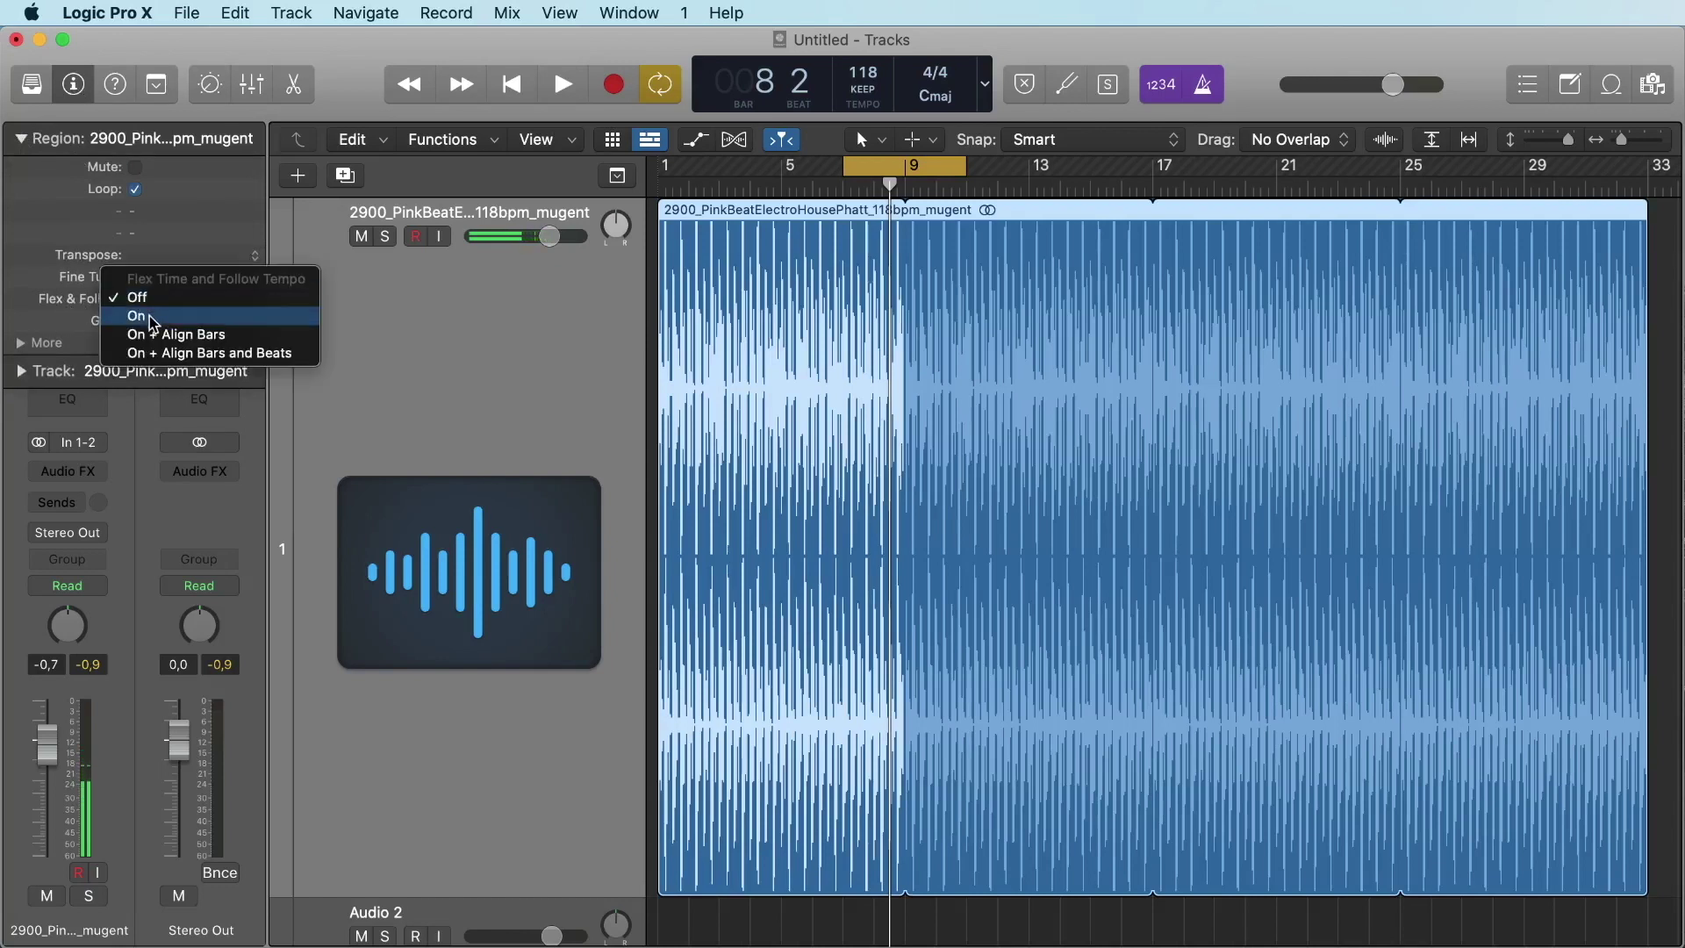
click(152, 318)
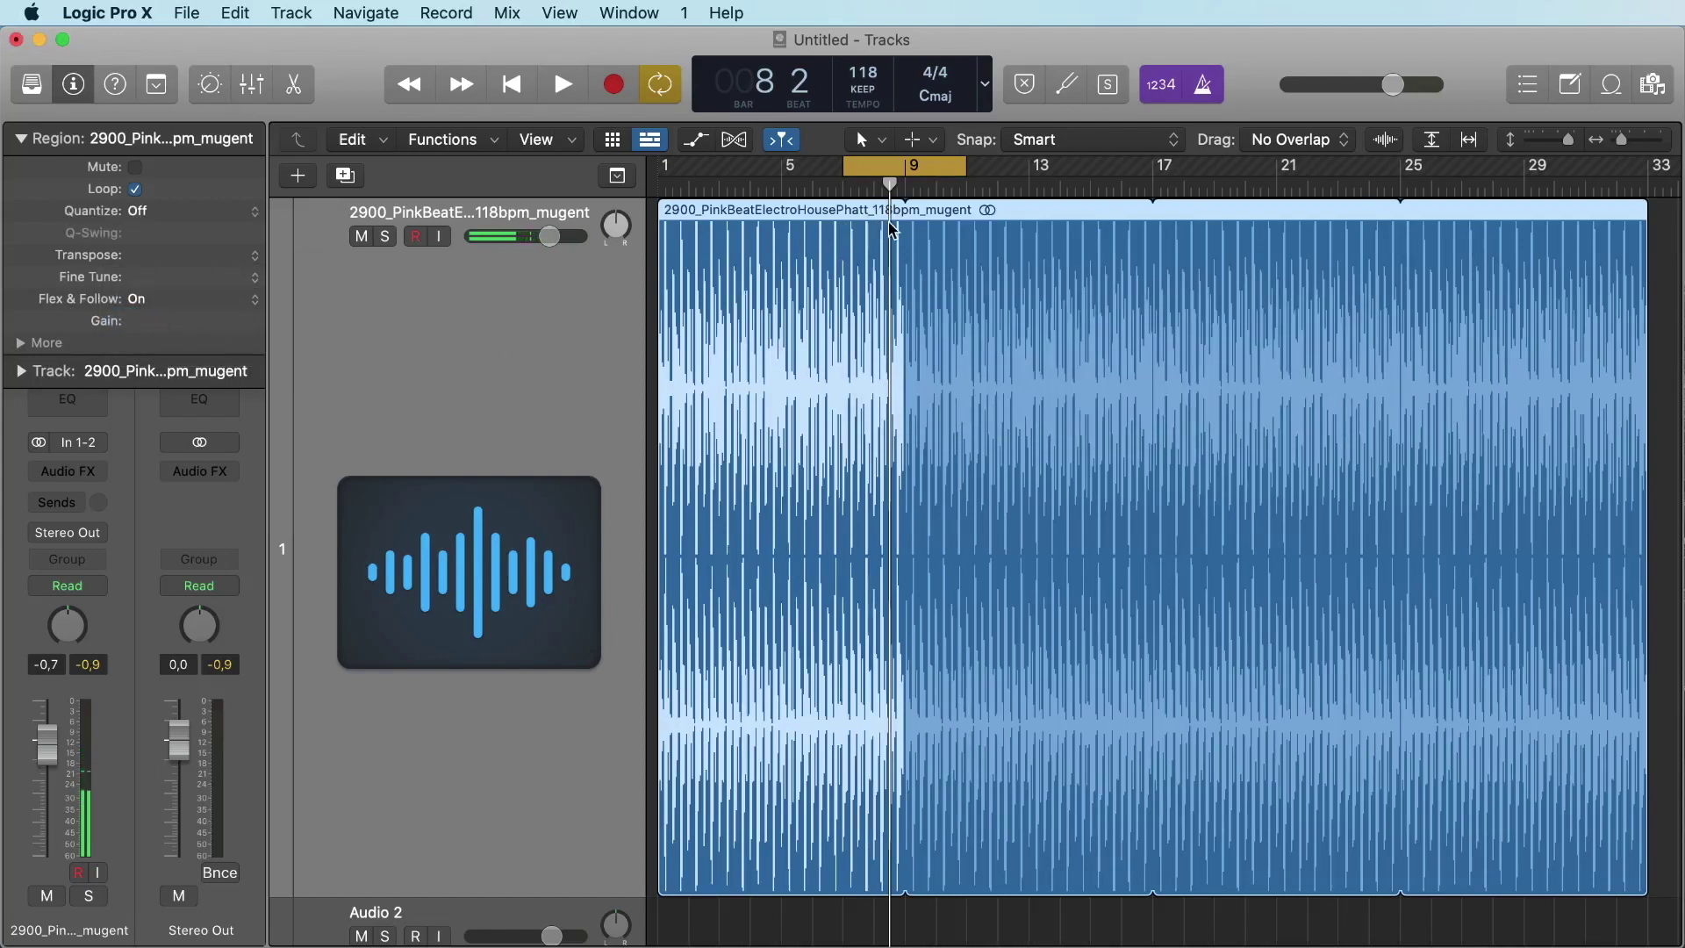
key(space)
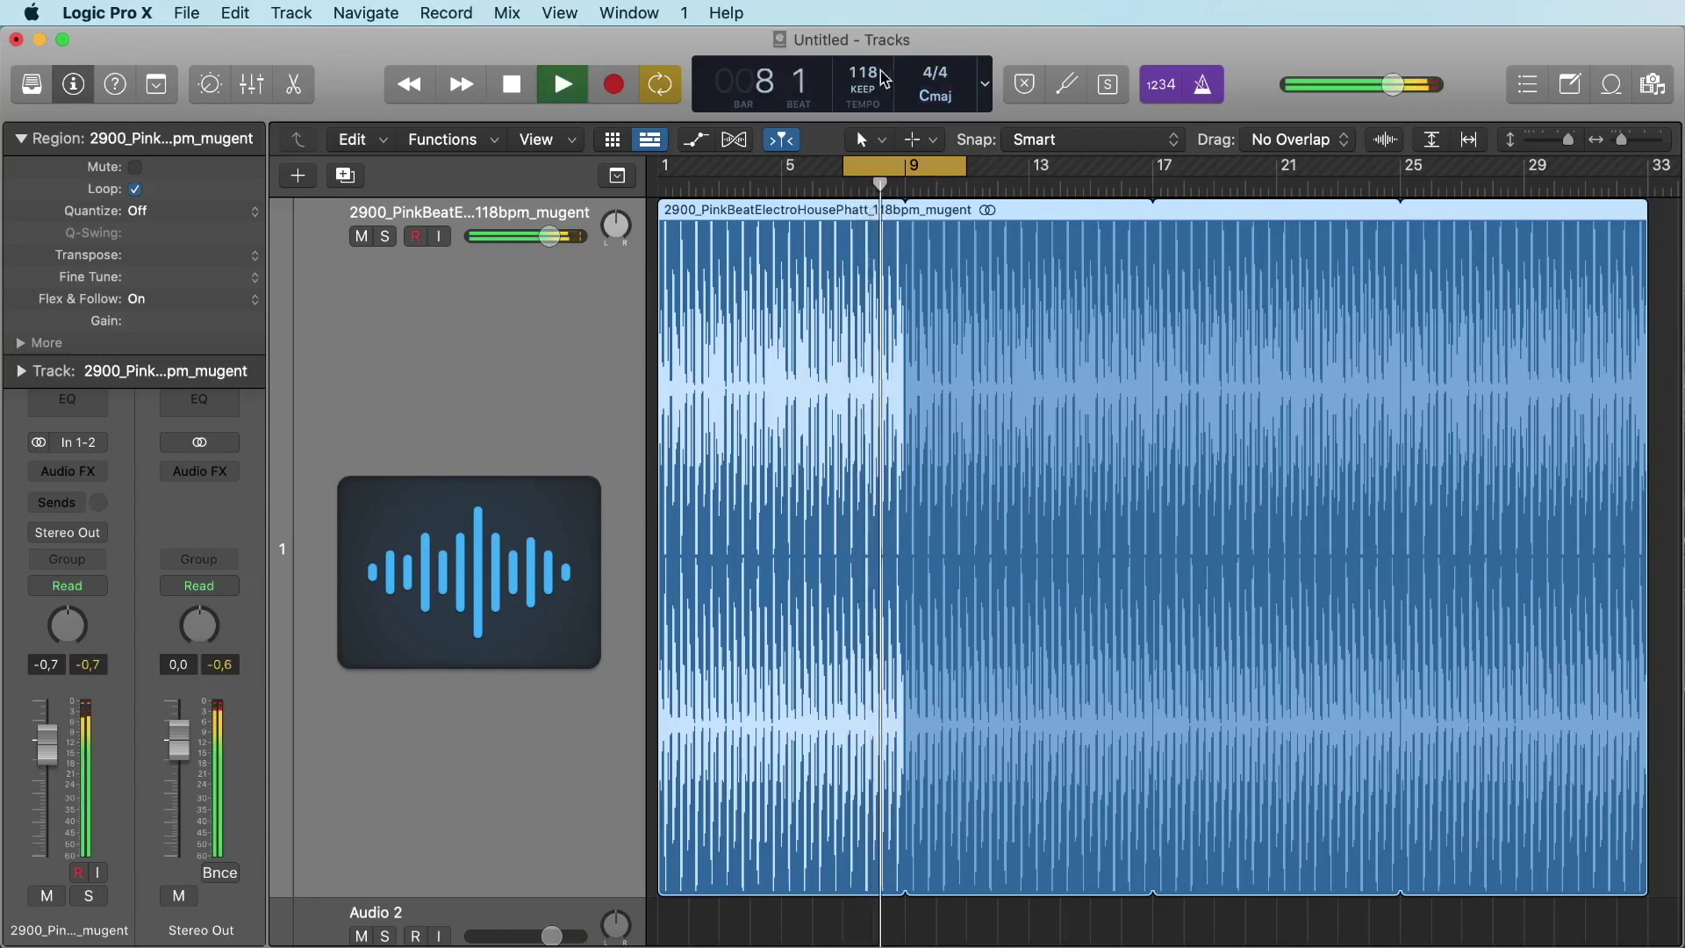
key(space)
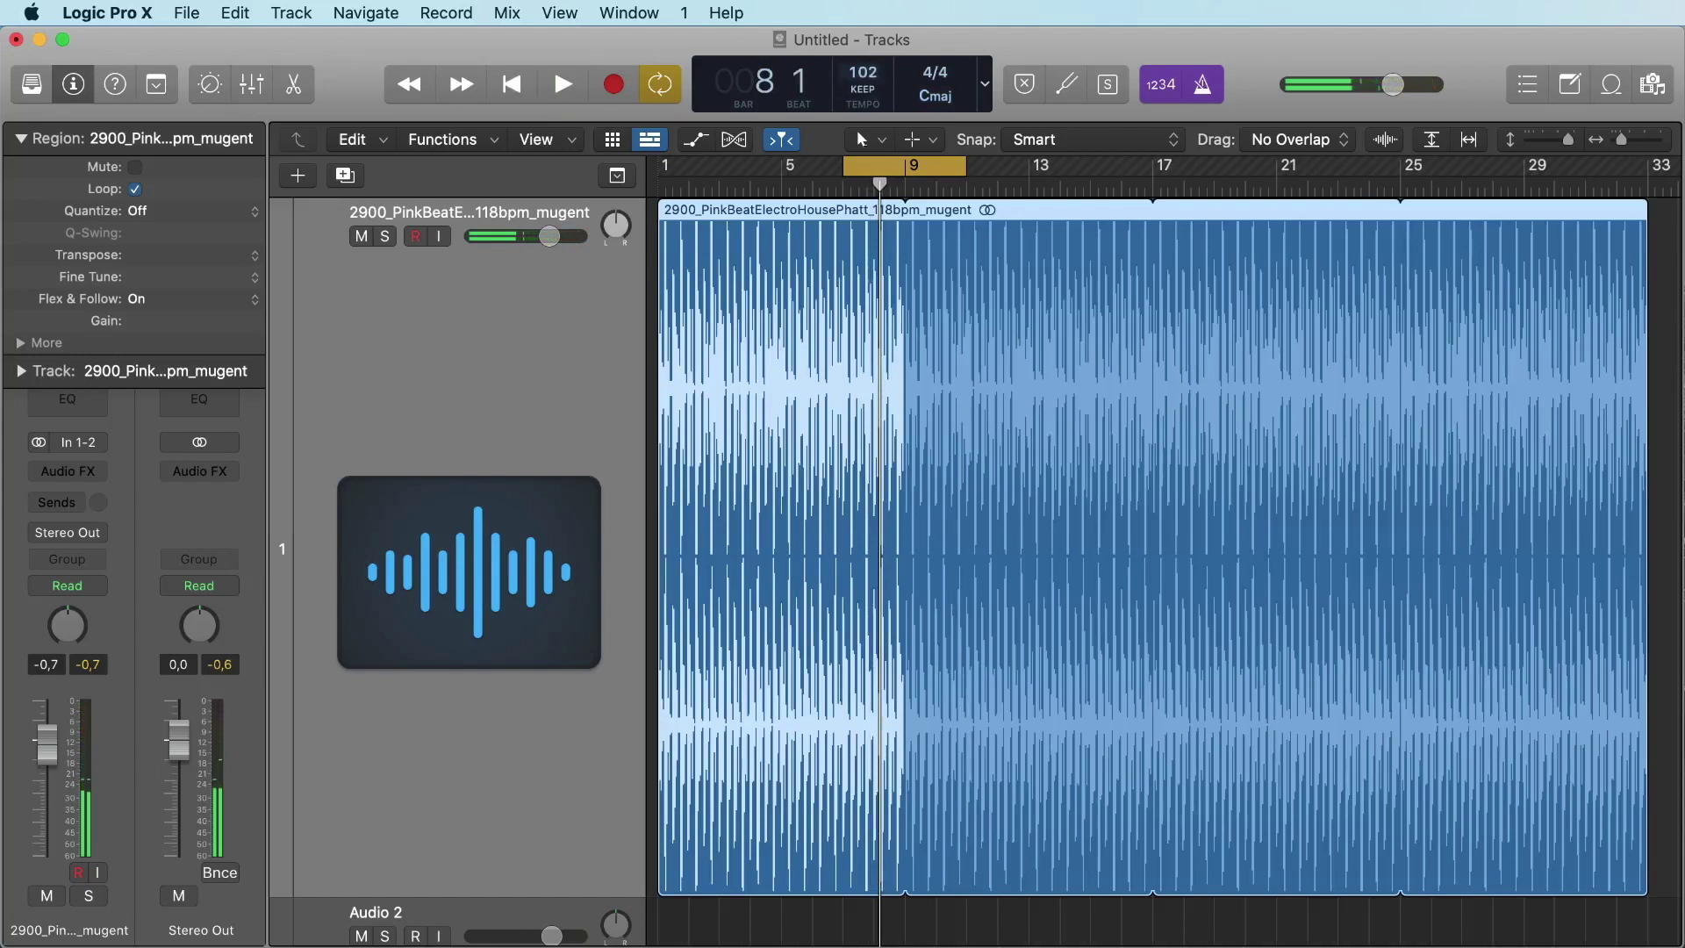
key(space)
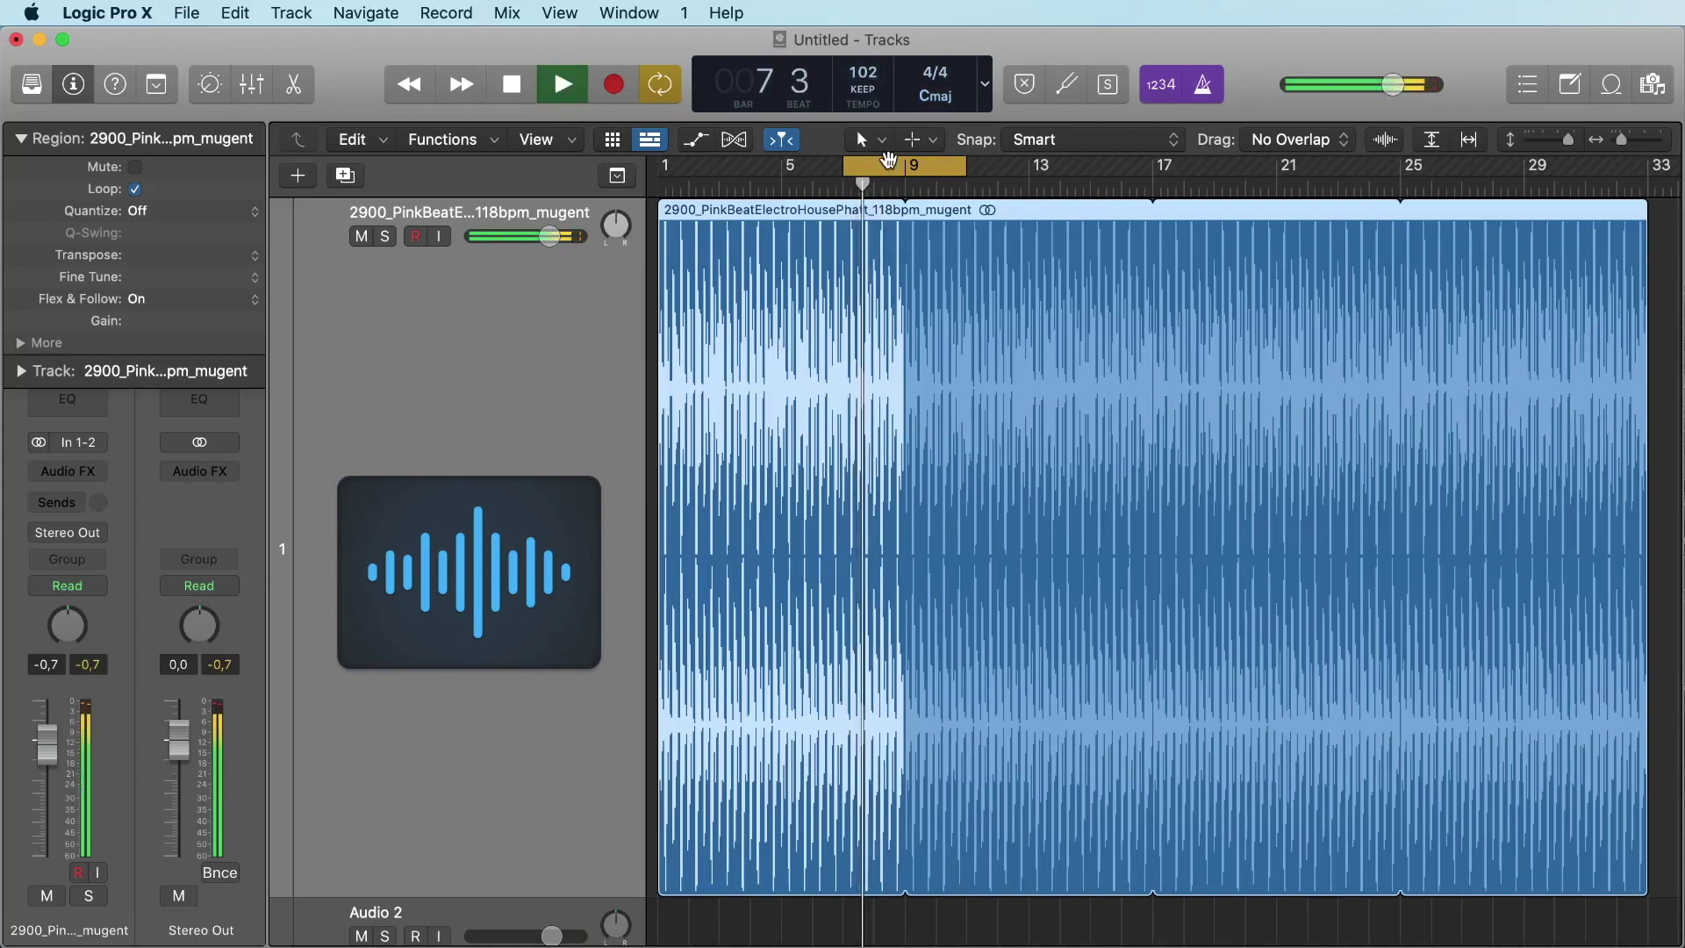
key(space)
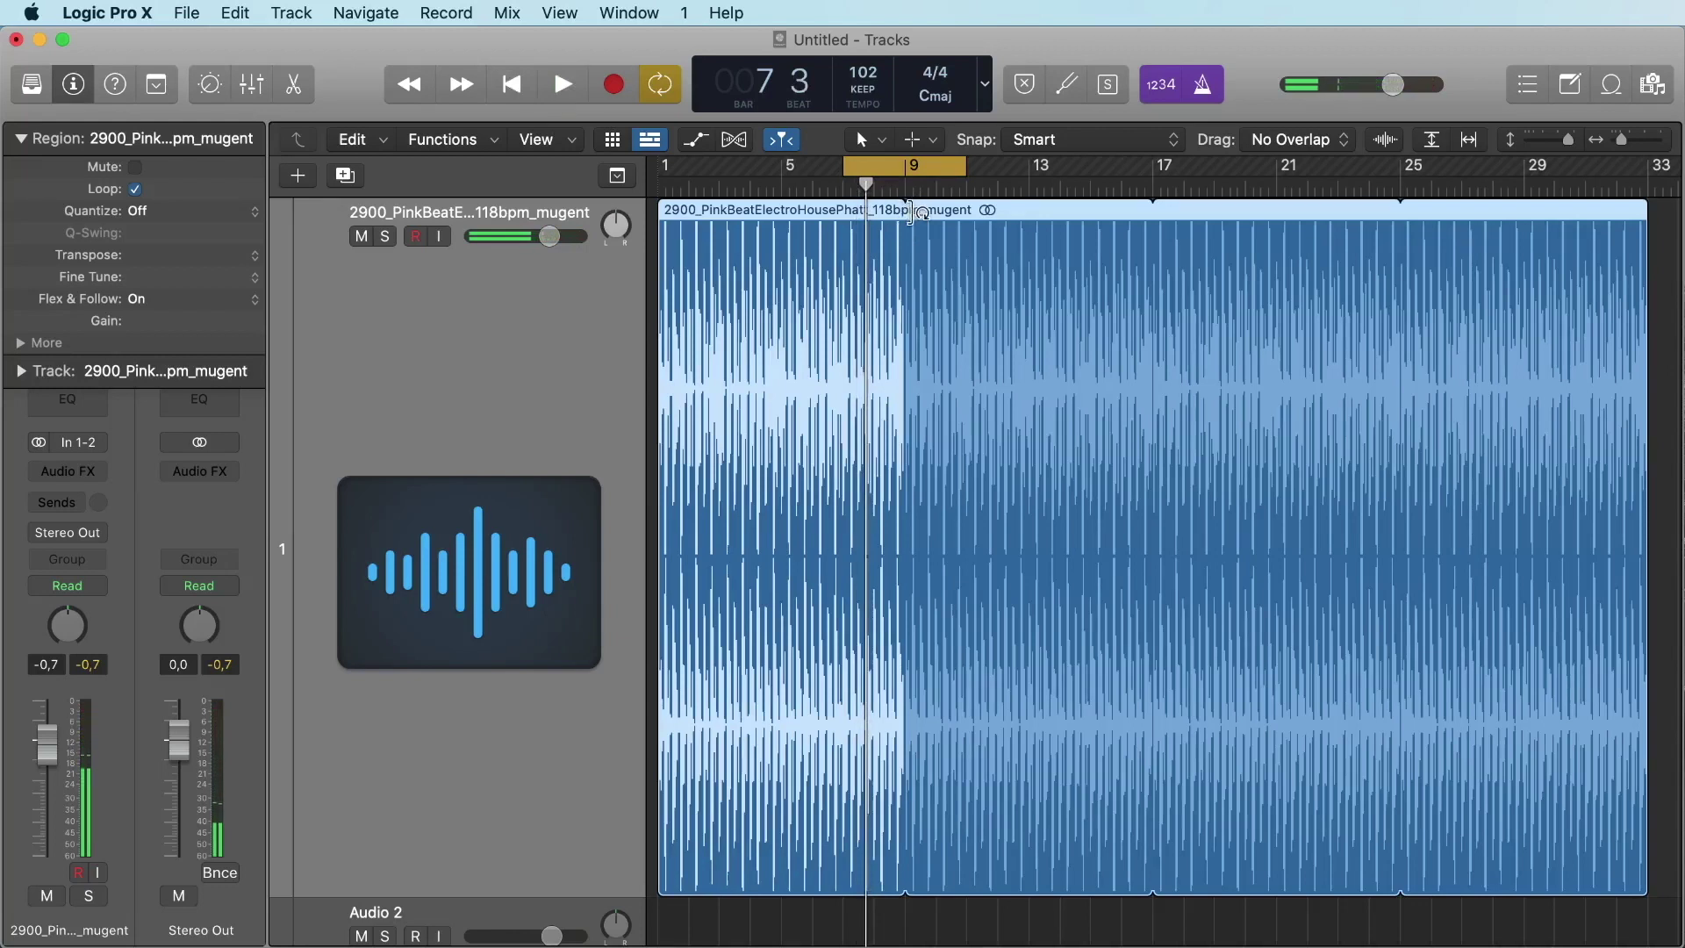
Play the flexed beat while raising the tempo to 134 BPM
key(space)
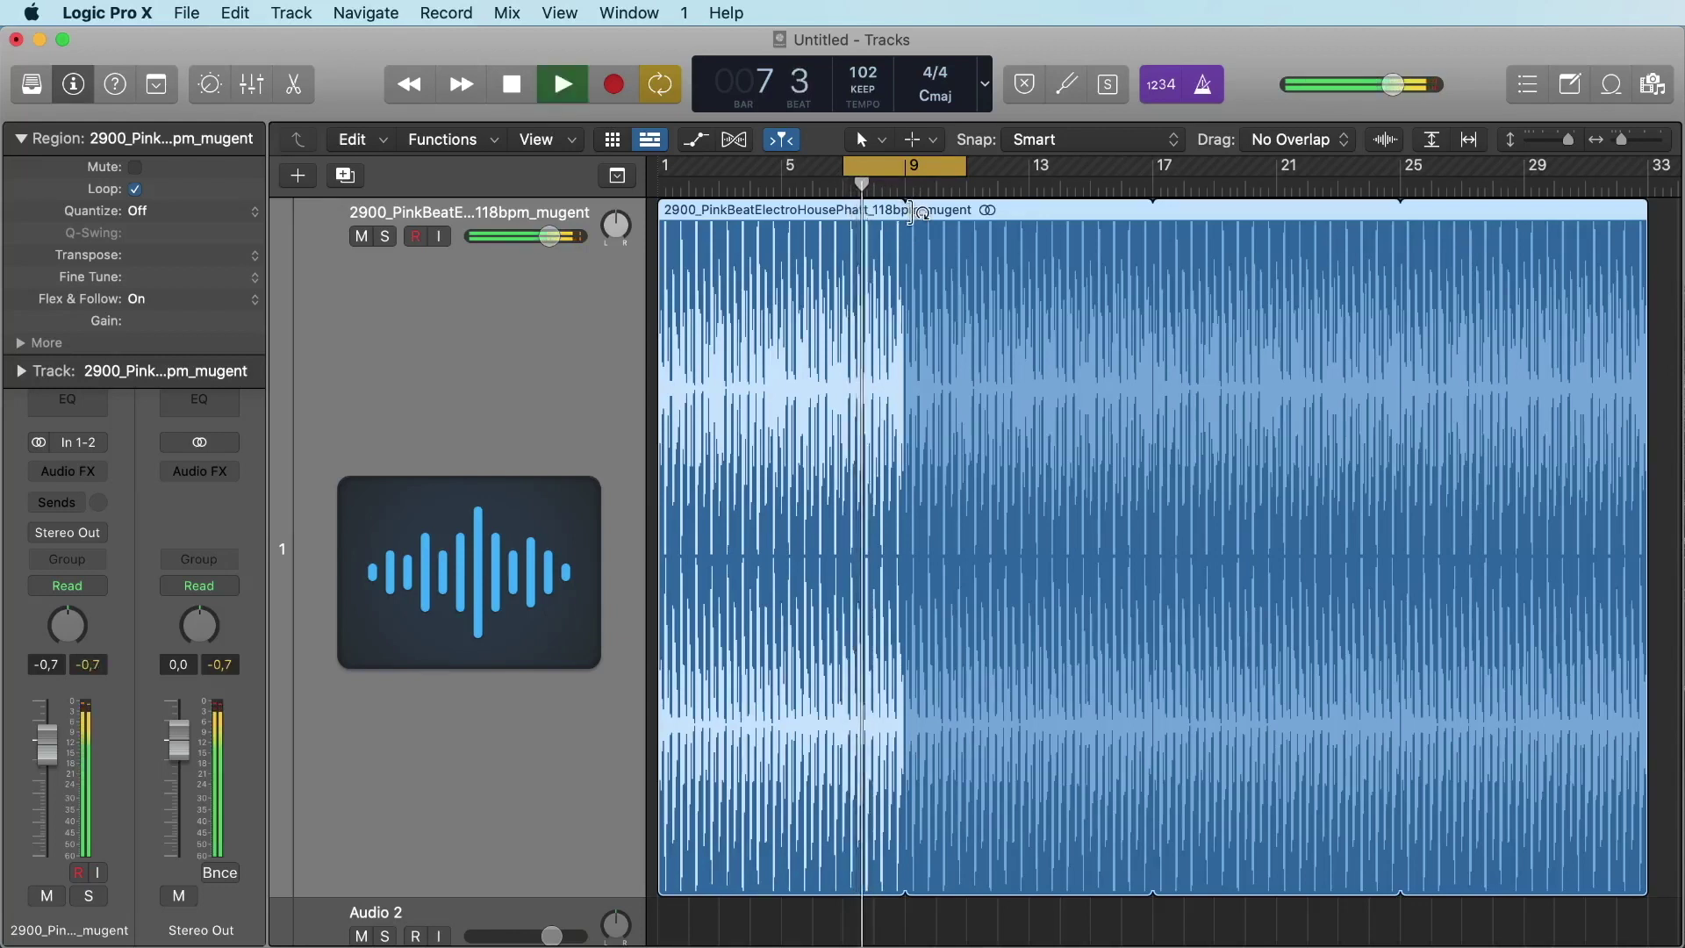
drag(863, 77, 866, 7)
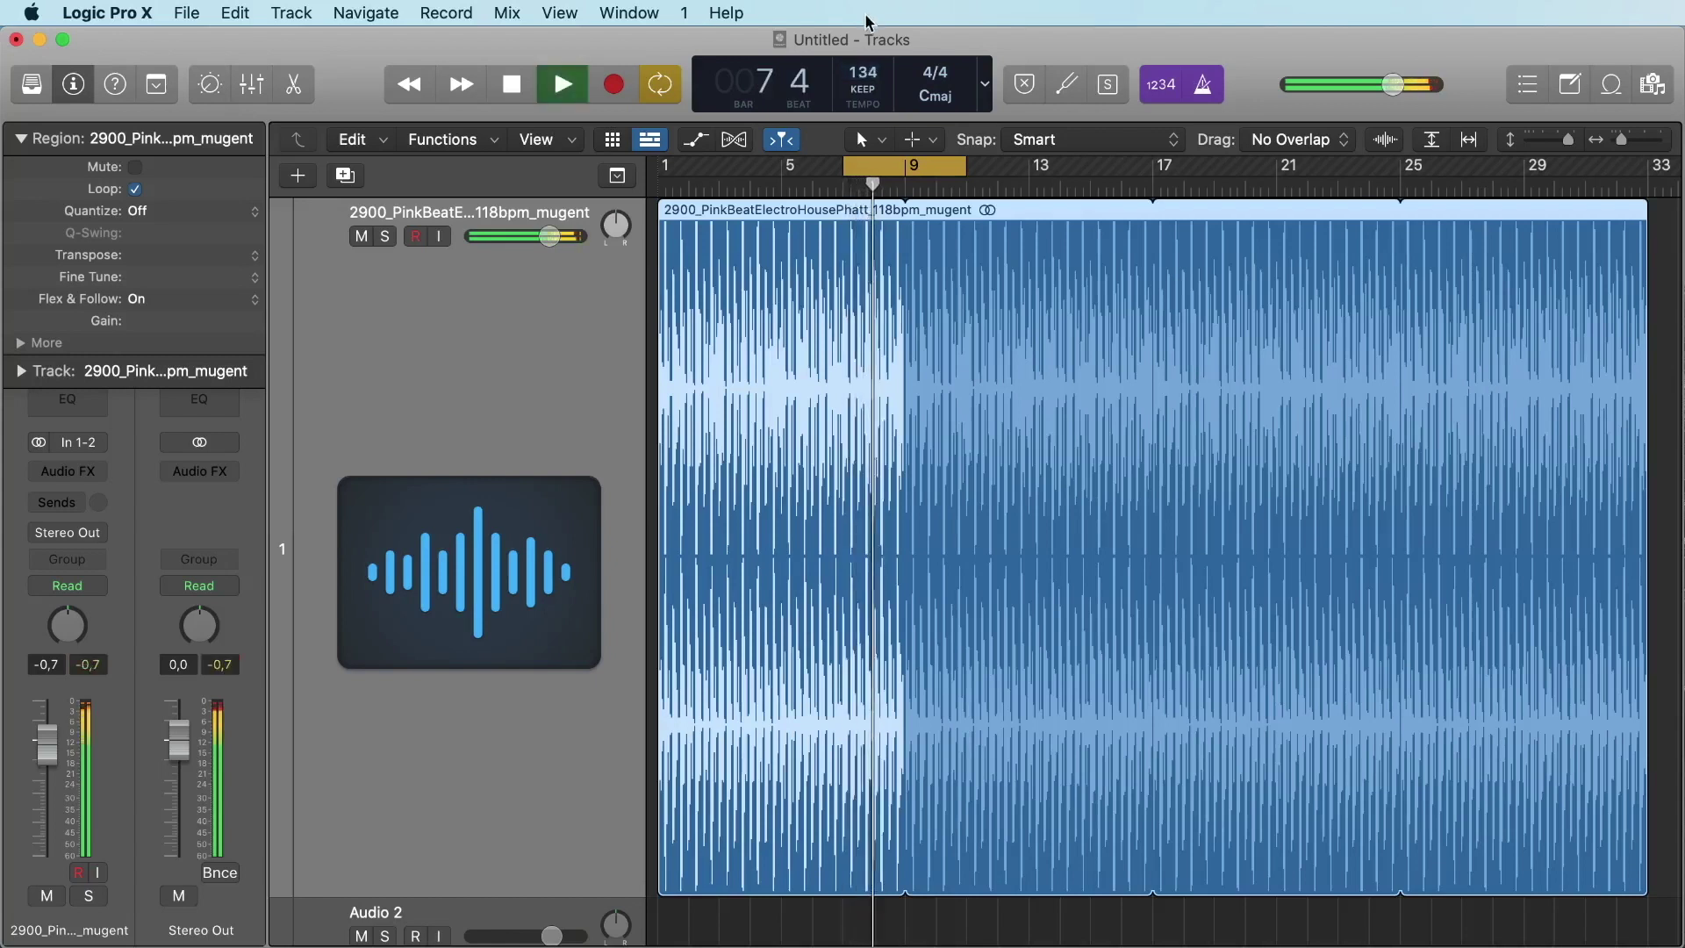
key(space)
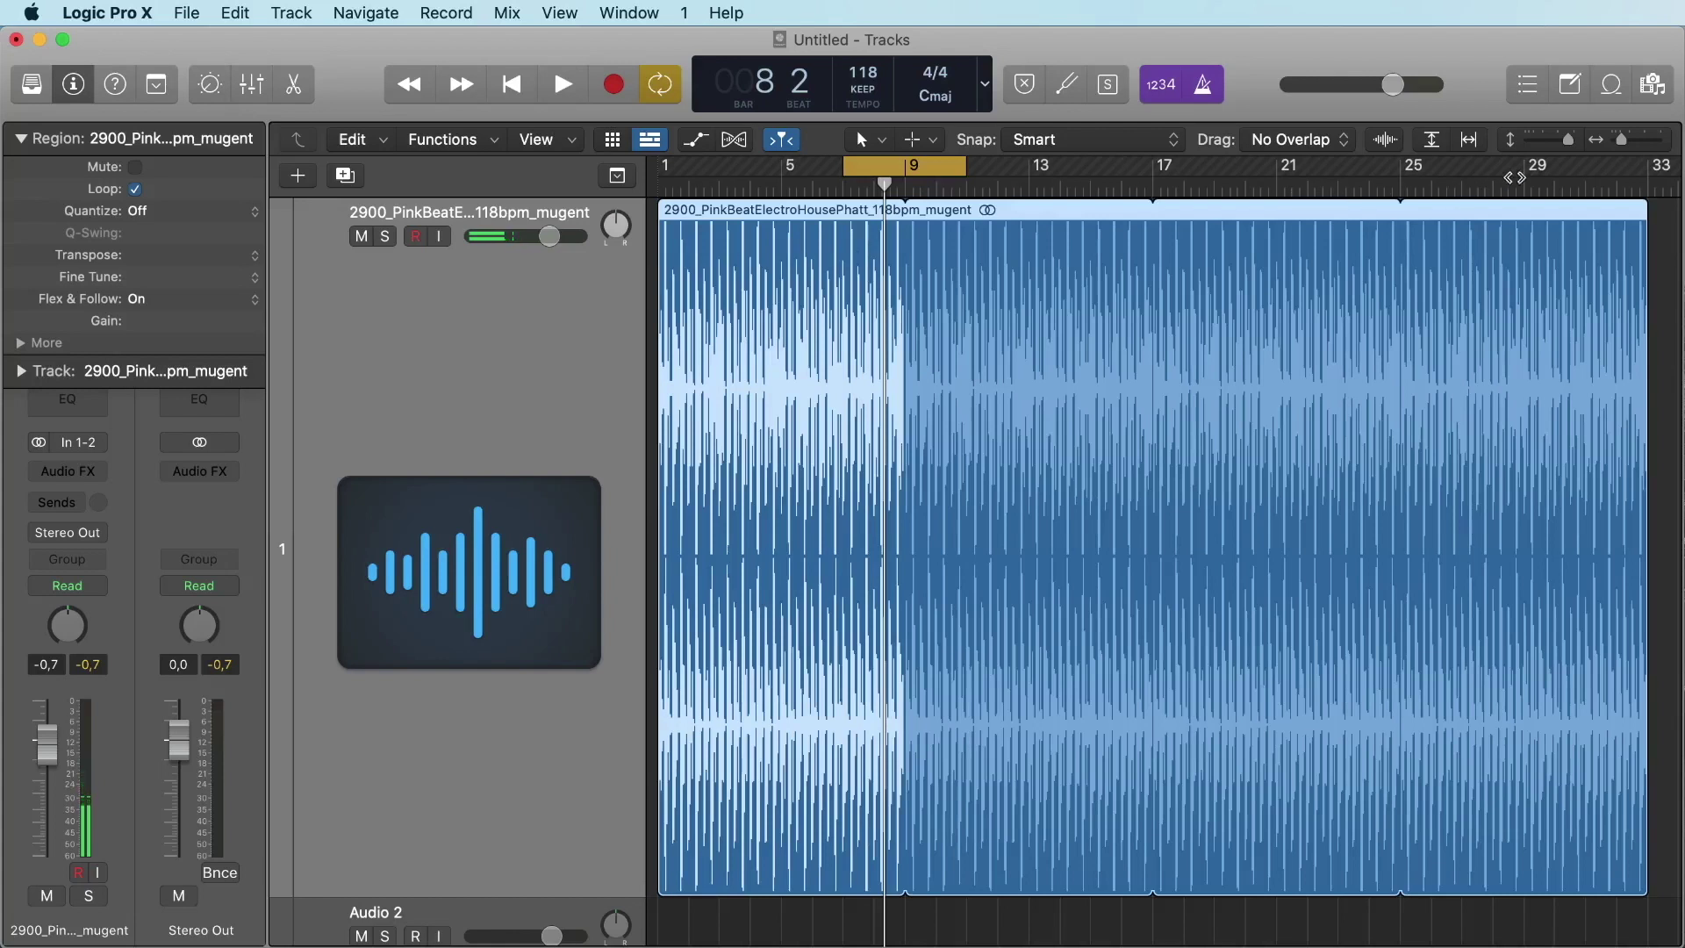
Restore normal track height and audition the beat over a four-bar cycle range
drag(1570, 148, 1521, 149)
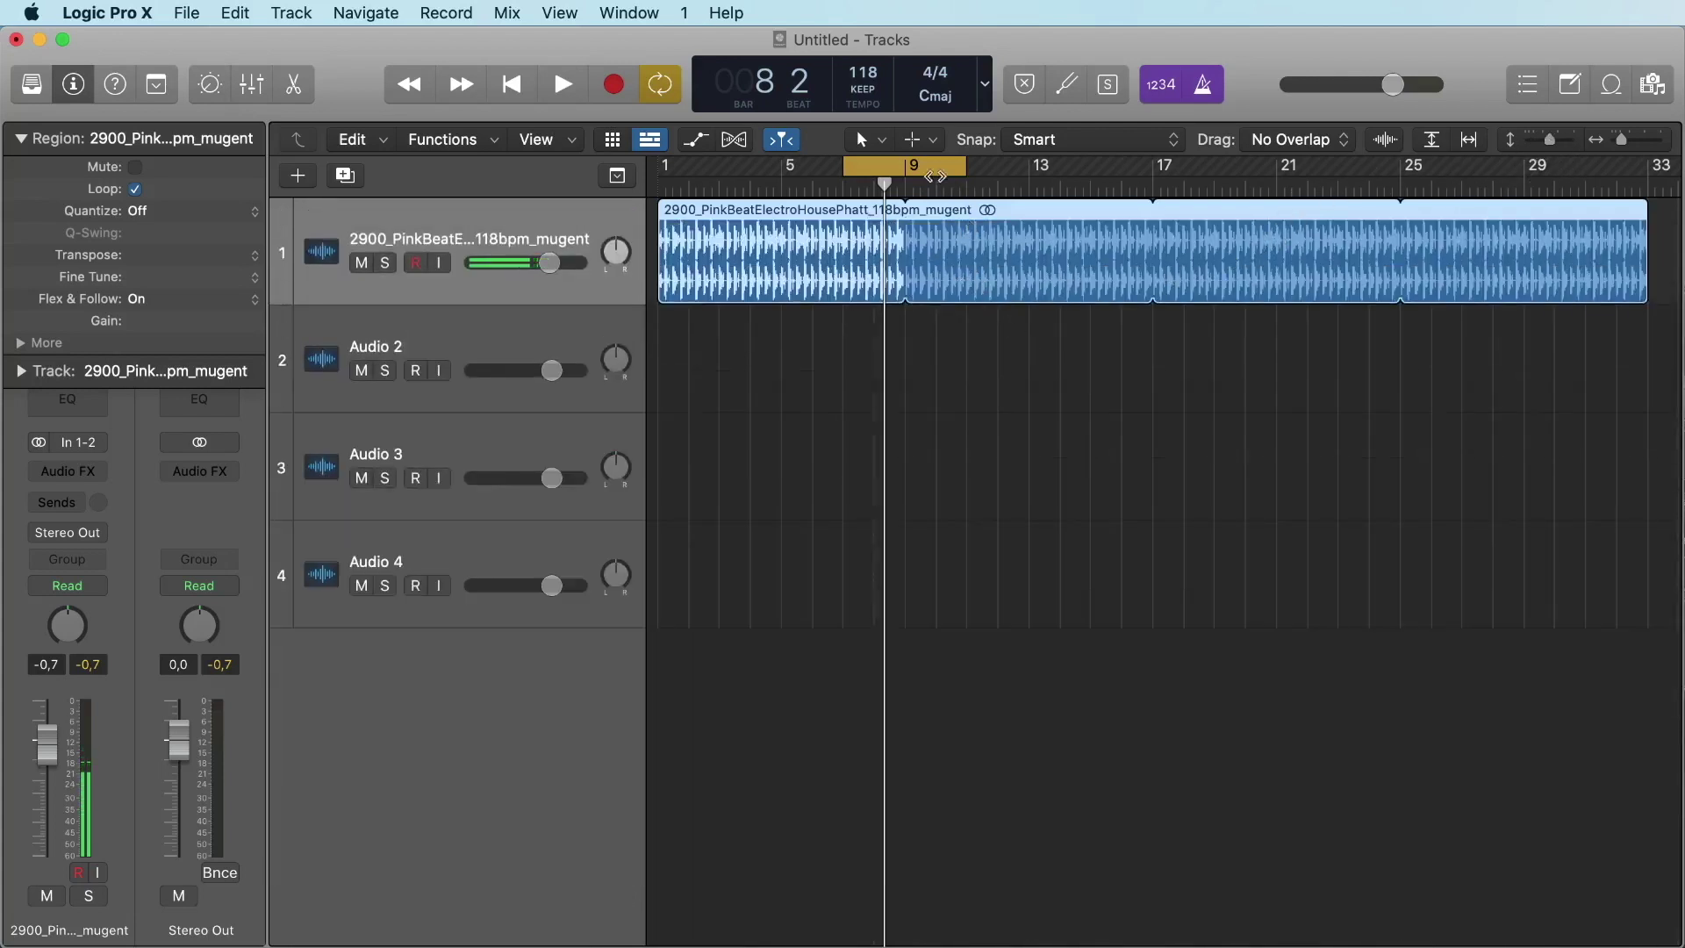
click(935, 176)
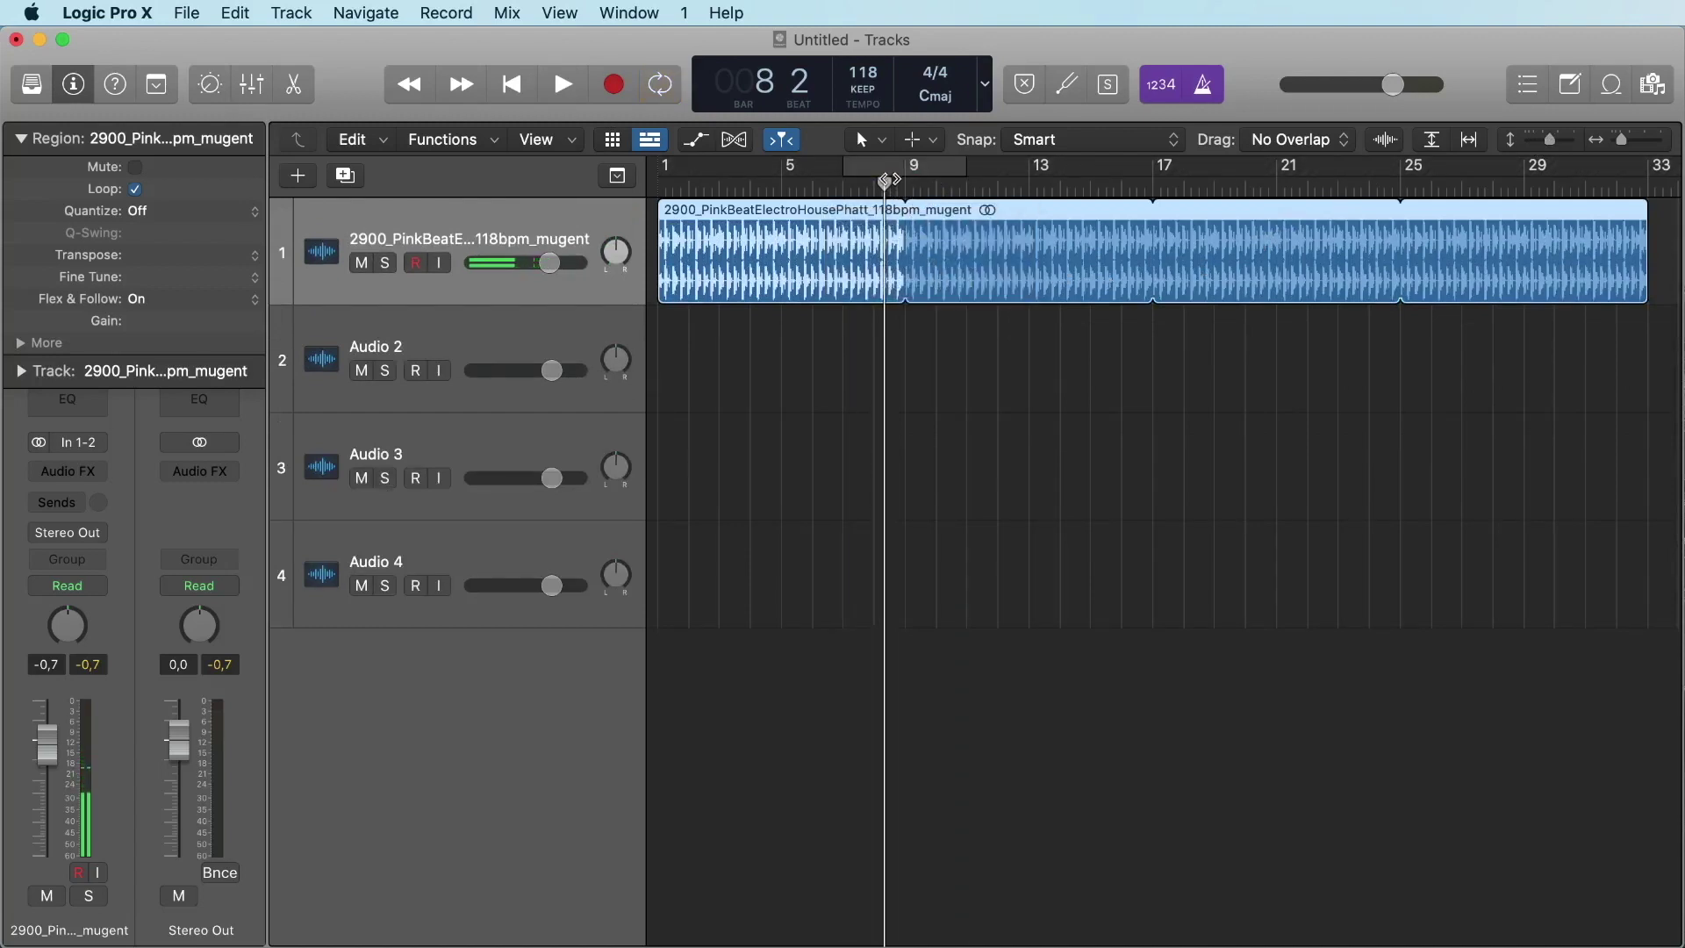
mouse_move(888, 179)
mouse_down()
mouse_move(813, 181)
mouse_move(878, 182)
mouse_up()
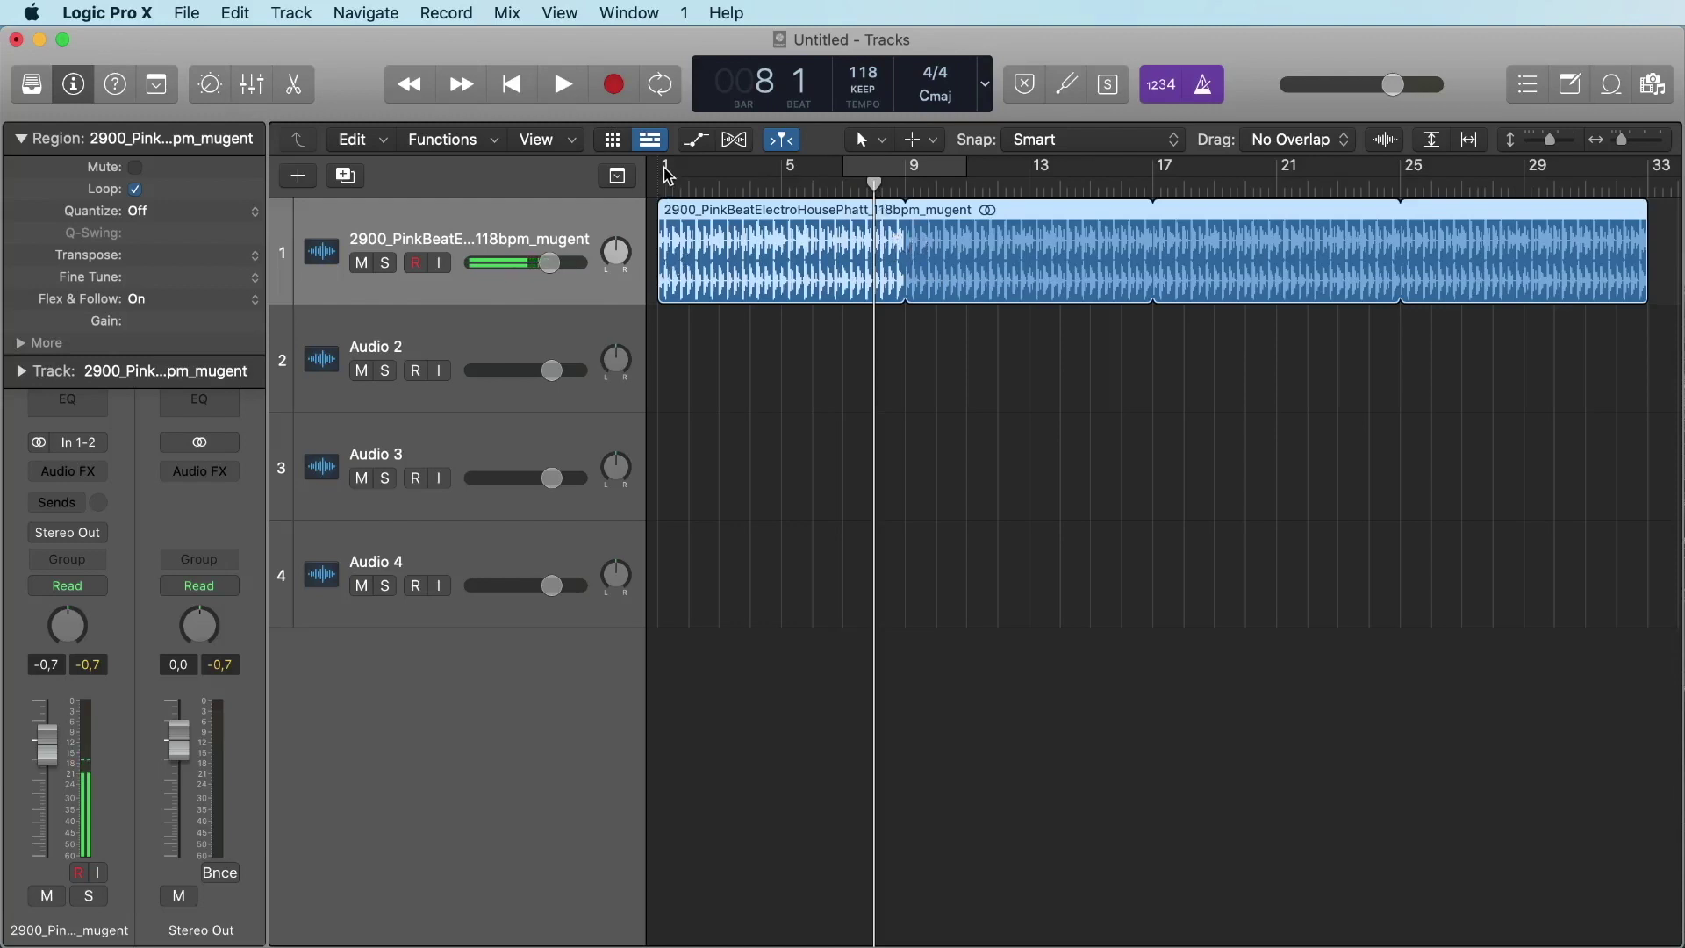
drag(667, 174, 909, 178)
key(space)
key(space)
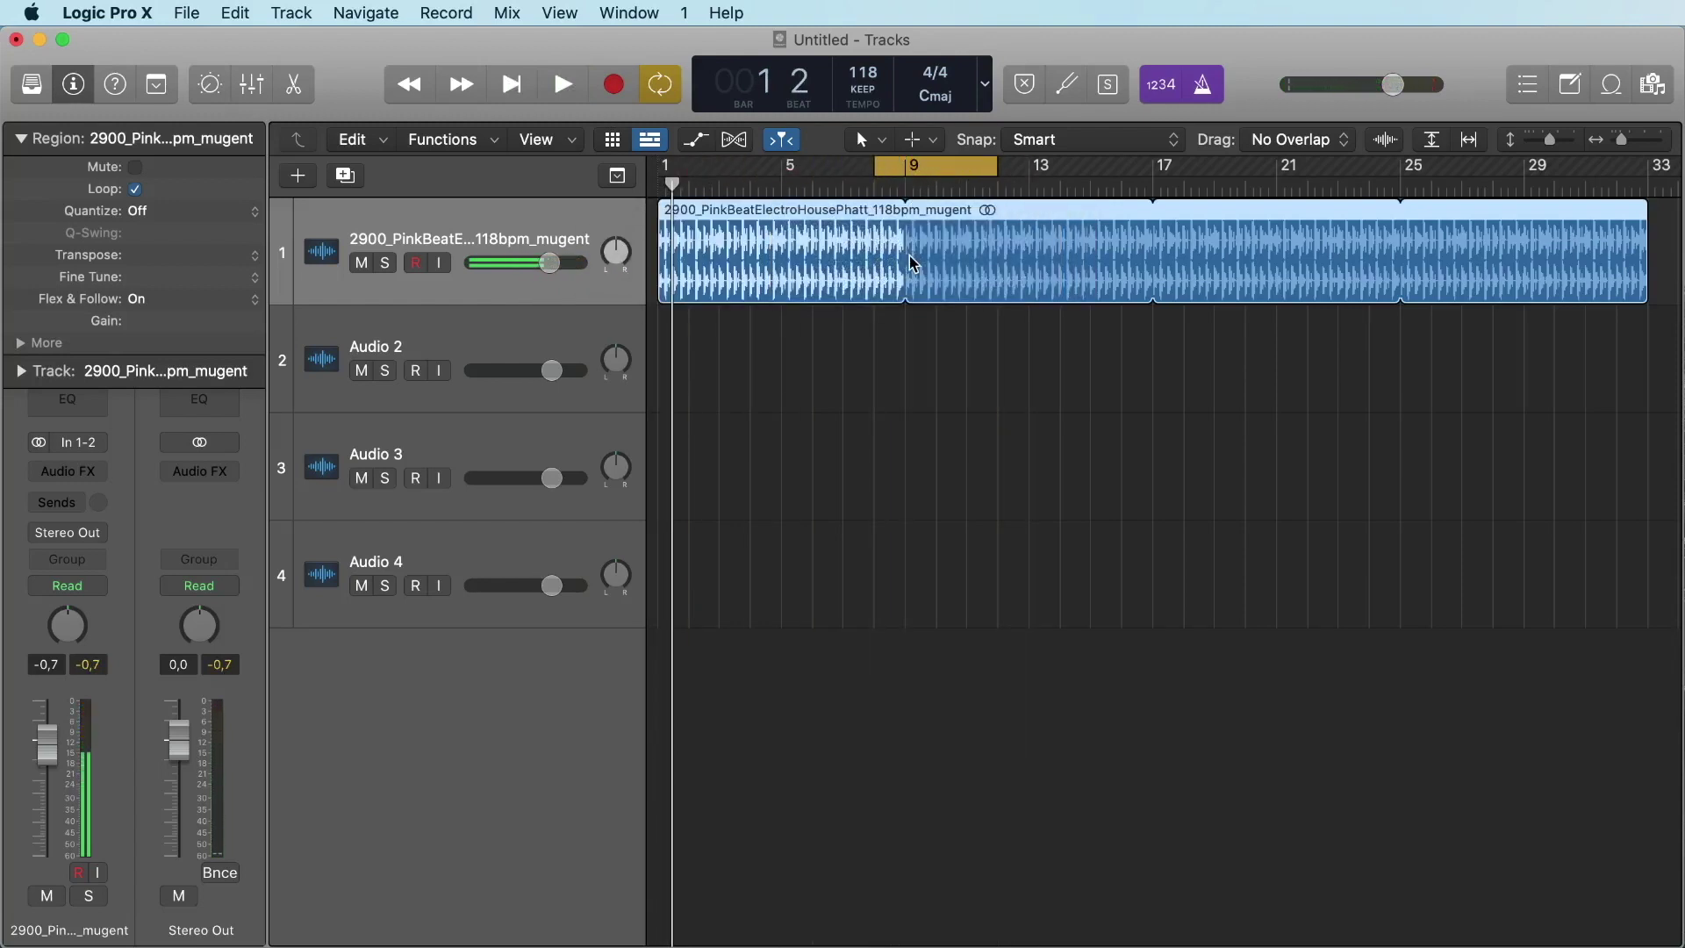
key(space)
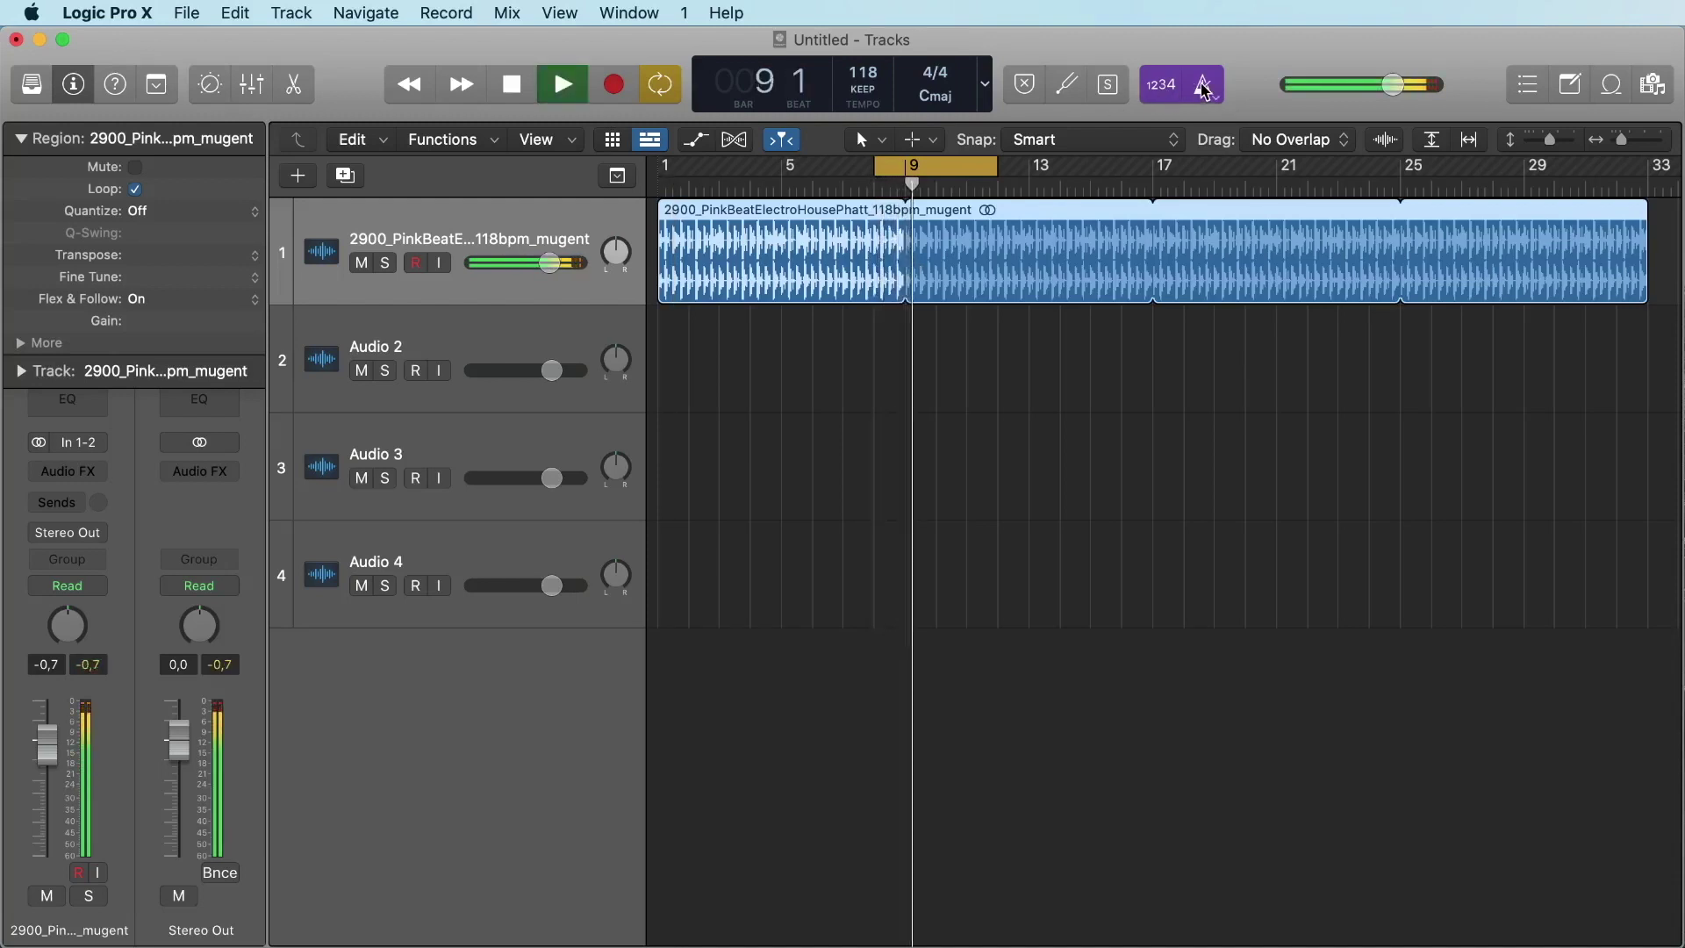
Switch cycle mode off and play the beat again from bar 8
key(space)
click(941, 180)
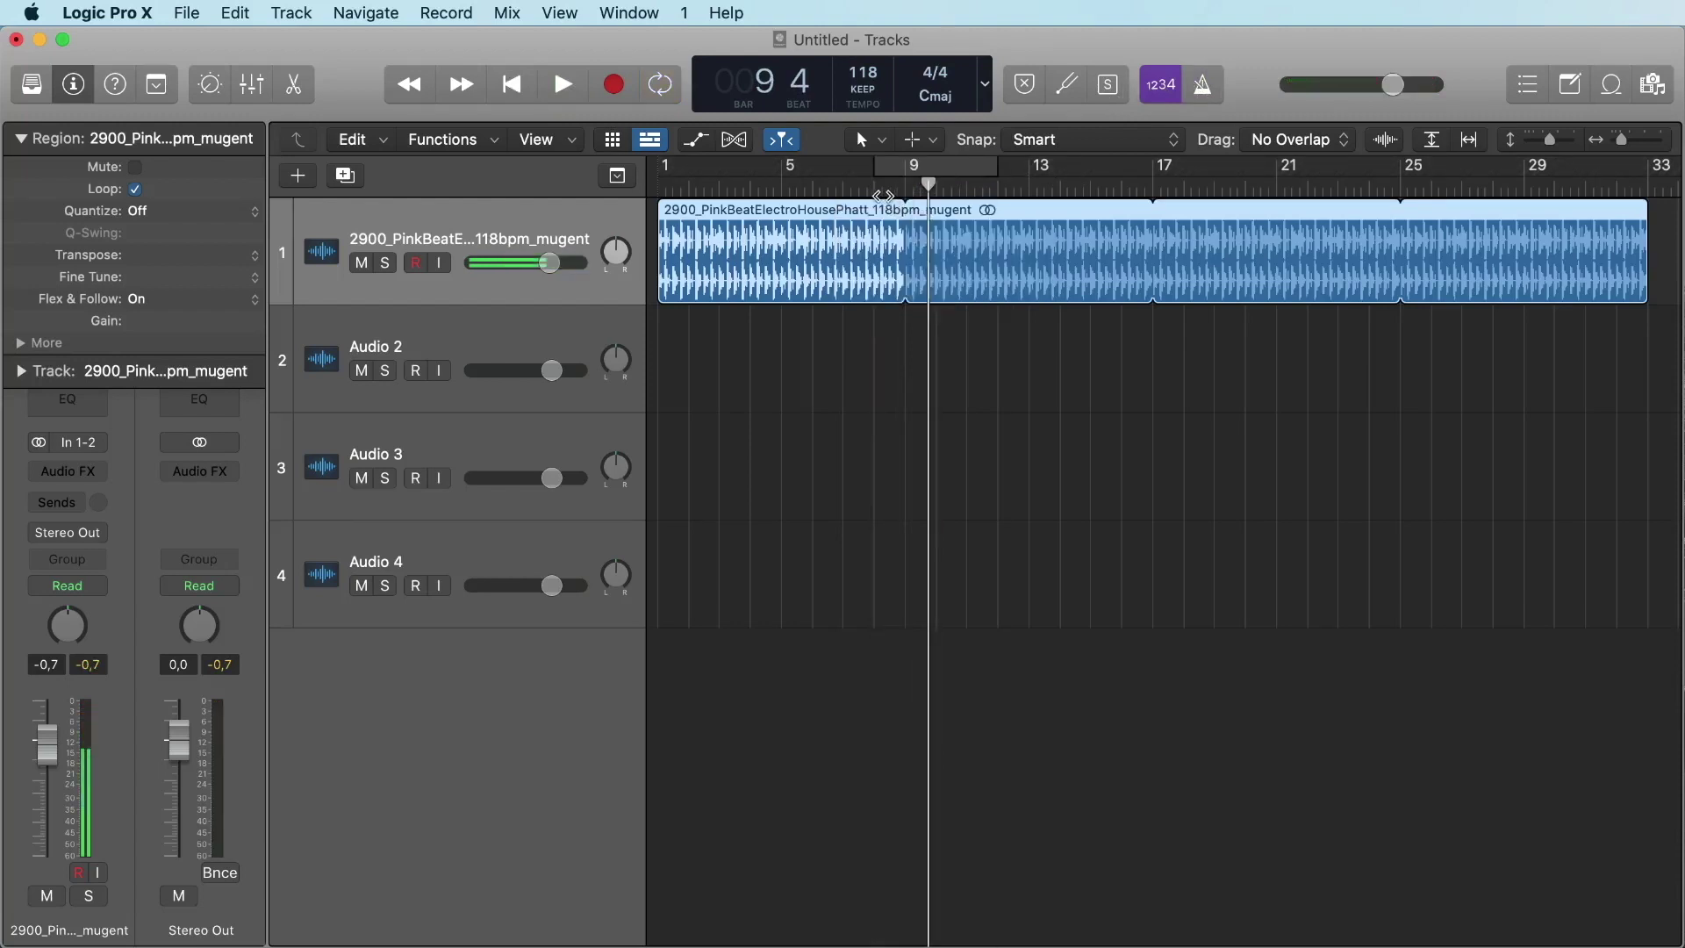
key(space)
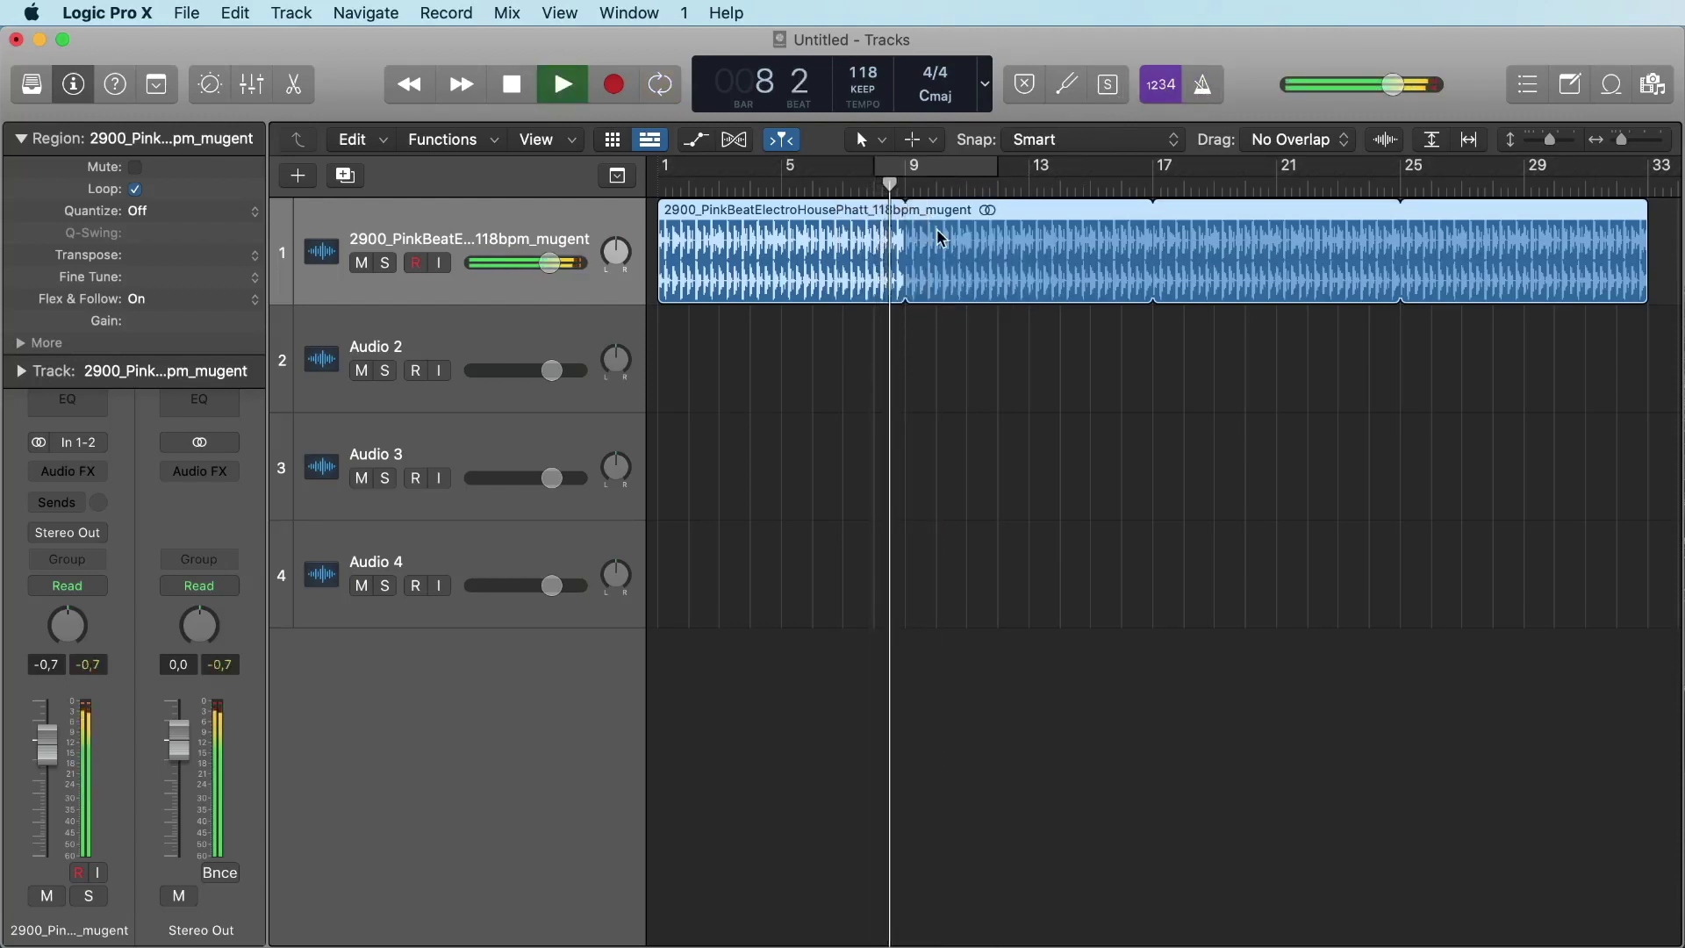
key(space)
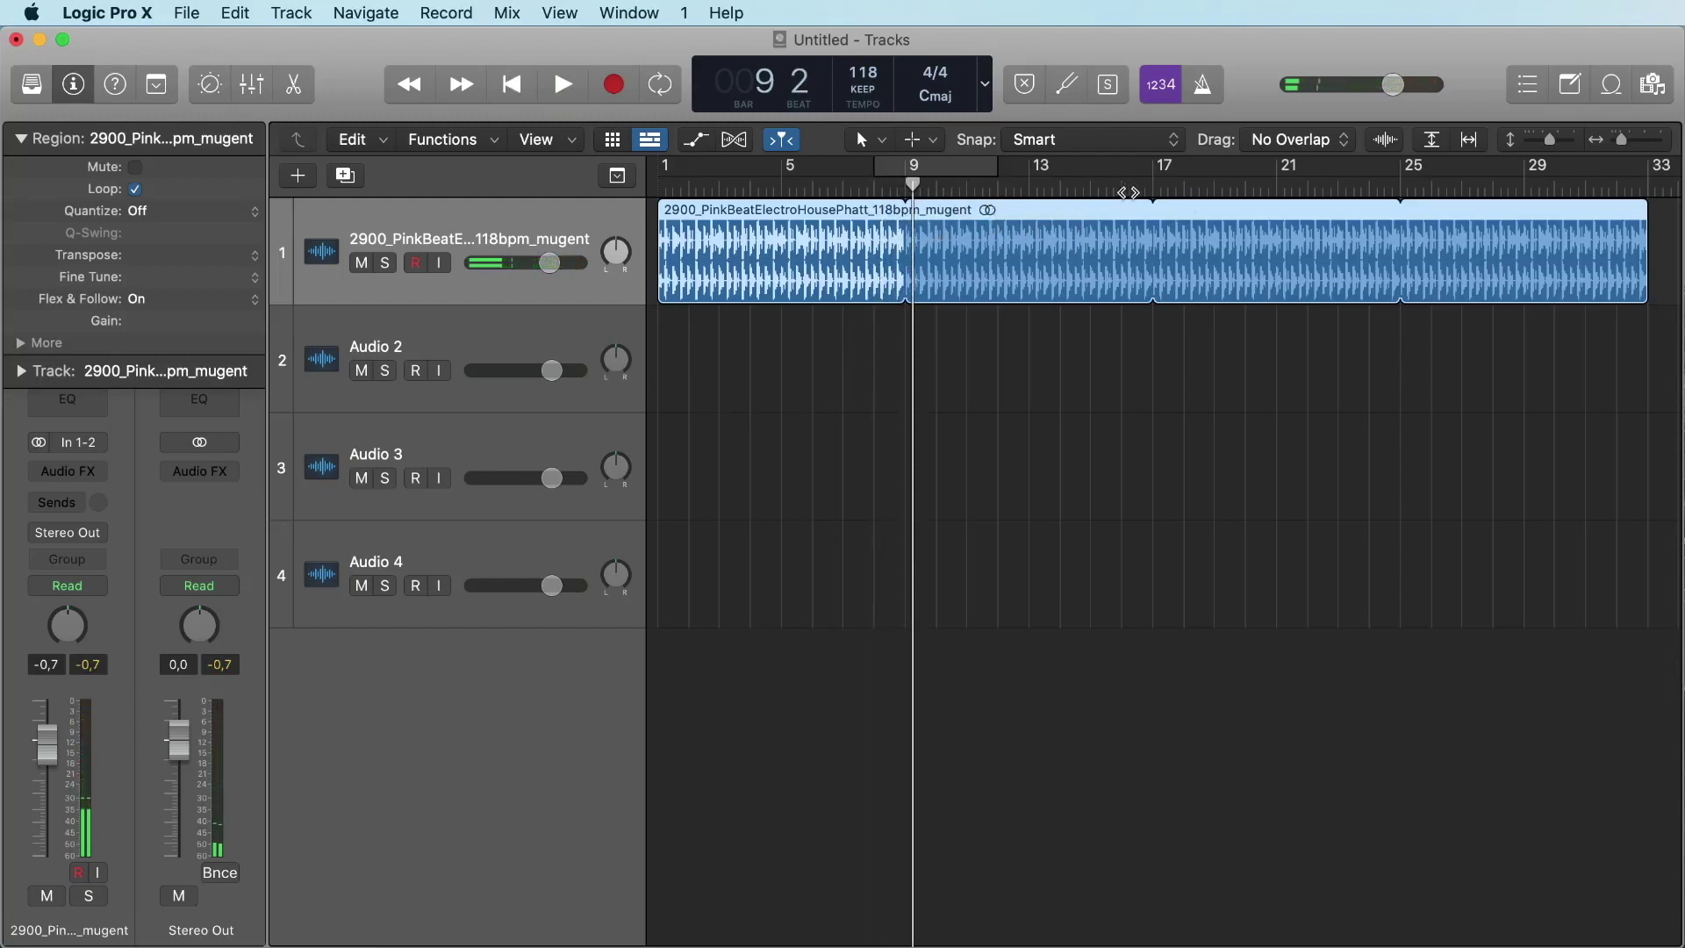
Cut the looped beat with the Scissors tool at bar 15 and delete the middle region
click(862, 139)
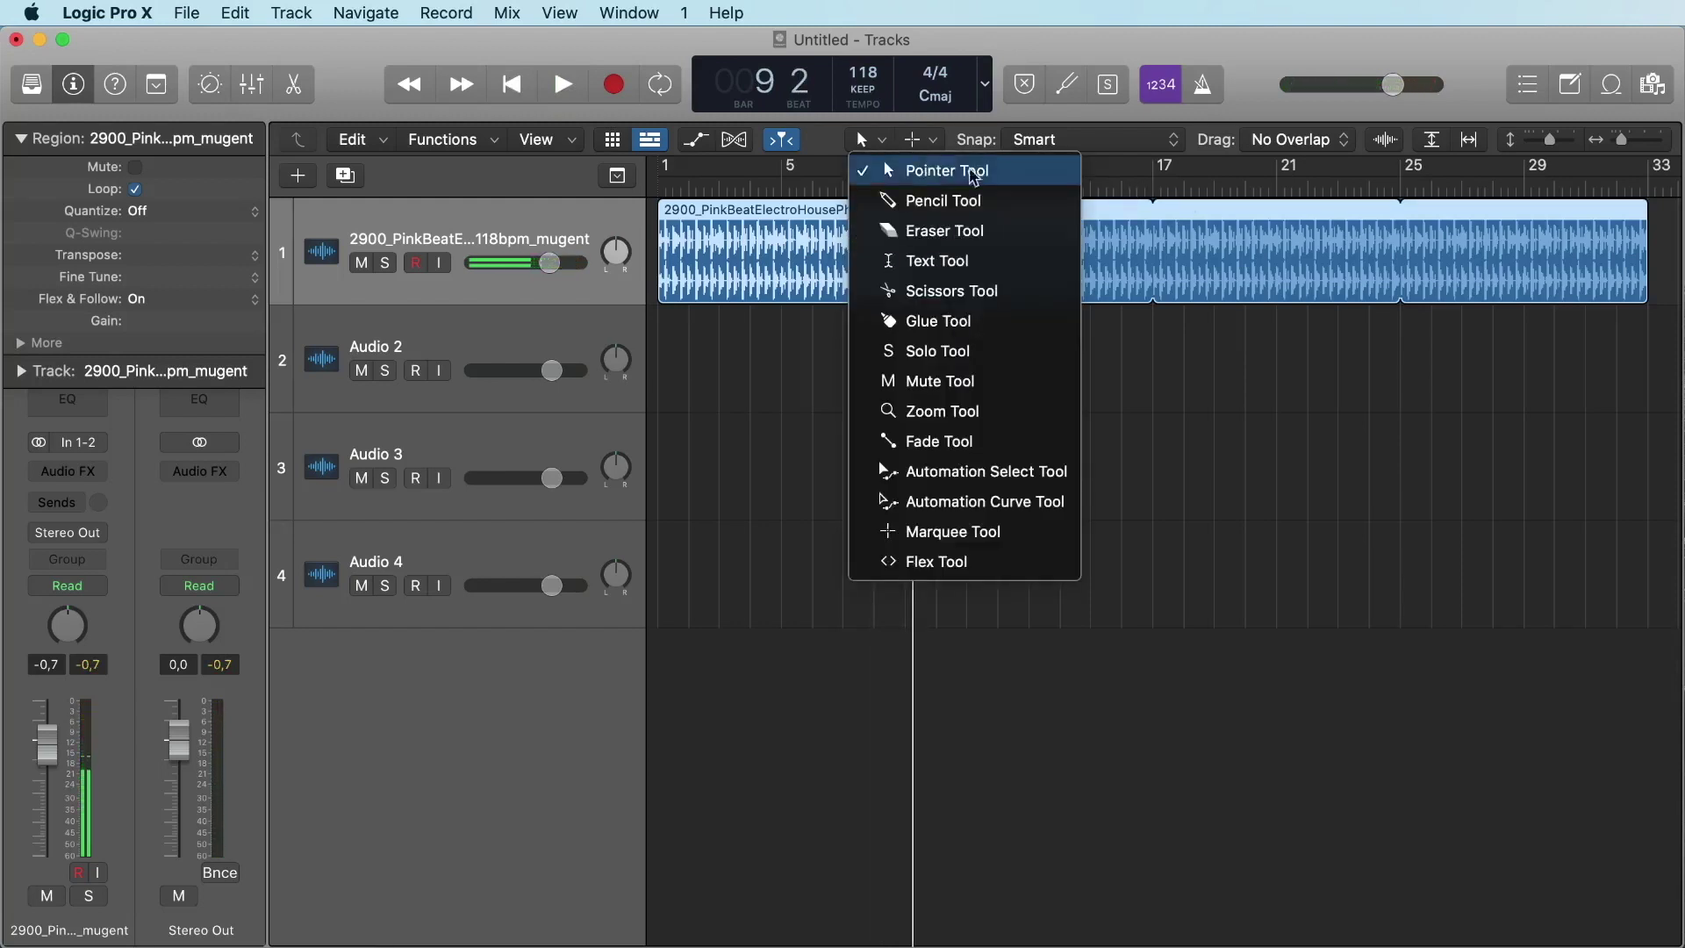
click(964, 291)
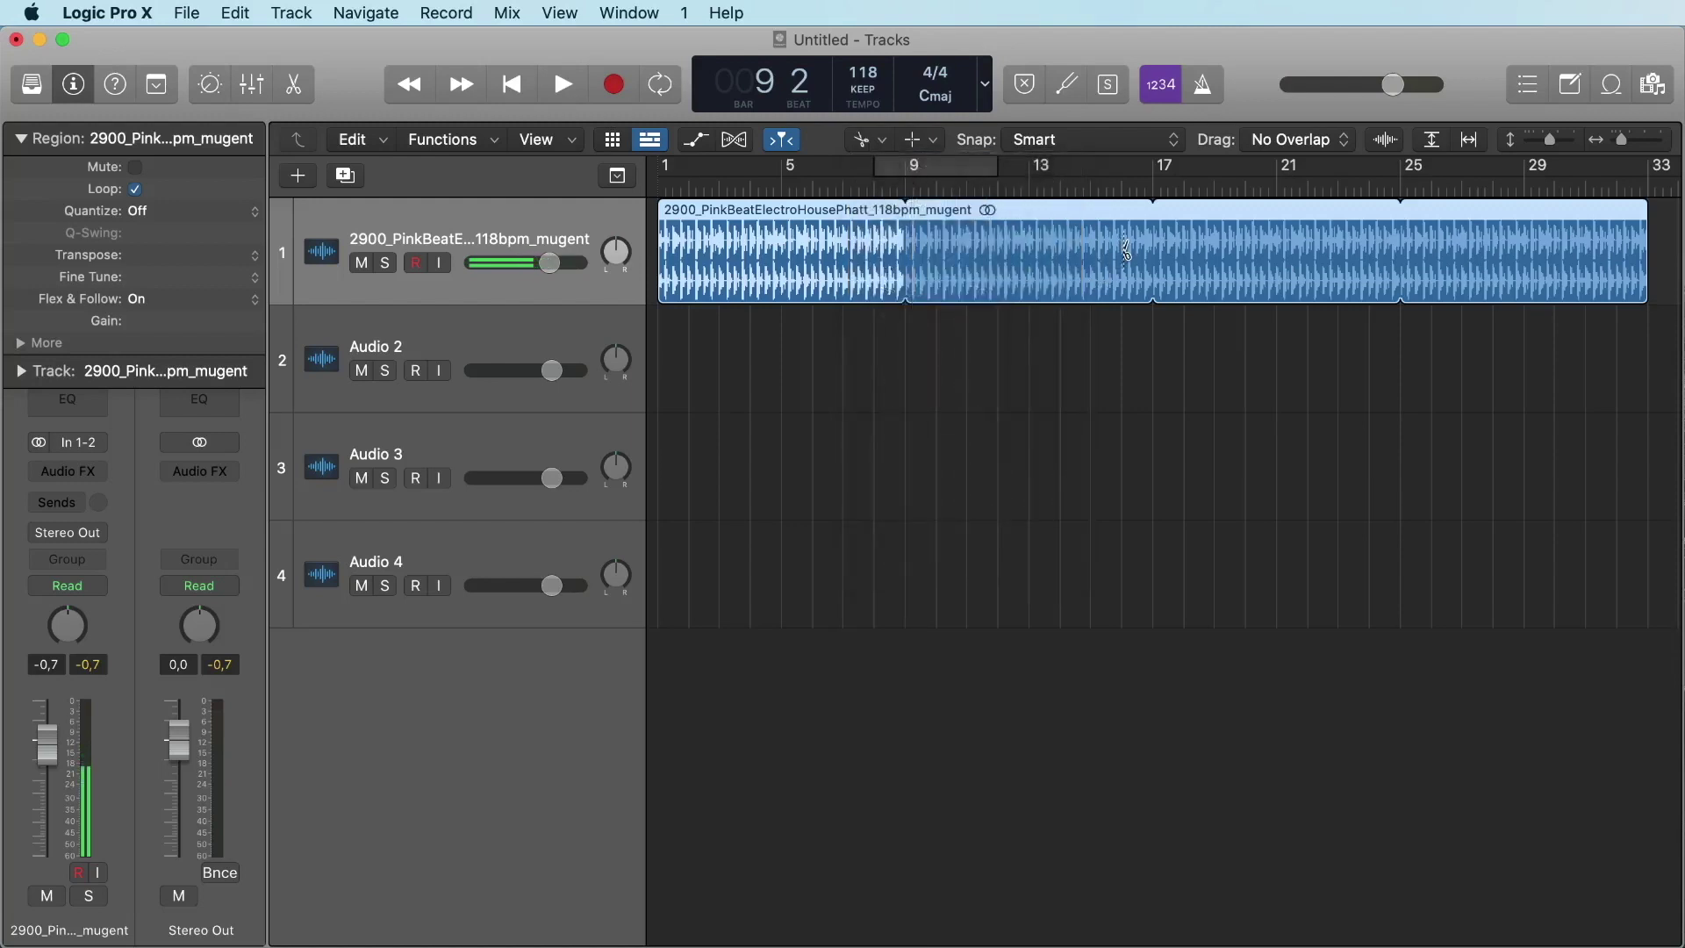
click(1124, 252)
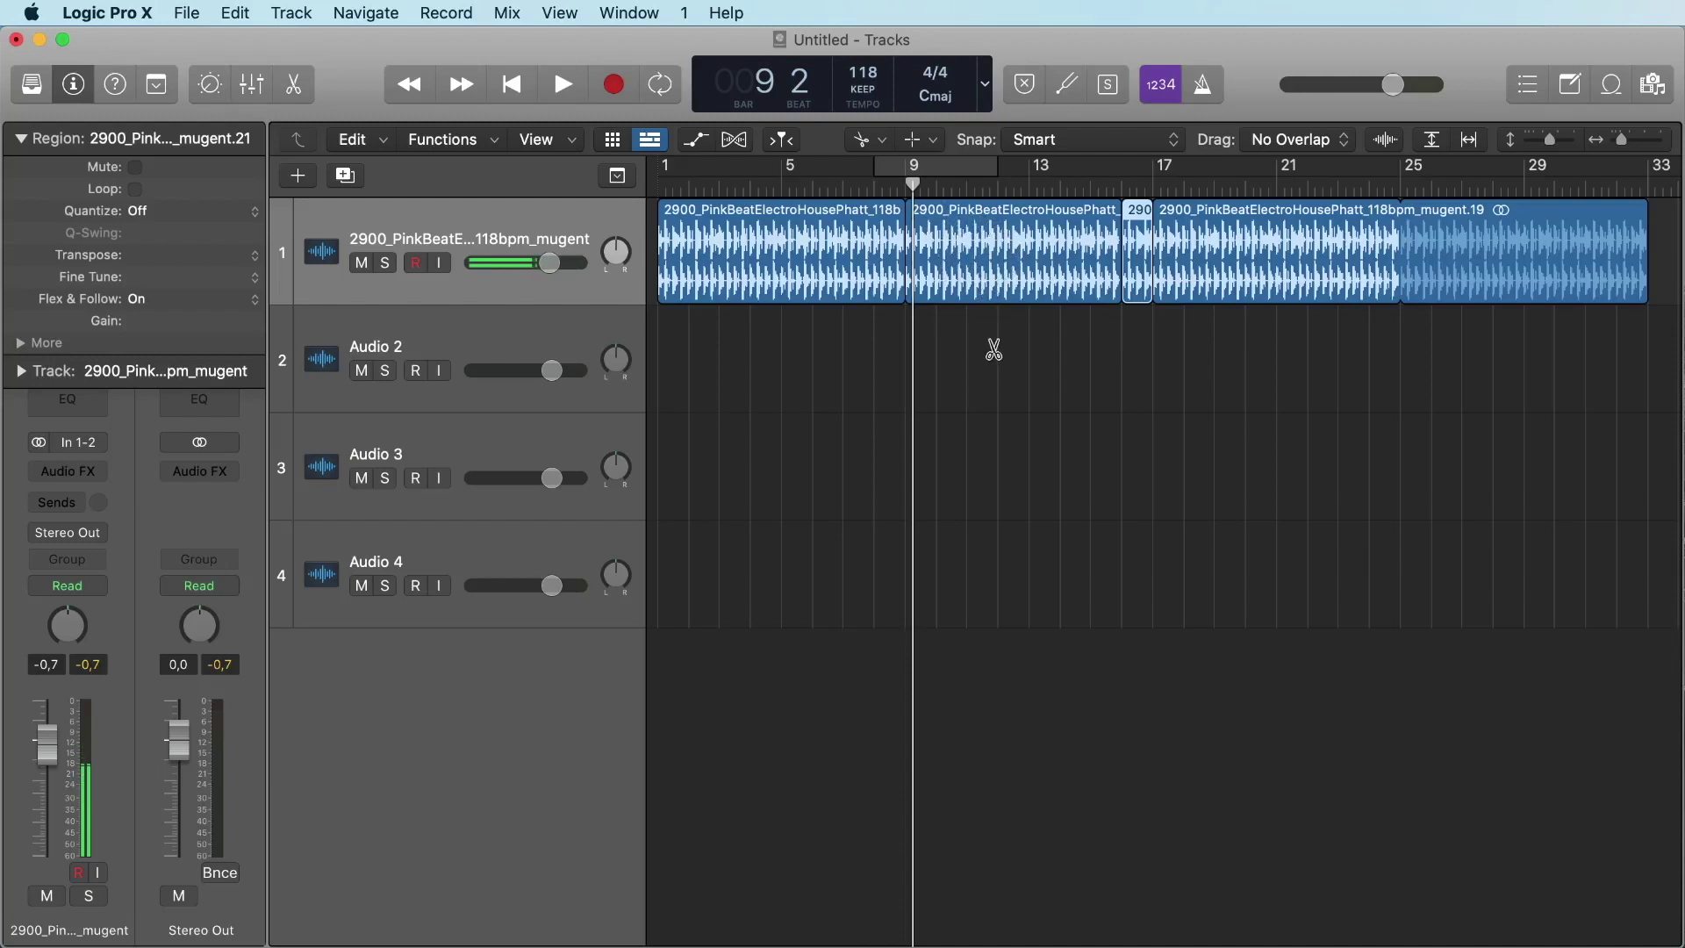
drag(994, 350, 1038, 222)
key(Delete)
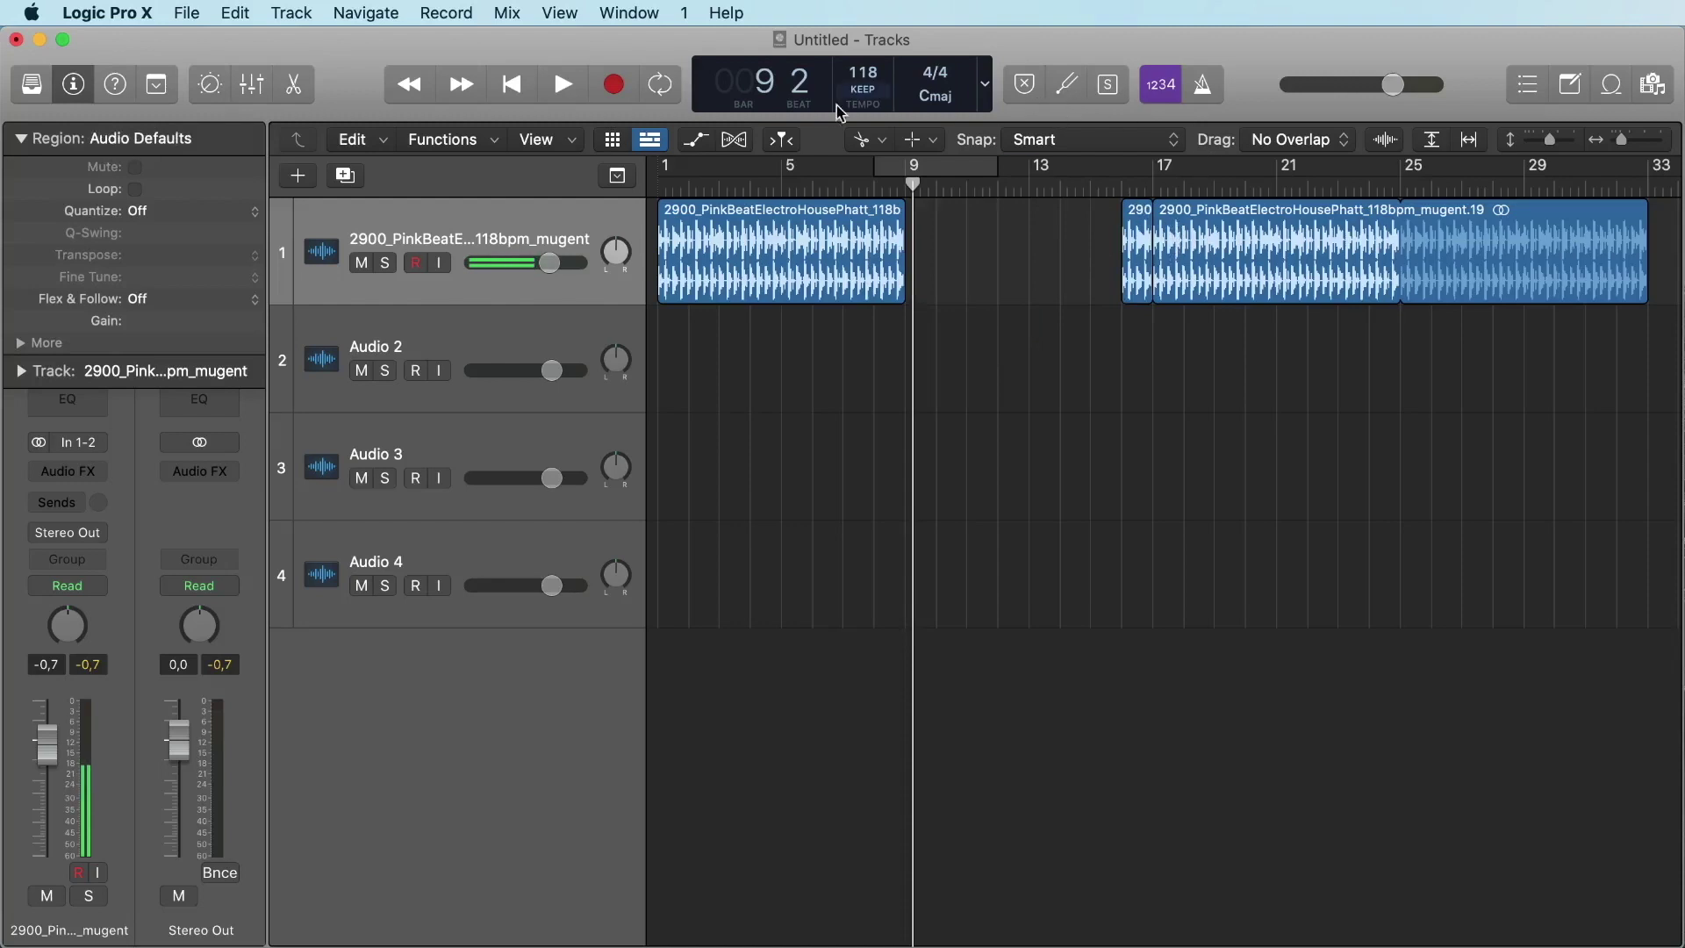
Zoom into bars 16–18 and select the short region at bar 16
click(864, 146)
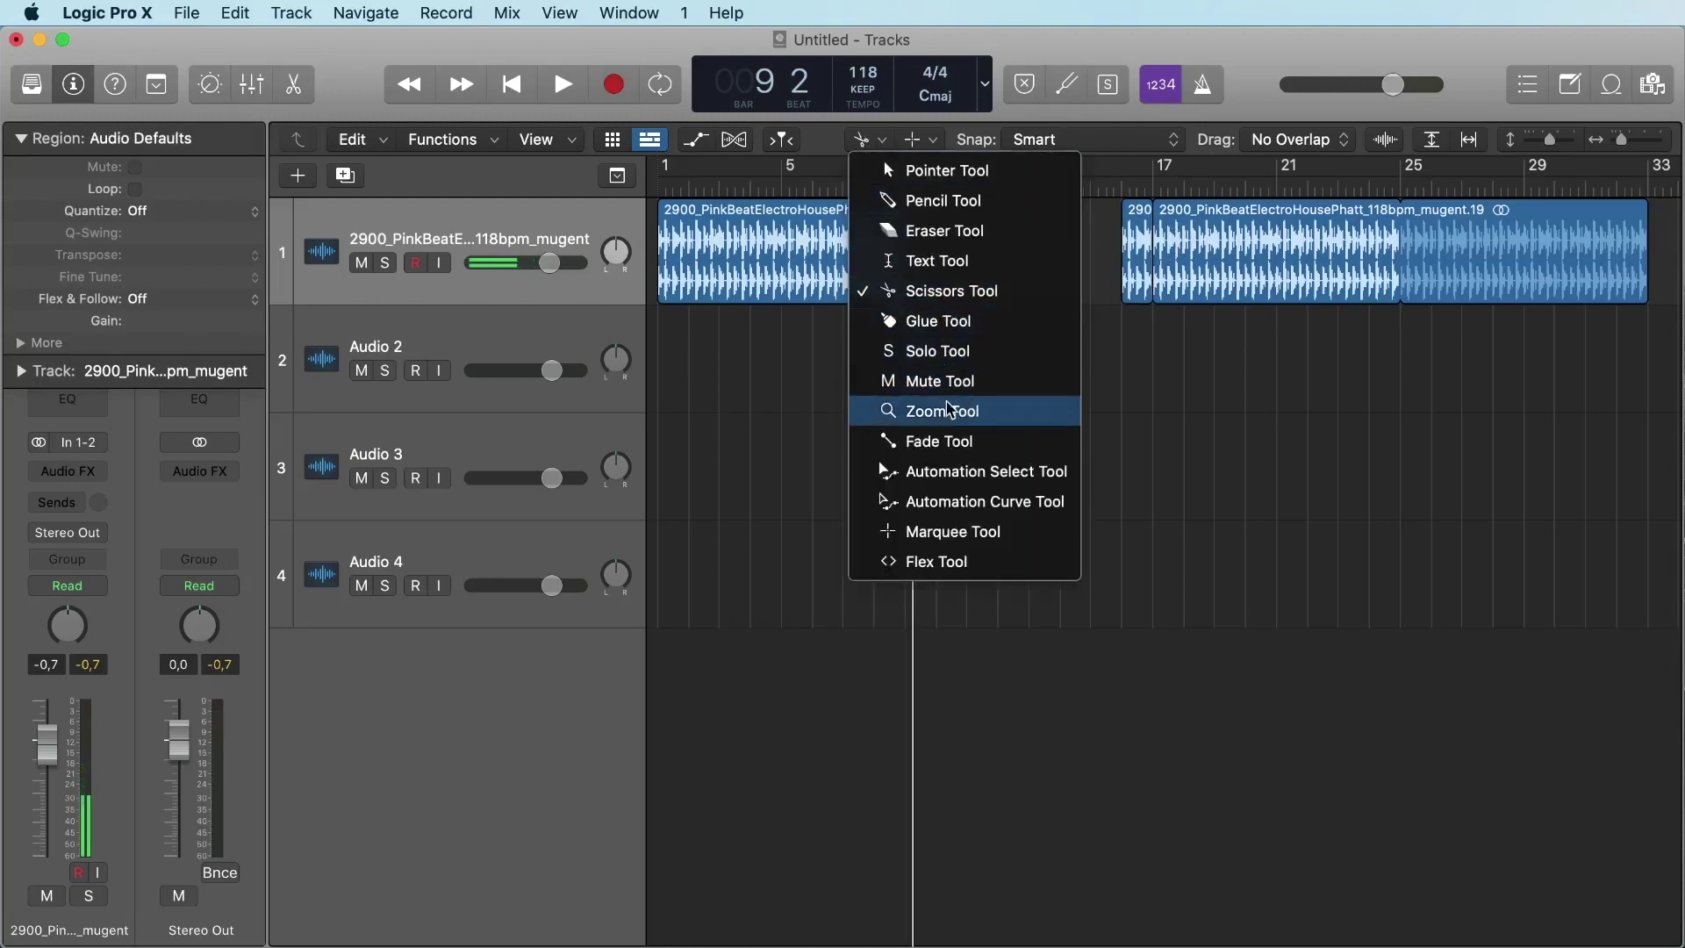
key(Return)
drag(1113, 357, 1185, 241)
click(864, 139)
key(Return)
click(896, 285)
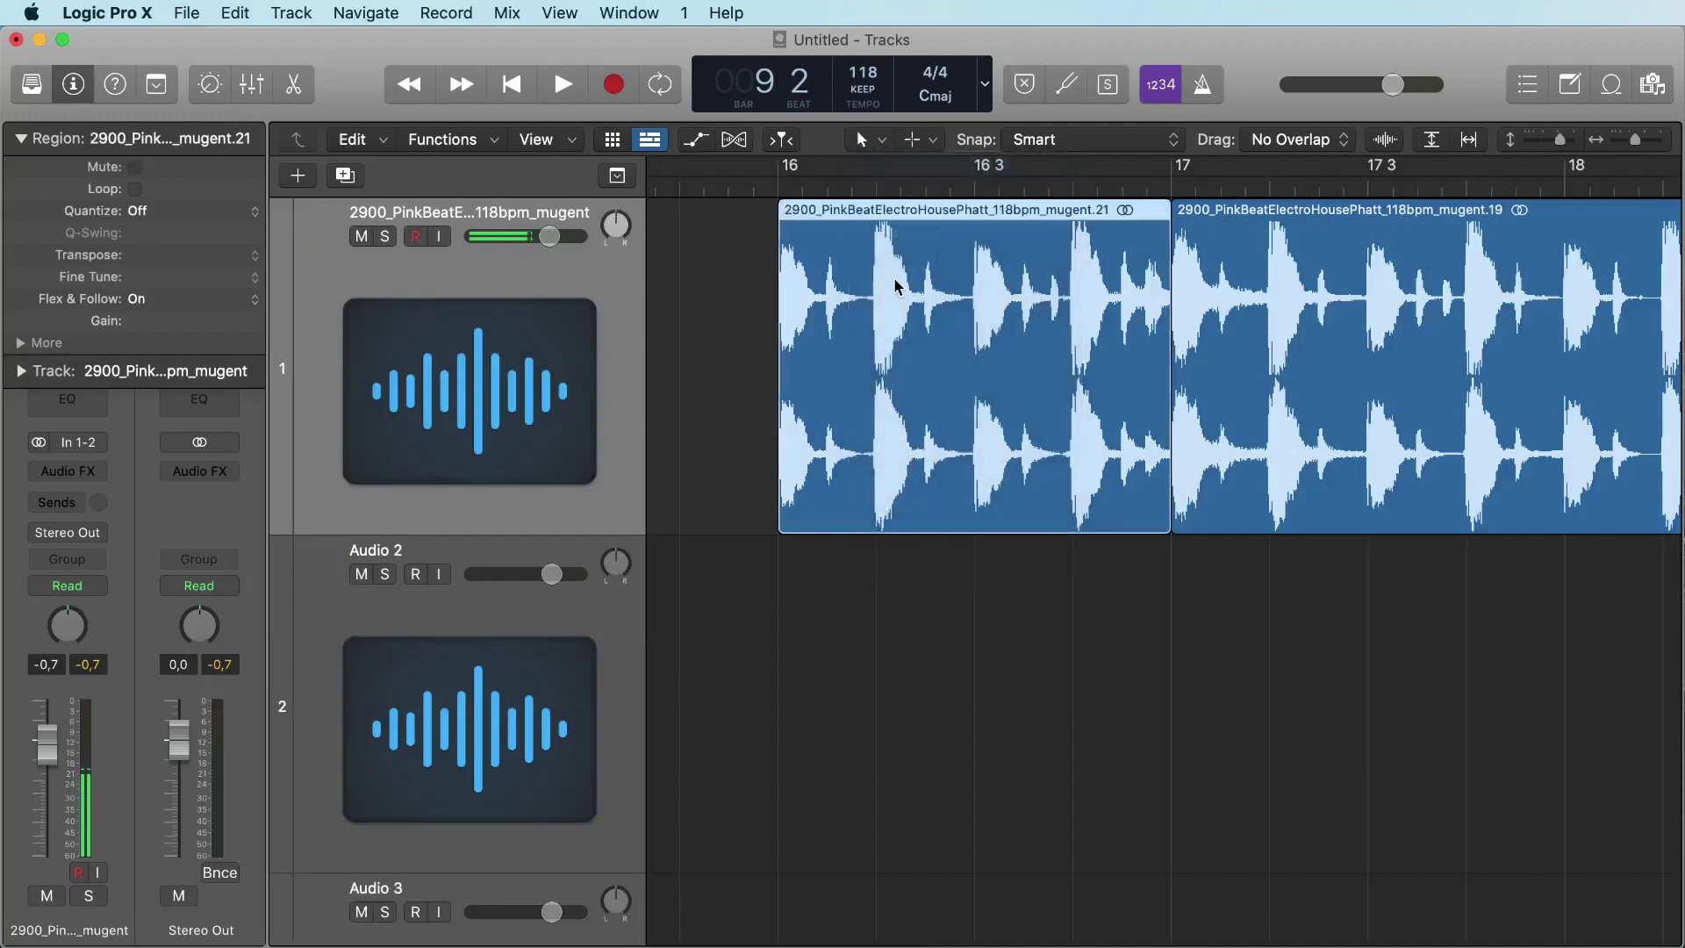
click(737, 234)
click(1010, 263)
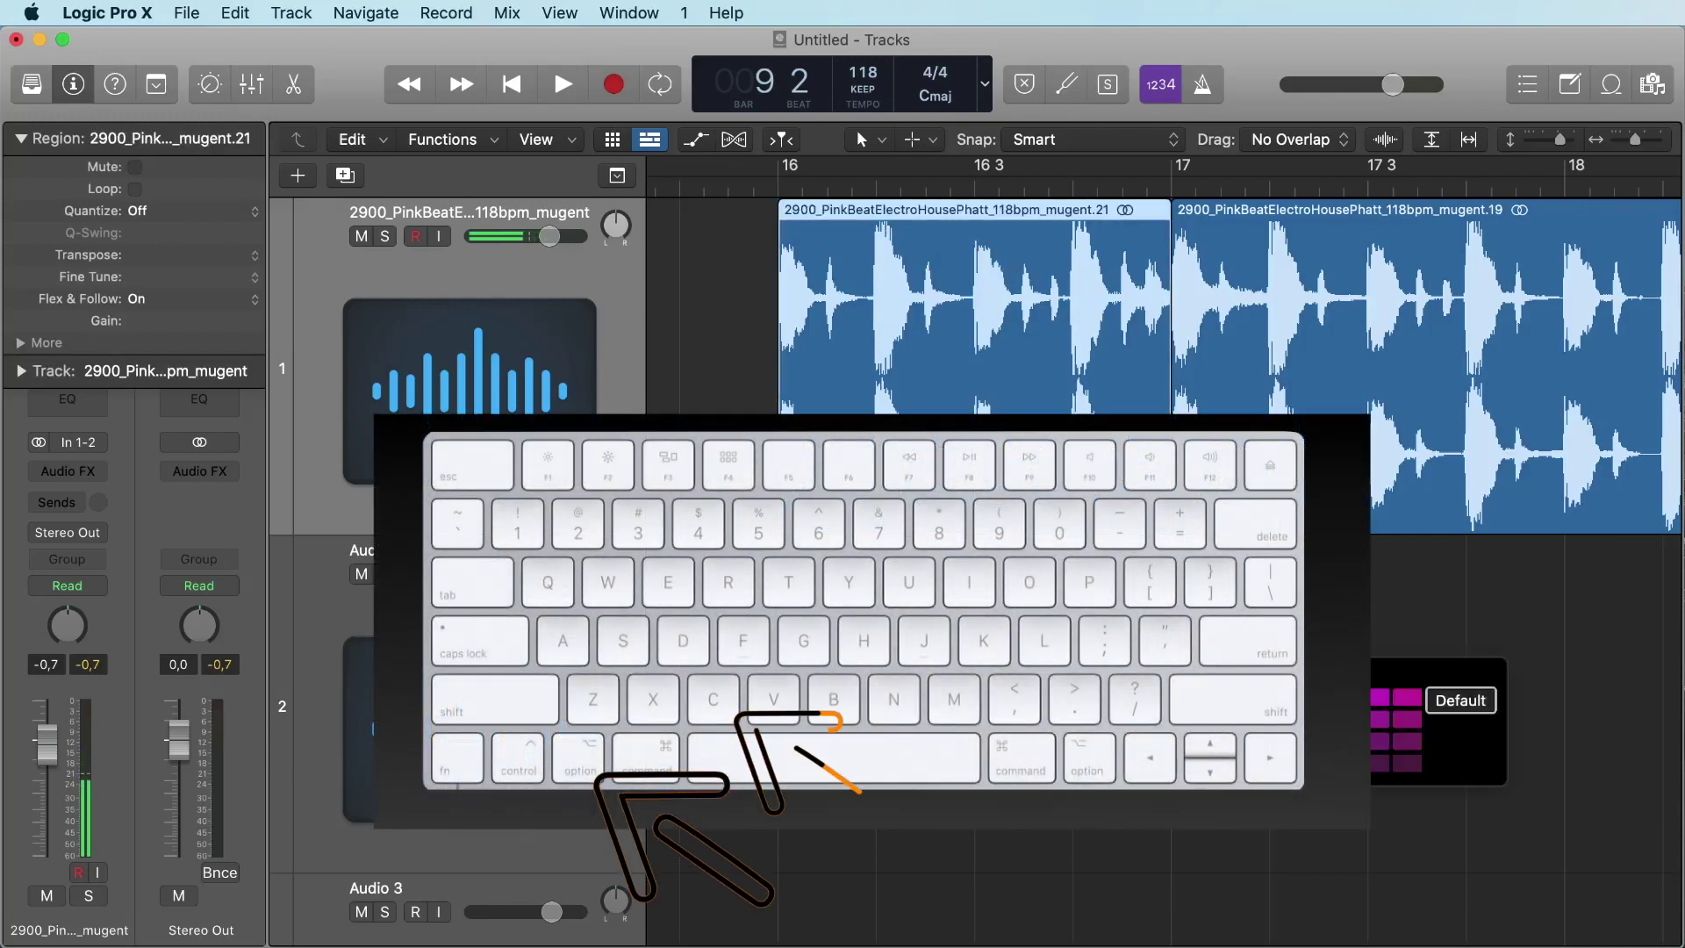
Colour the short region purple and place the playhead at 16 3
click(1311, 698)
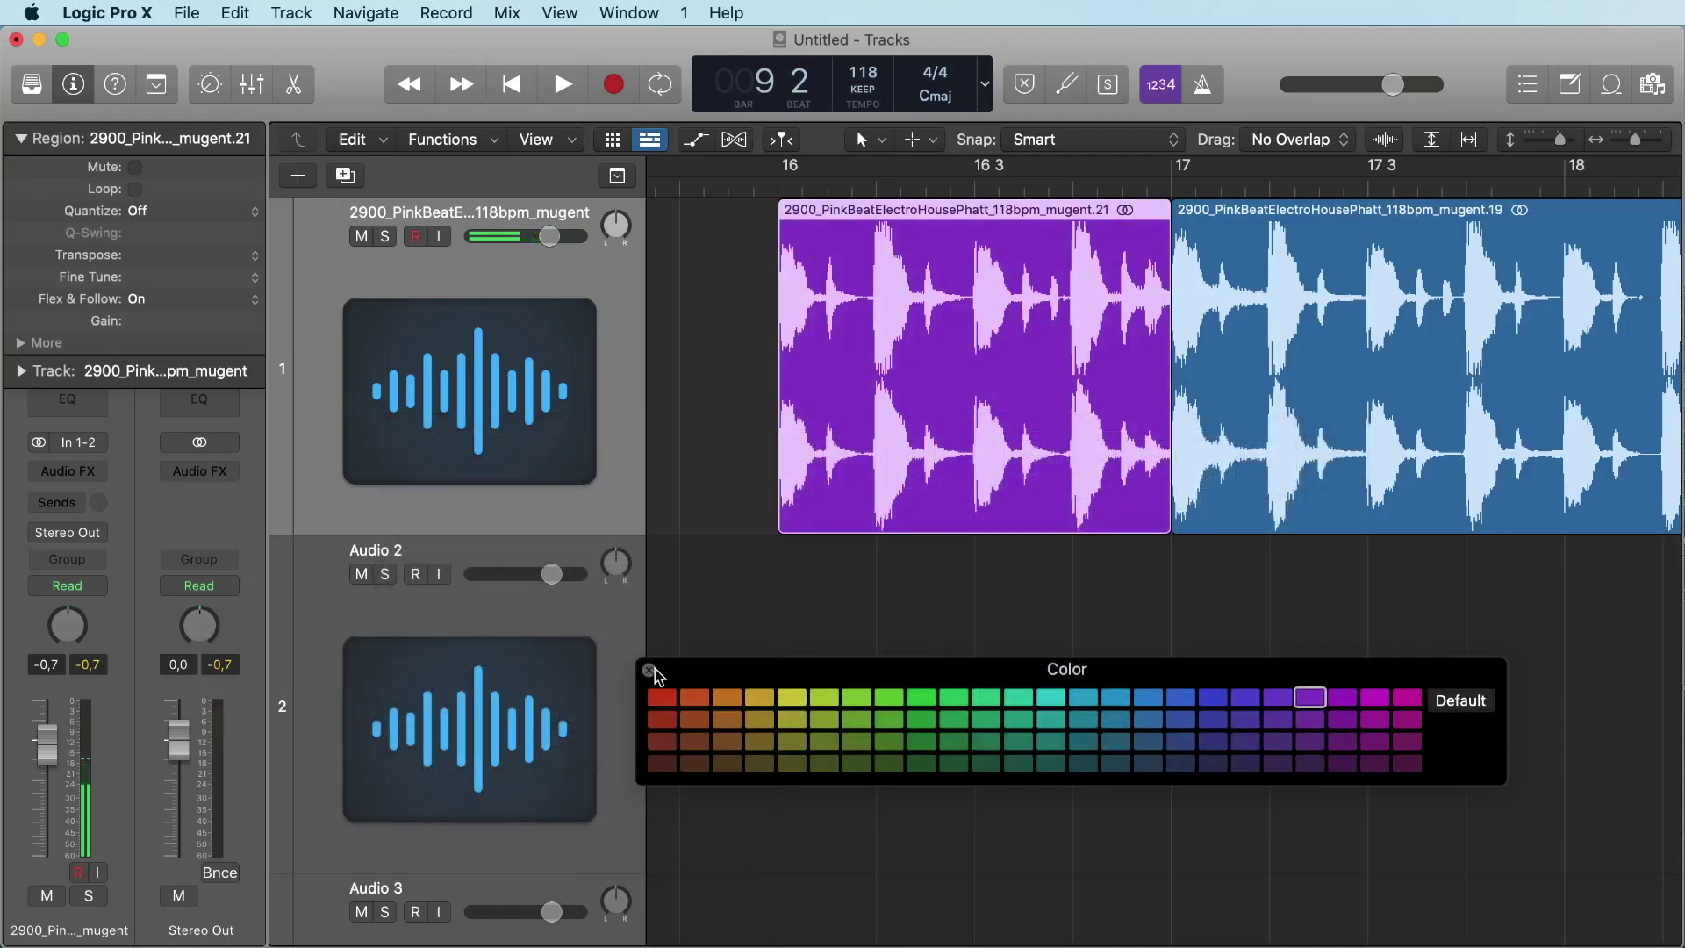
click(650, 670)
click(982, 190)
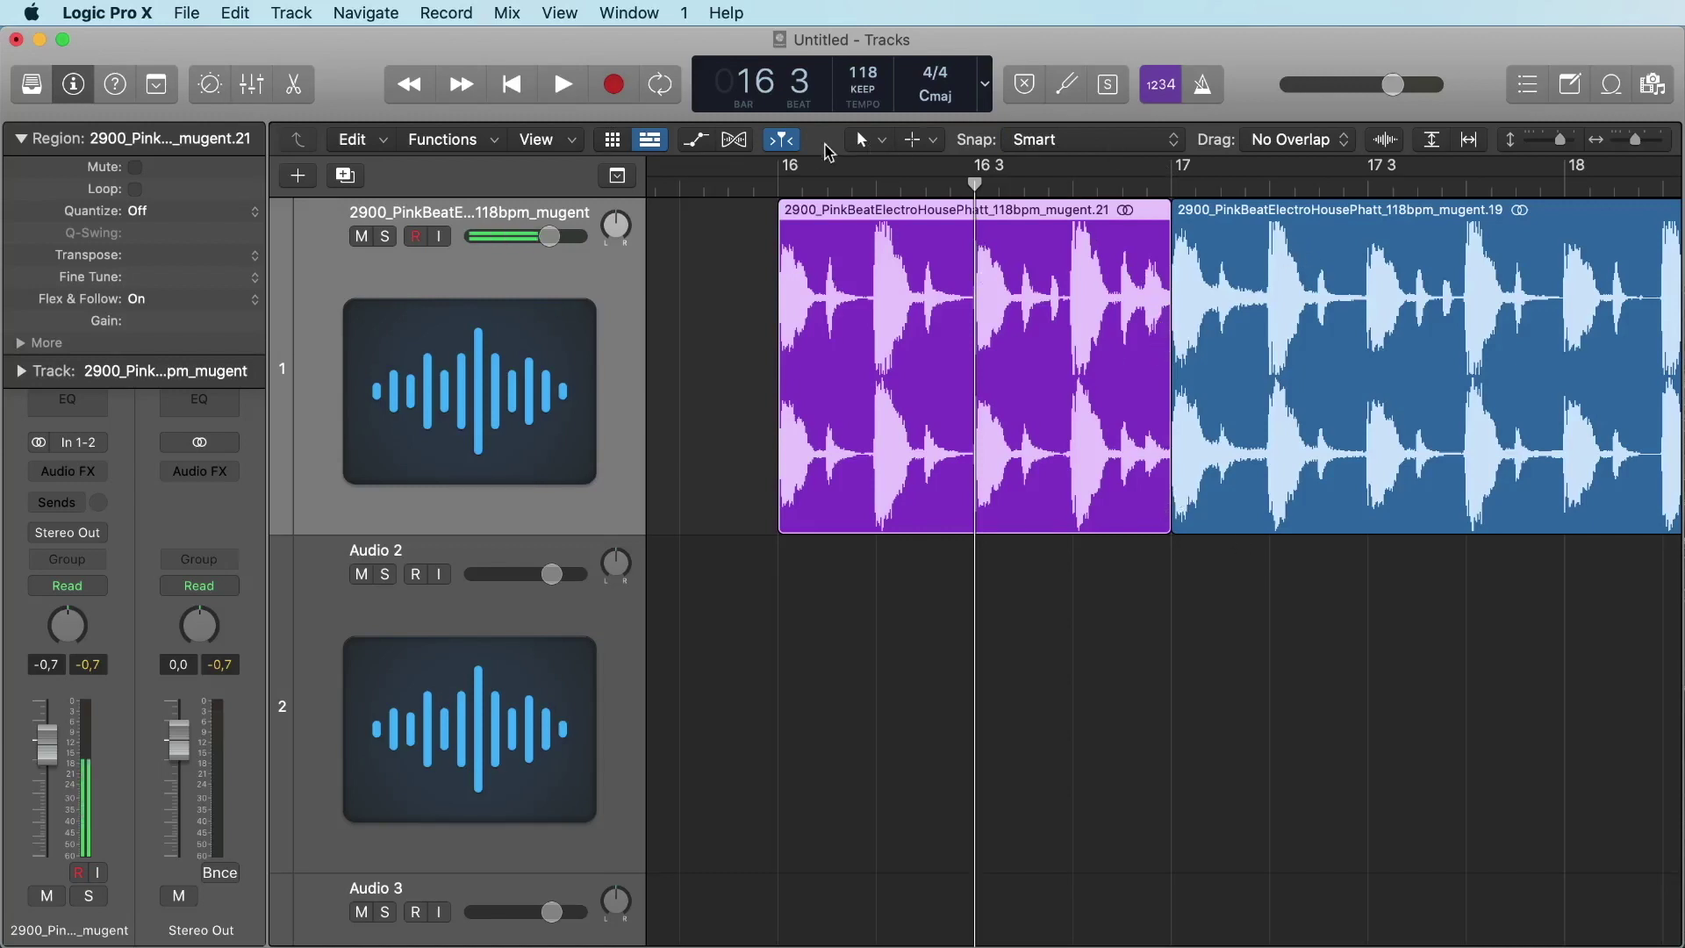
Split the purple region at 16 3 and 16 4 and delete the first two pieces
click(882, 142)
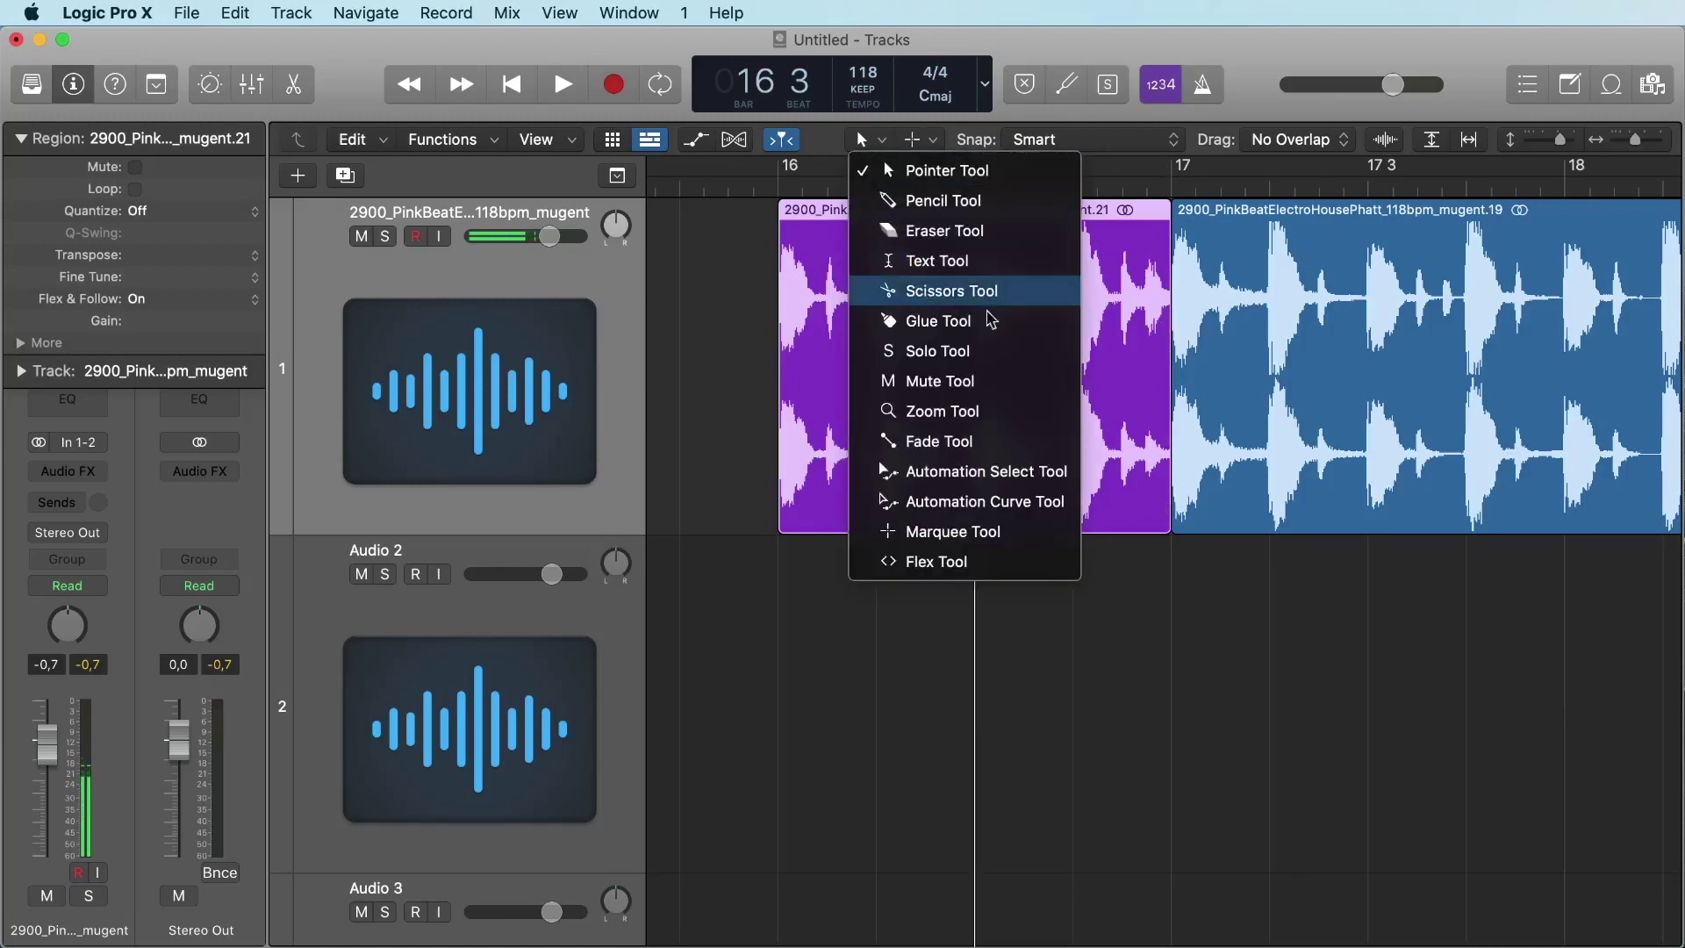
click(1027, 293)
click(1064, 417)
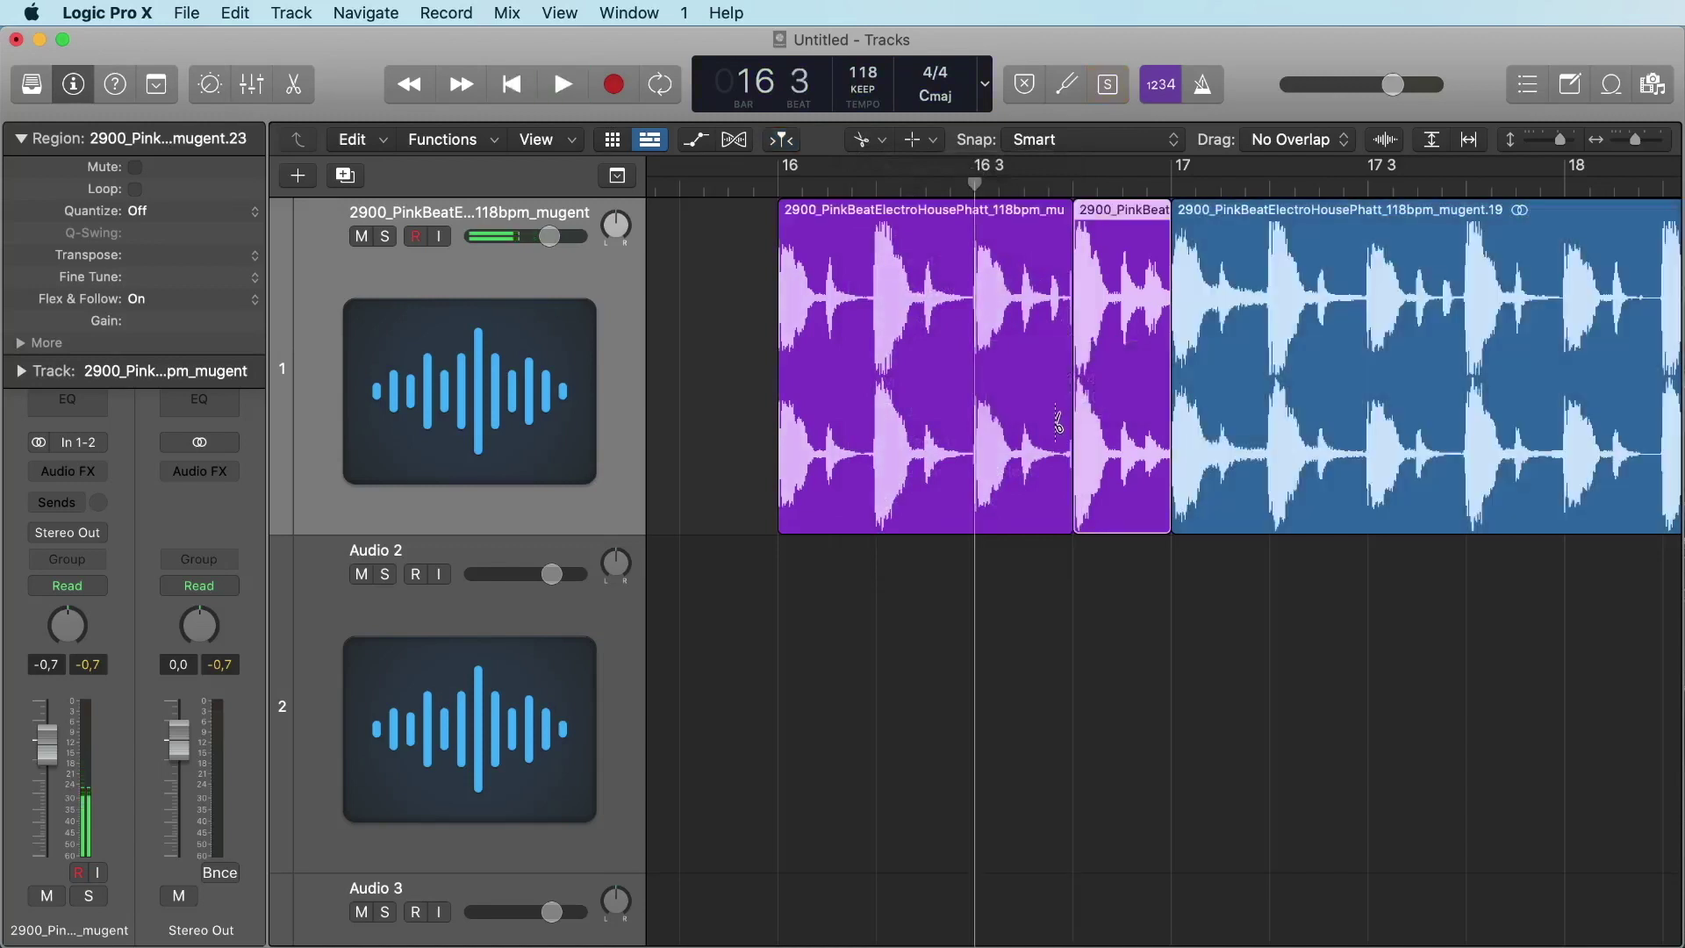
drag(1031, 369, 975, 386)
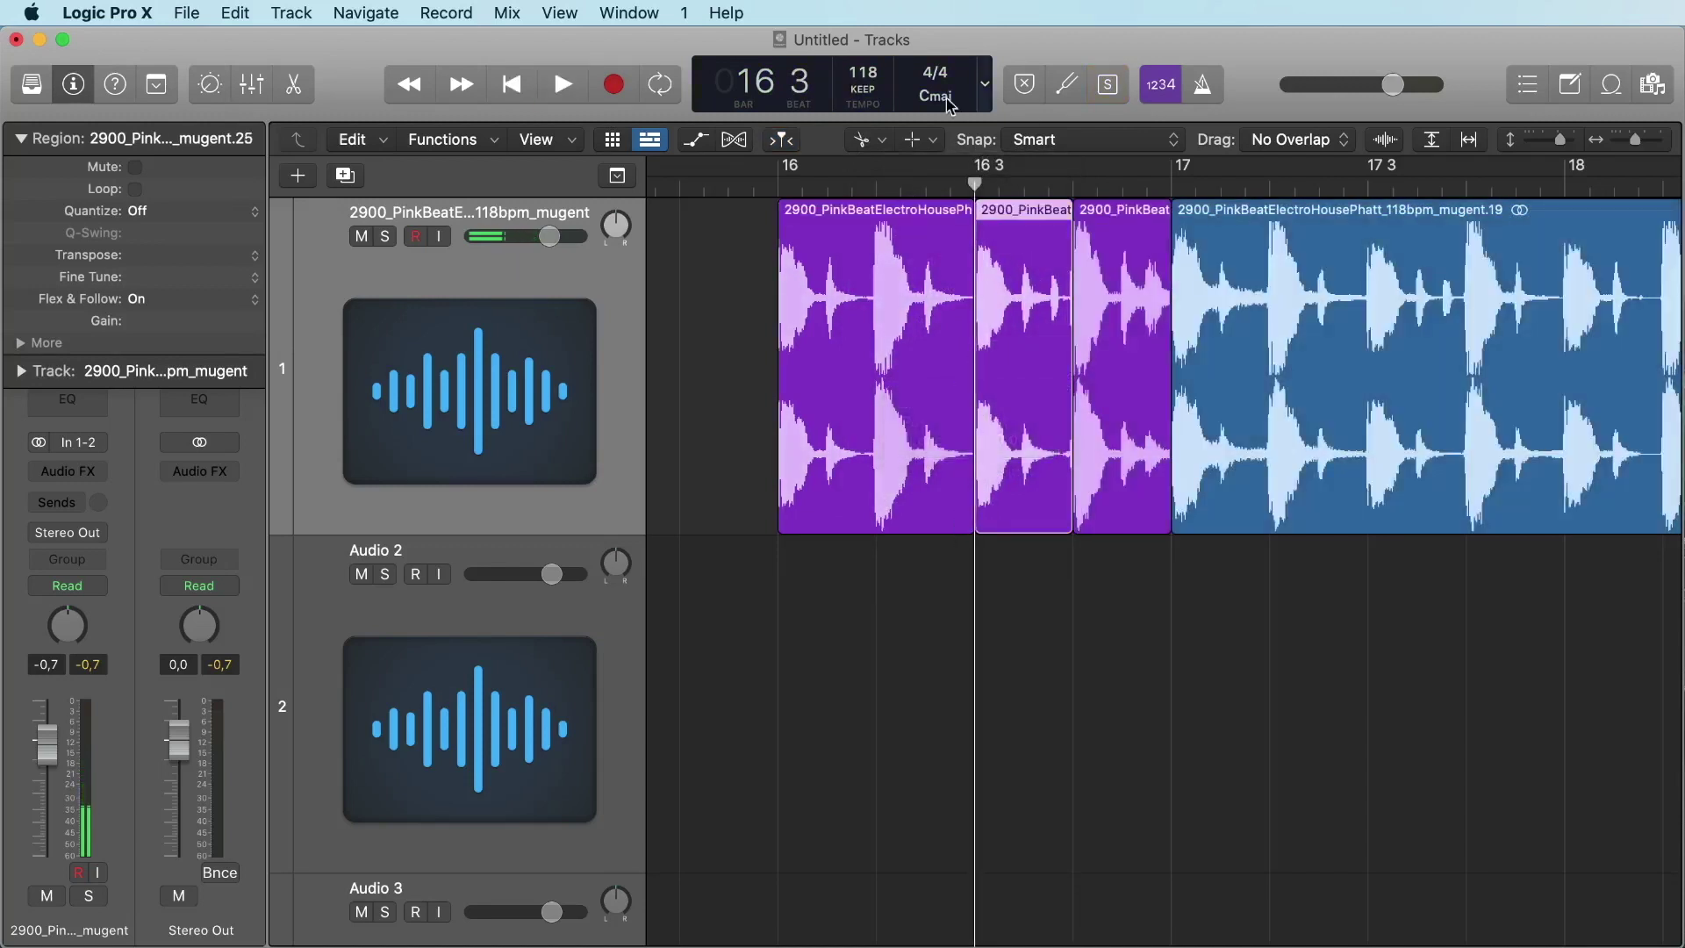
key(t)
click(882, 173)
drag(1001, 542, 903, 477)
key(Delete)
Move the remaining purple chop to 16 4 1 1 and audition it
drag(1110, 360, 1132, 330)
drag(1104, 230, 1111, 235)
key(space)
click(1073, 183)
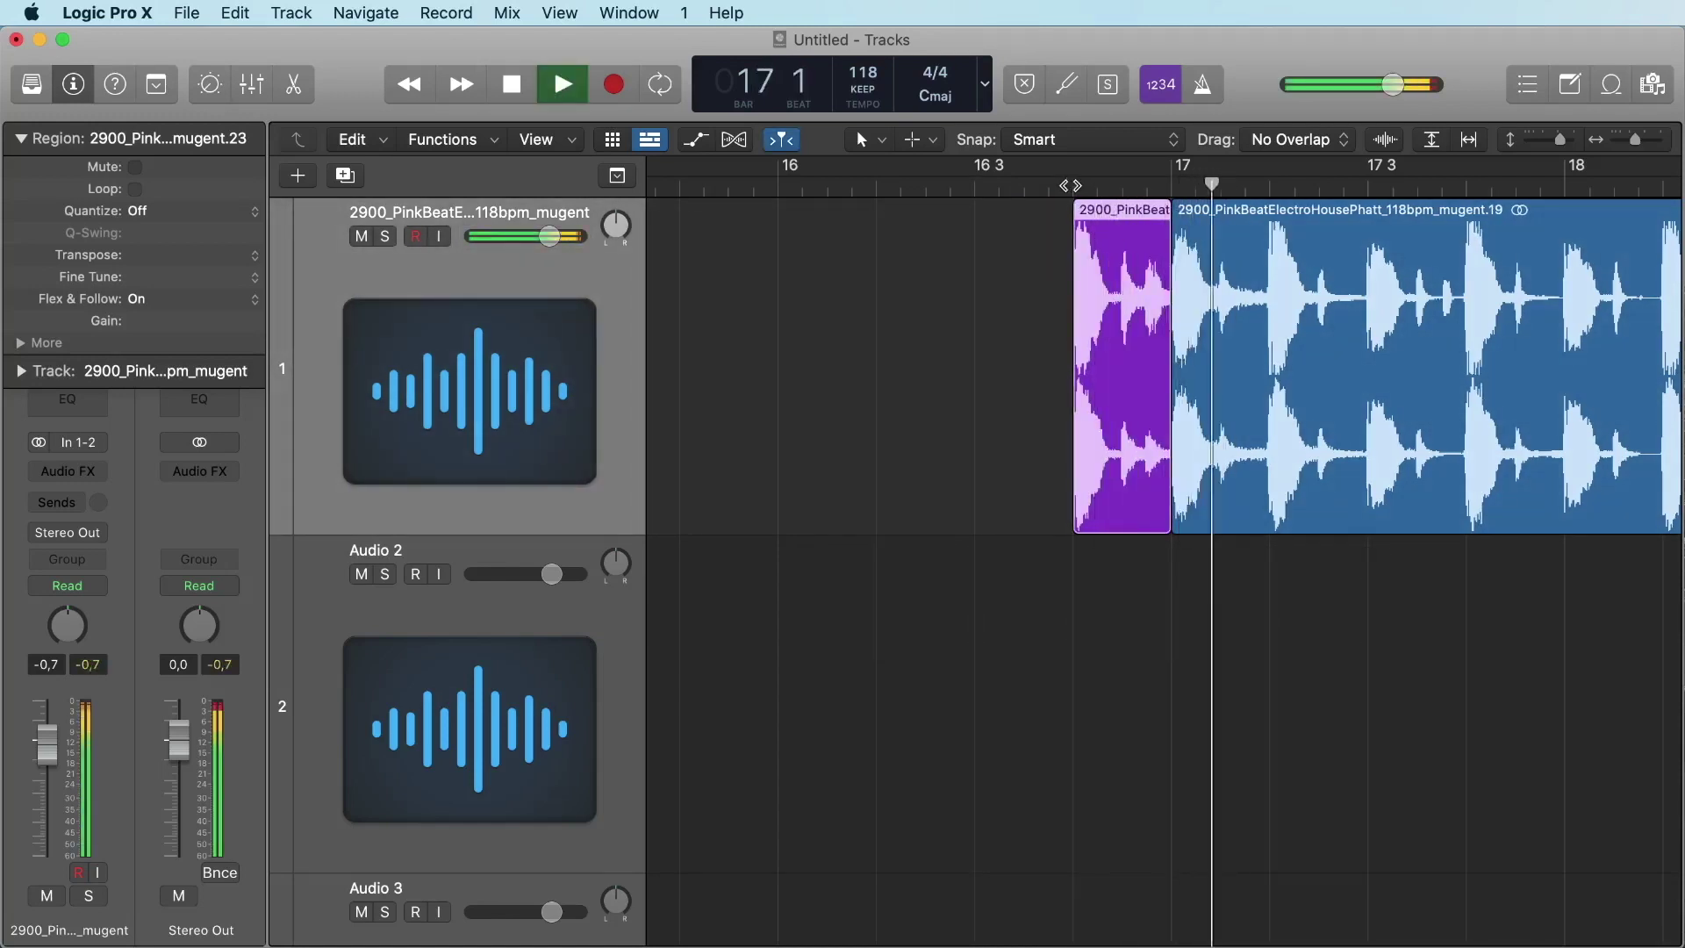
key(space)
Shift the chop to about 16 3, duplicate it right after, and cycle-play 16 3 to bar 17
mouse_move(1104, 259)
mouse_down()
mouse_move(1015, 267)
mouse_move(1086, 265)
mouse_up()
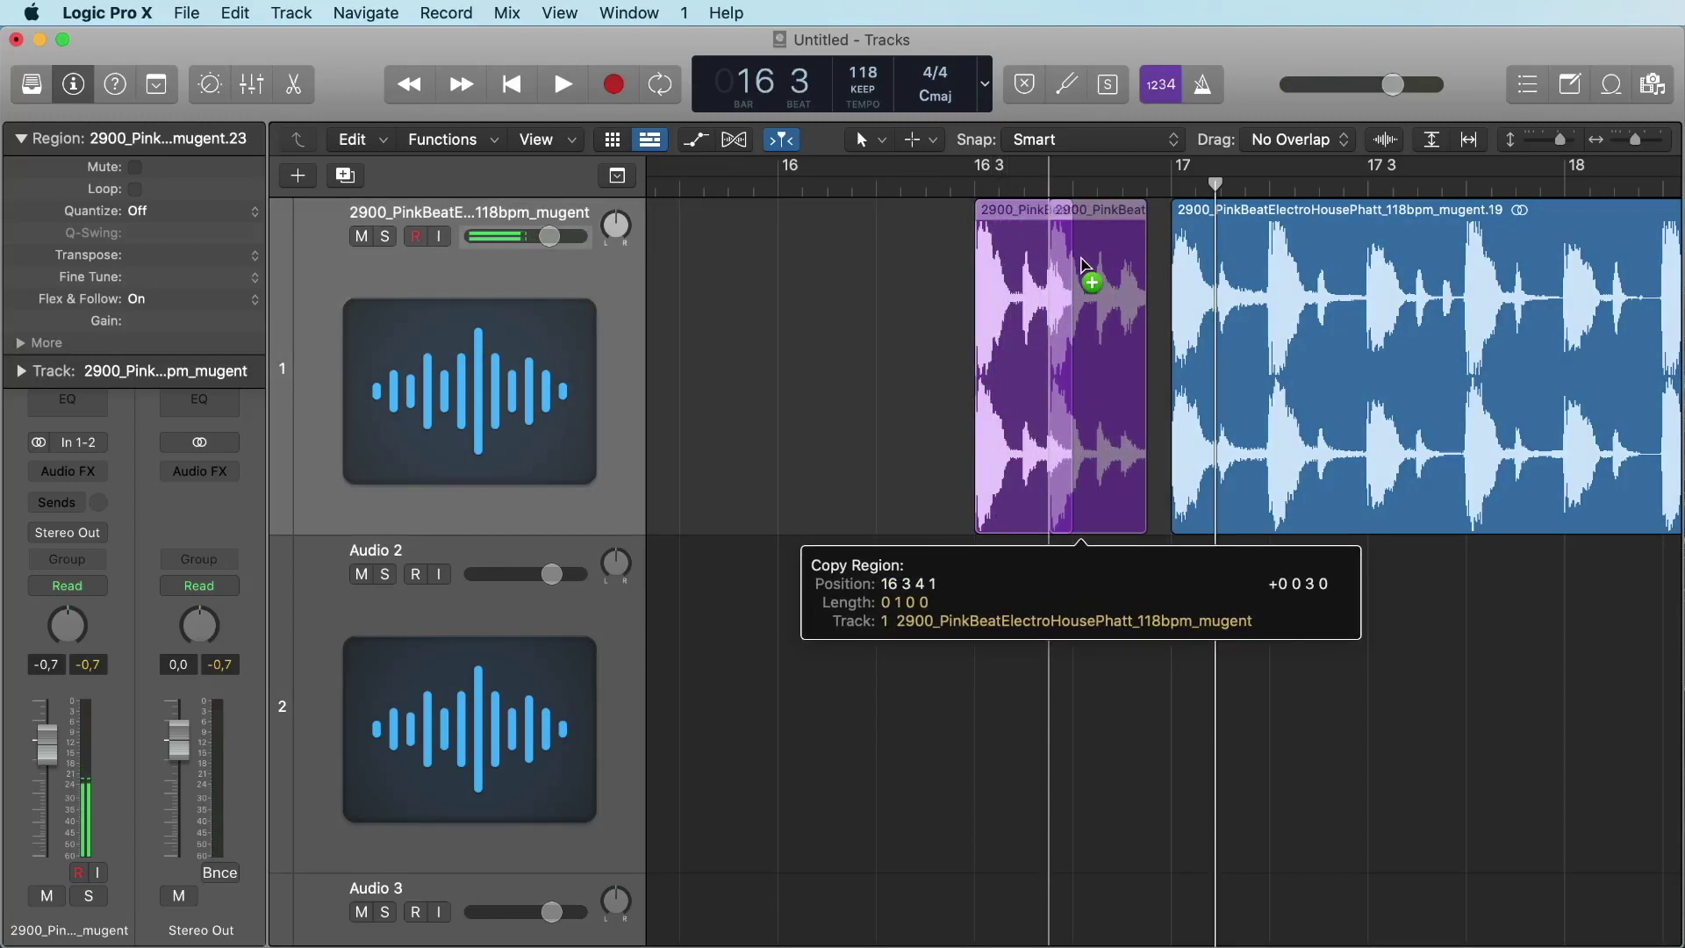
mouse_move(1082, 264)
mouse_down()
mouse_move(1108, 263)
mouse_move(1089, 261)
mouse_up()
drag(983, 180, 1257, 166)
key(space)
key(space)
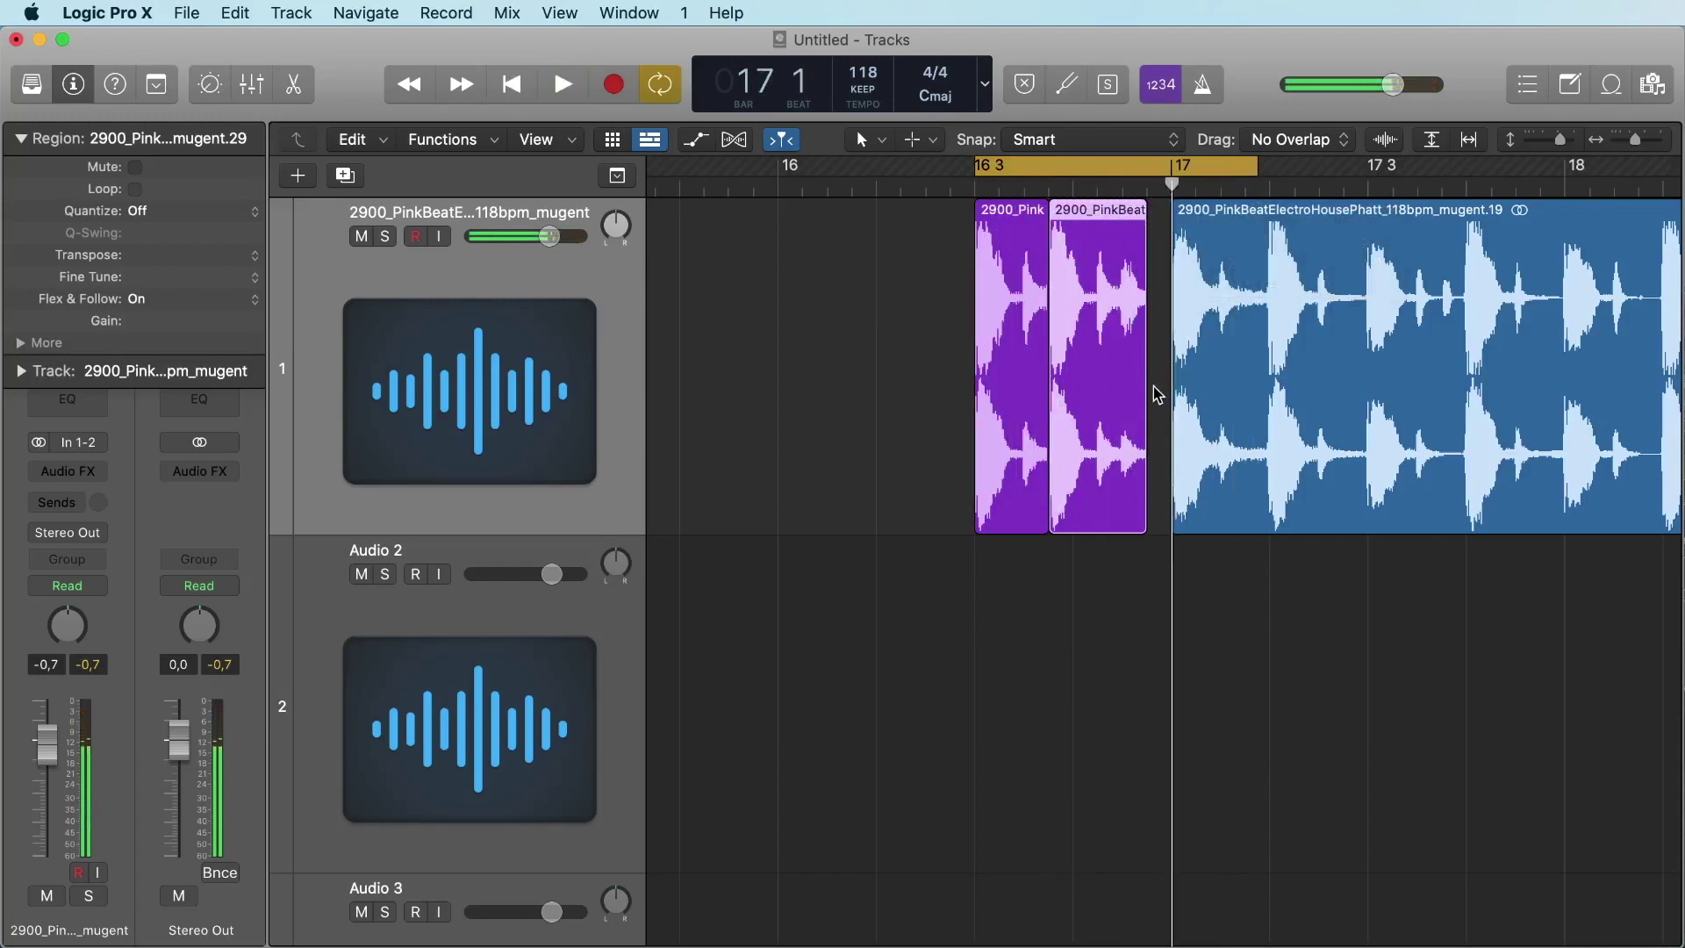
key(space)
key(space)
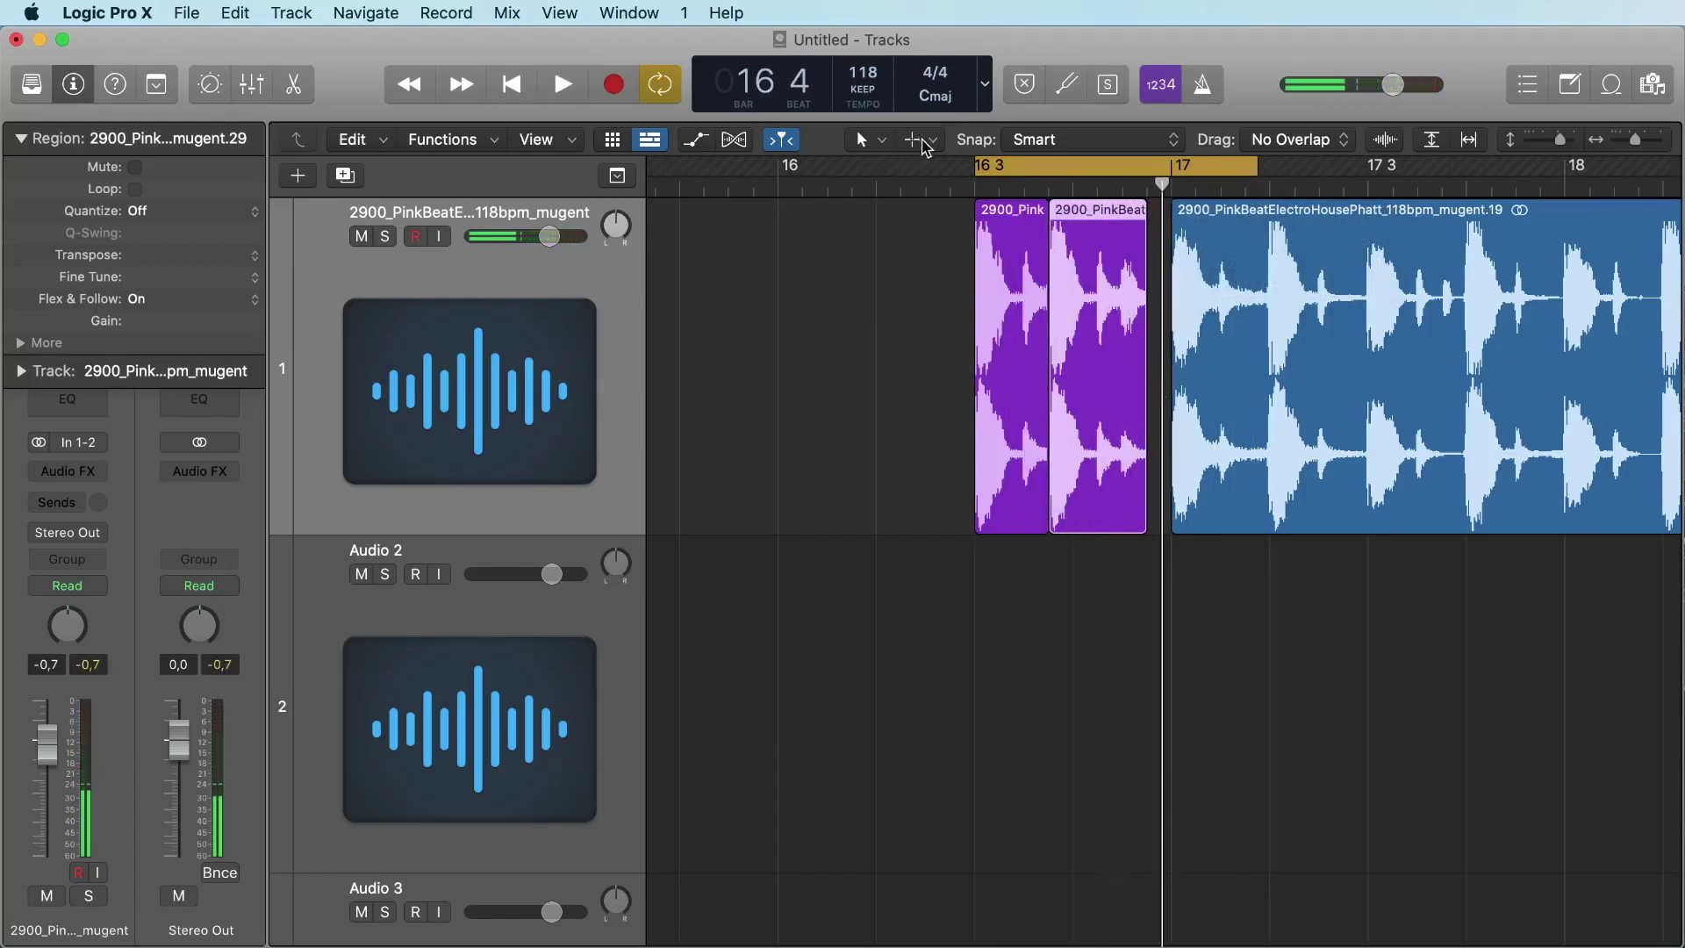
Split a tiny chop off the second purple chop and copy it to 16 4 4 1
click(882, 141)
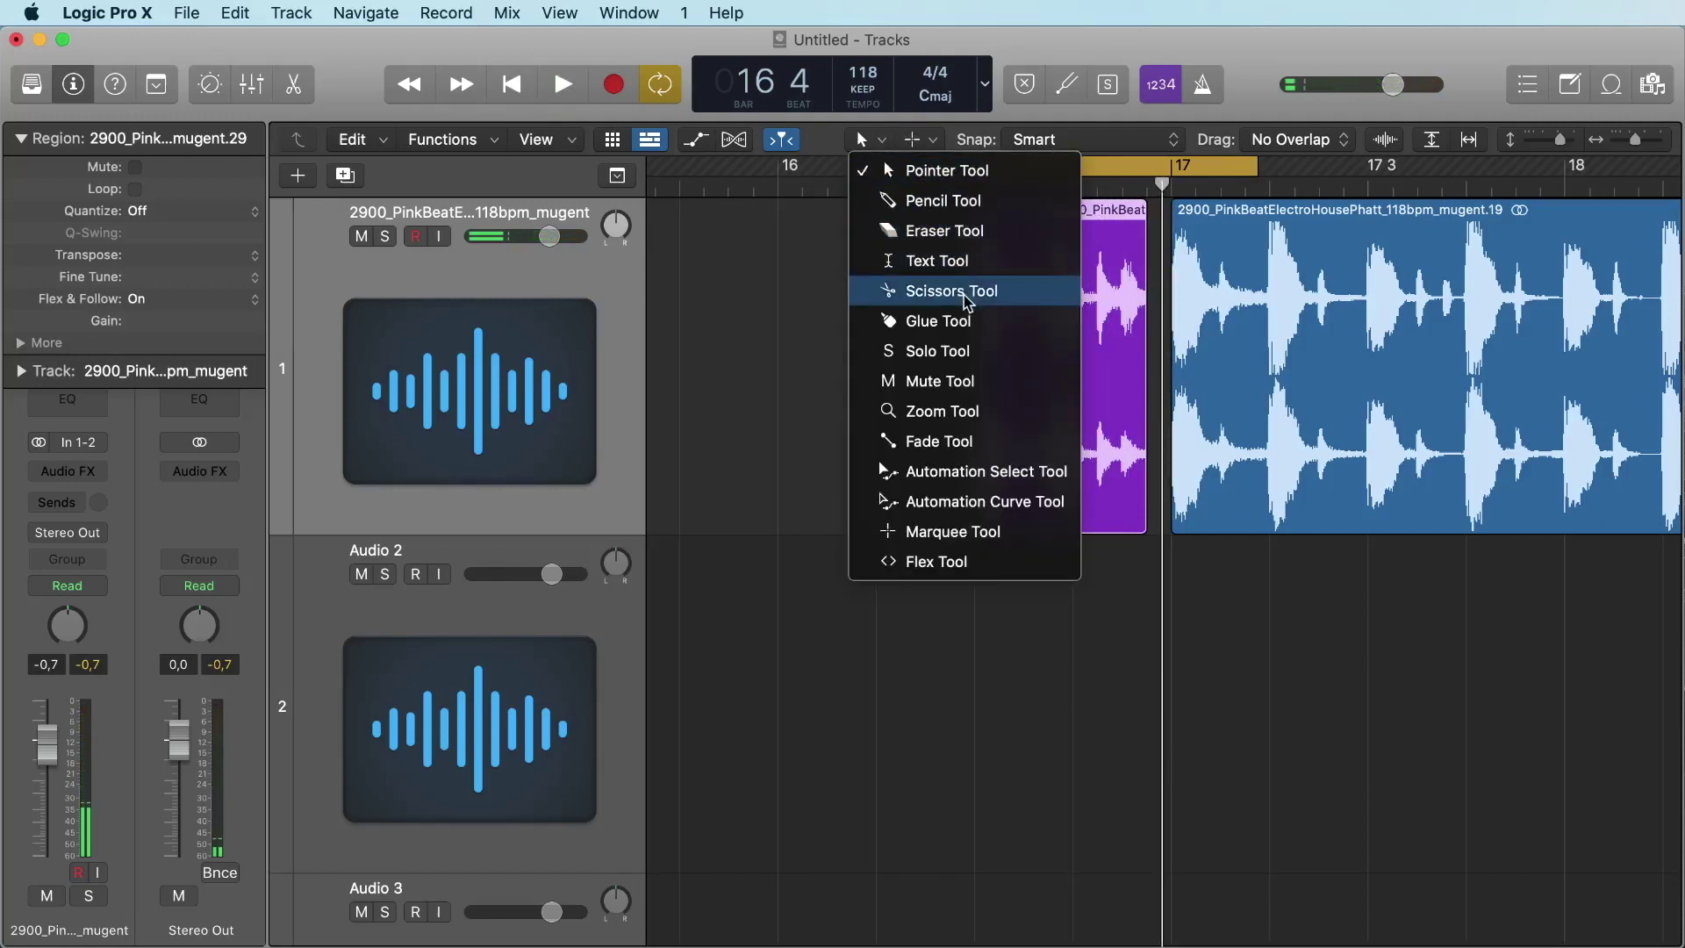
click(963, 291)
click(1076, 347)
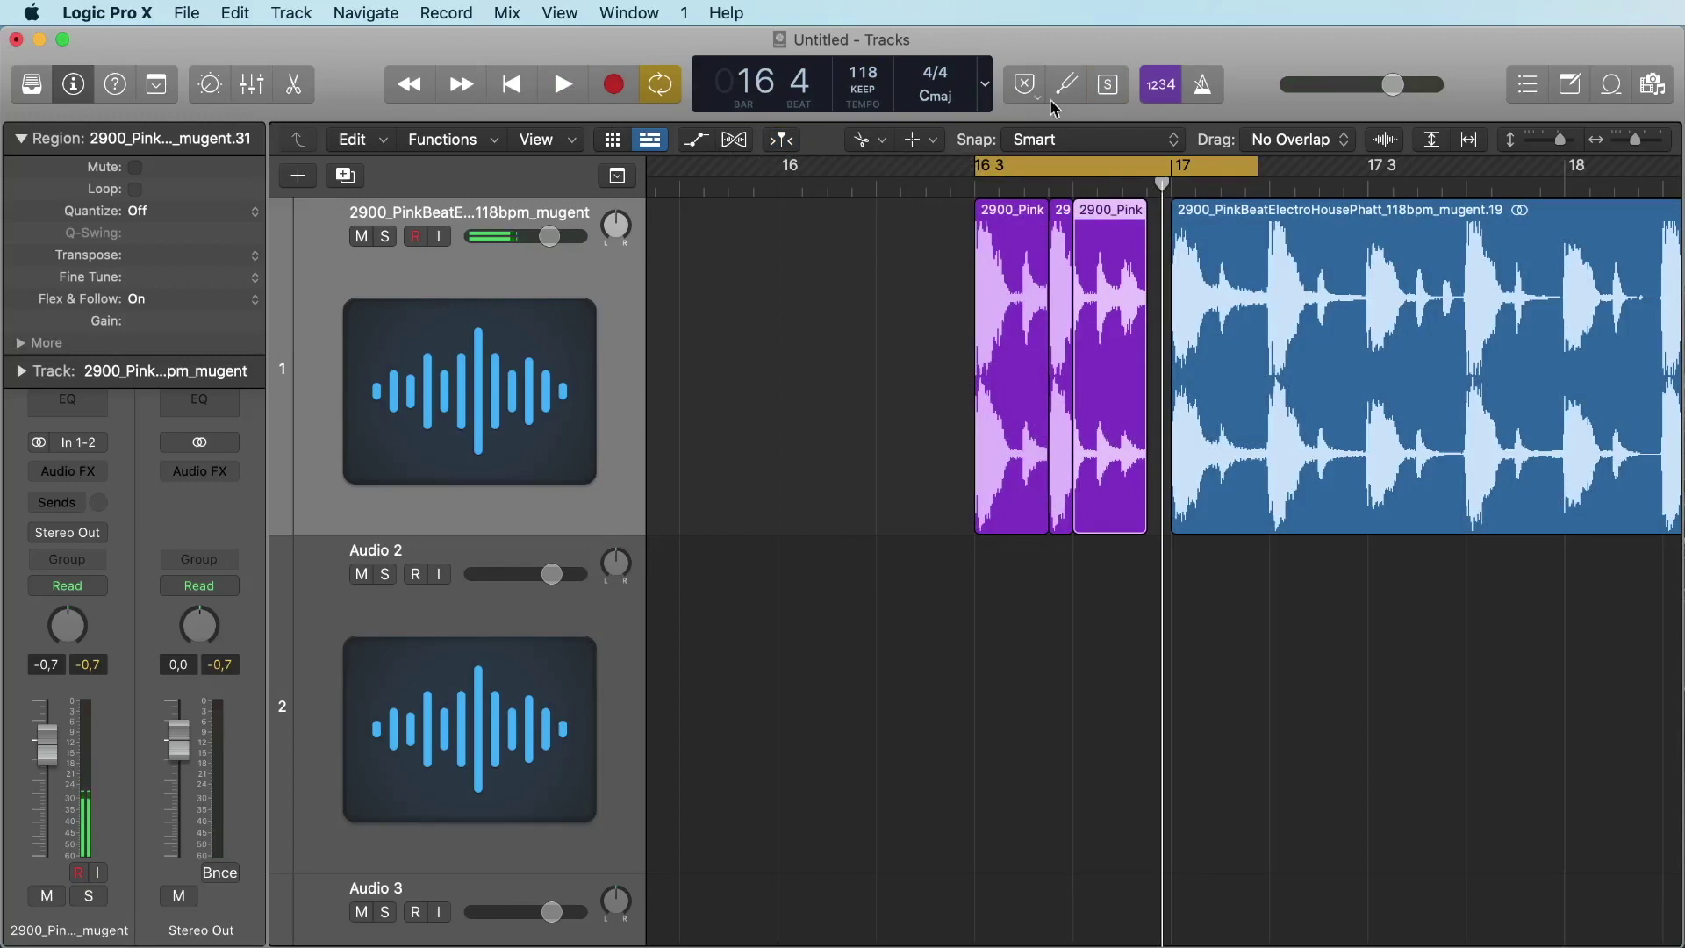
key(t)
key(t)
click(1062, 282)
drag(1062, 282, 1161, 286)
key(space)
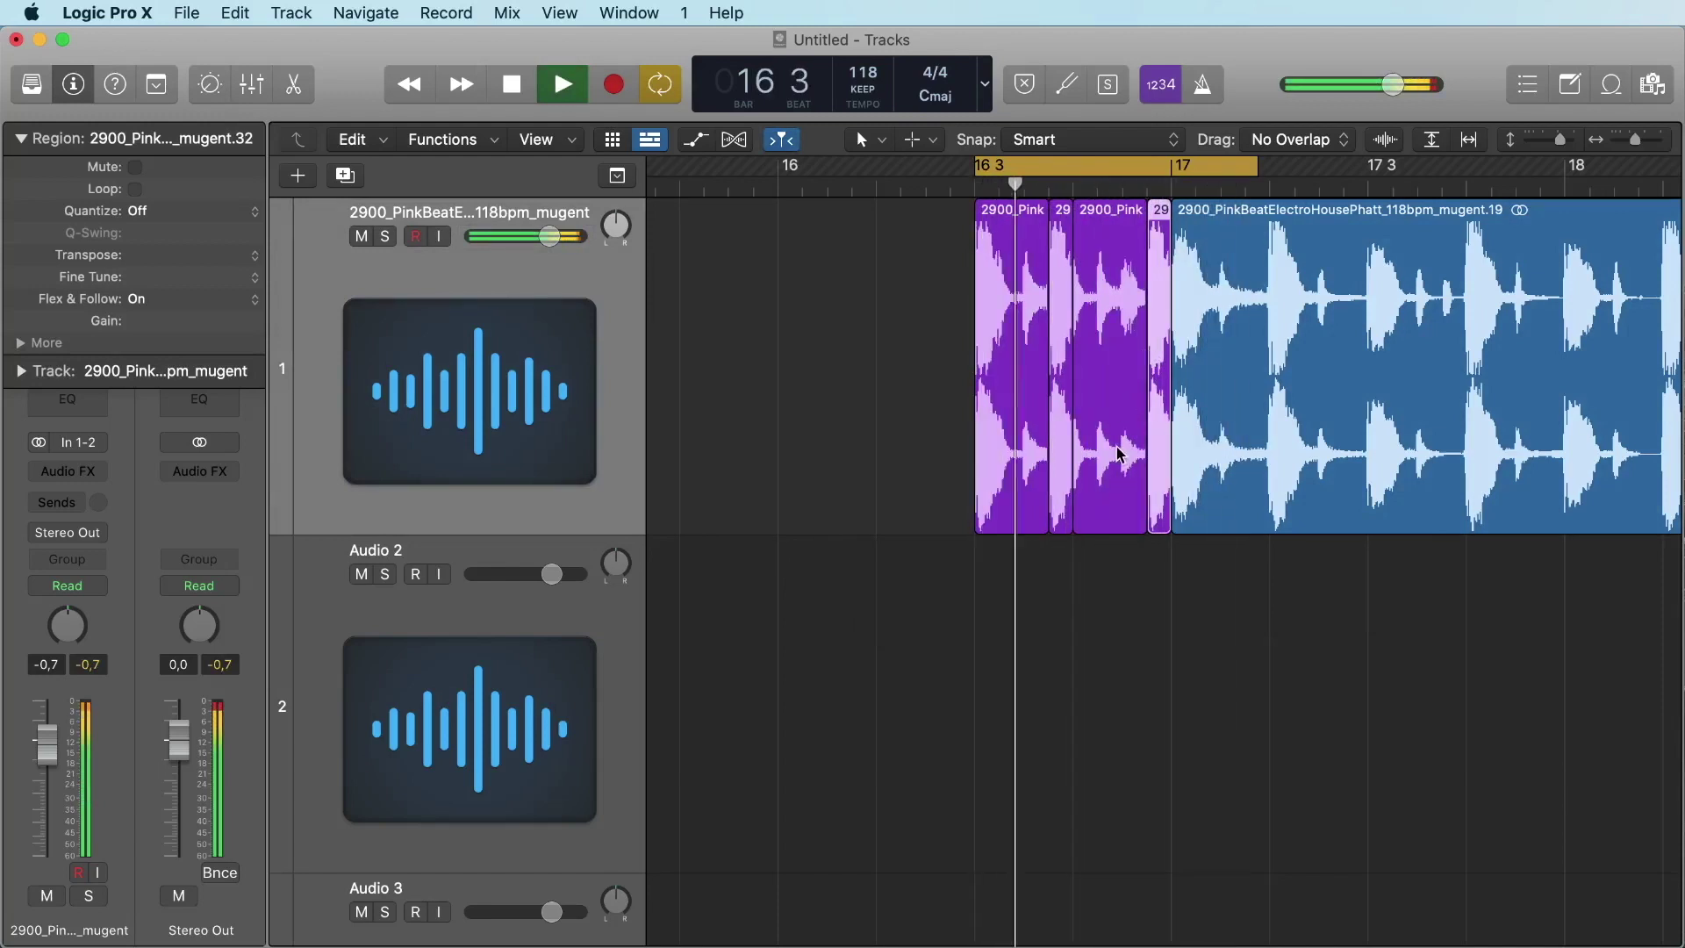
scroll(1198, 531, left, 1)
key(space)
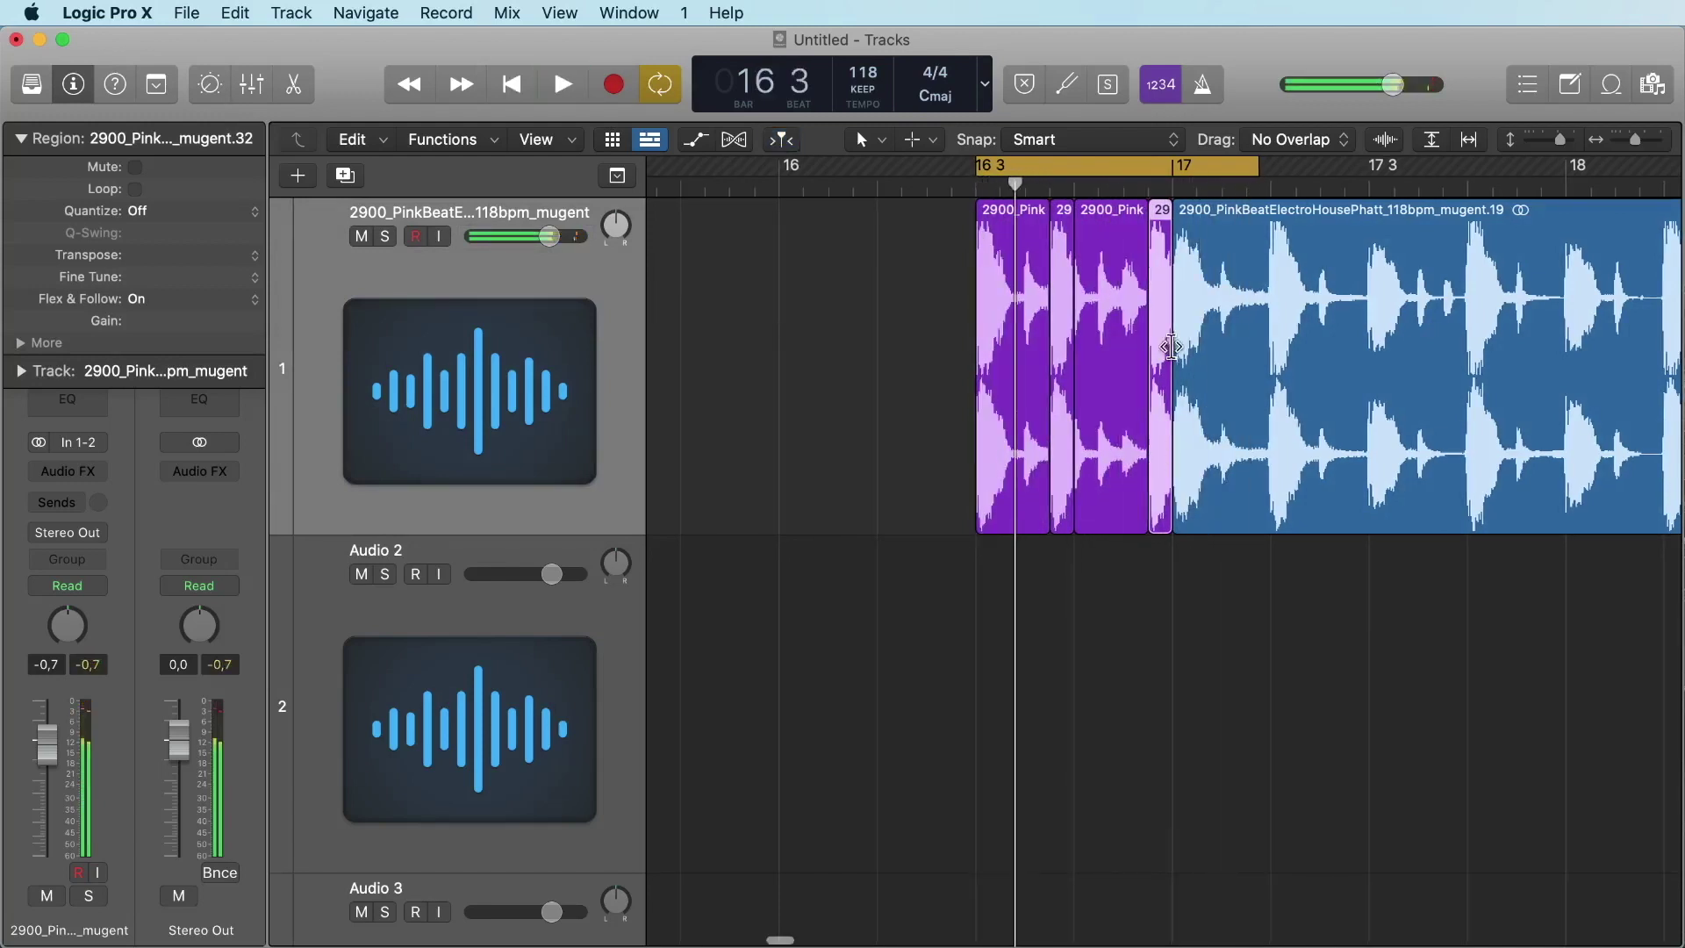
Select the tiny copied chop and colour it teal in the colour palette
click(1184, 559)
click(1158, 497)
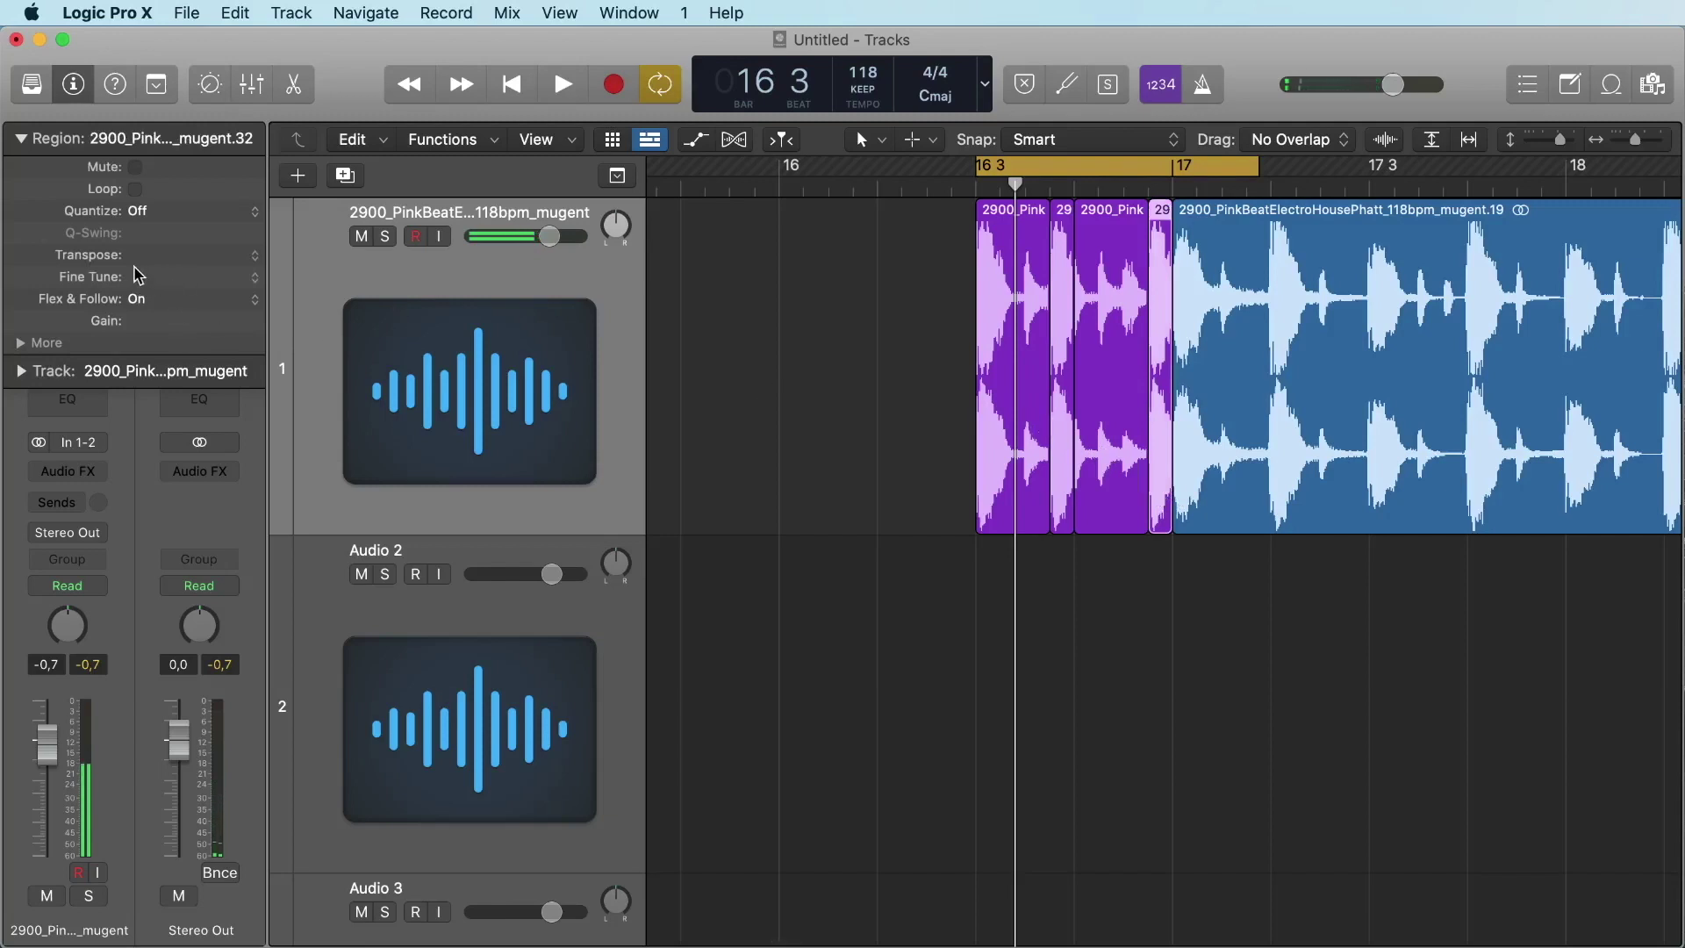
click(878, 377)
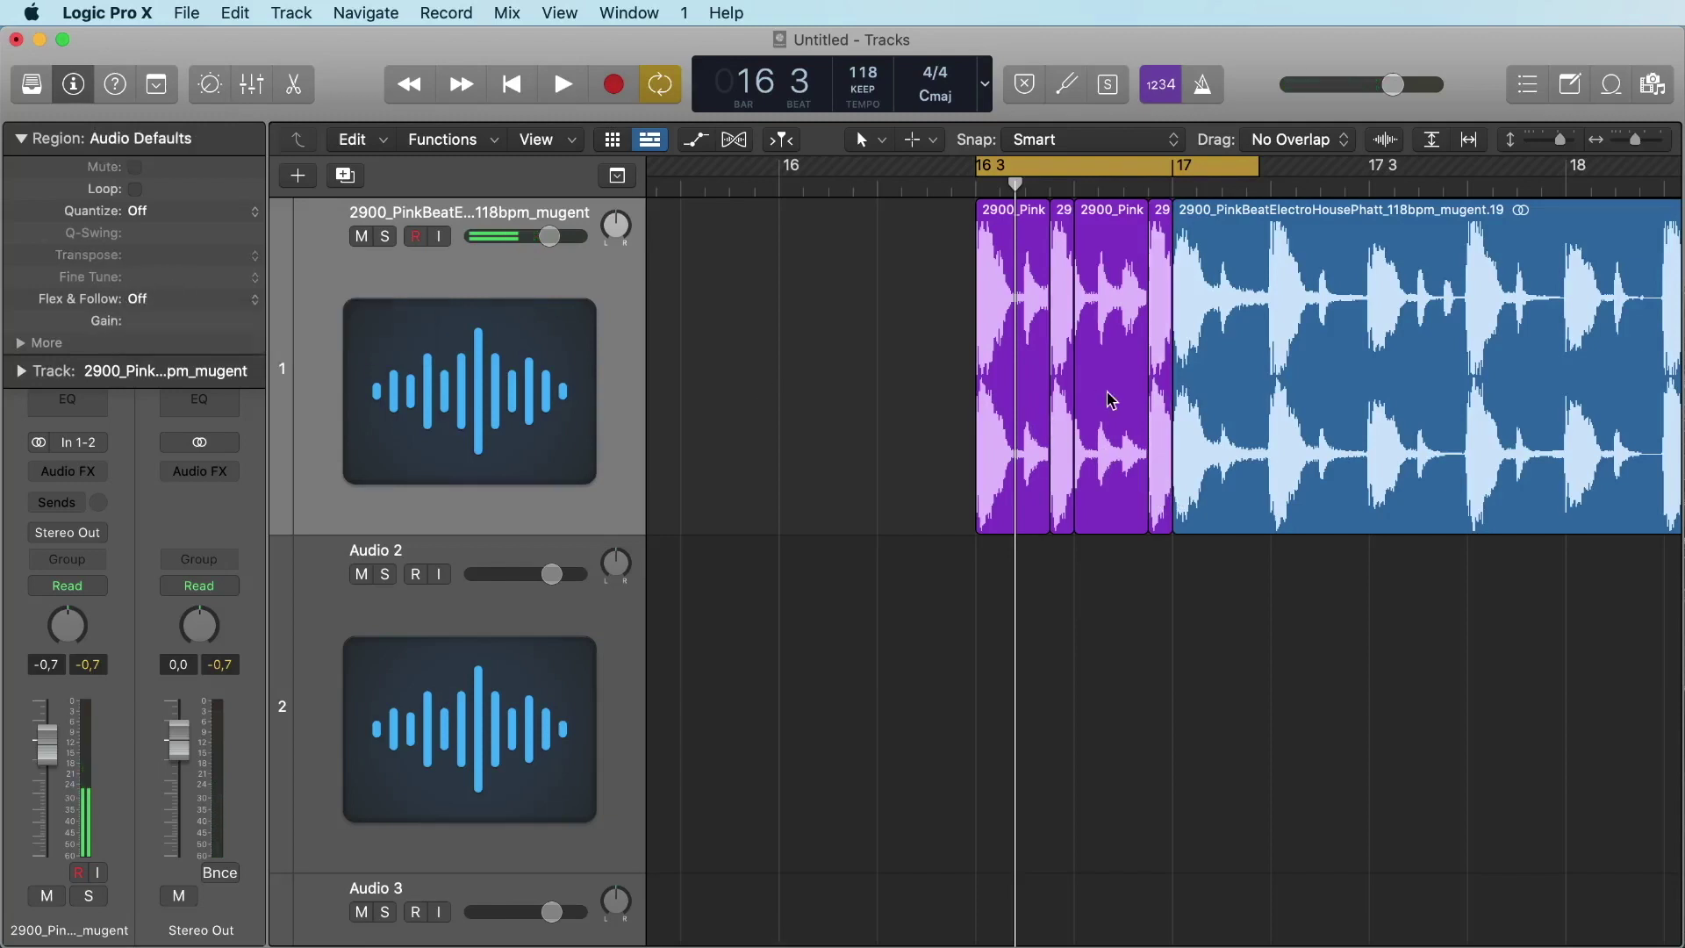
scroll(1109, 395, left, 3)
click(1250, 373)
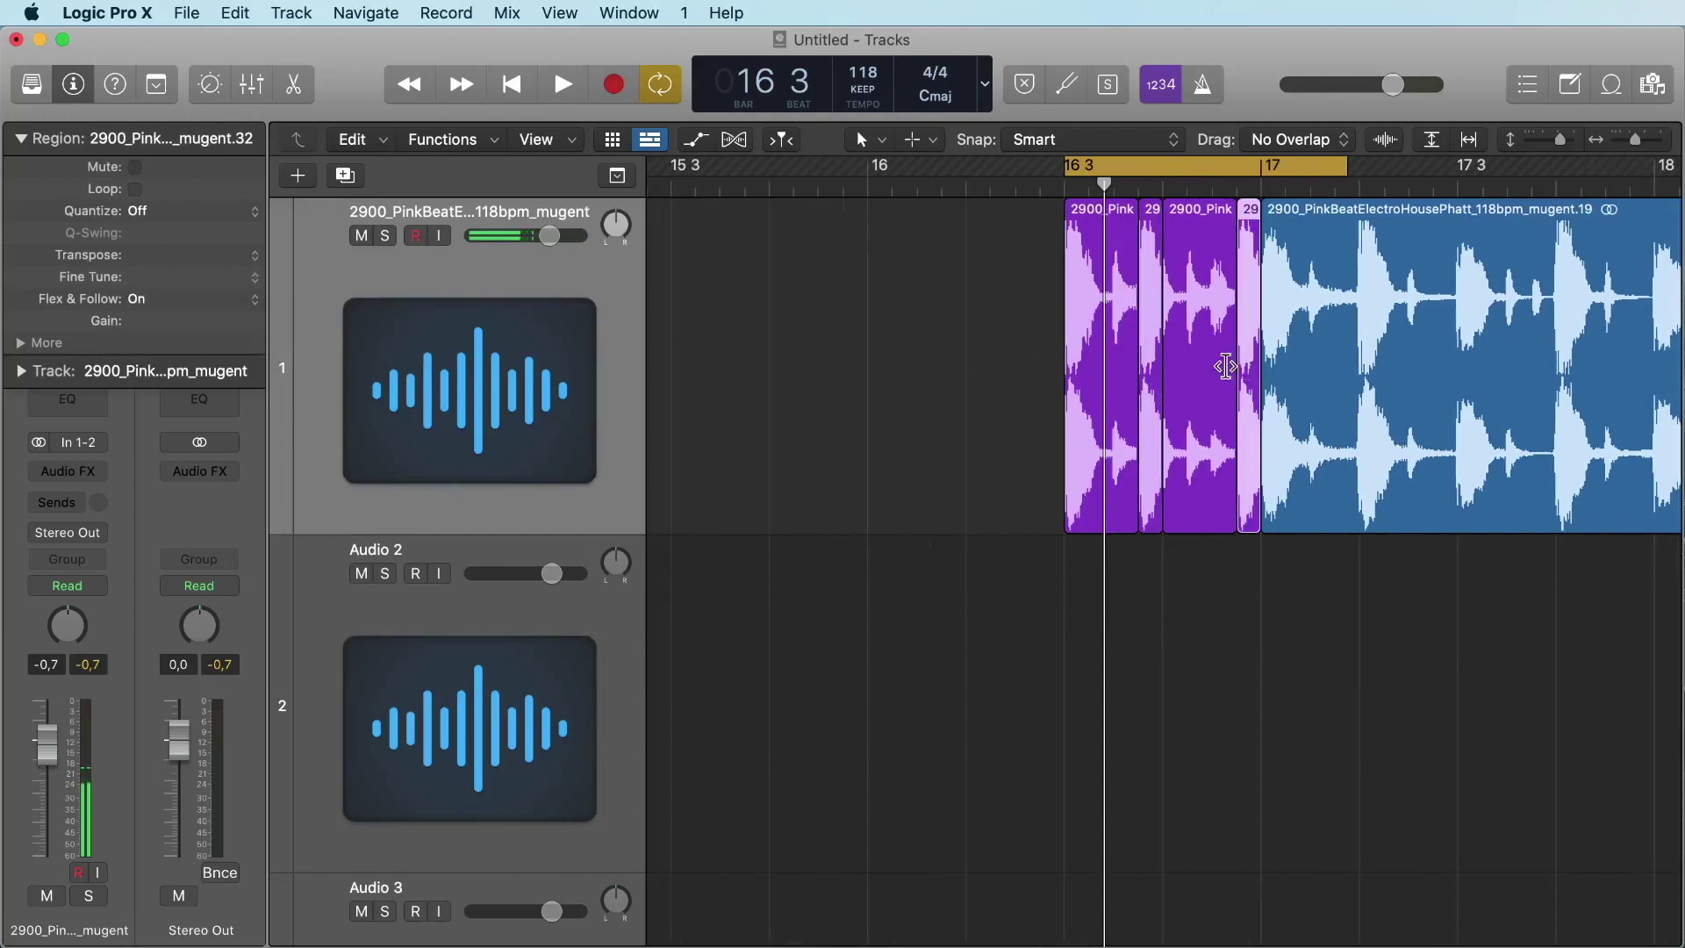
key(alt+c)
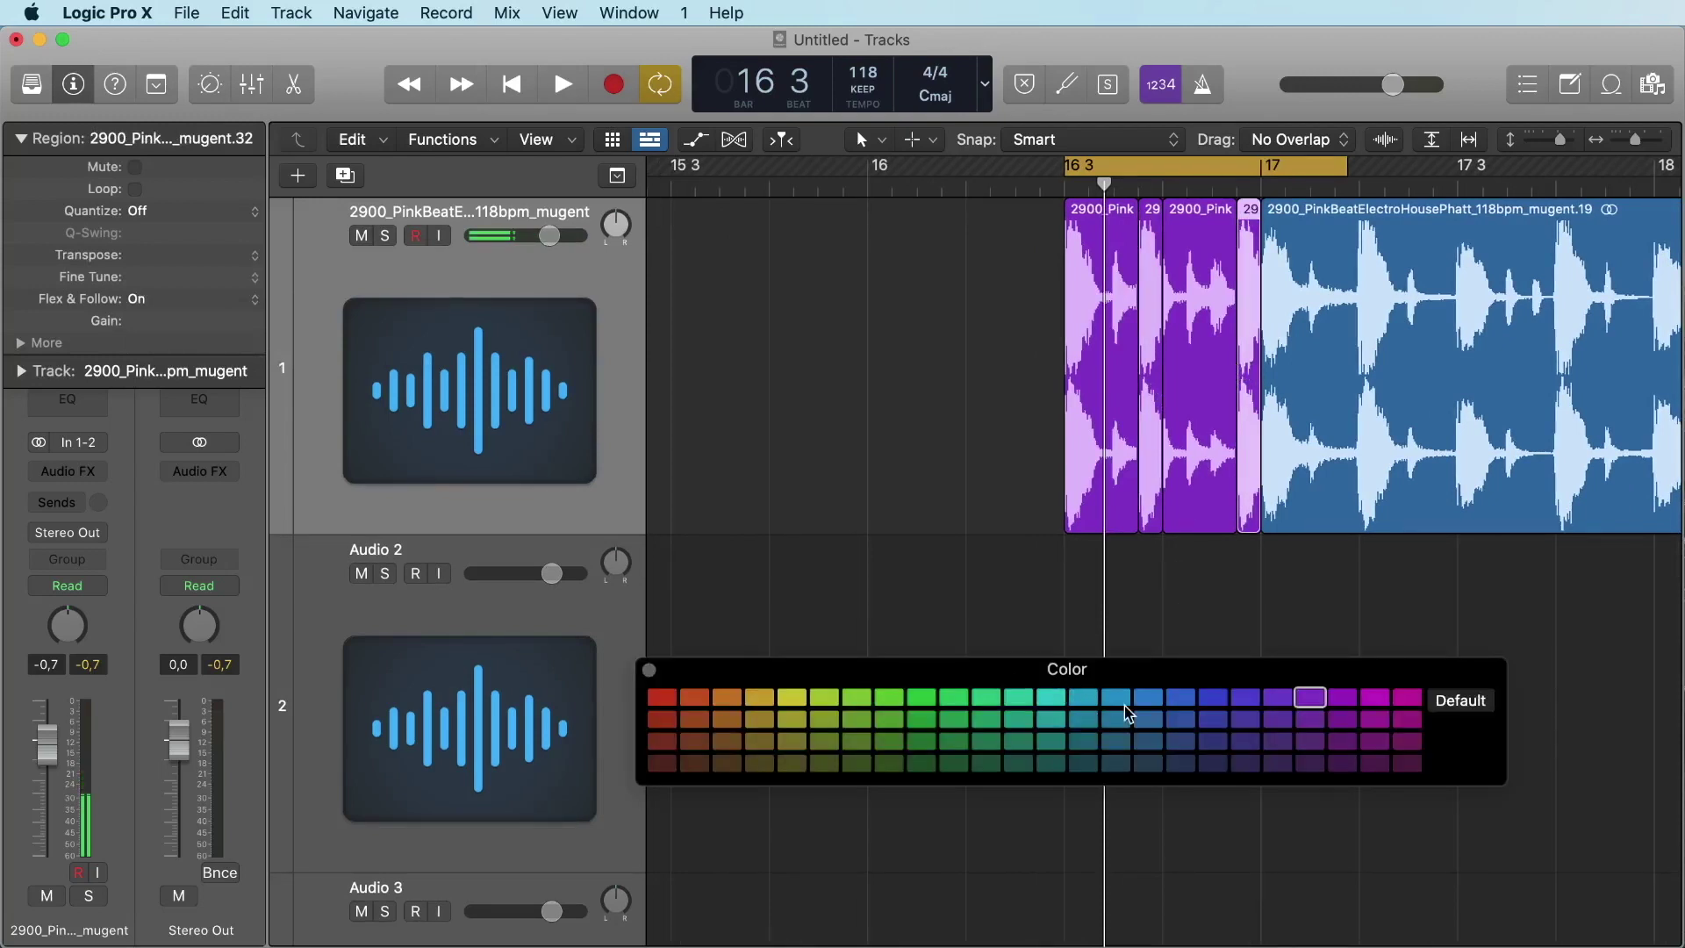
click(1210, 702)
click(1019, 699)
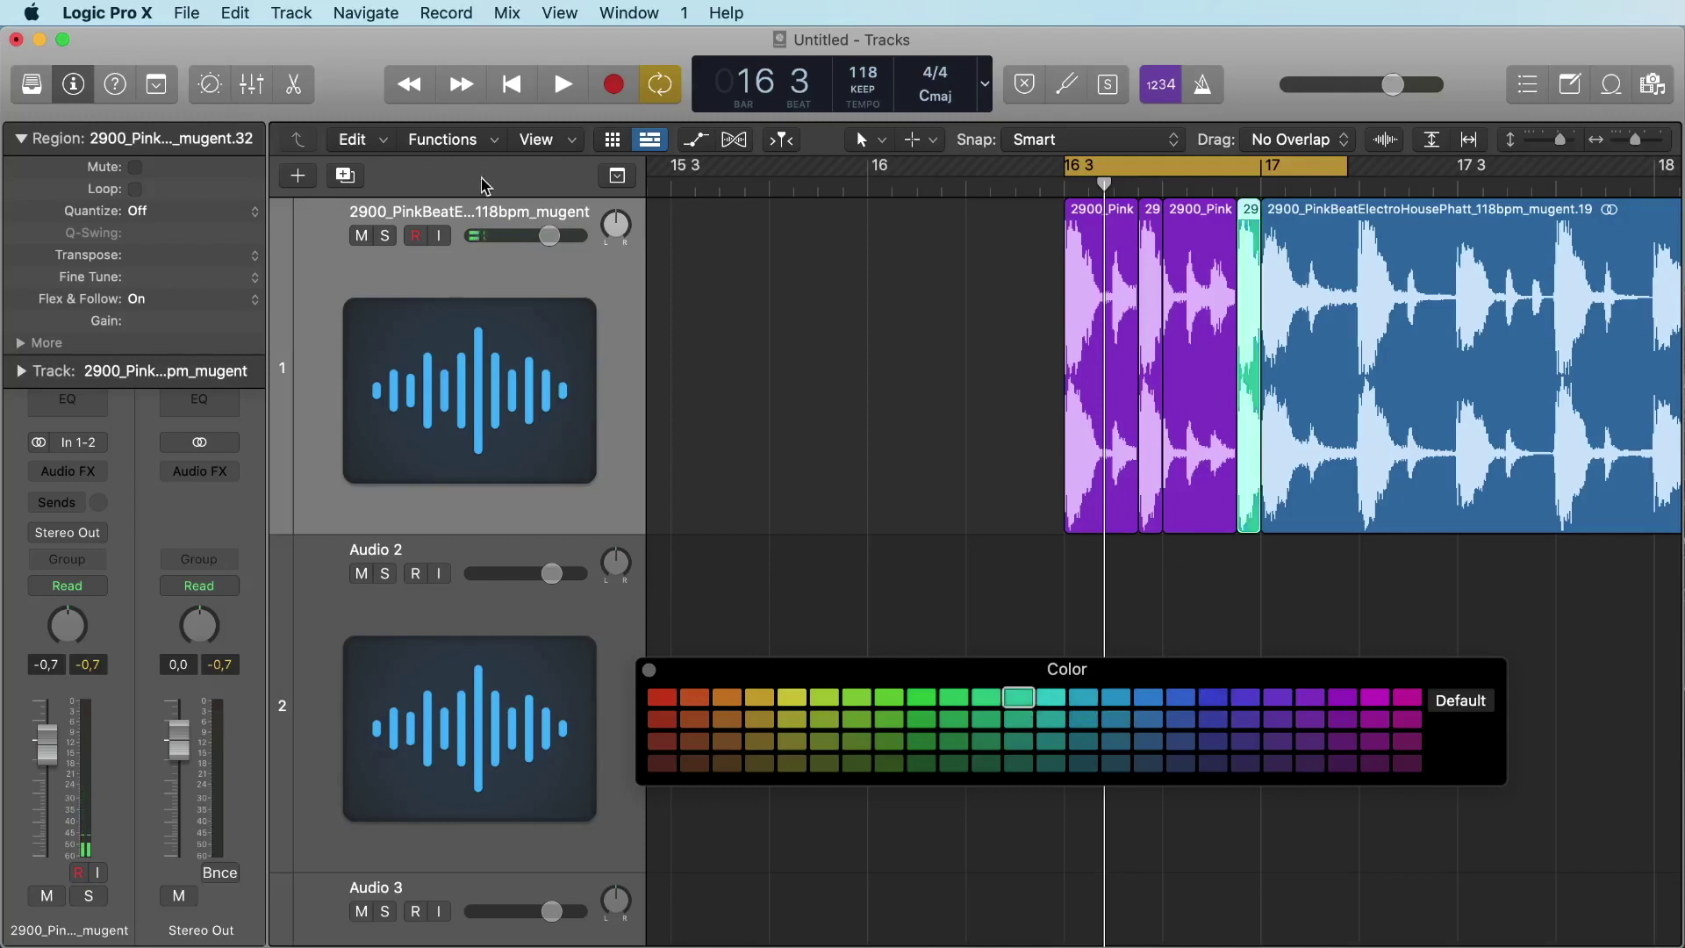
Lower the chop's region gain to -7,0 dB, auditioning the cycle between adjustments
drag(140, 327, 171, 404)
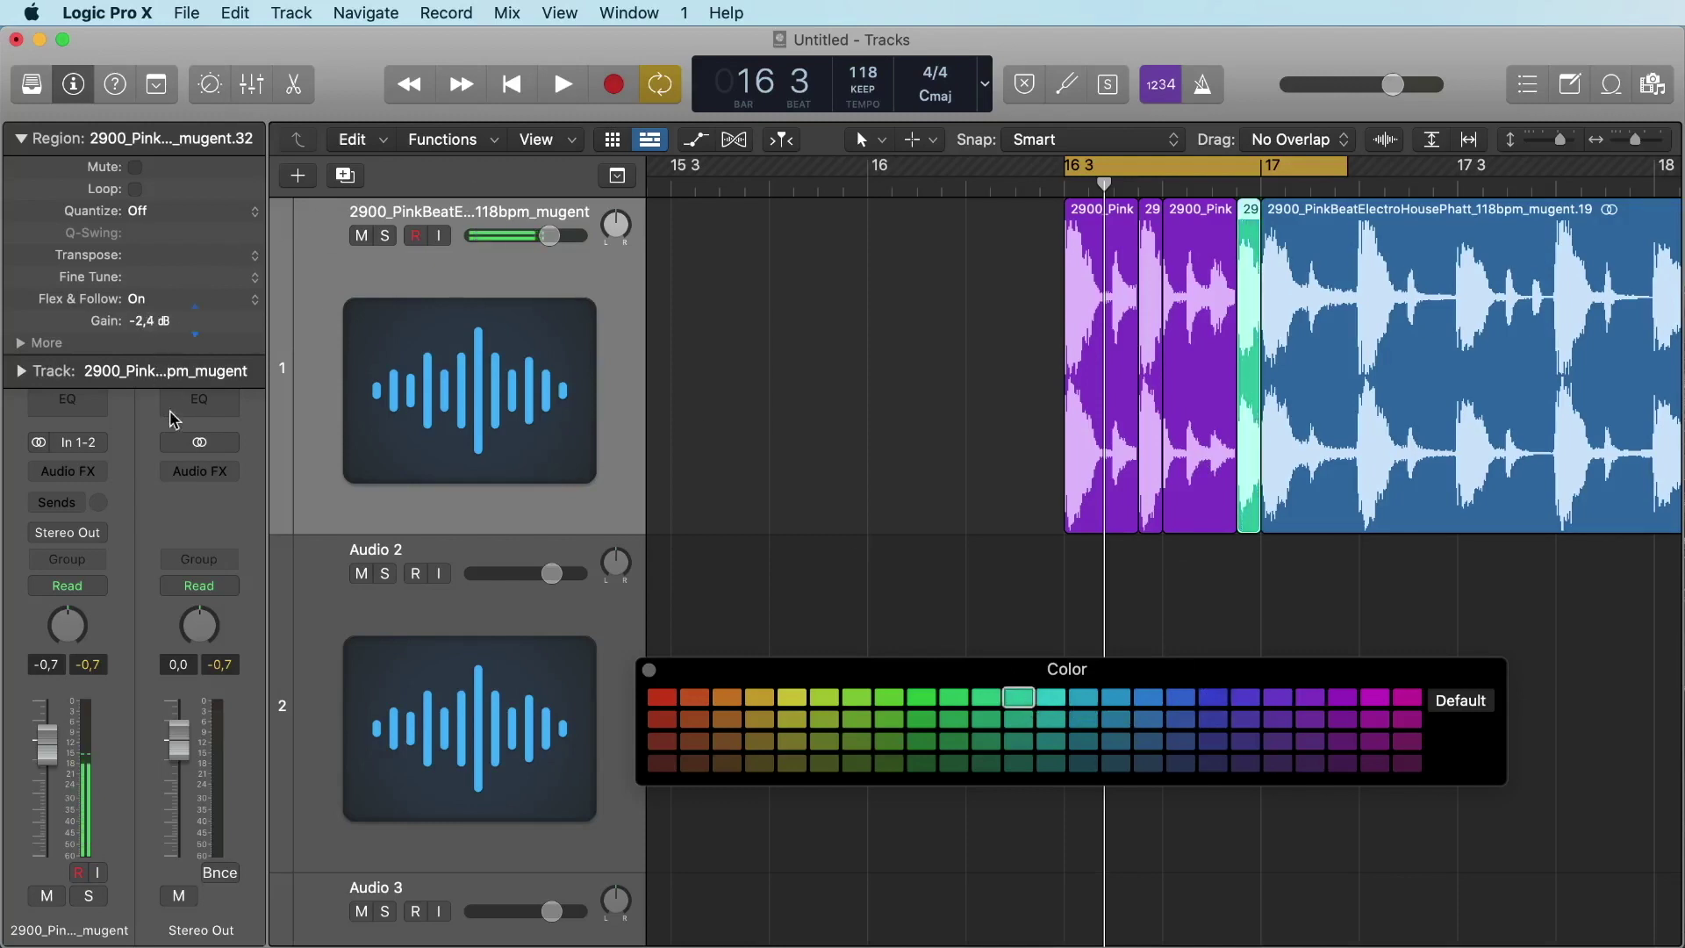
drag(173, 467, 172, 487)
key(space)
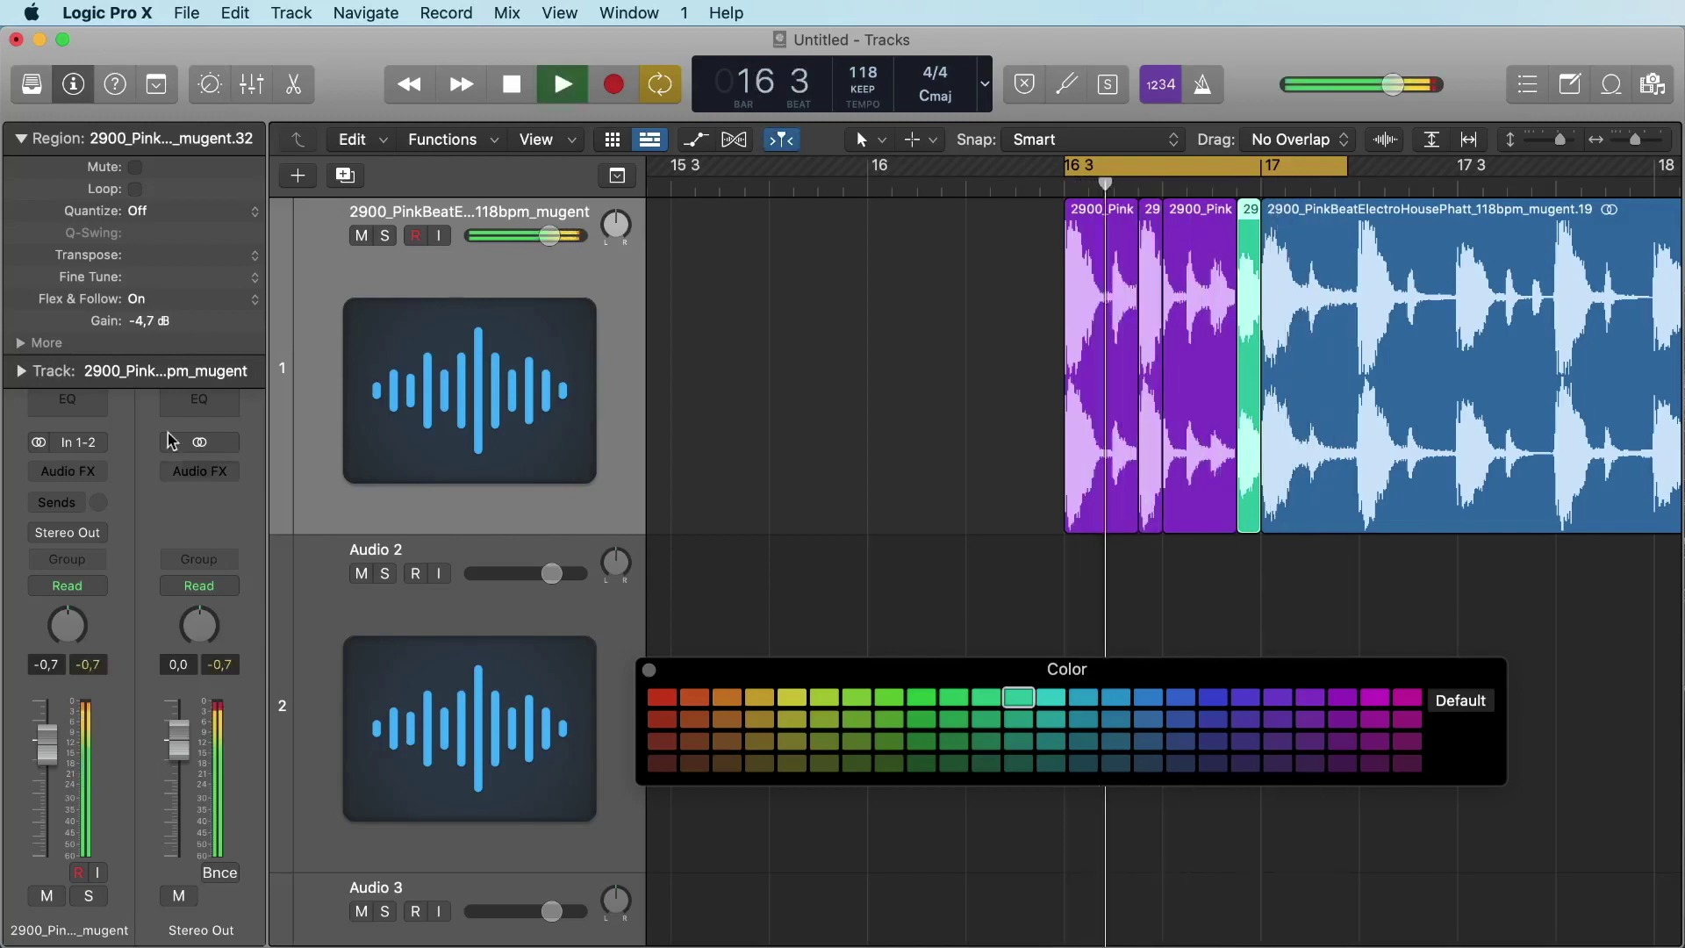
key(space)
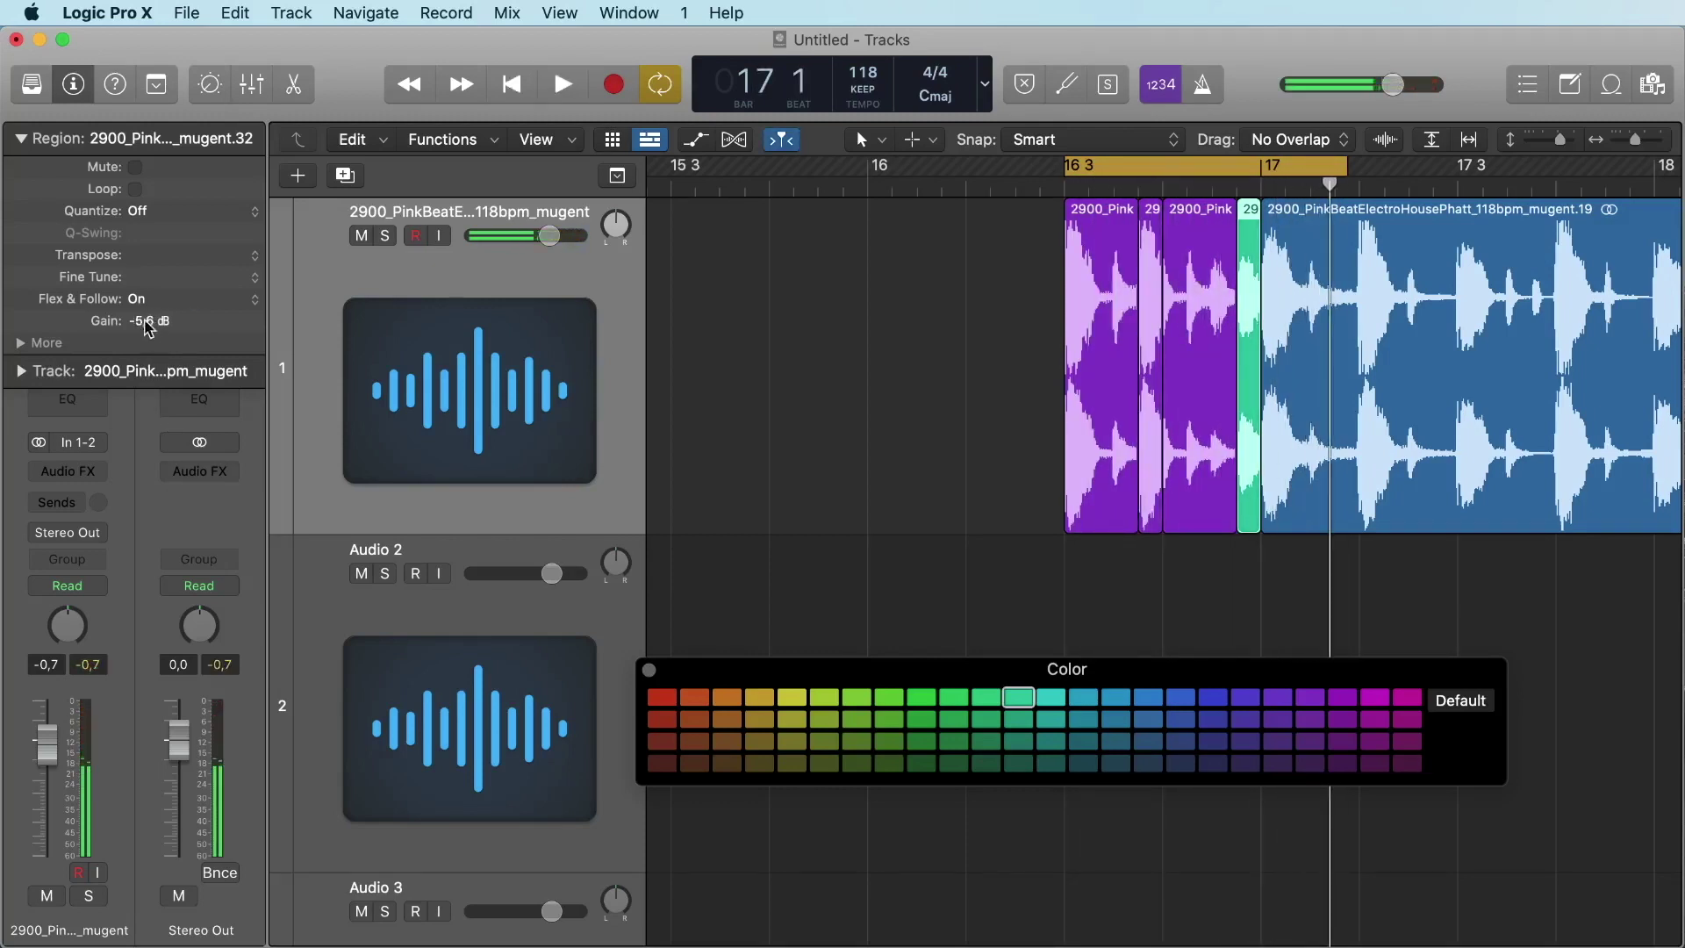
drag(151, 323, 152, 381)
key(space)
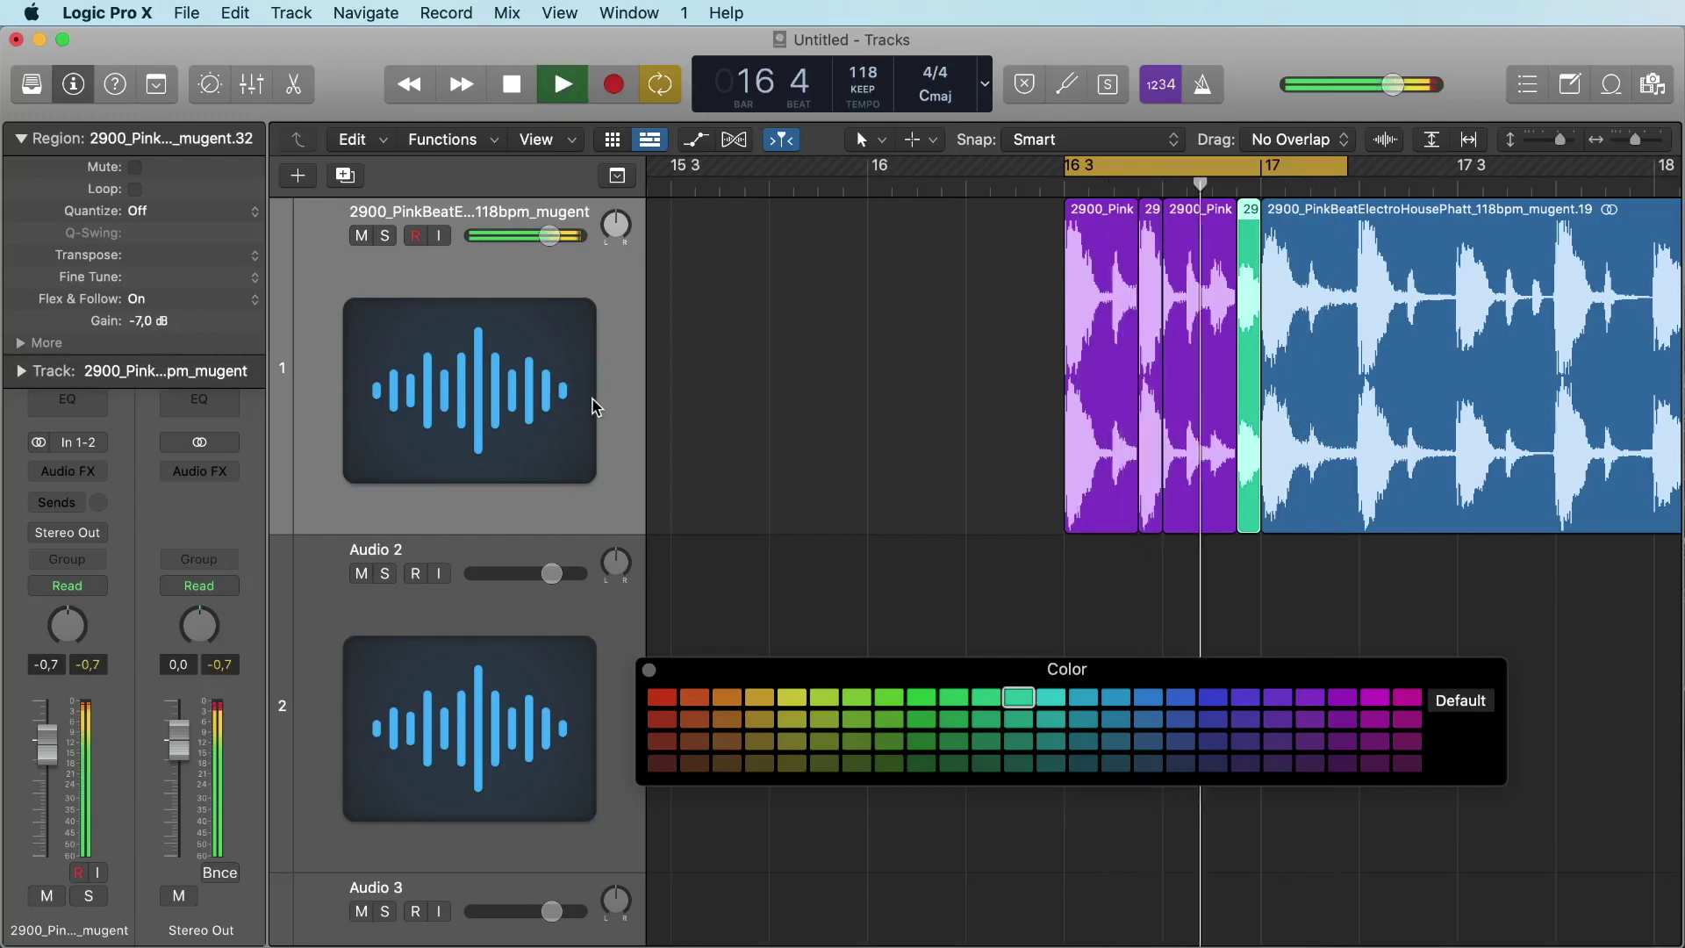
key(space)
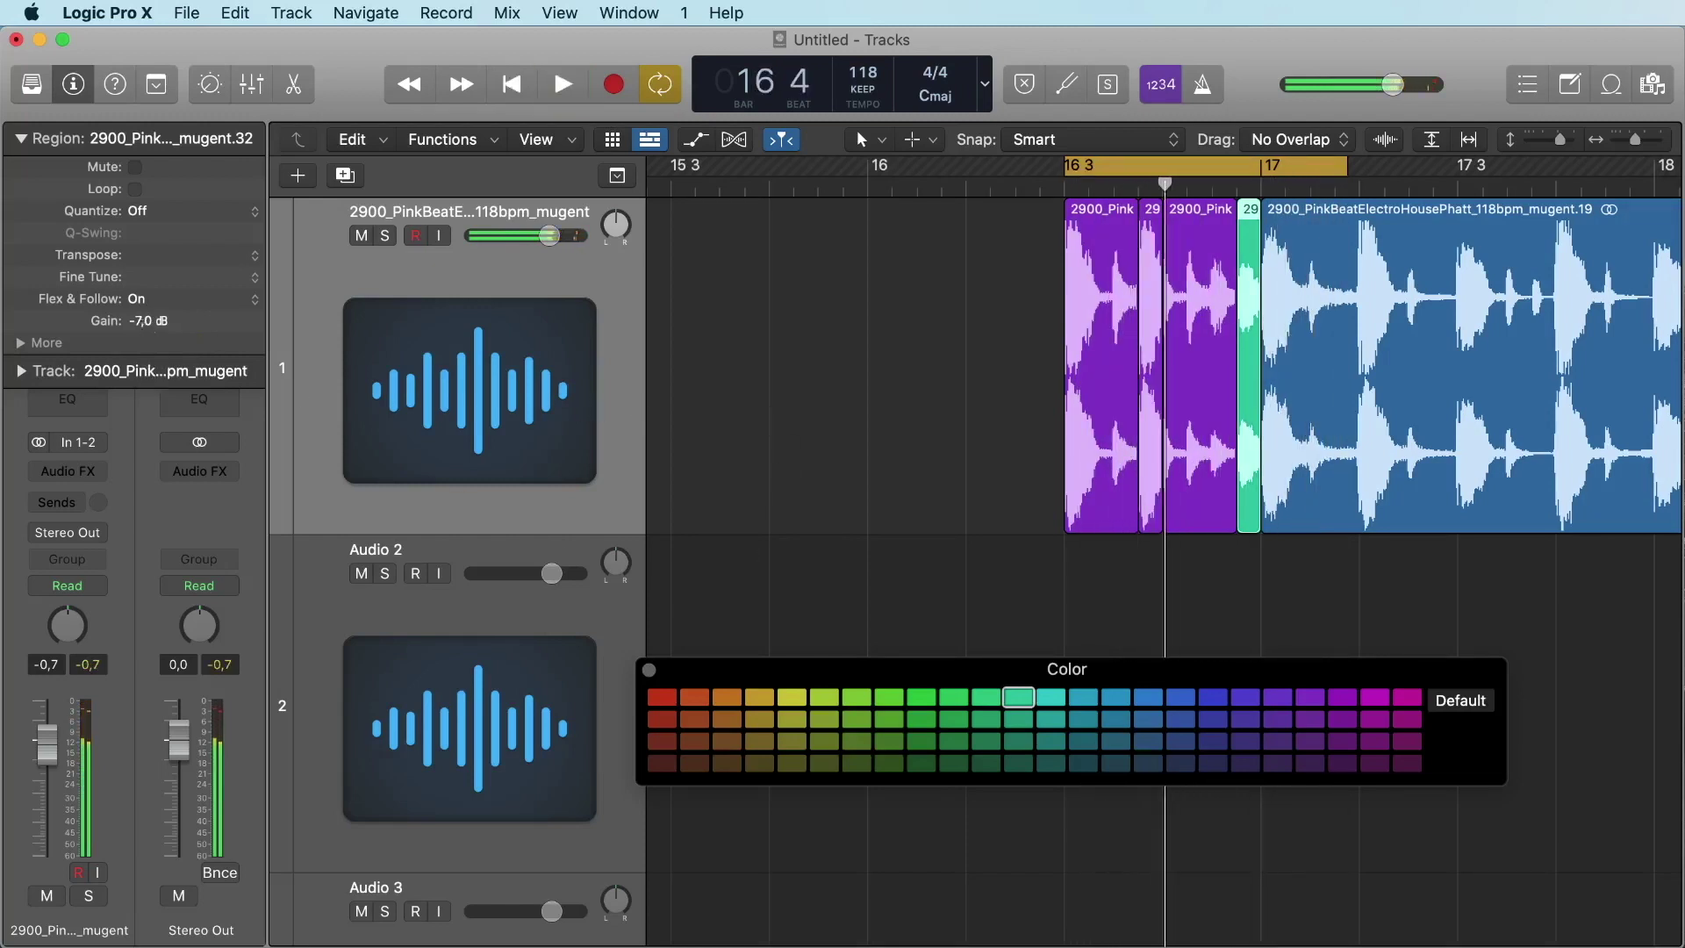
Raise the chop's gain to -6,2 dB and close the colour palette
drag(144, 325, 151, 292)
key(space)
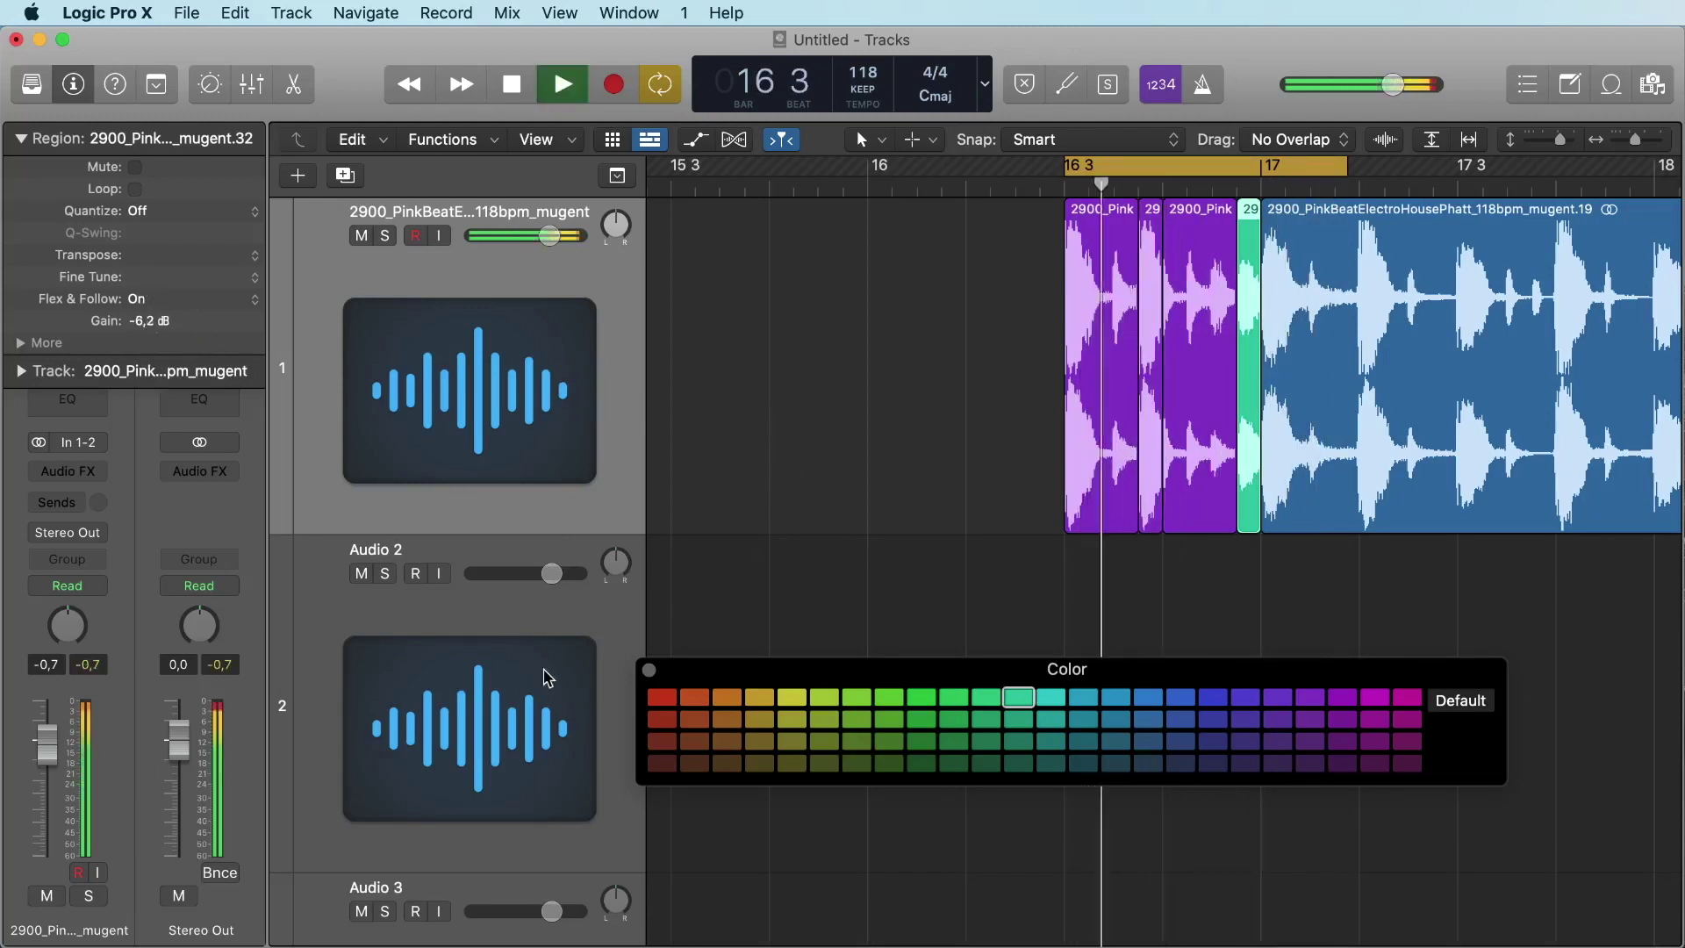
click(651, 672)
key(space)
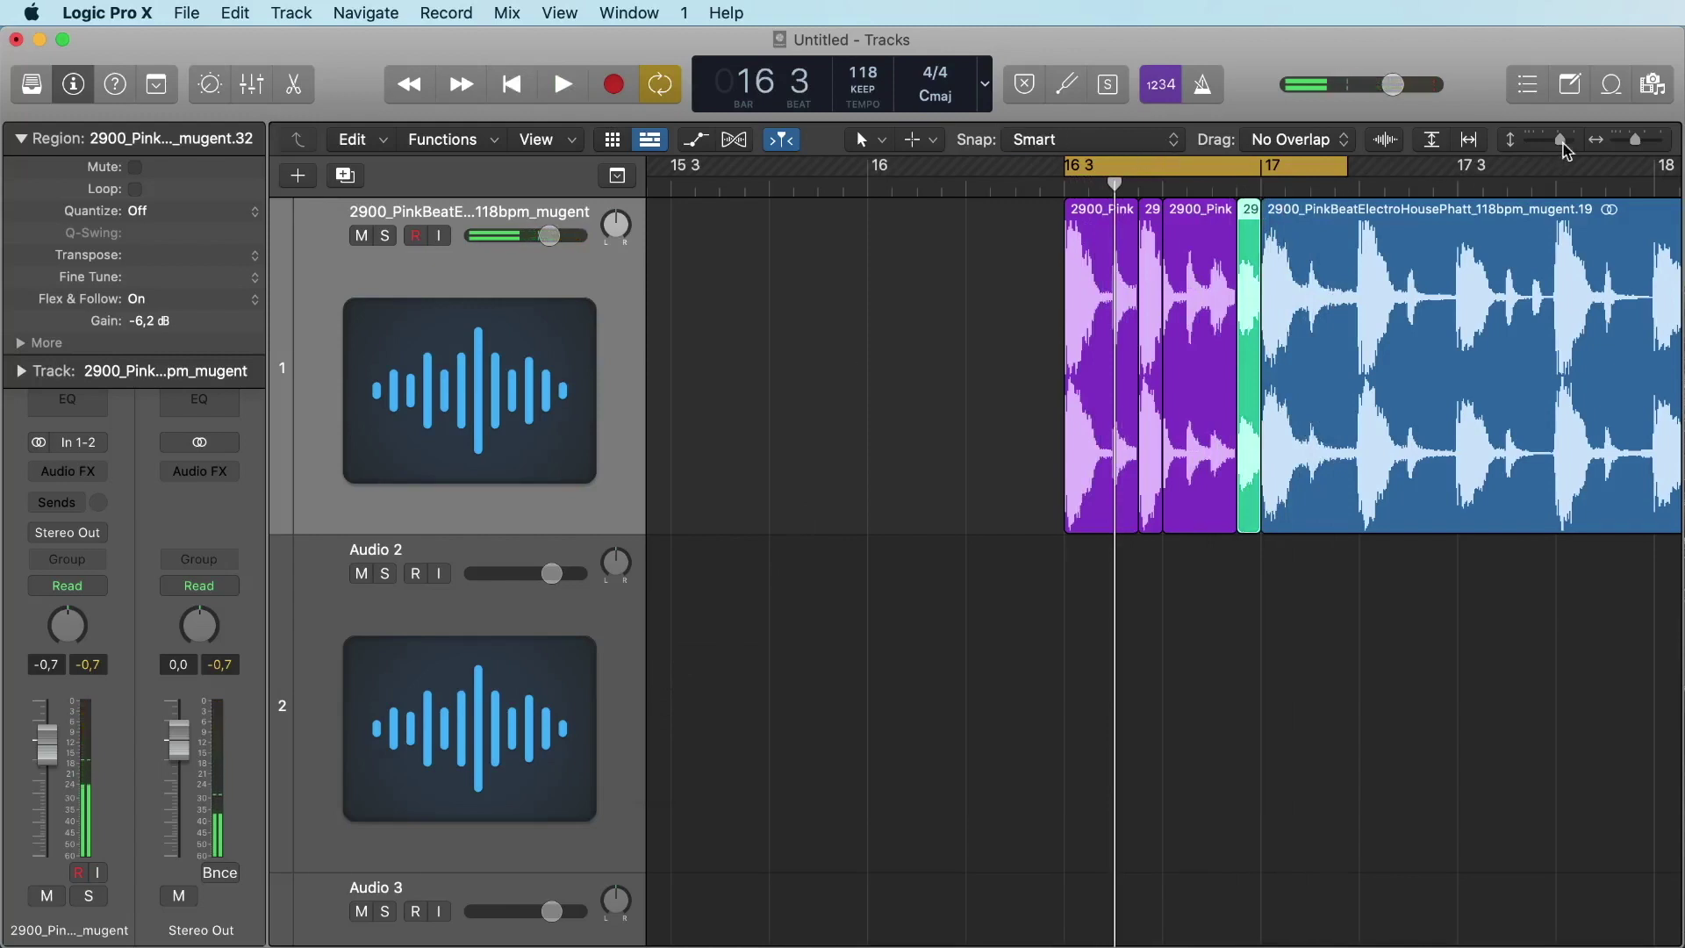
Loop the opening beat region out to bar 16, turn Cycle off, and play from bar 15
drag(1568, 151, 1623, 145)
drag(768, 219, 1218, 227)
drag(1134, 175, 1396, 184)
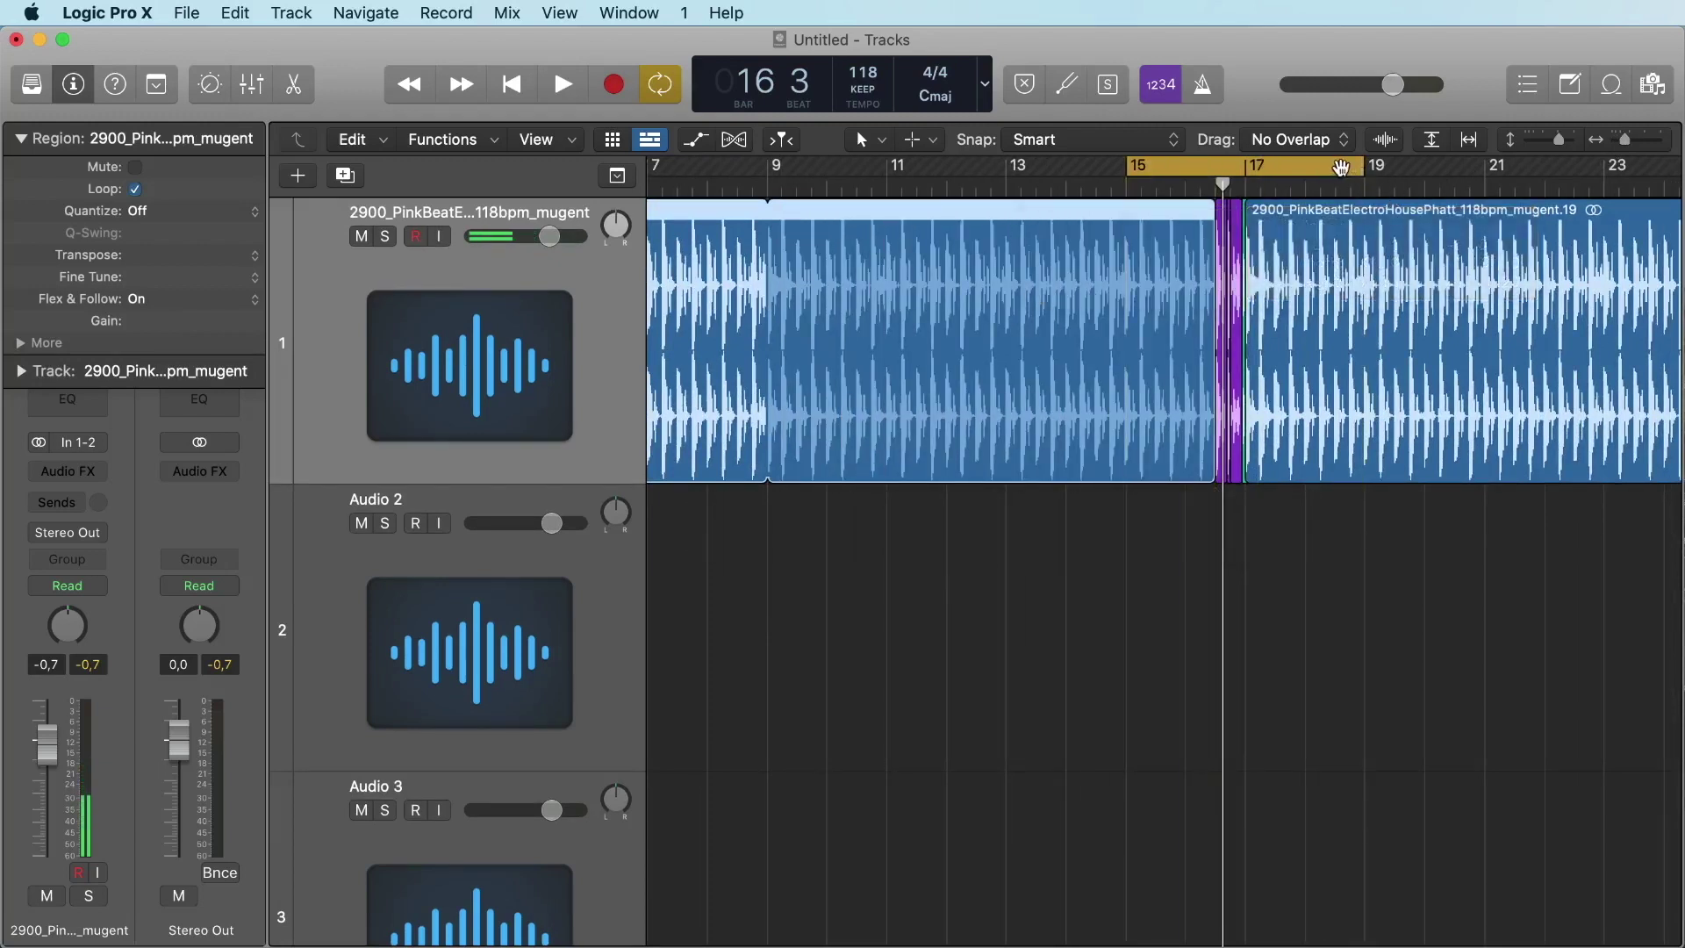
click(1308, 180)
click(1130, 187)
key(space)
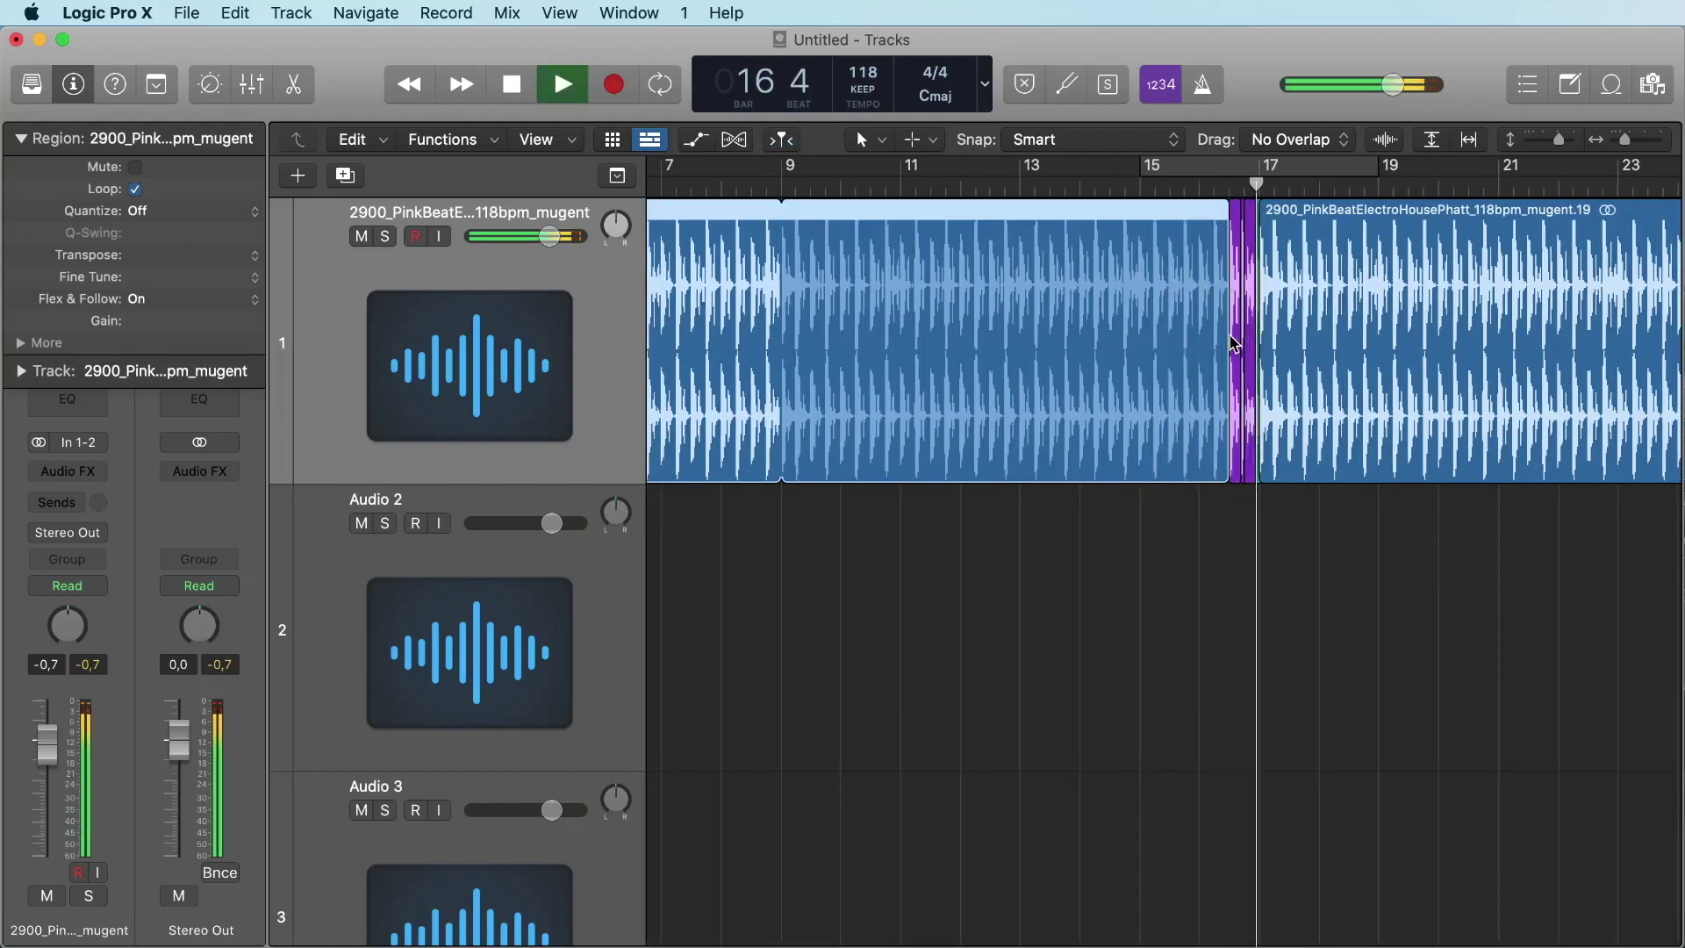
key(space)
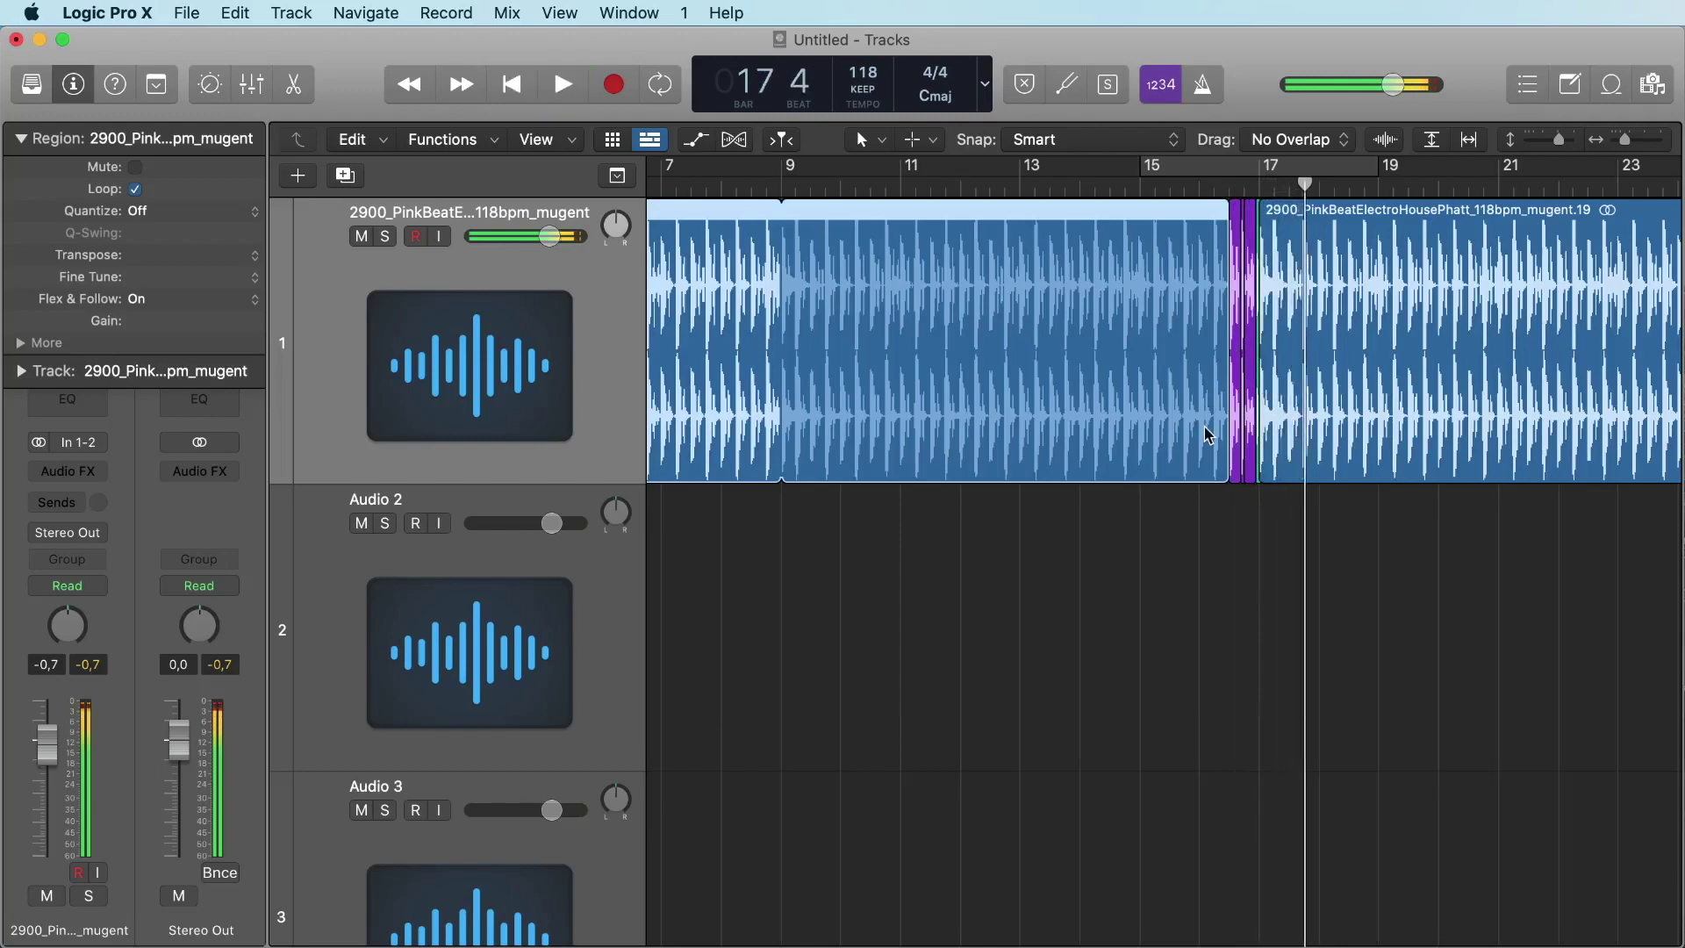
Switch from Logic over to the Chrome browser
scroll(1175, 424, right, 5)
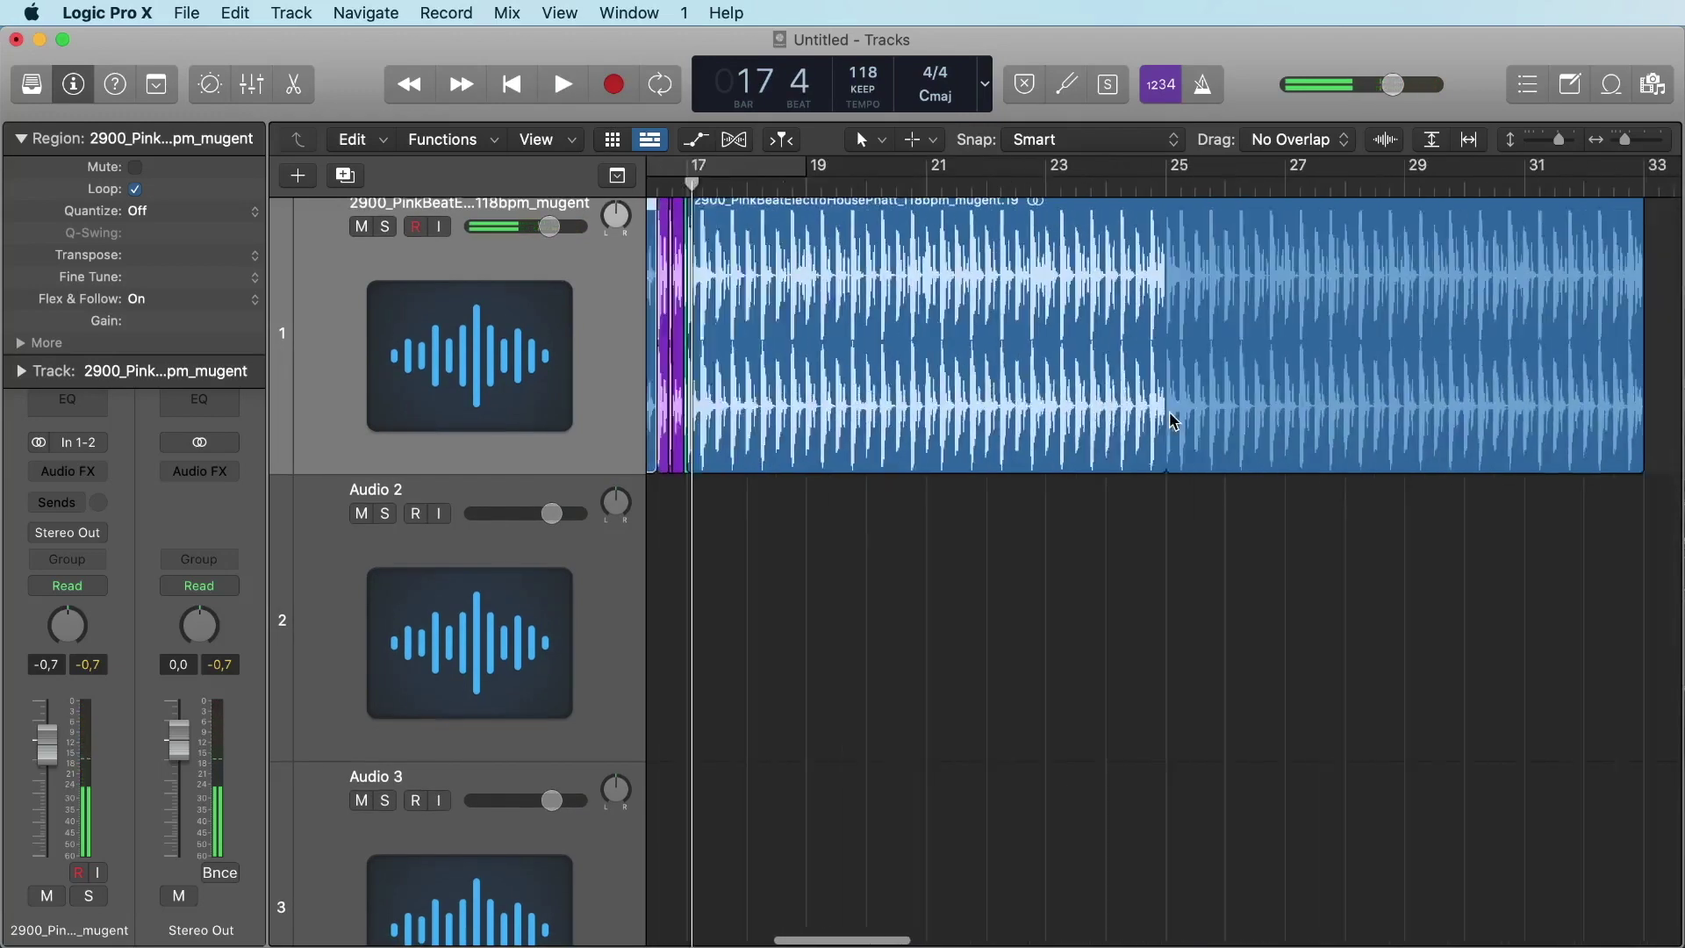
scroll(1180, 418, left, 10)
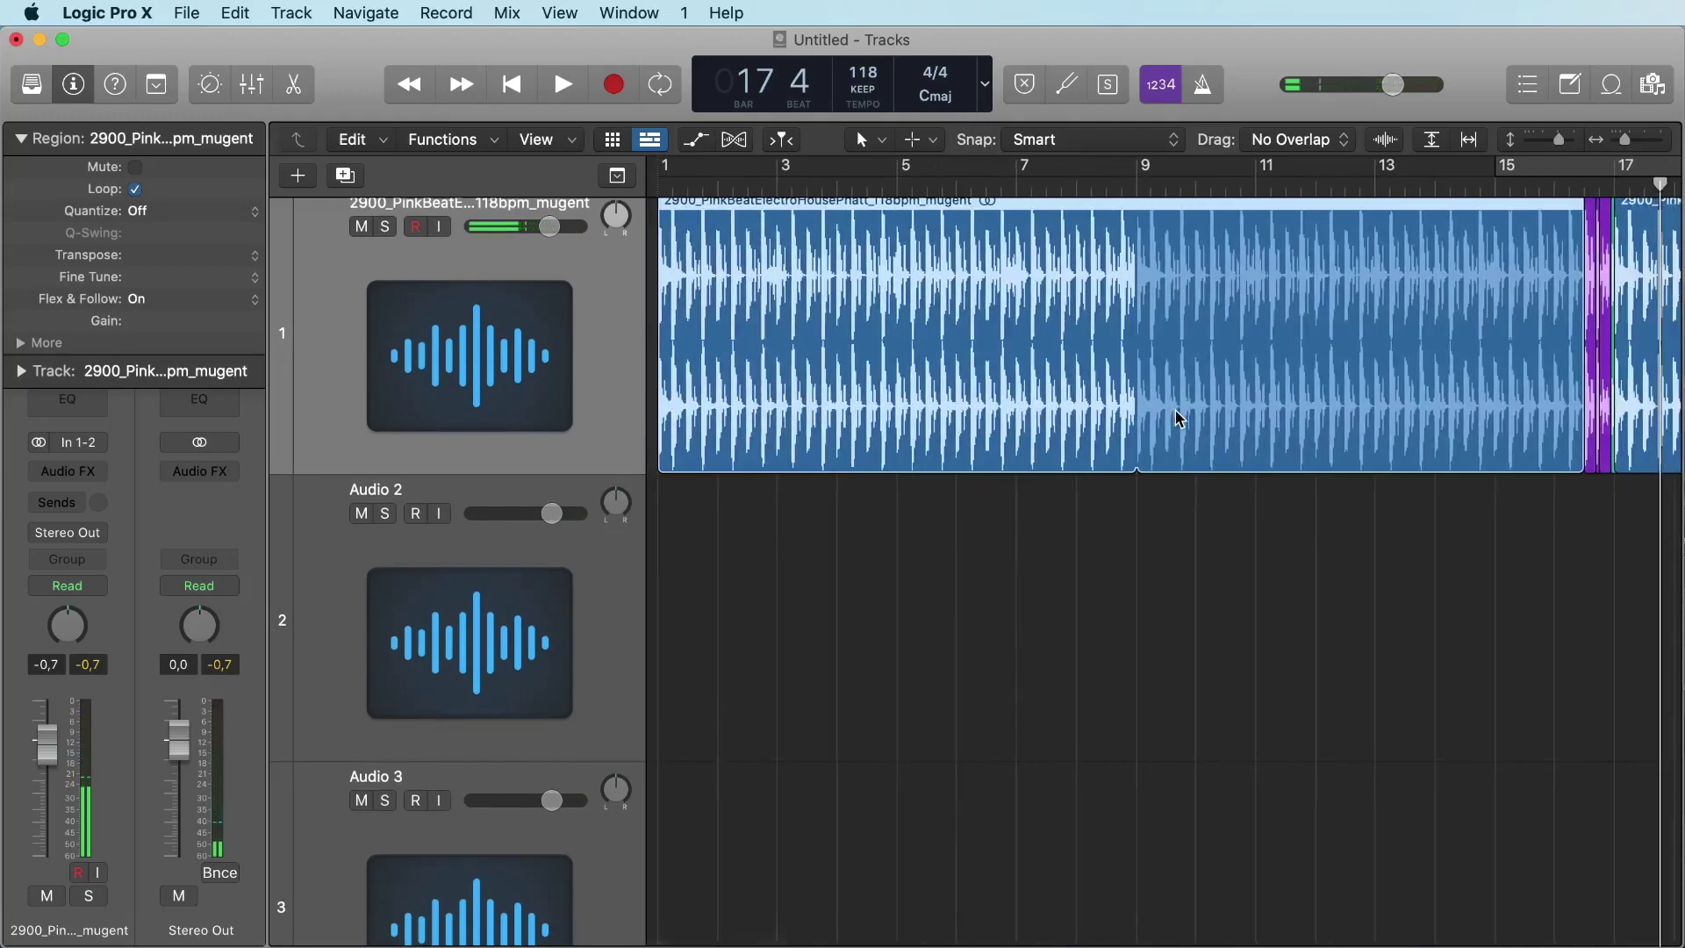
key(super+Tab)
key(super+Tab)
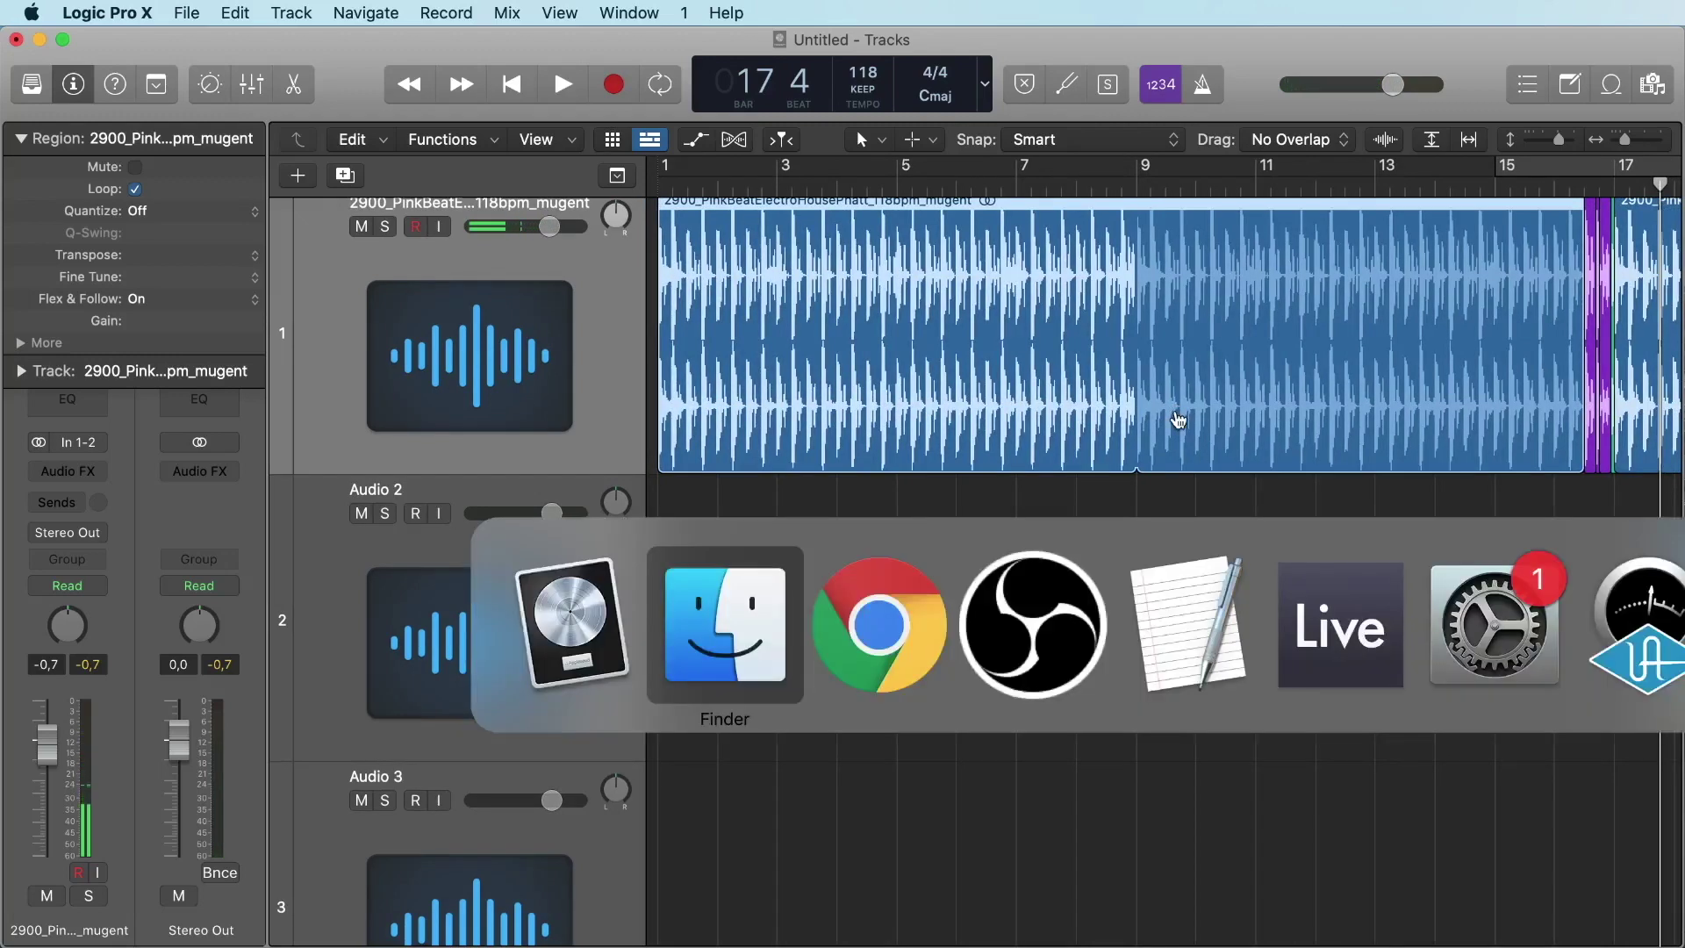
Open mugent.com in a new window and filter to the bass group and pink 118 Gm family
key(super+n)
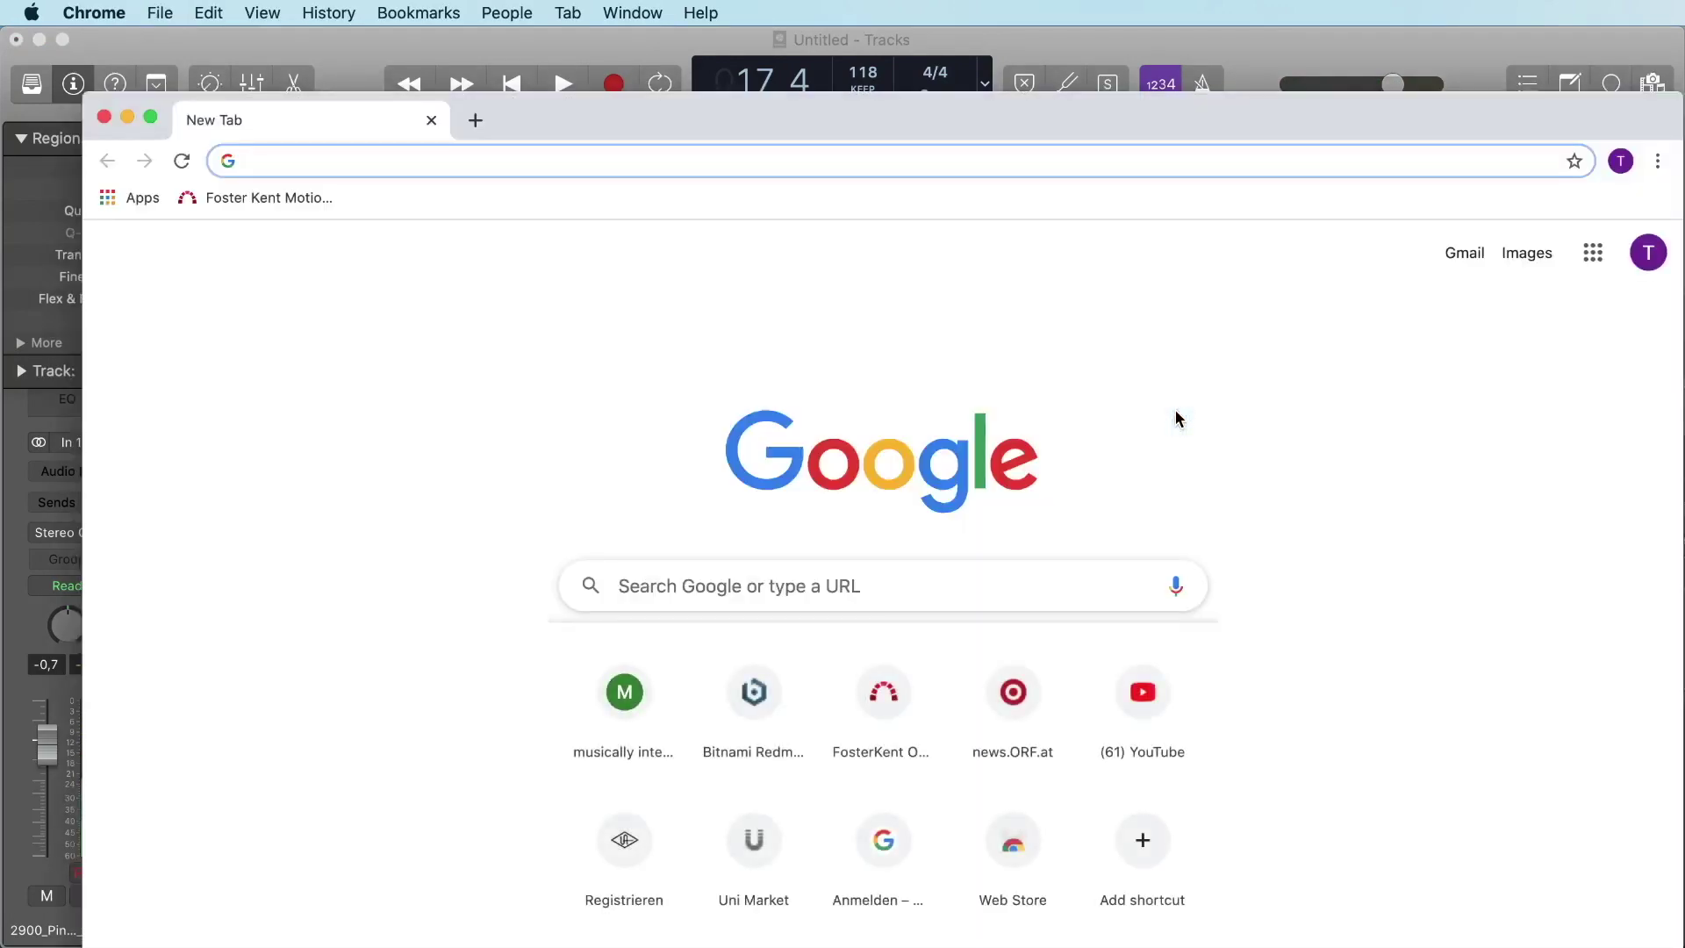
text(mugent)
key(Return)
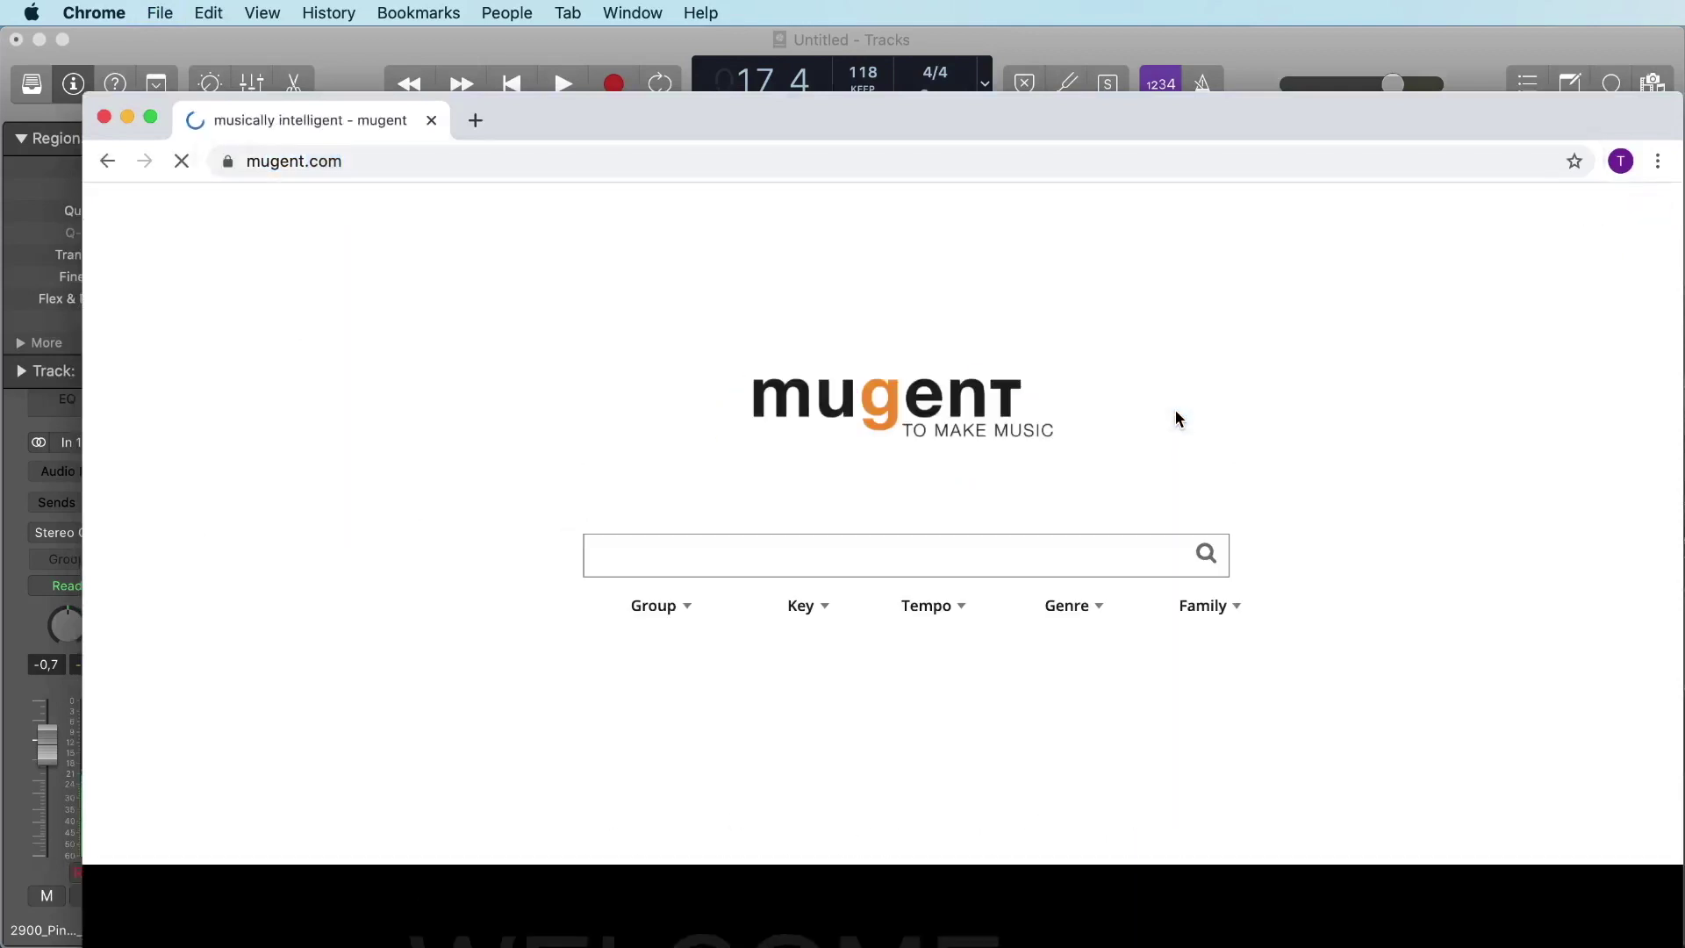
click(676, 601)
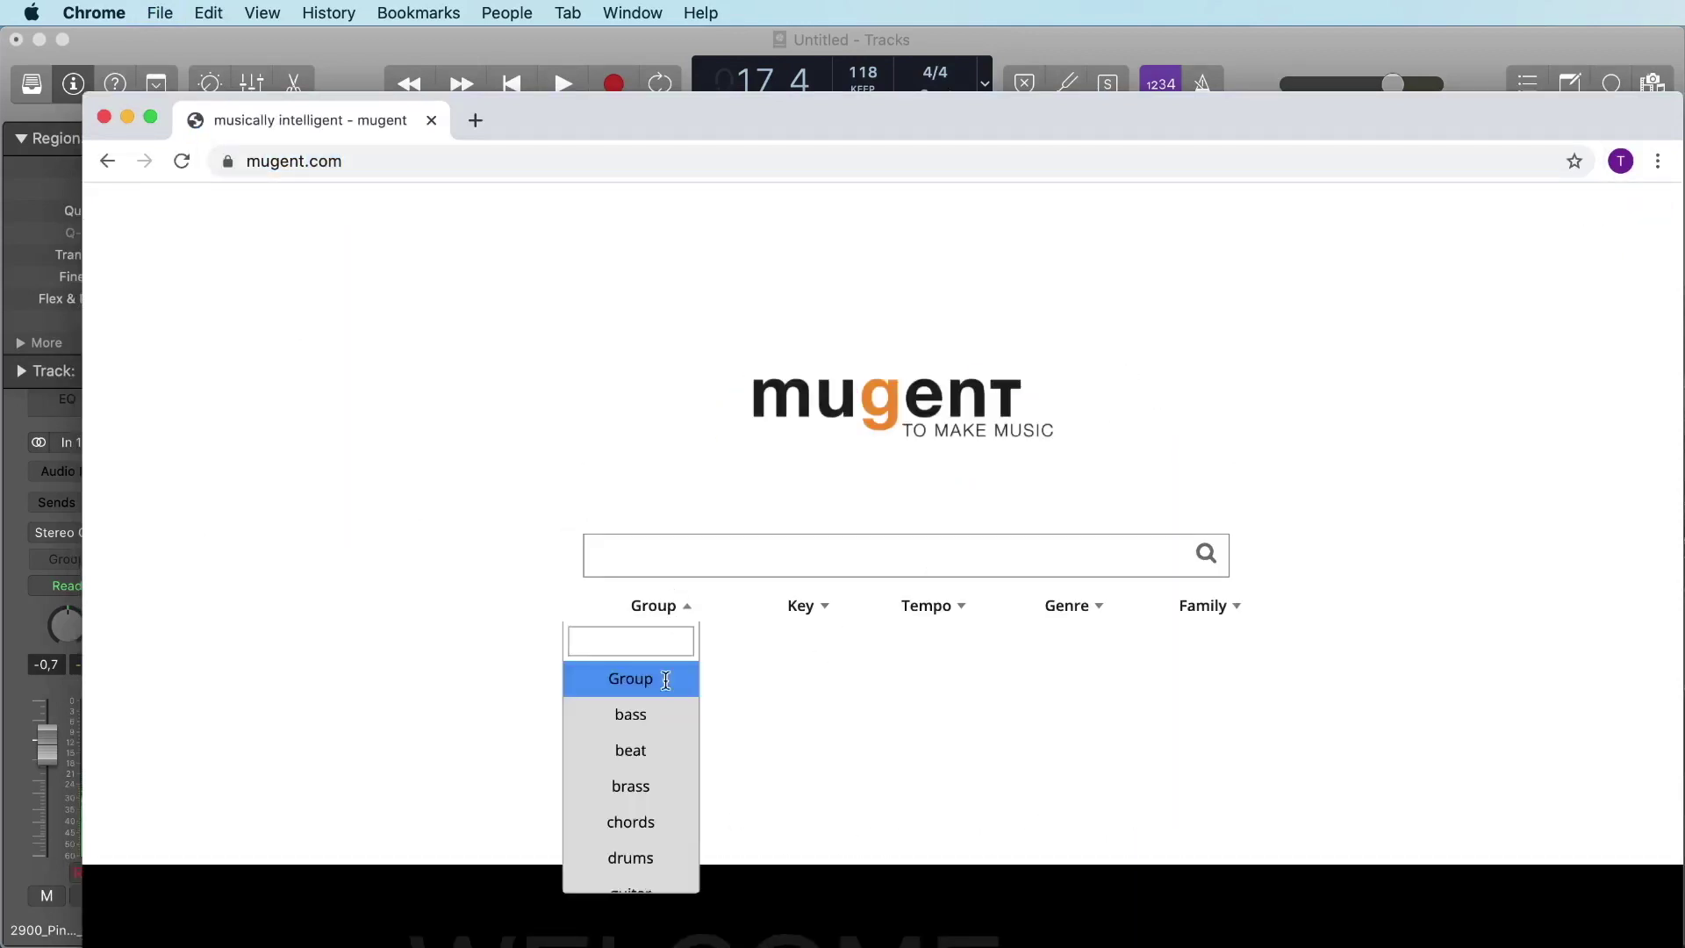
click(666, 715)
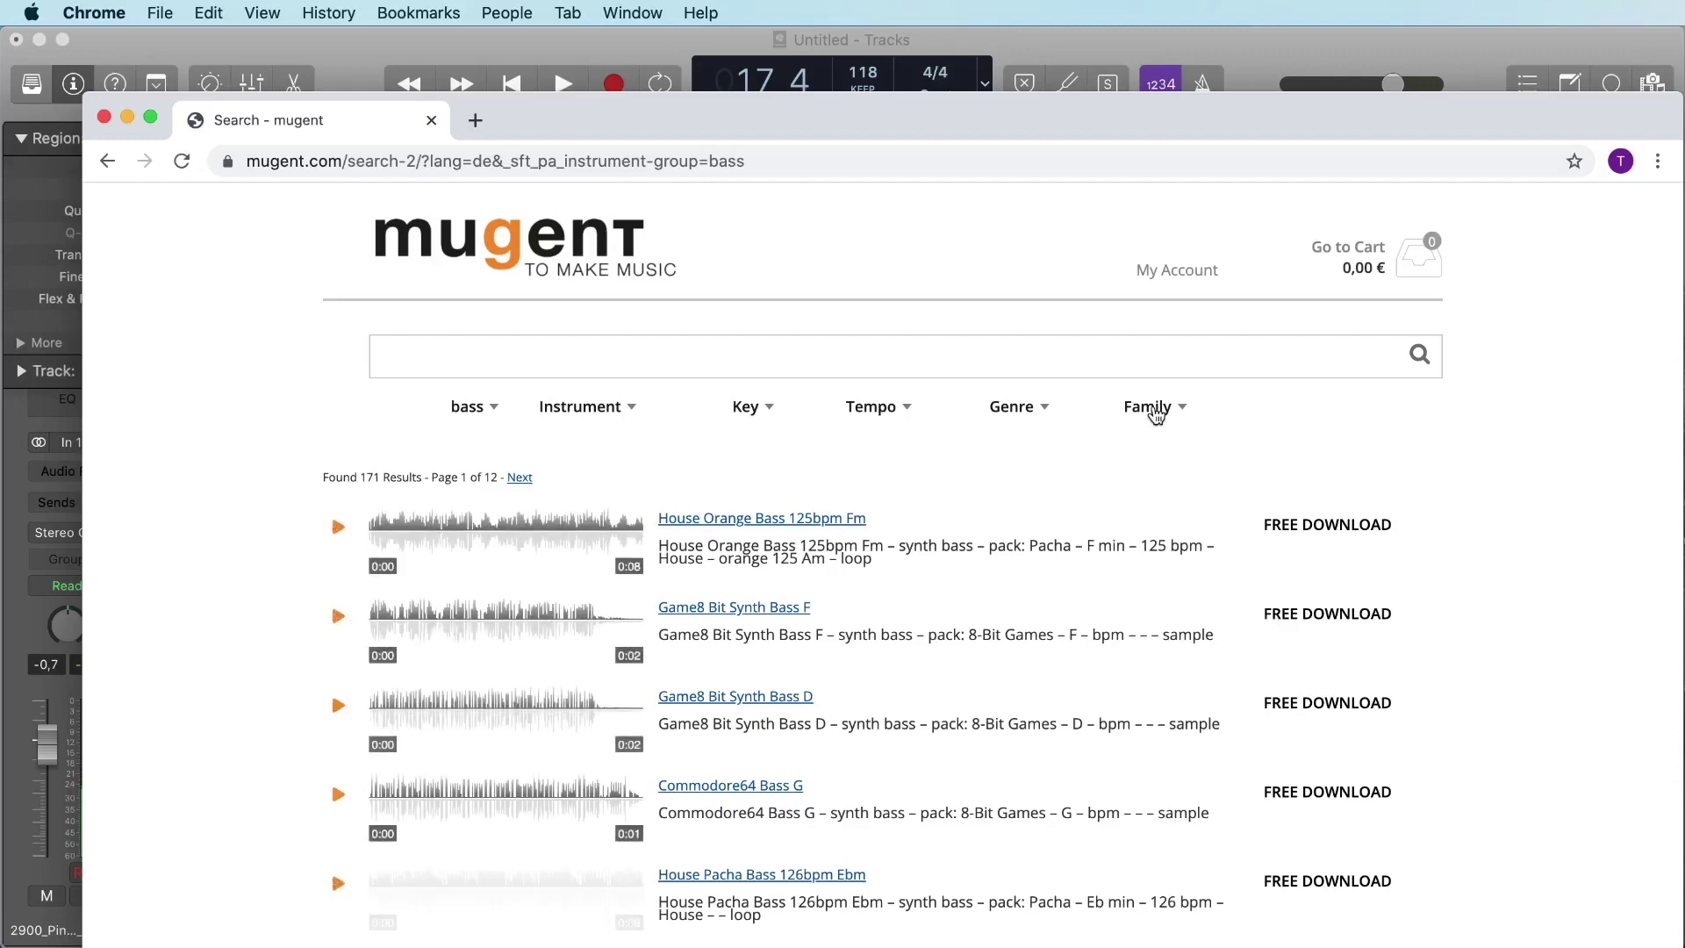
click(1156, 409)
scroll(1123, 562, down, 3)
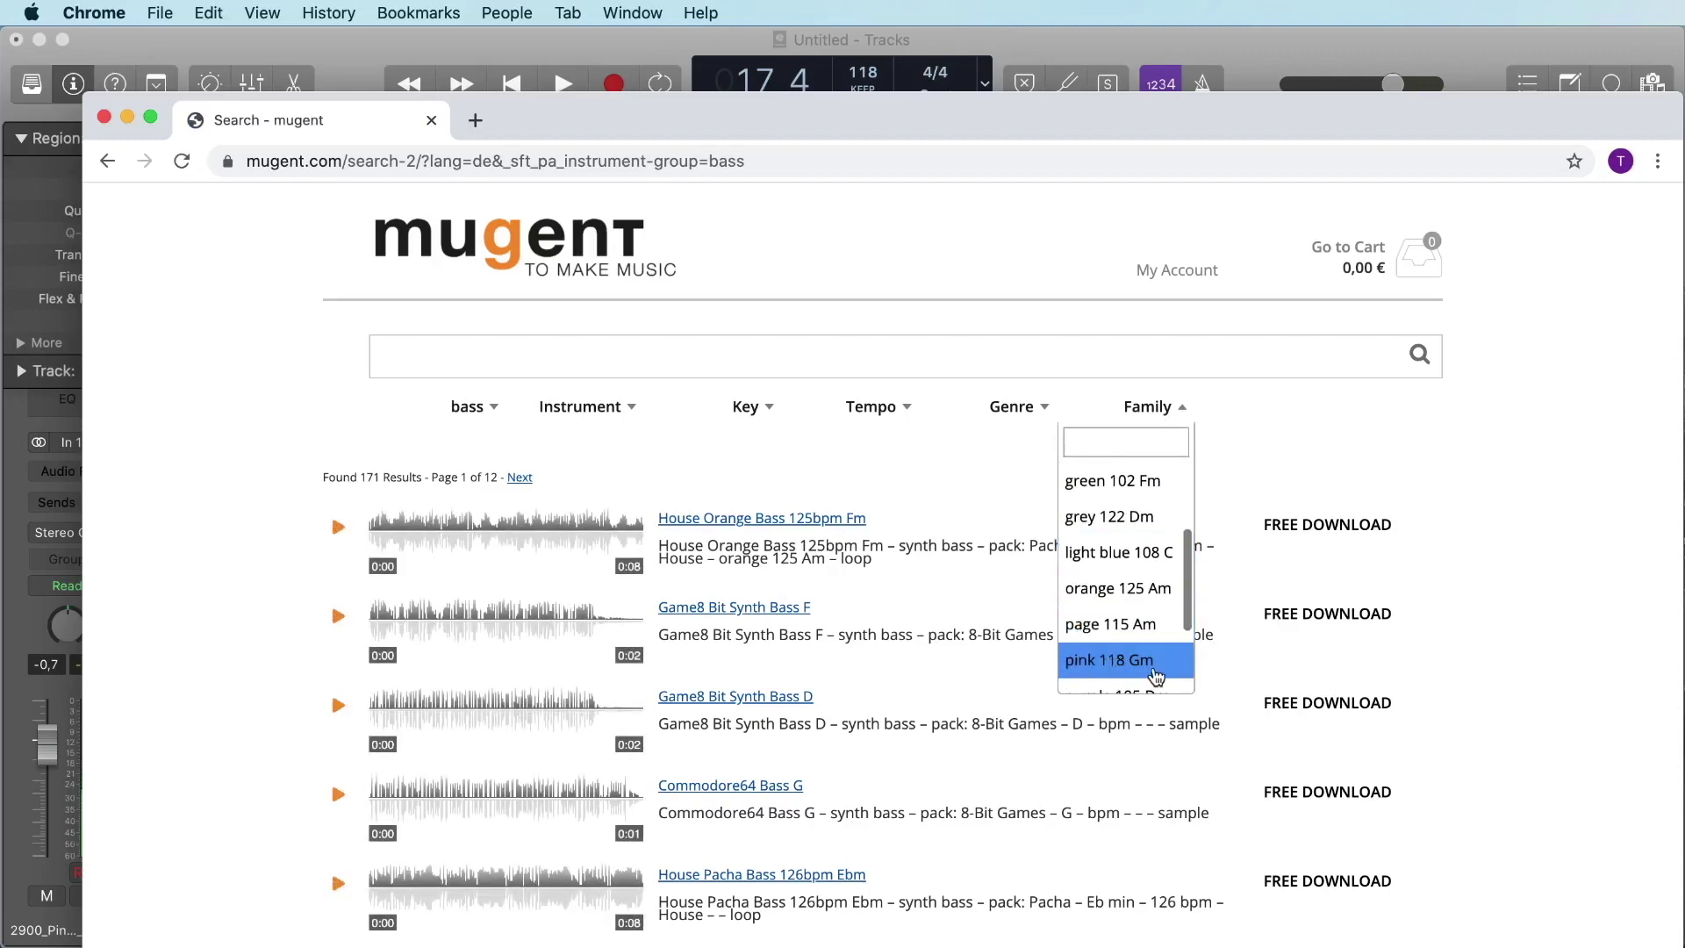
click(1156, 667)
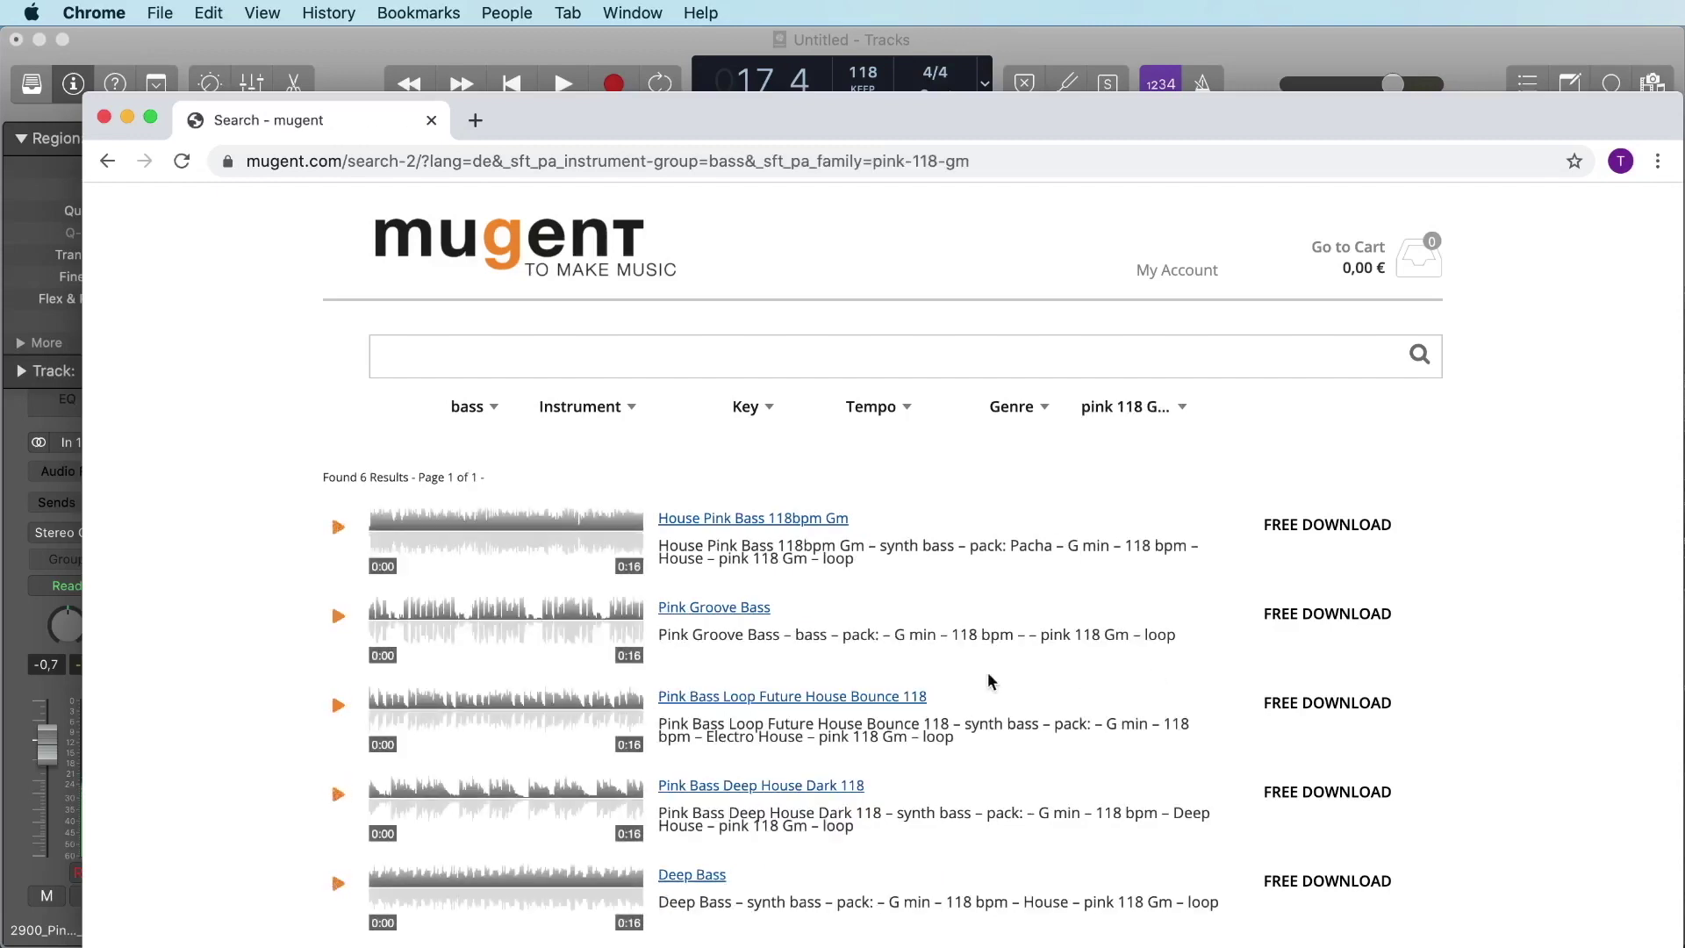
Preview the Pink Bass Deep House Dark 118 and Pink House Bass loops, then close the window
scroll(426, 711, down, 2)
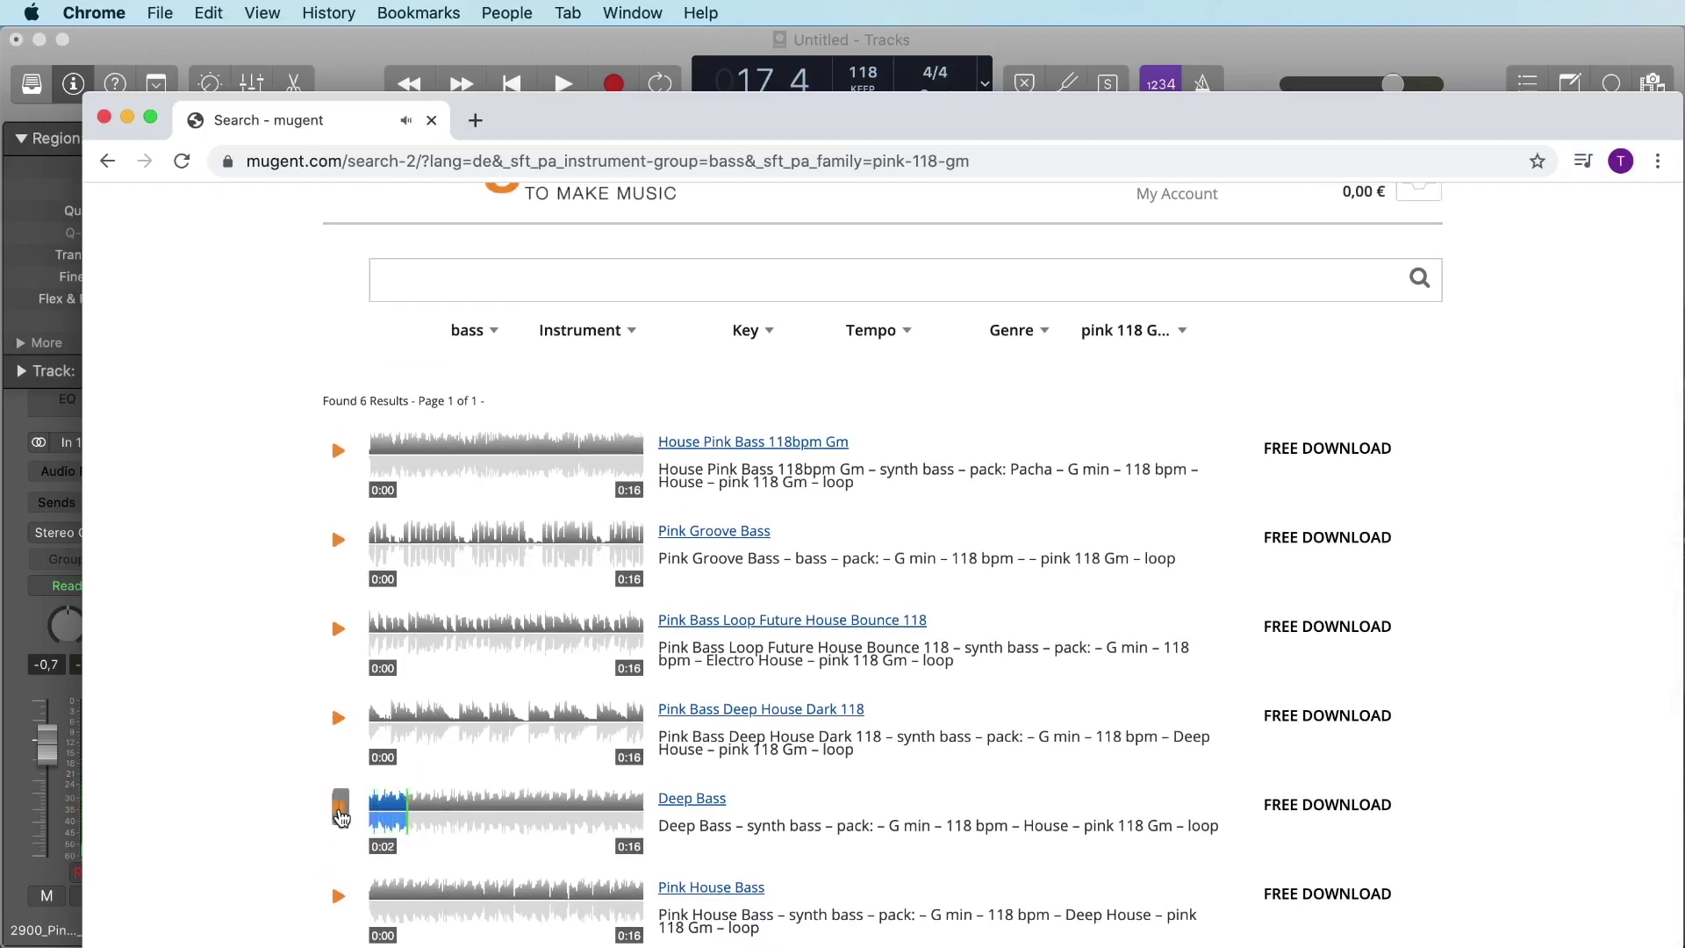
click(339, 718)
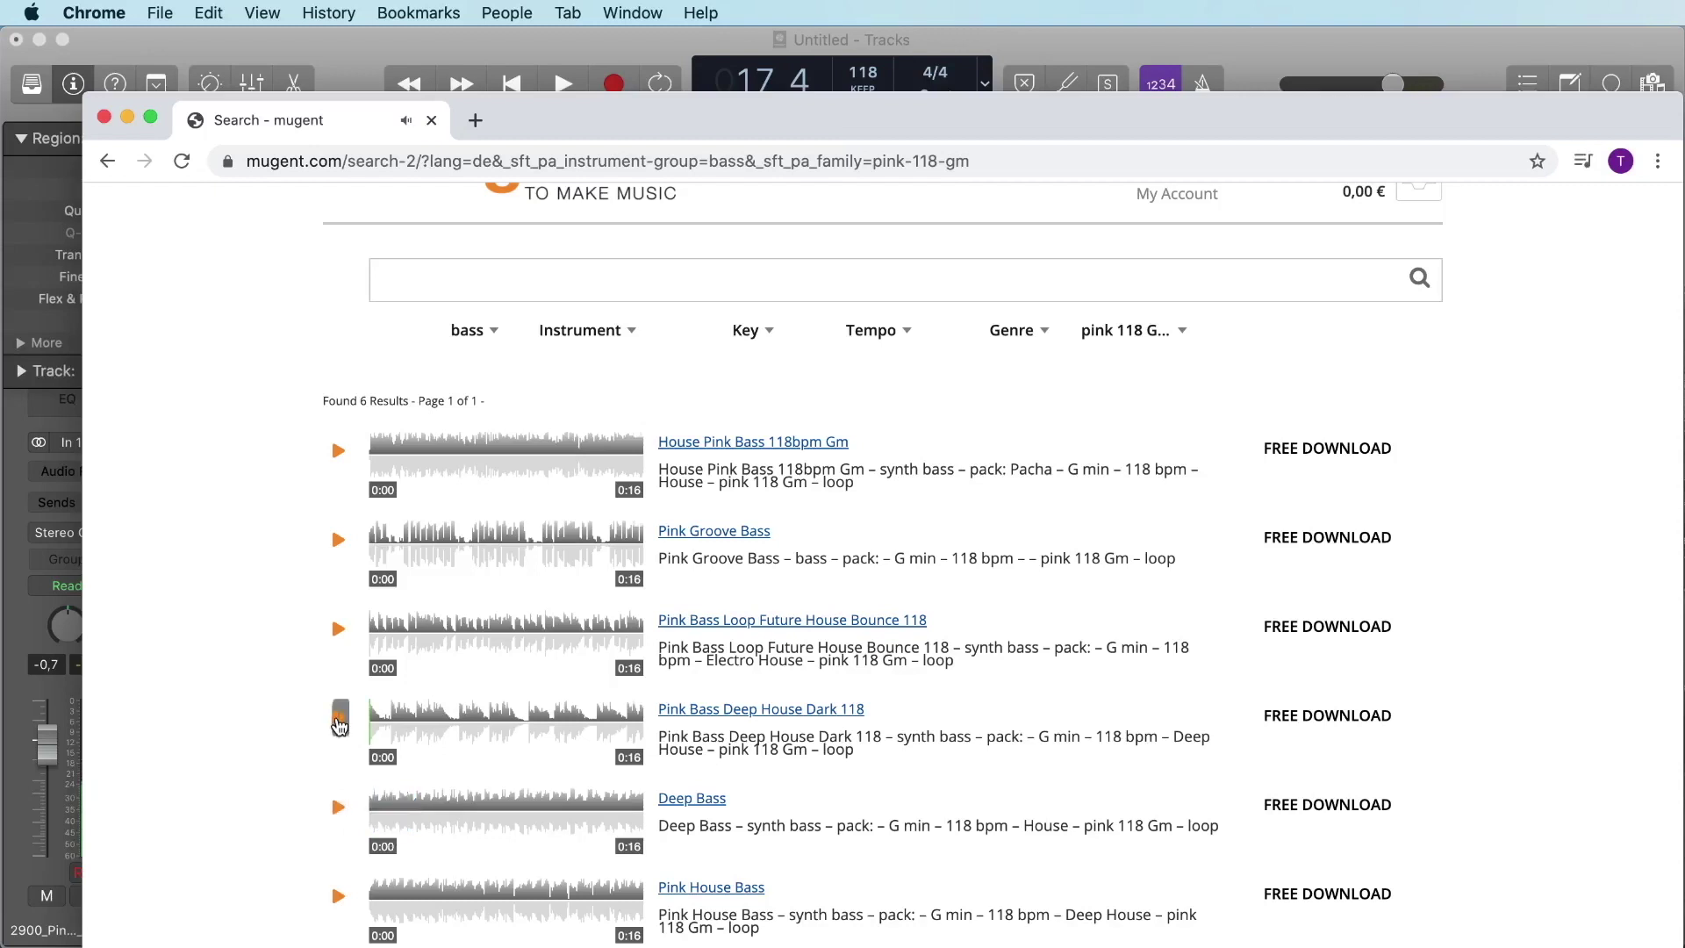
click(341, 720)
click(338, 901)
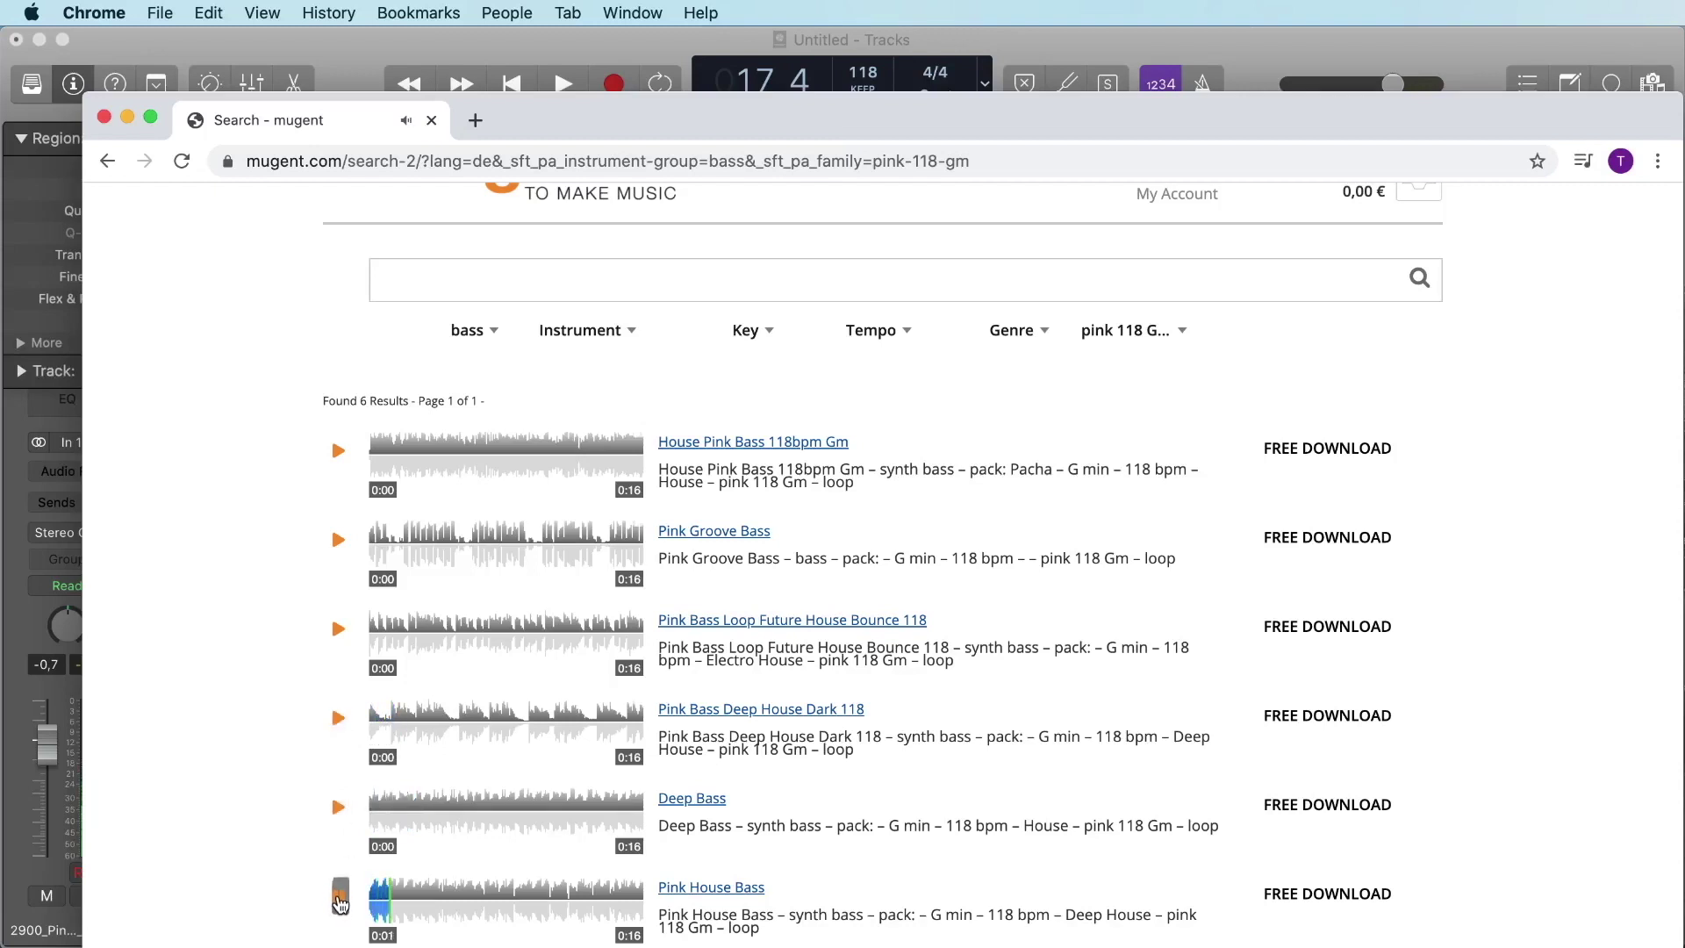
scroll(340, 904, up, 1)
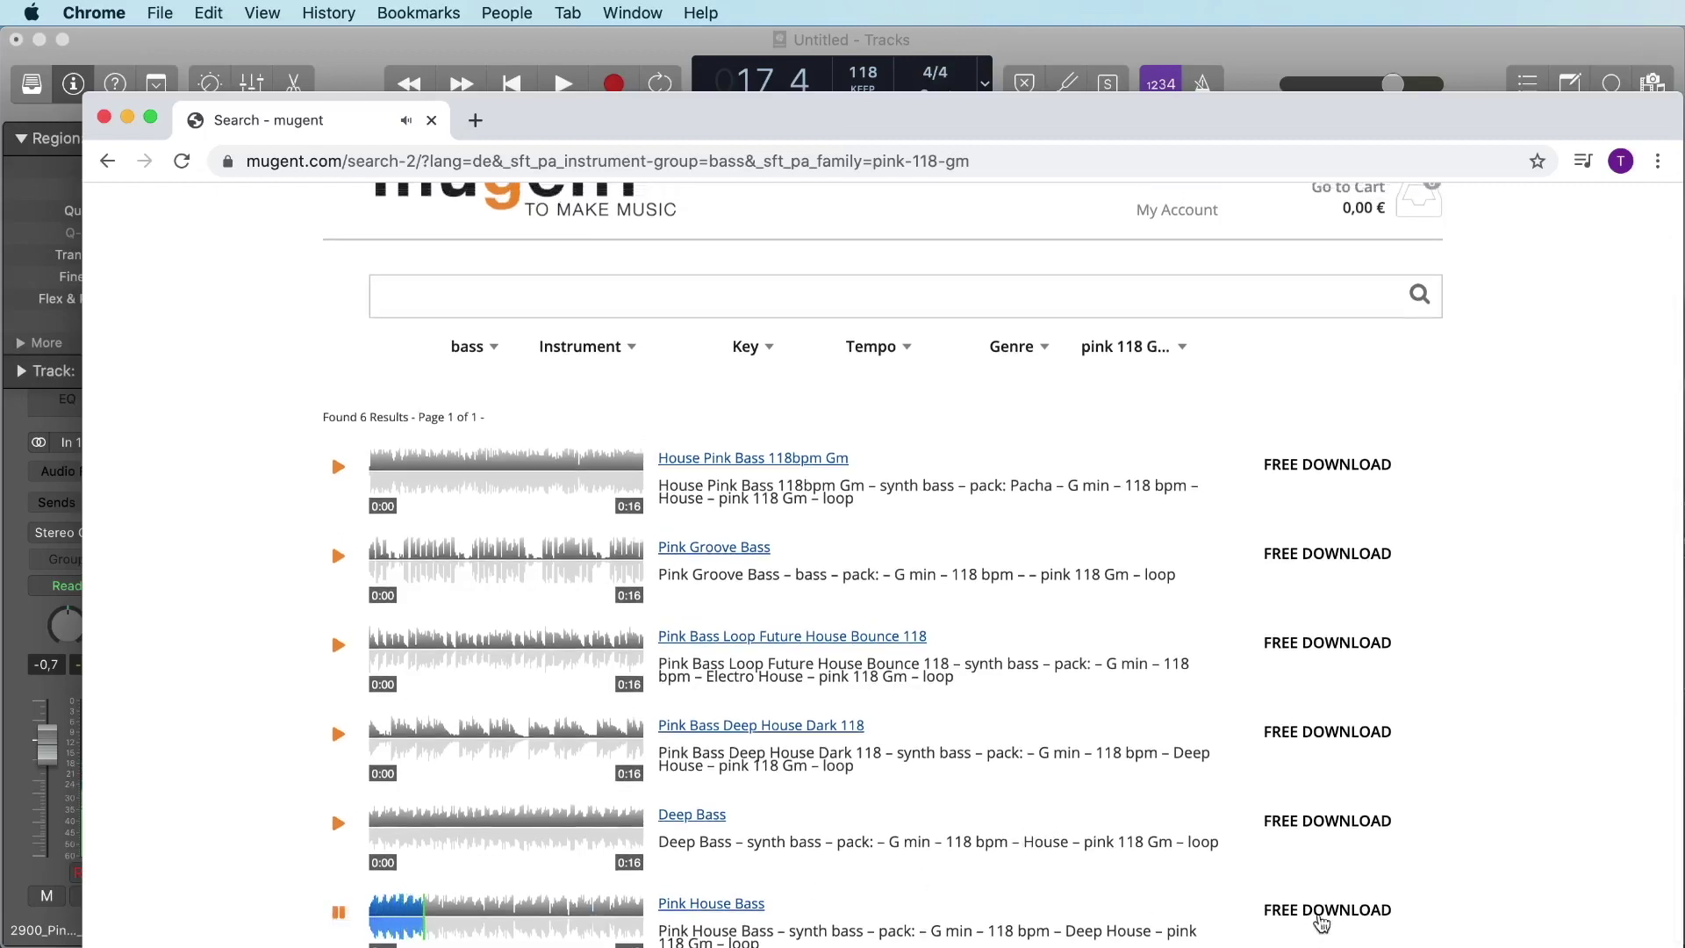
key(super+w)
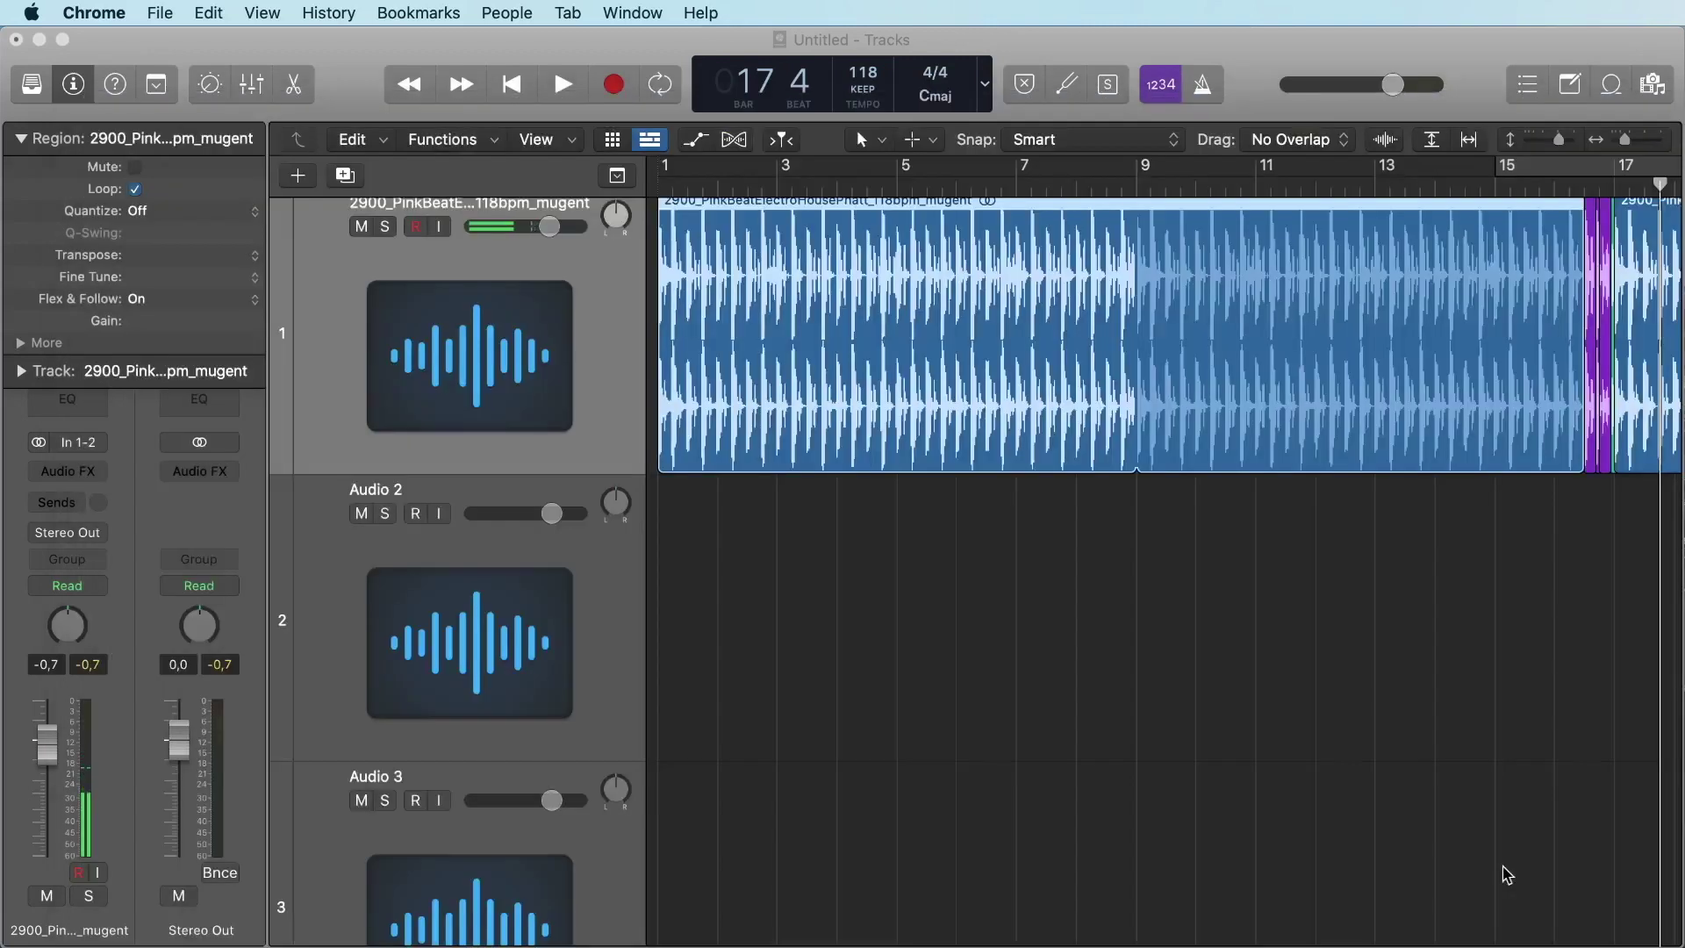
Import 2105_PinkHouseBass_118bpm_mugent.wav from Finder's Downloads onto track 2
key(super+Tab)
click(950, 644)
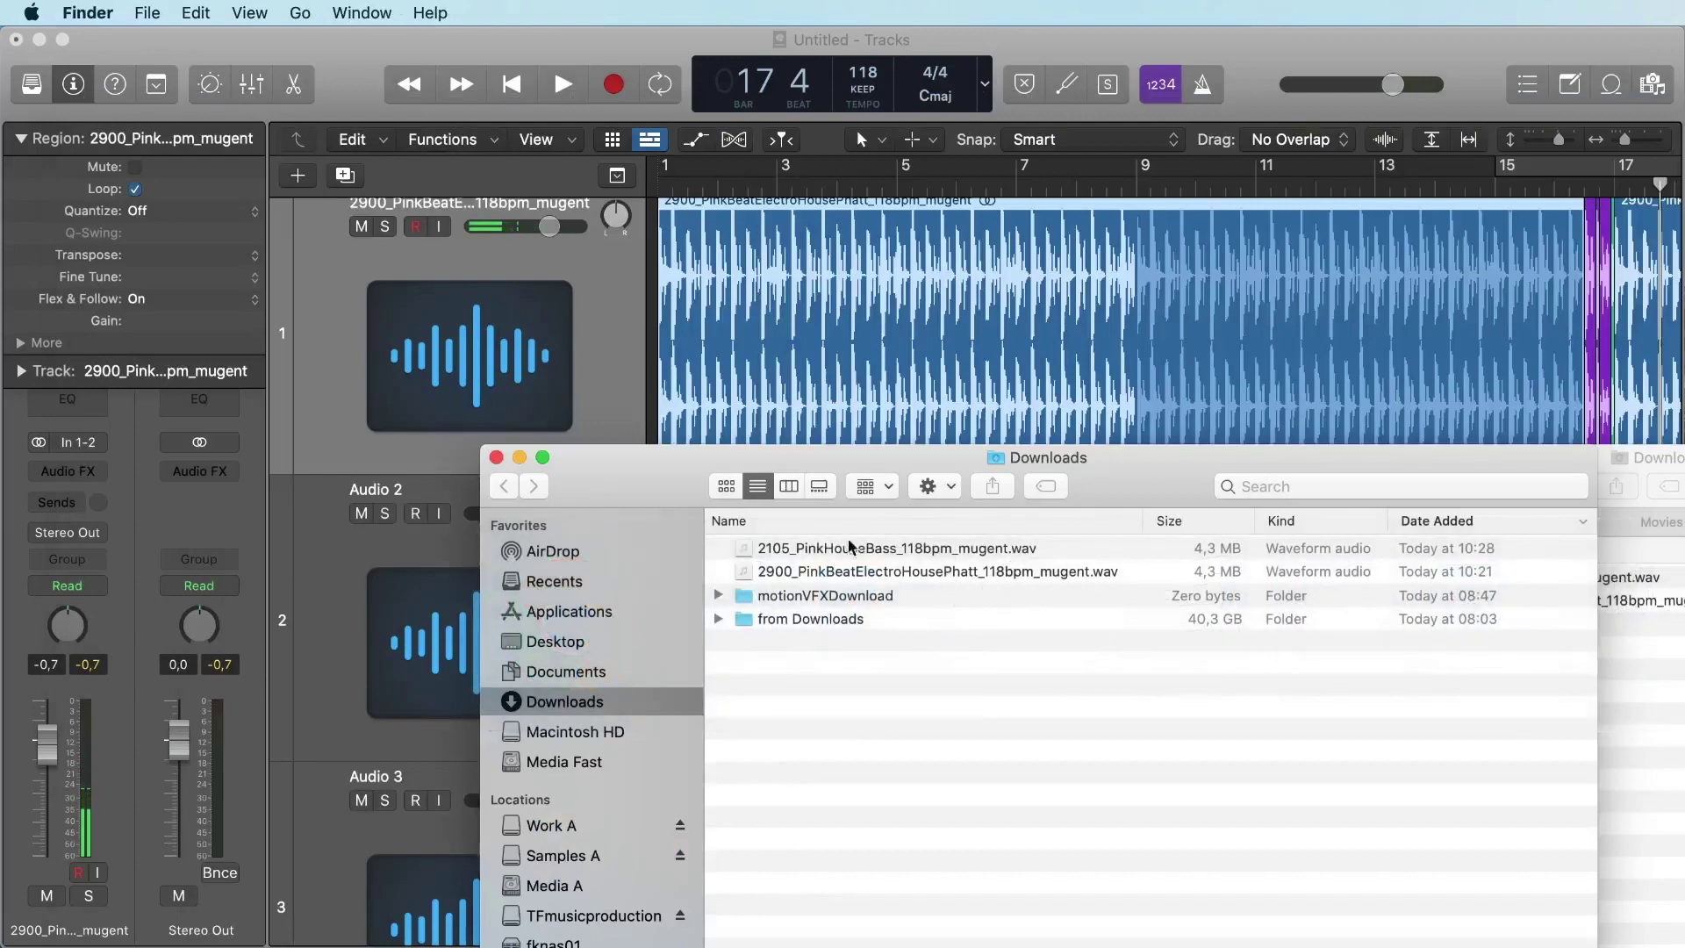
drag(642, 504, 695, 758)
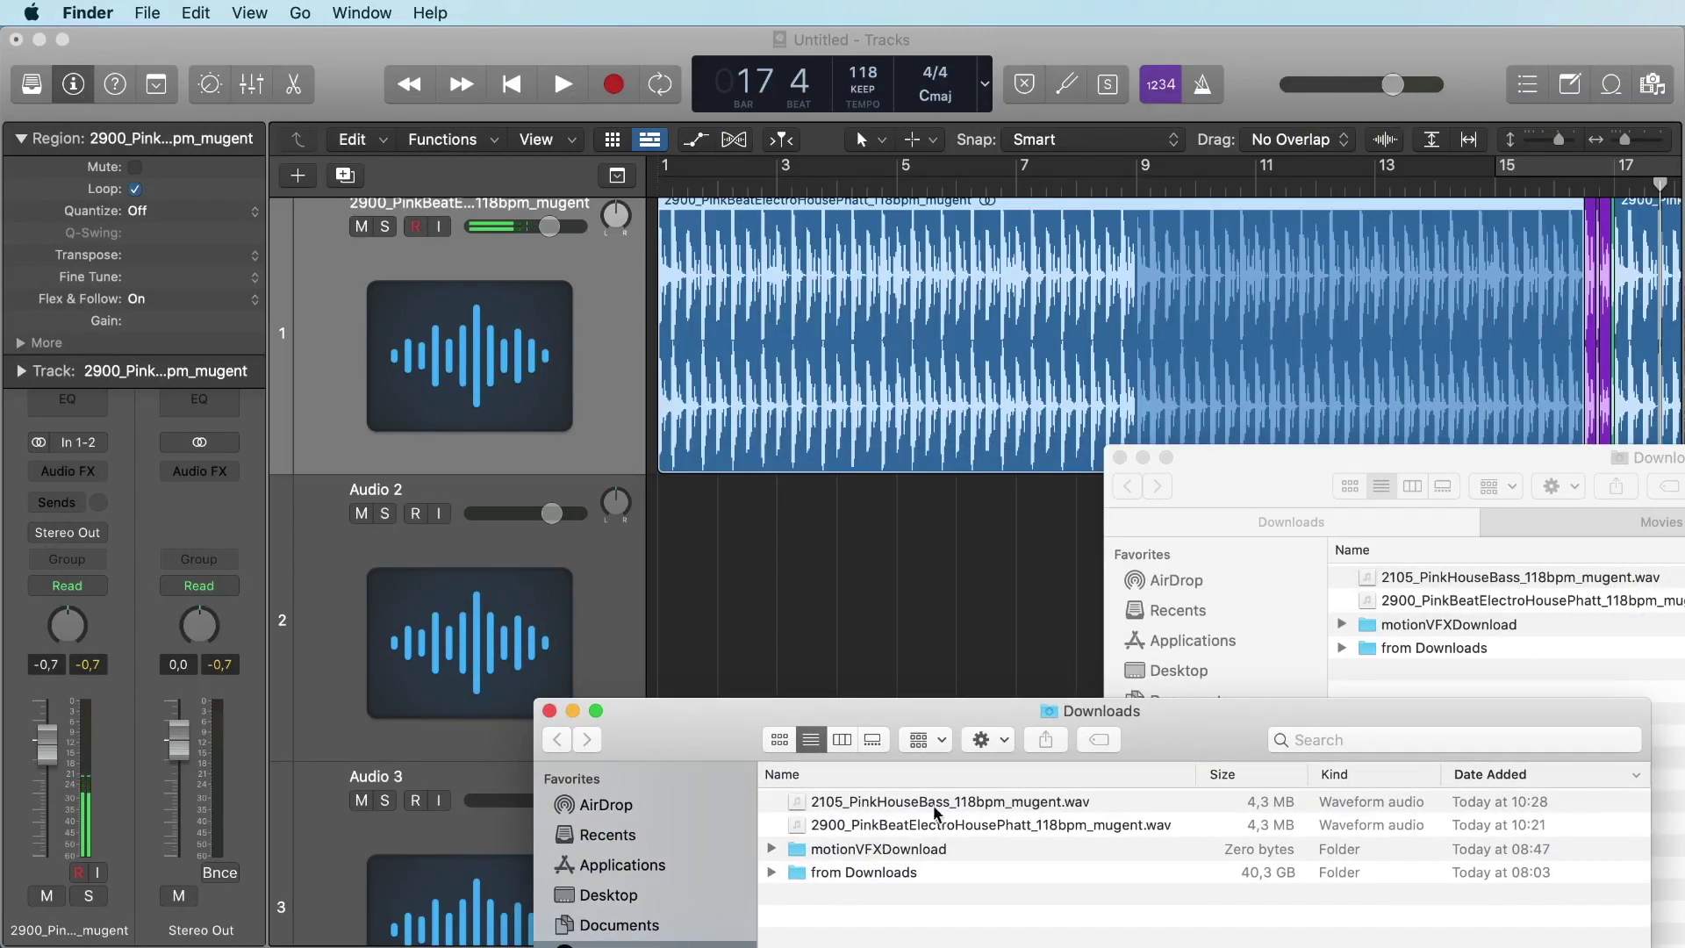
drag(933, 810, 930, 605)
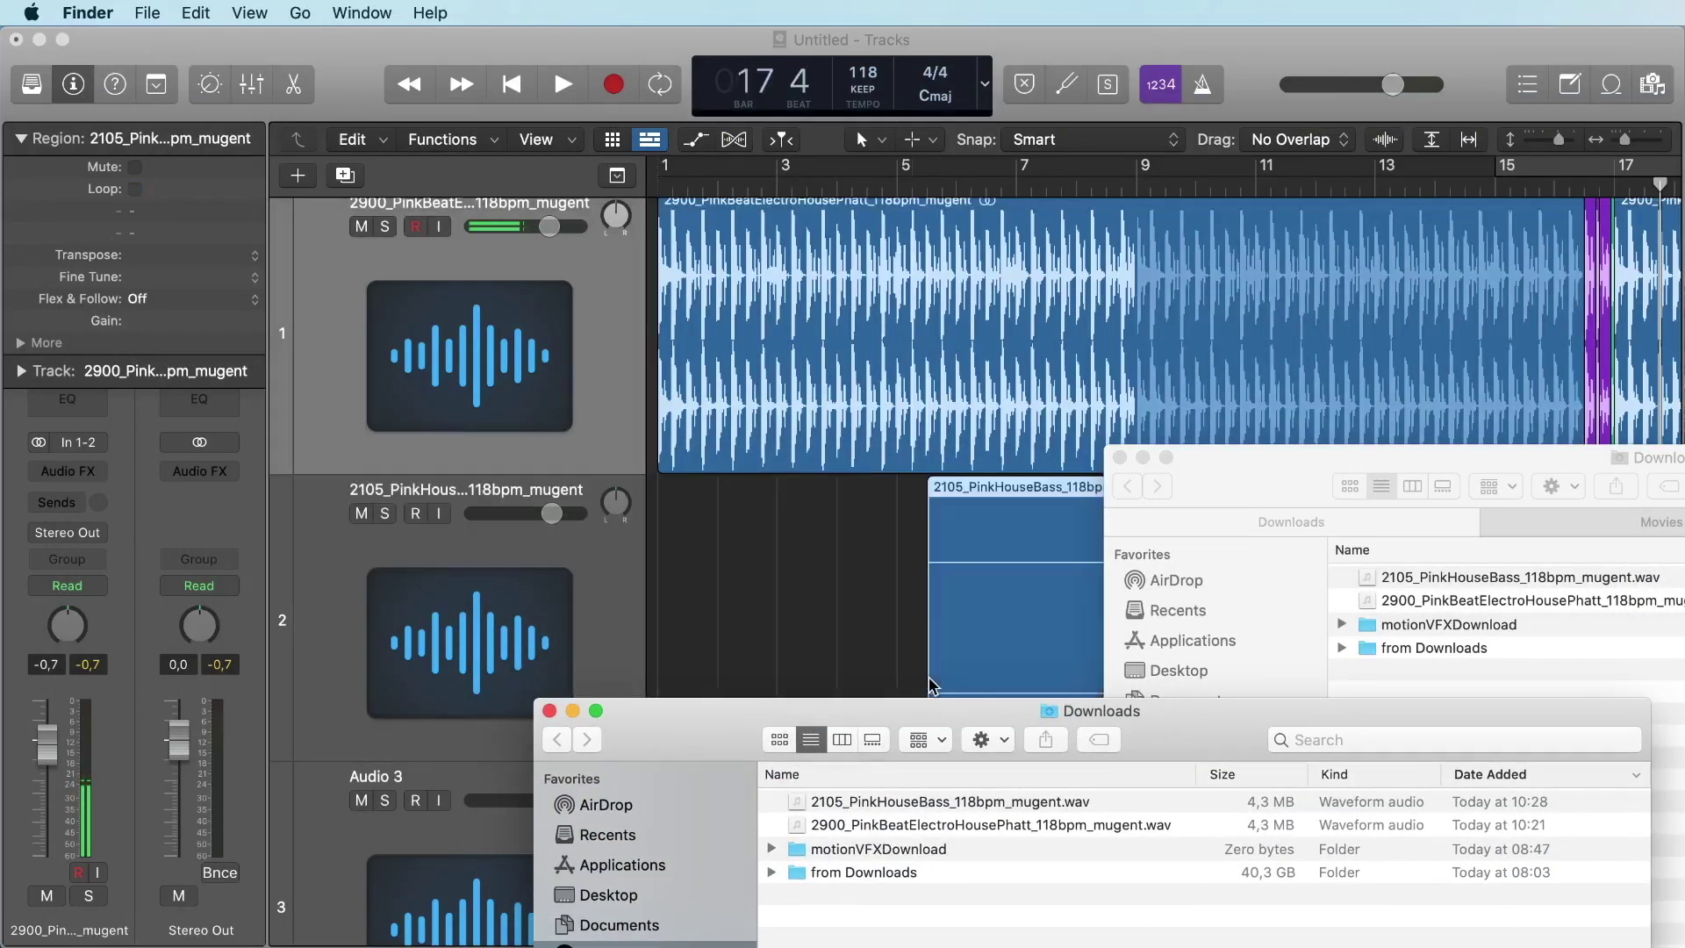
click(858, 600)
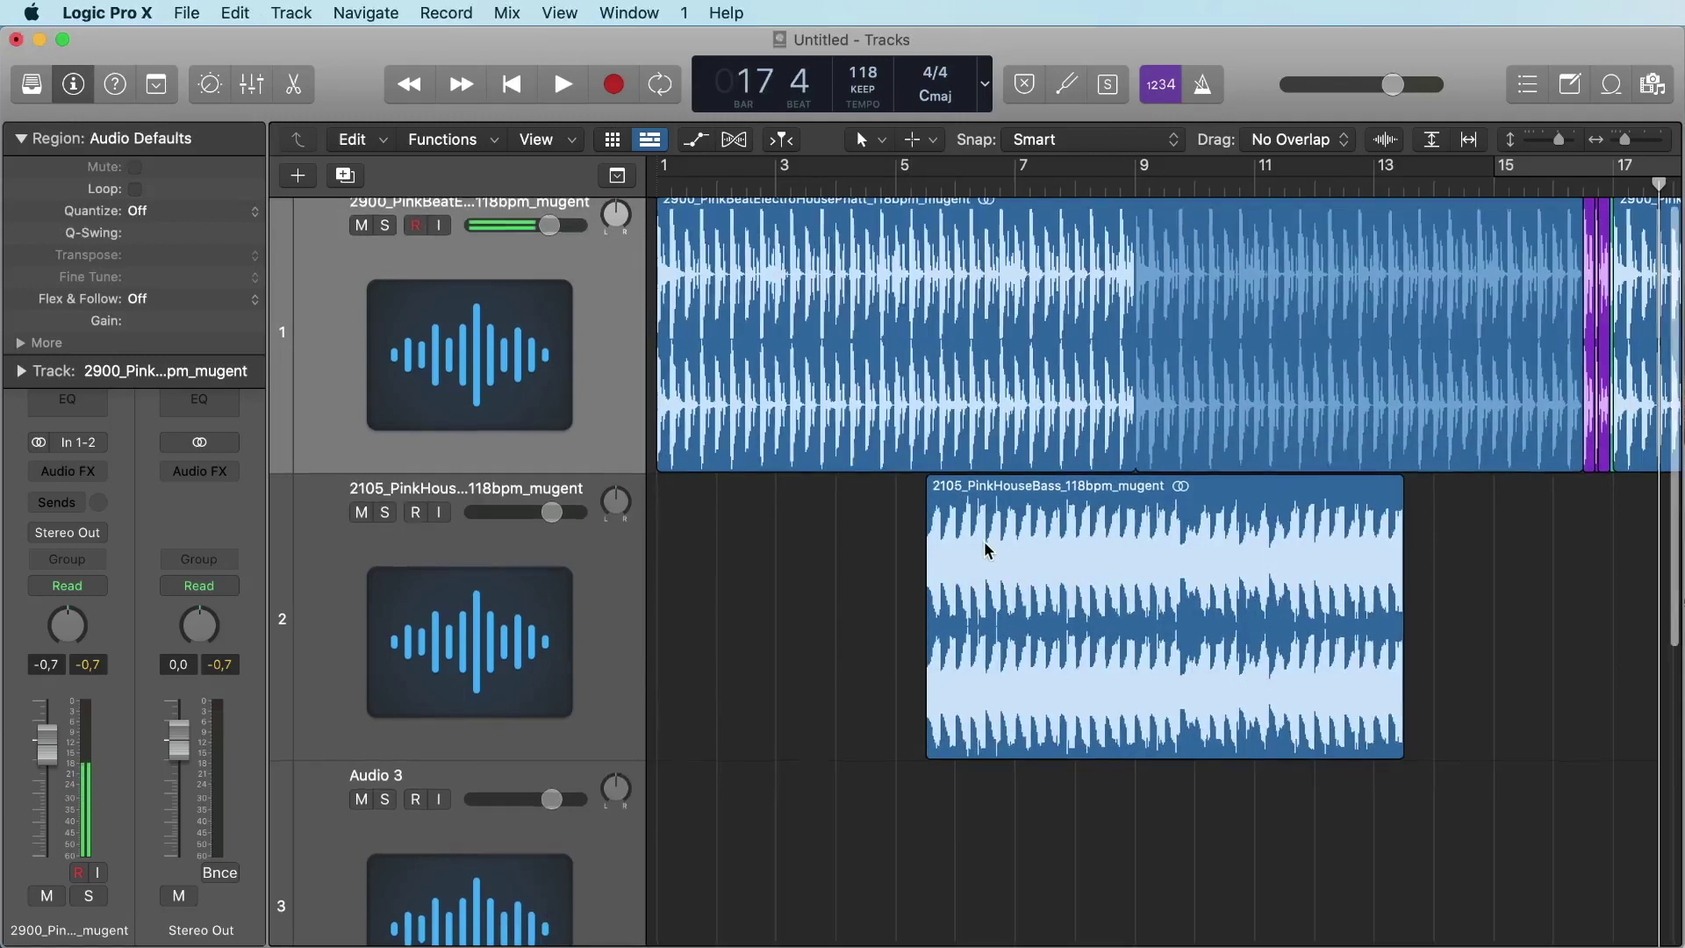
Position the bass region to start exactly at bar 9
drag(985, 539, 1205, 583)
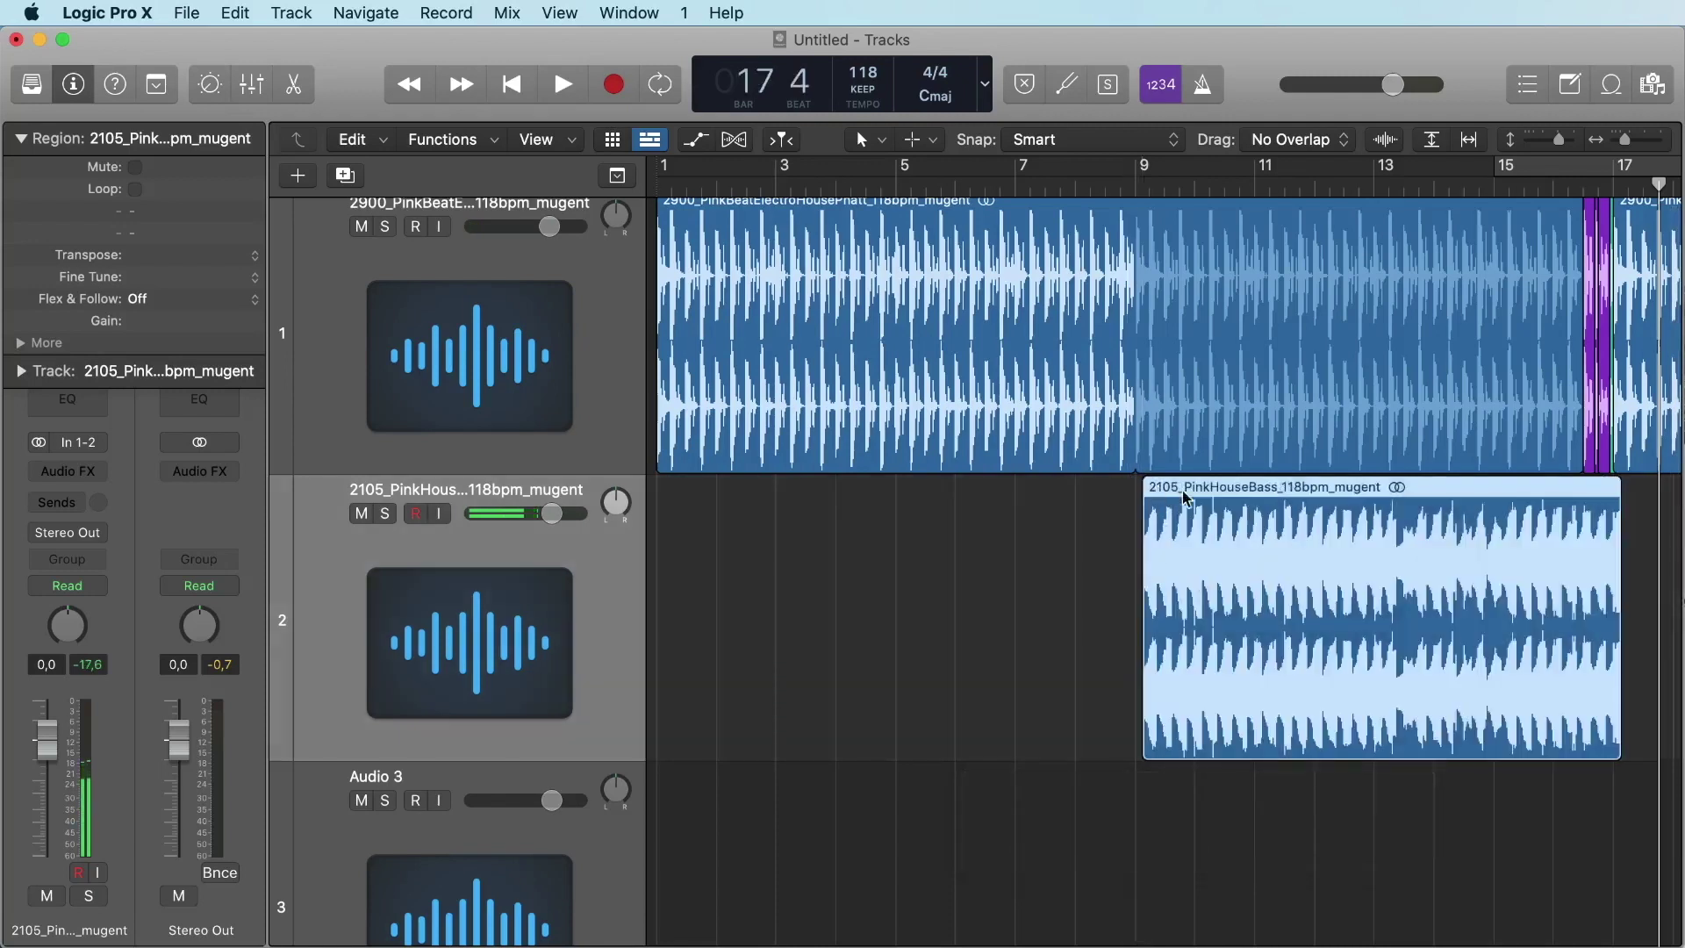
drag(1194, 496, 1180, 496)
drag(1625, 140, 1635, 140)
drag(1350, 495, 1227, 533)
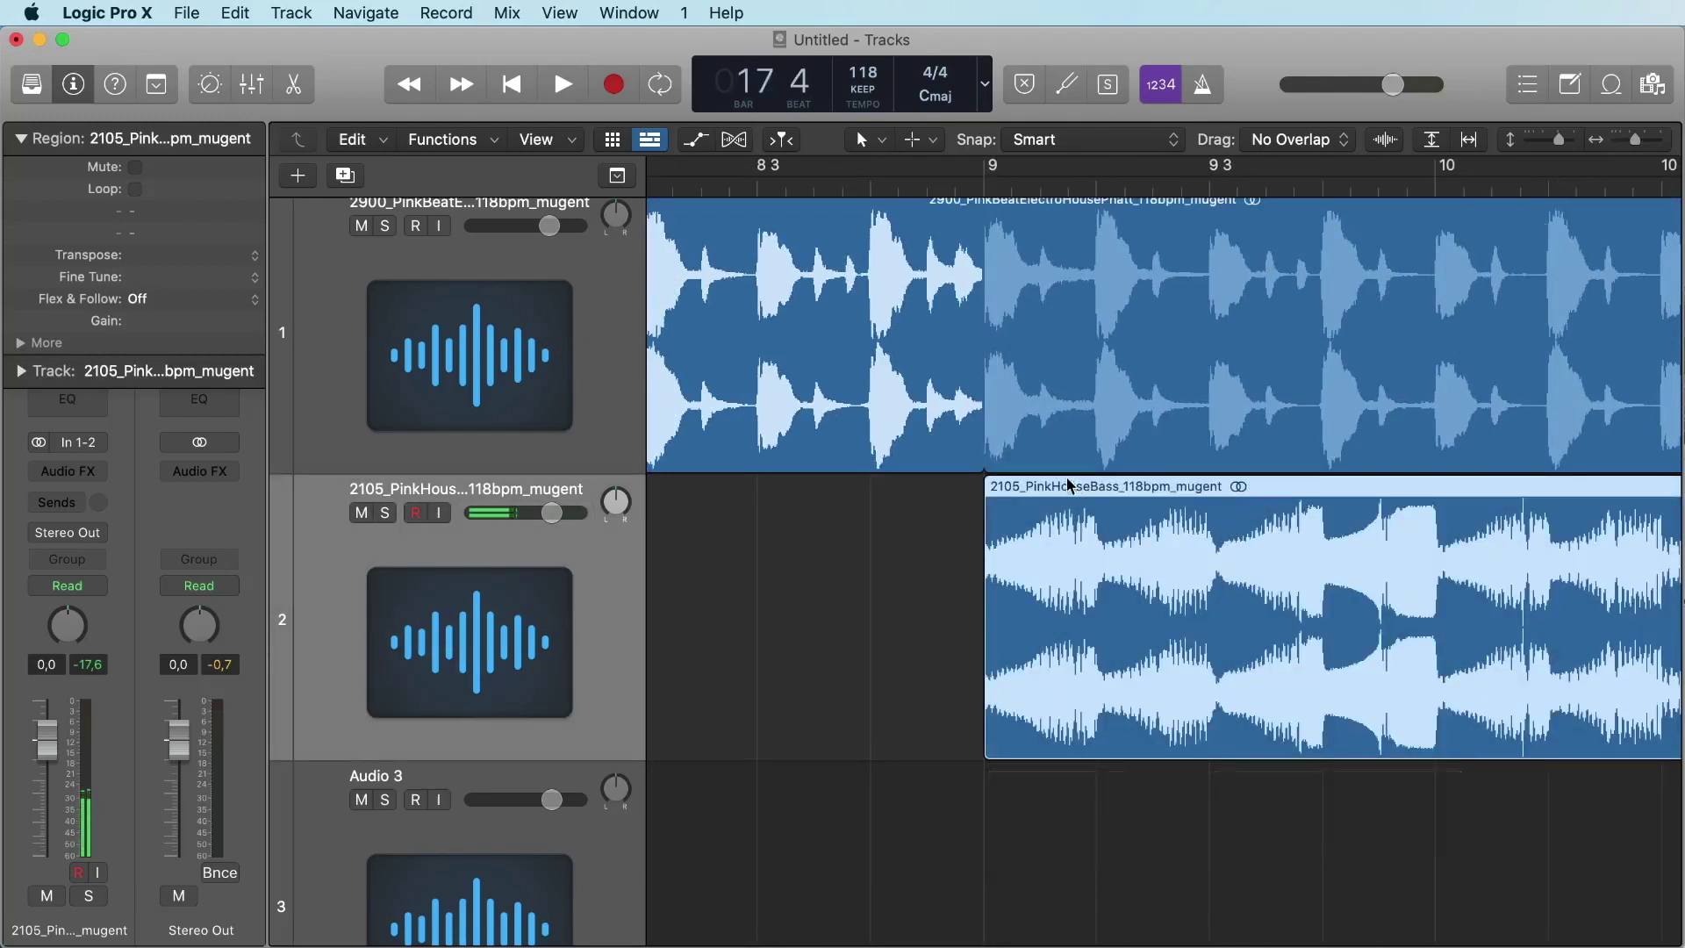
Colour the PinkHouseBass region orange
key(alt+c)
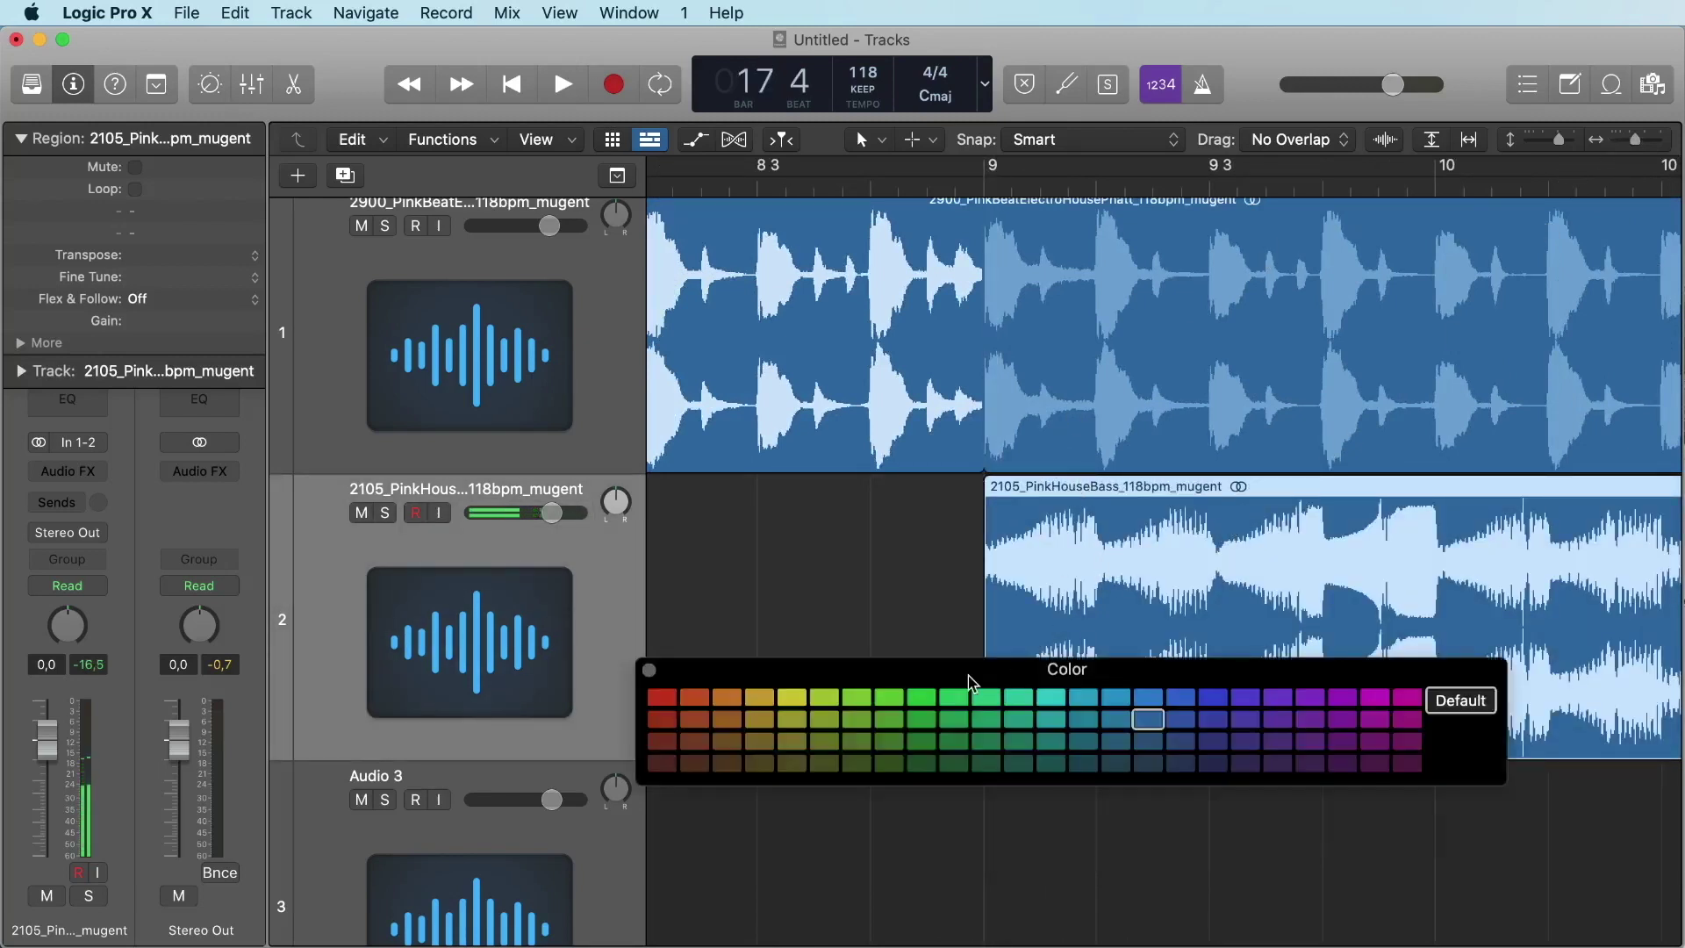
click(727, 699)
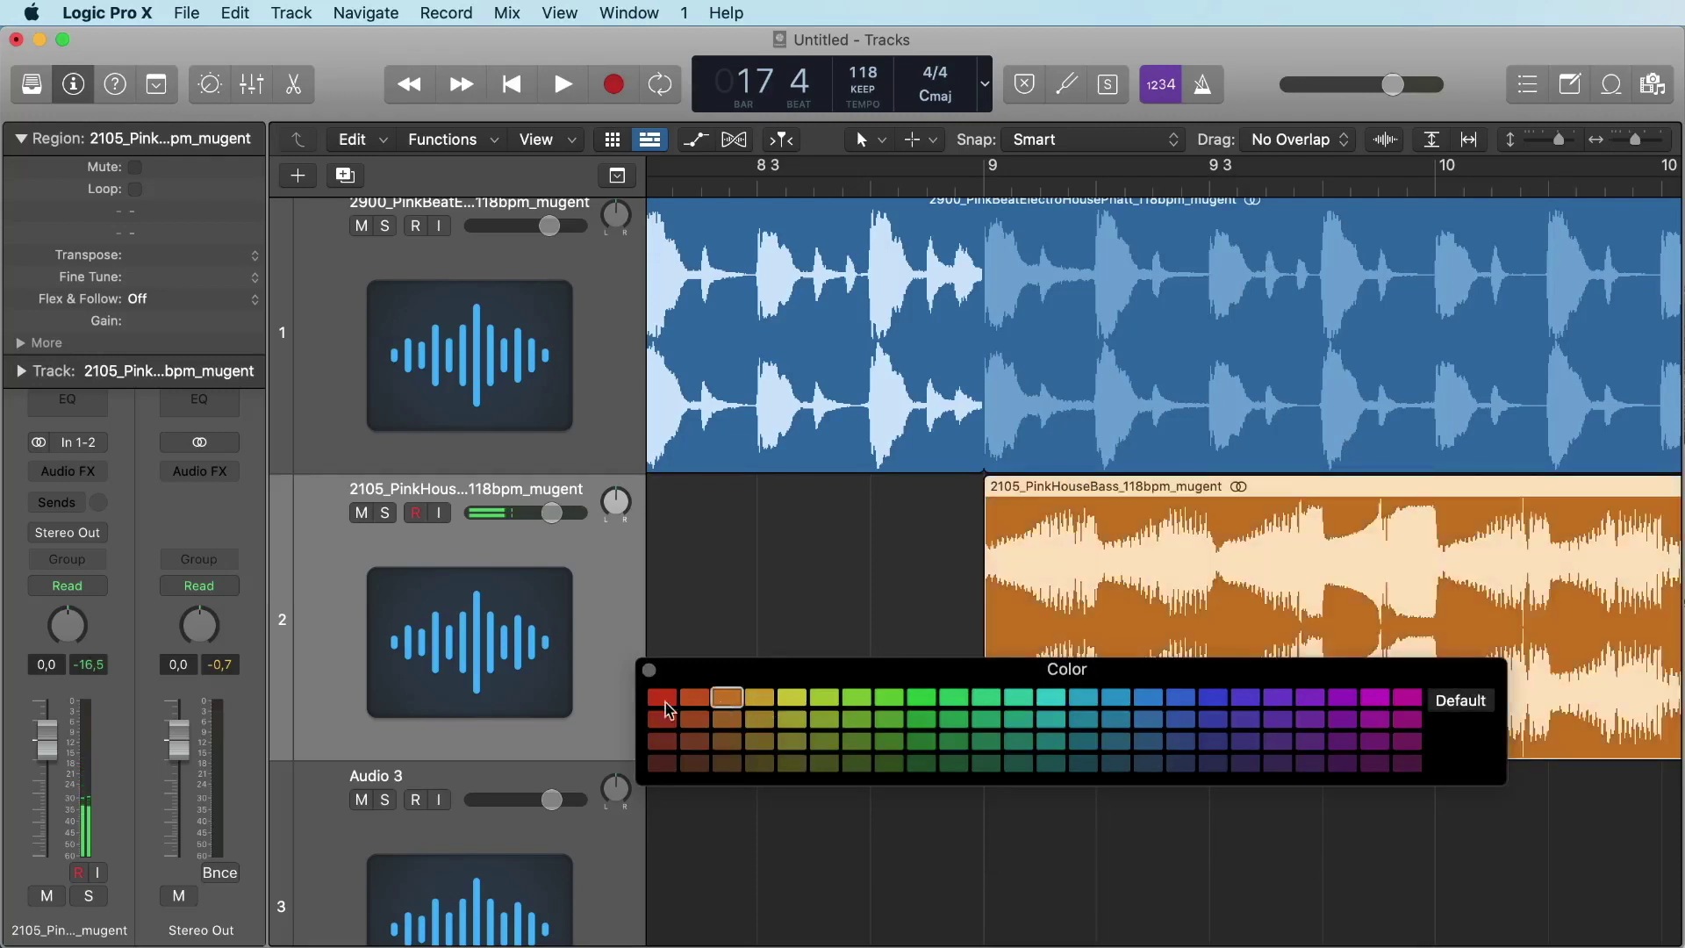
click(649, 670)
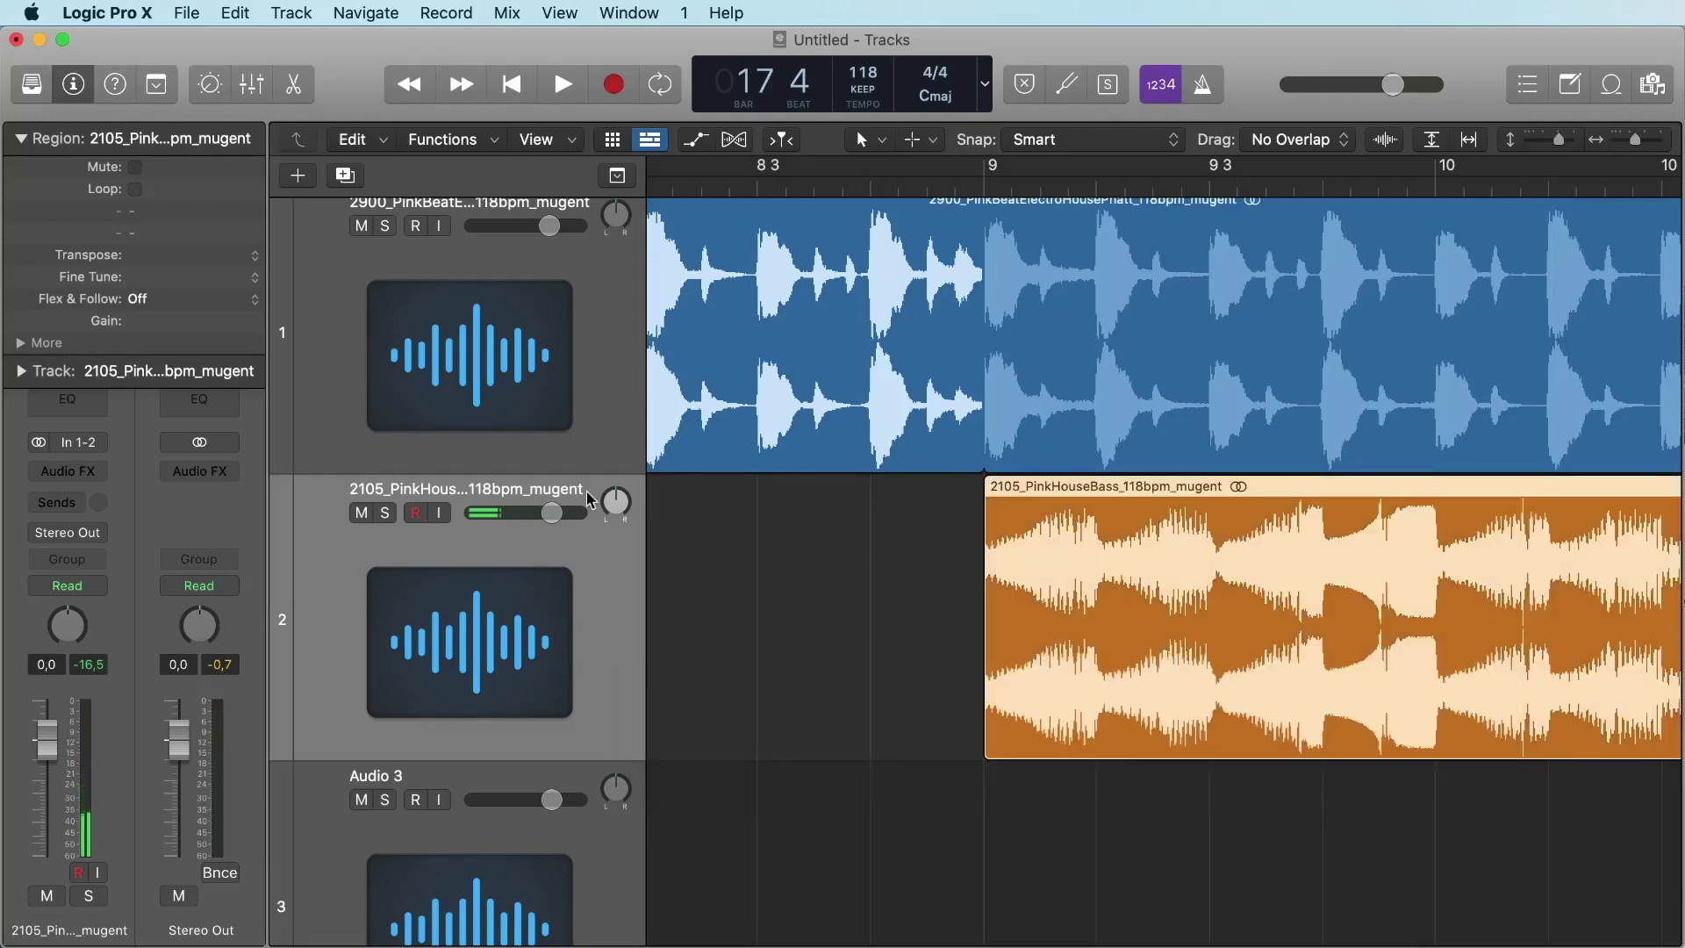
Turn the bass track down to about -3.9 dB and play beat and bass from bar 8
drag(553, 513, 533, 513)
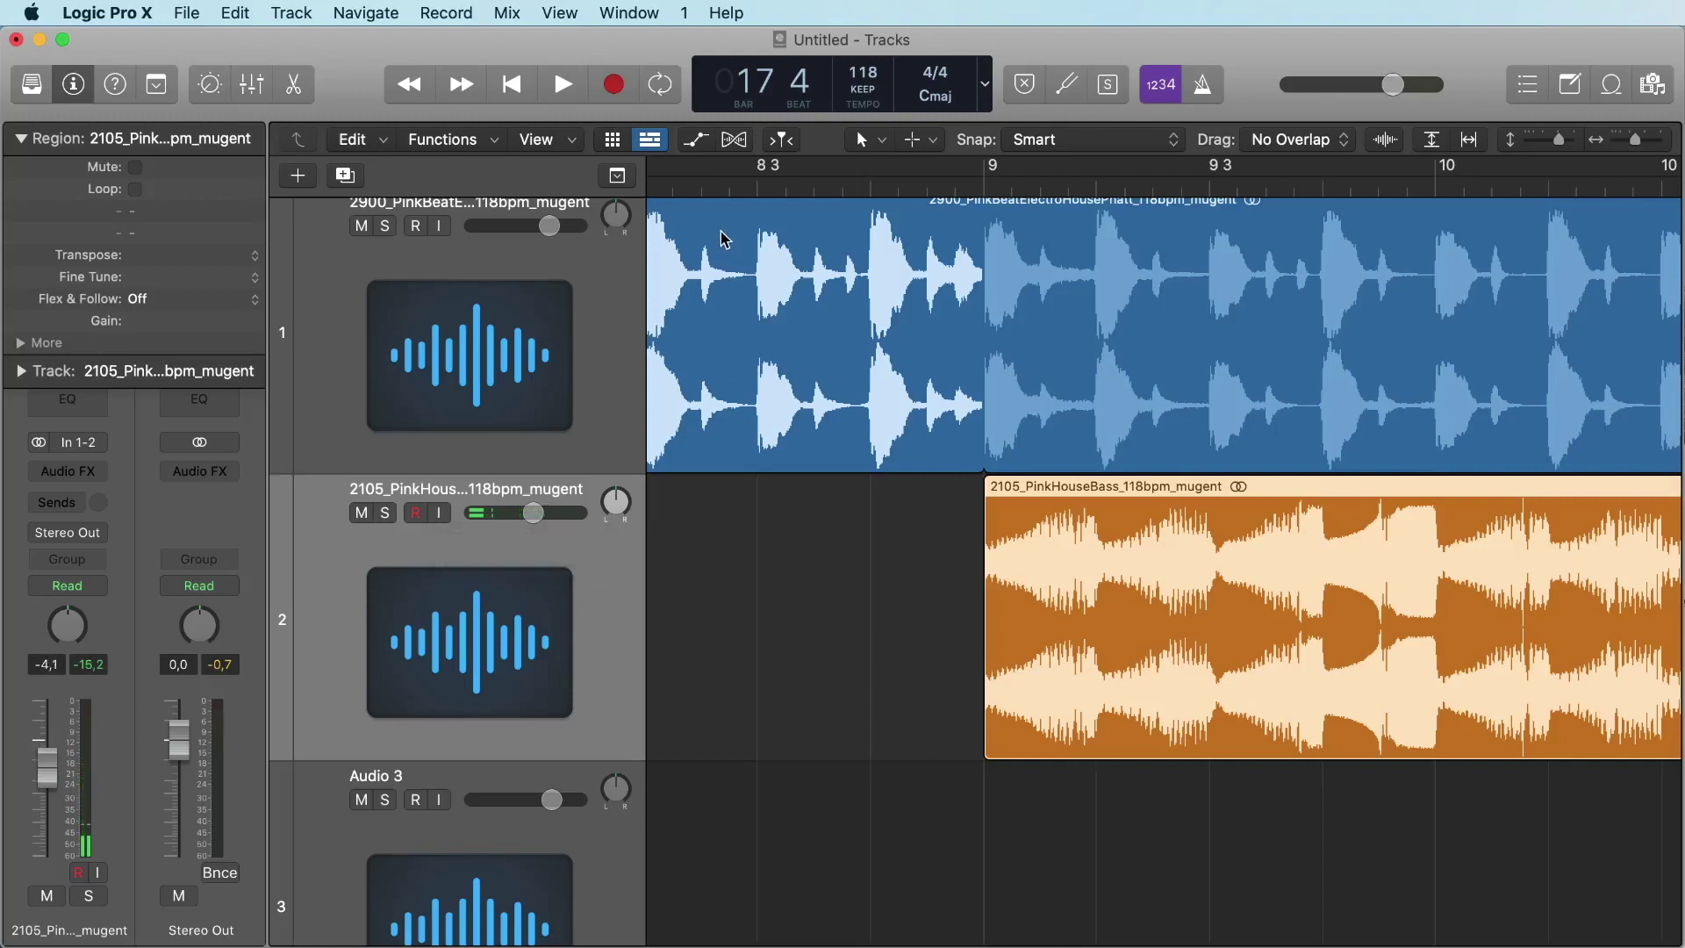
double_click(702, 186)
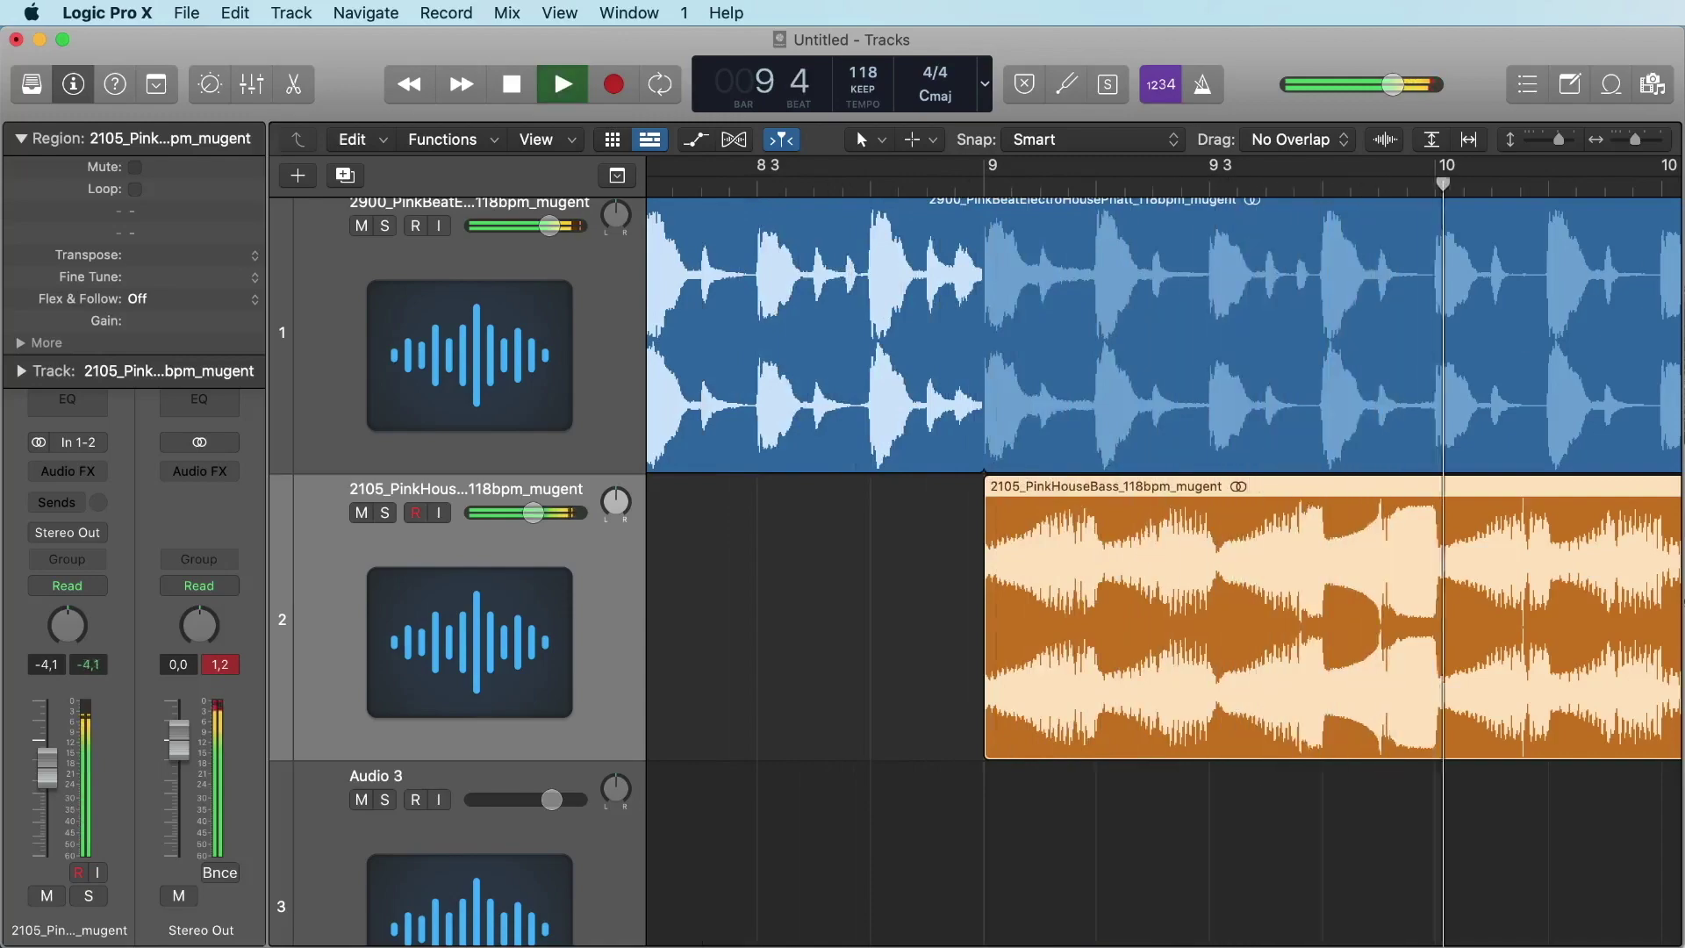
drag(1636, 139, 1620, 145)
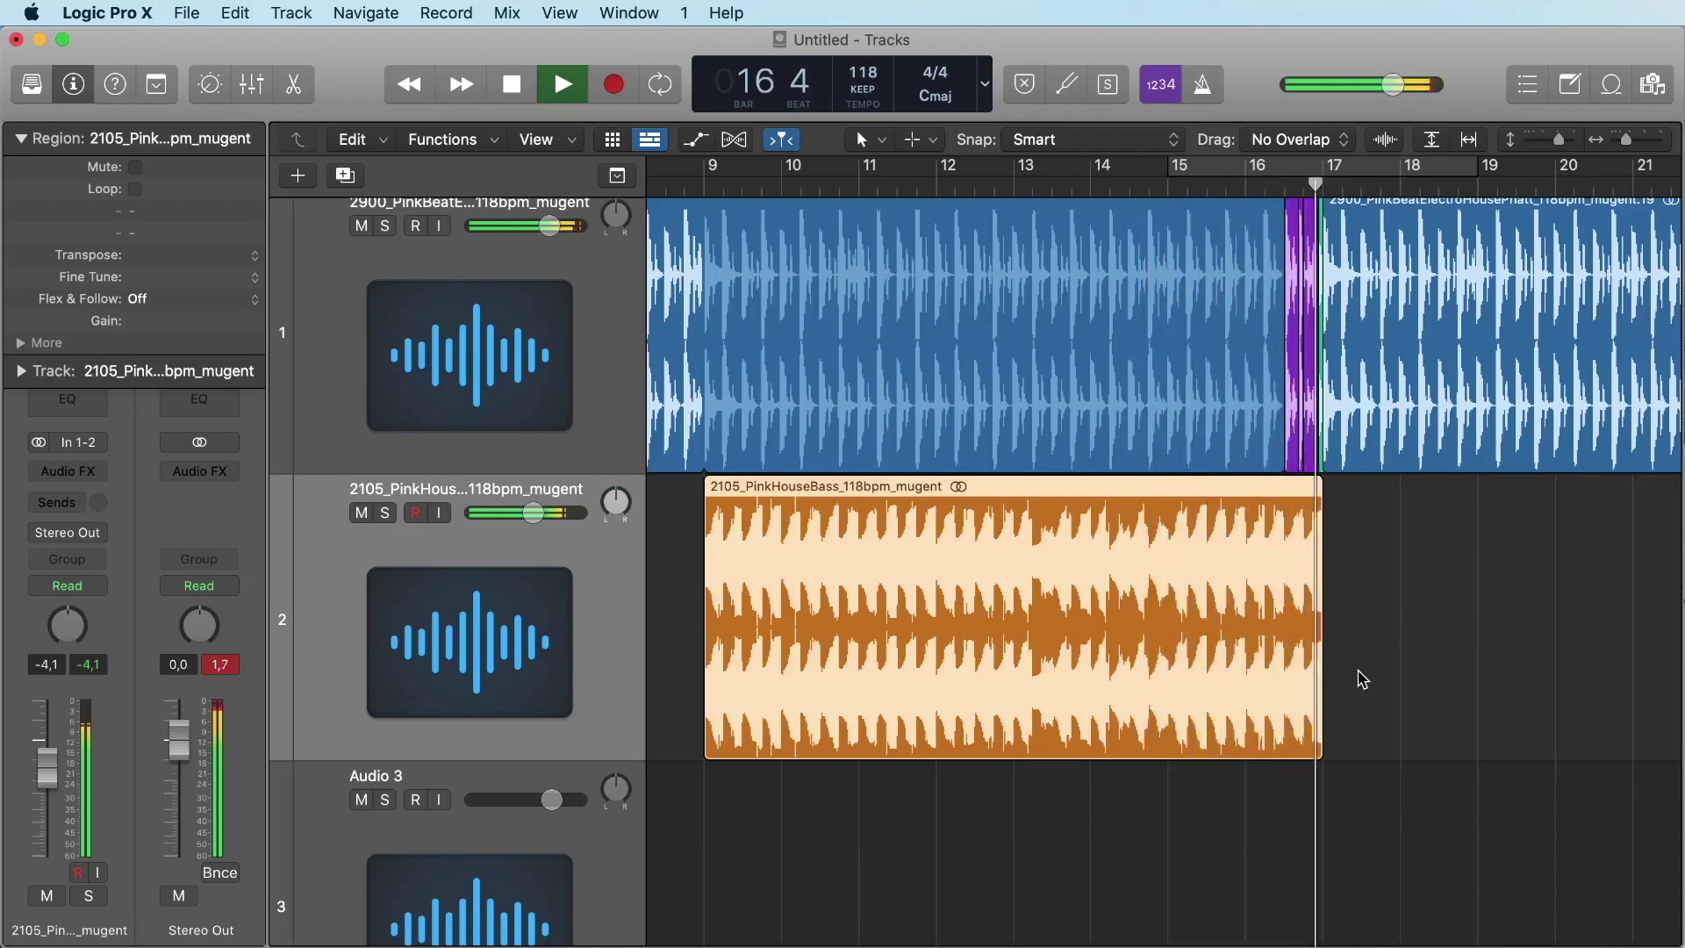
Set a cycle over bars 16–18 and trim the bass region to end near 16 3
key(space)
drag(1247, 171, 1477, 171)
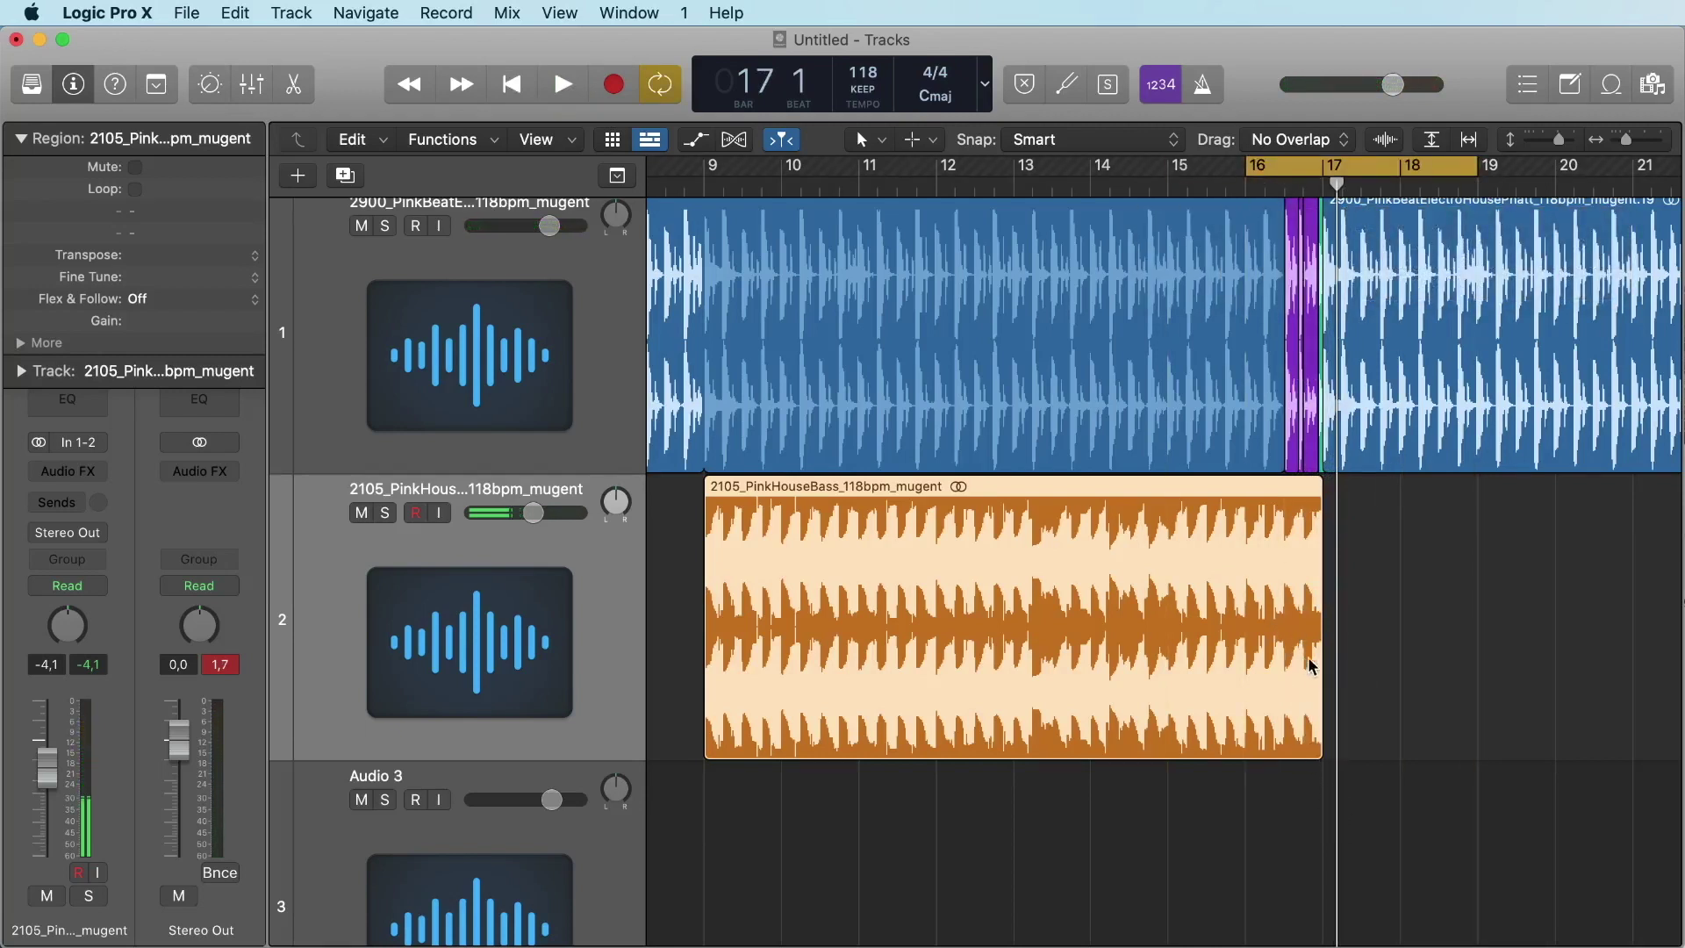
drag(1317, 753, 1284, 755)
key(space)
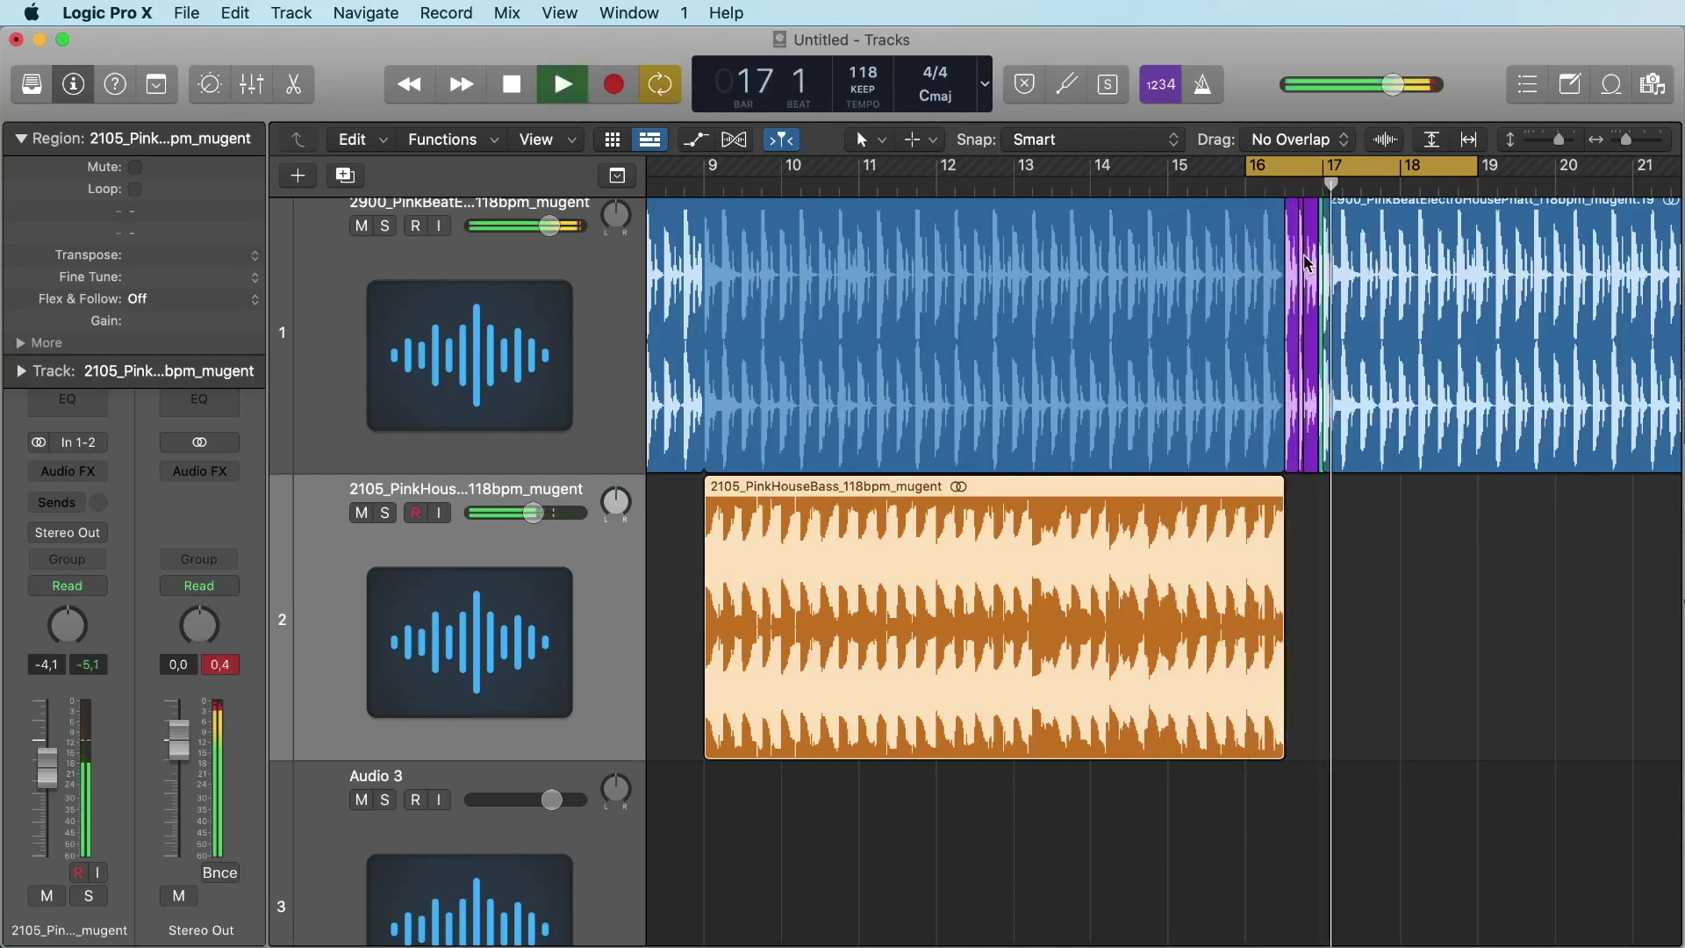
key(space)
Copy the bass region to bar 17, extend it to bar 25, and loop it to bar 33
drag(936, 554, 1443, 571)
scroll(1444, 571, right, 10)
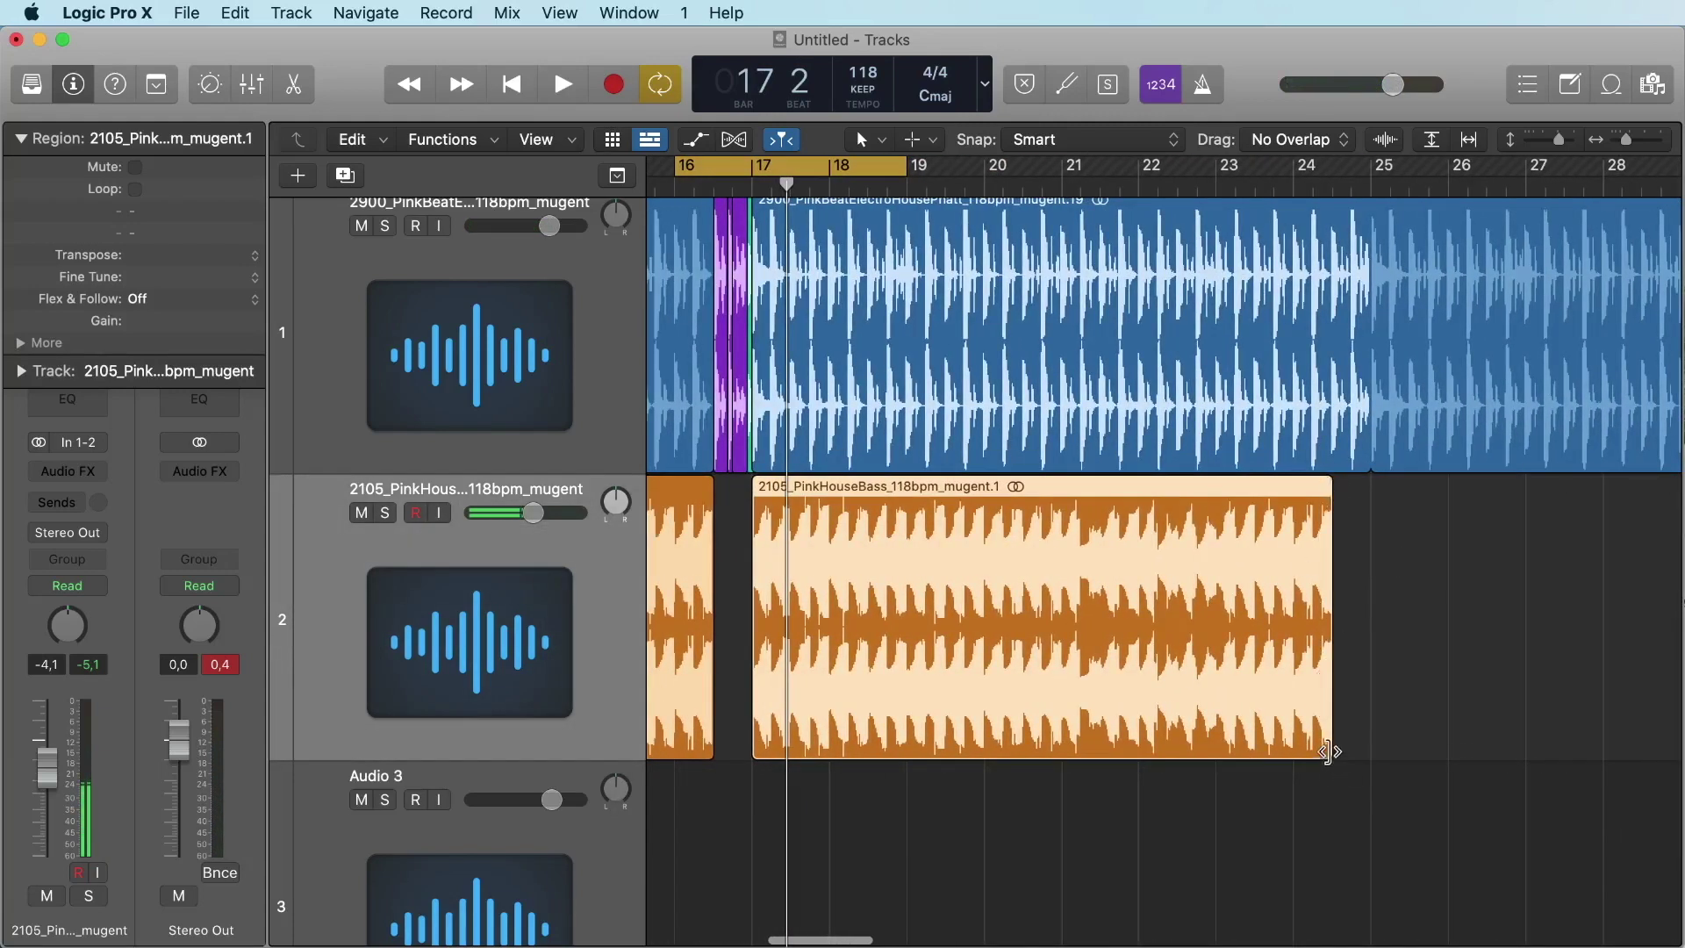
drag(1328, 752, 1369, 752)
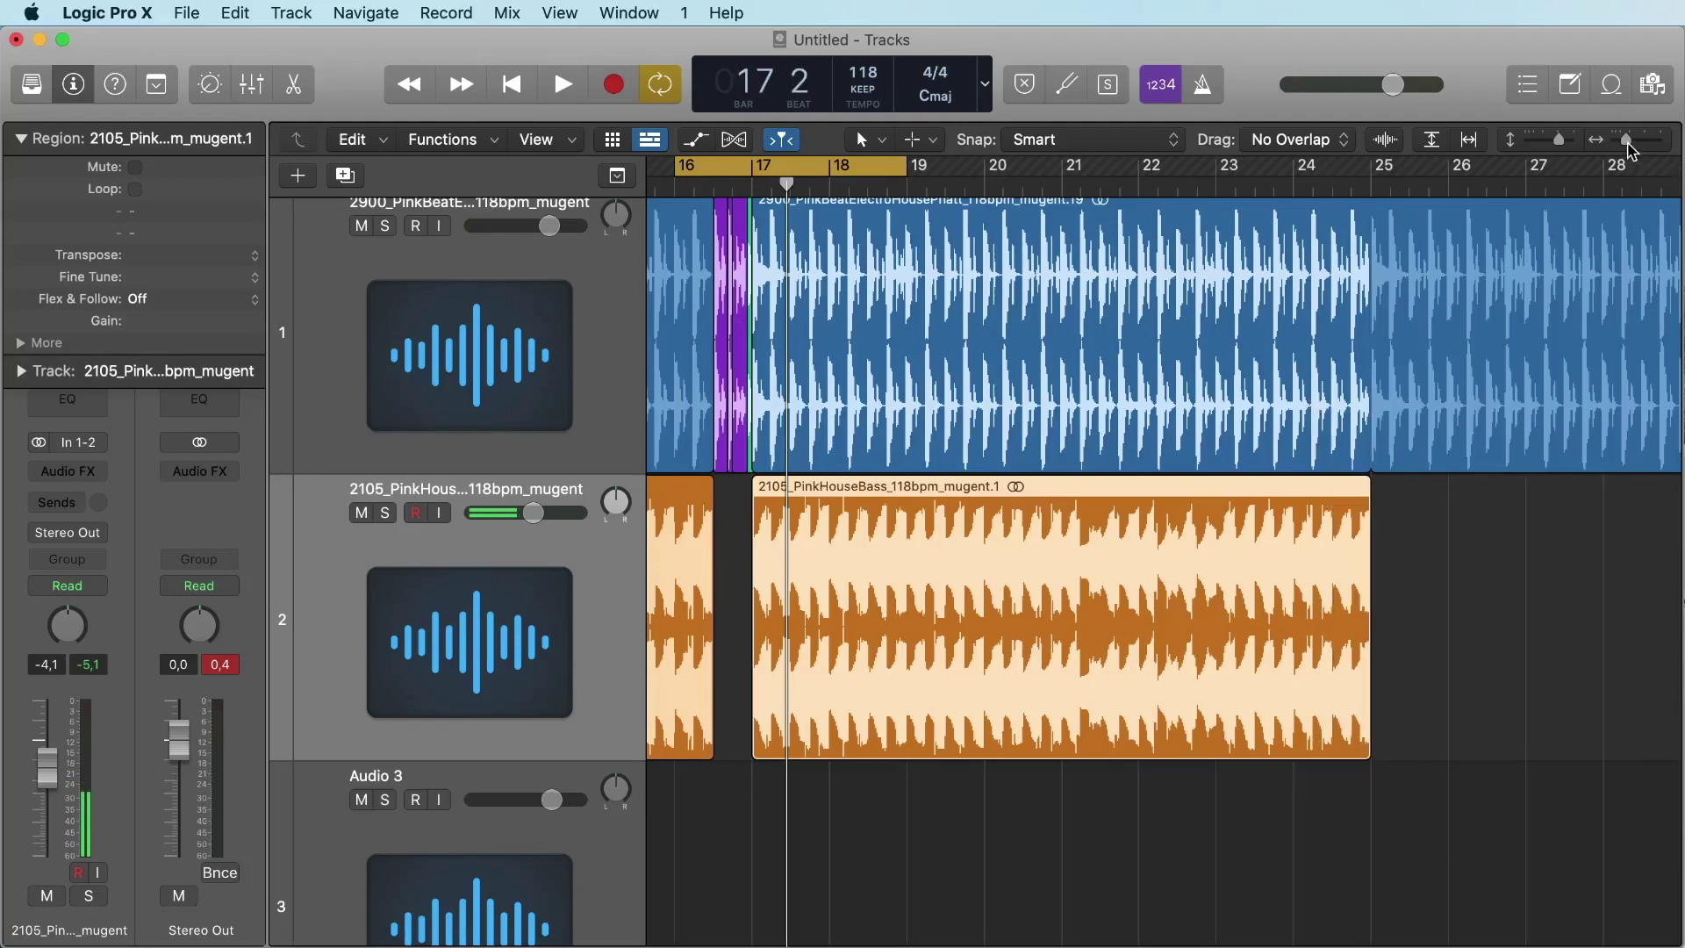
drag(1628, 149, 1621, 149)
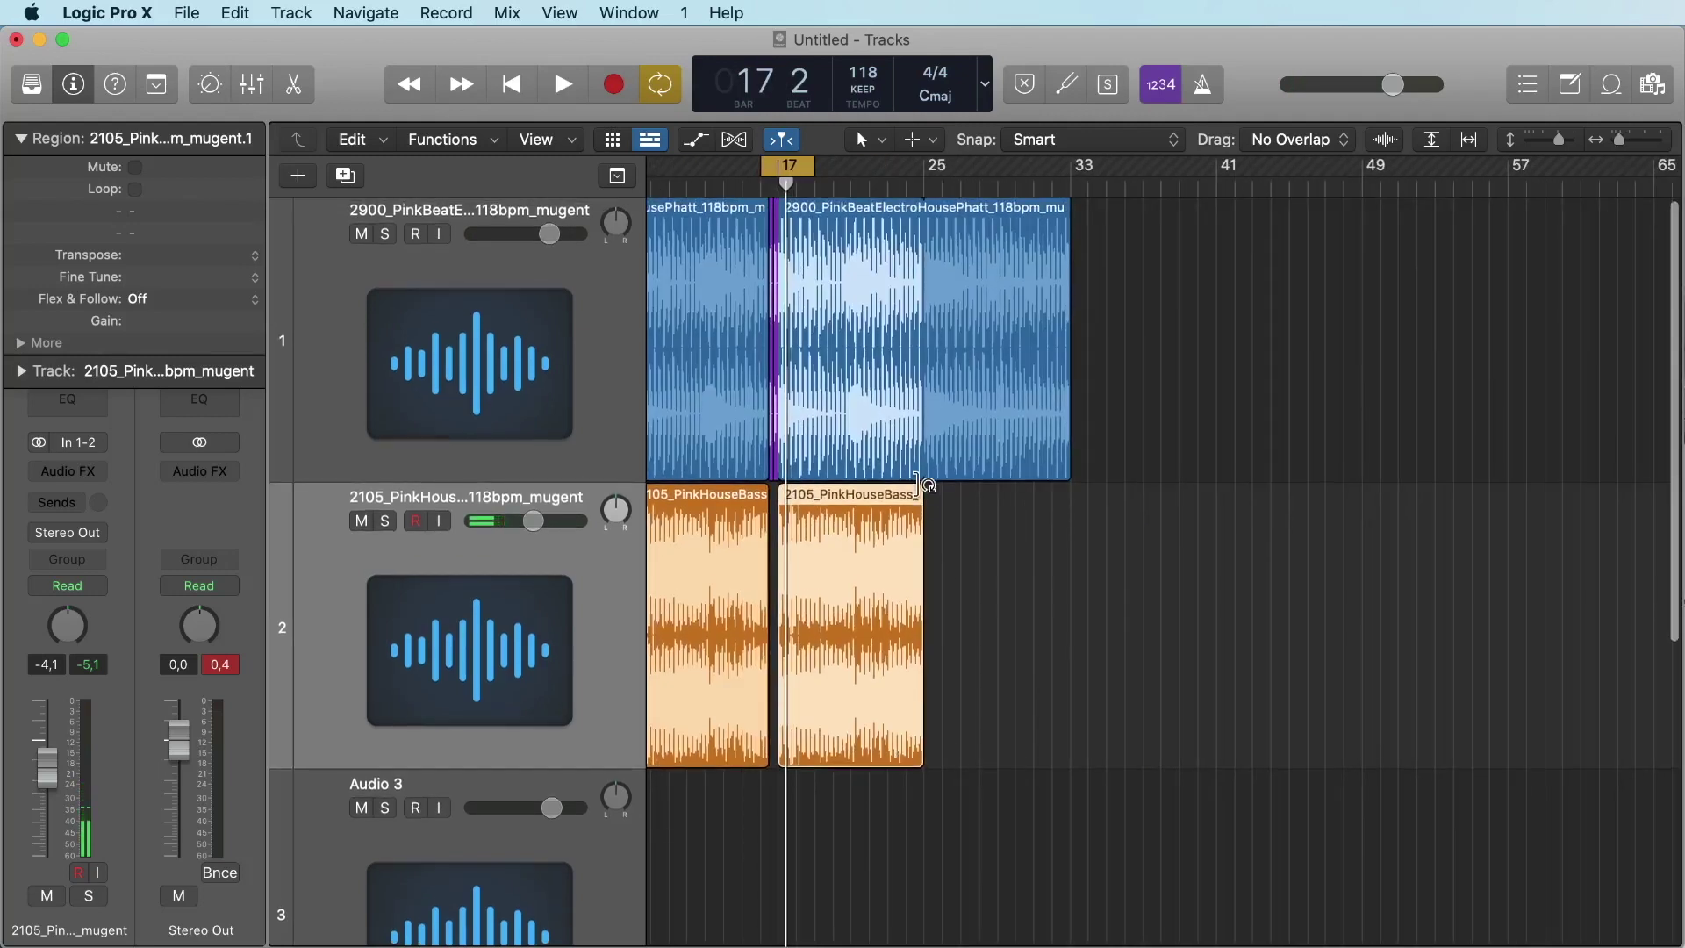
drag(923, 482, 1066, 522)
scroll(1056, 448, left, 5)
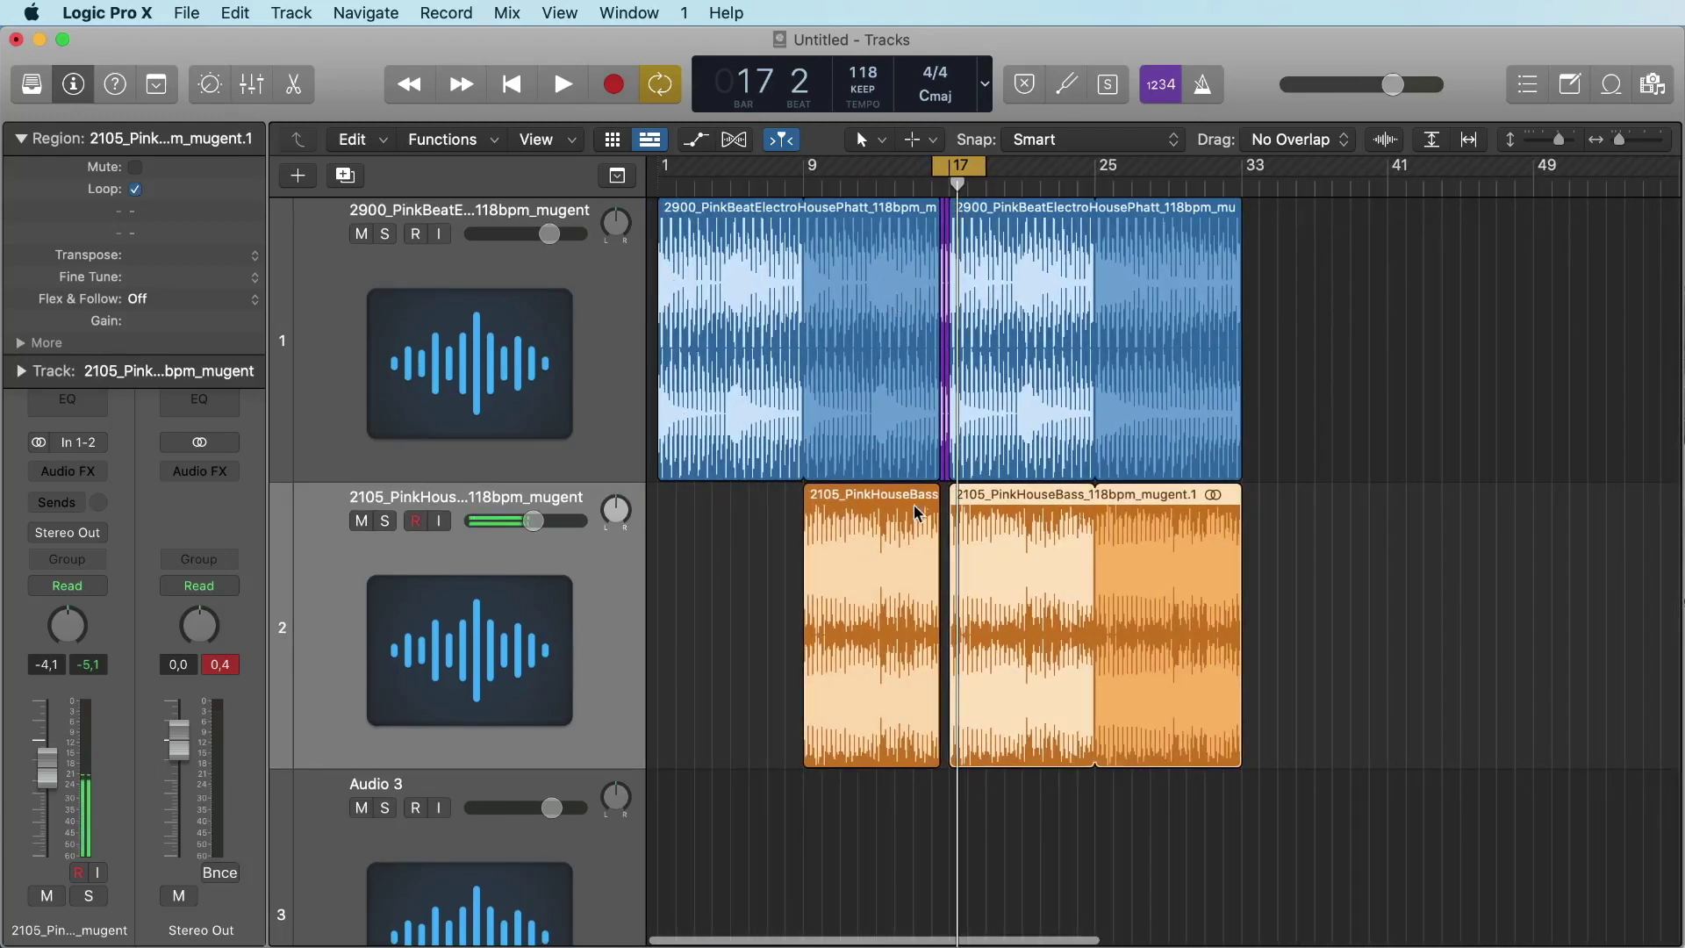
key(super+Tab)
key(super+Tab)
key(super+Tab)
Open mugent.com in a new window and filter to the pink 118 Gm family and keys group
key(super+shift+Tab)
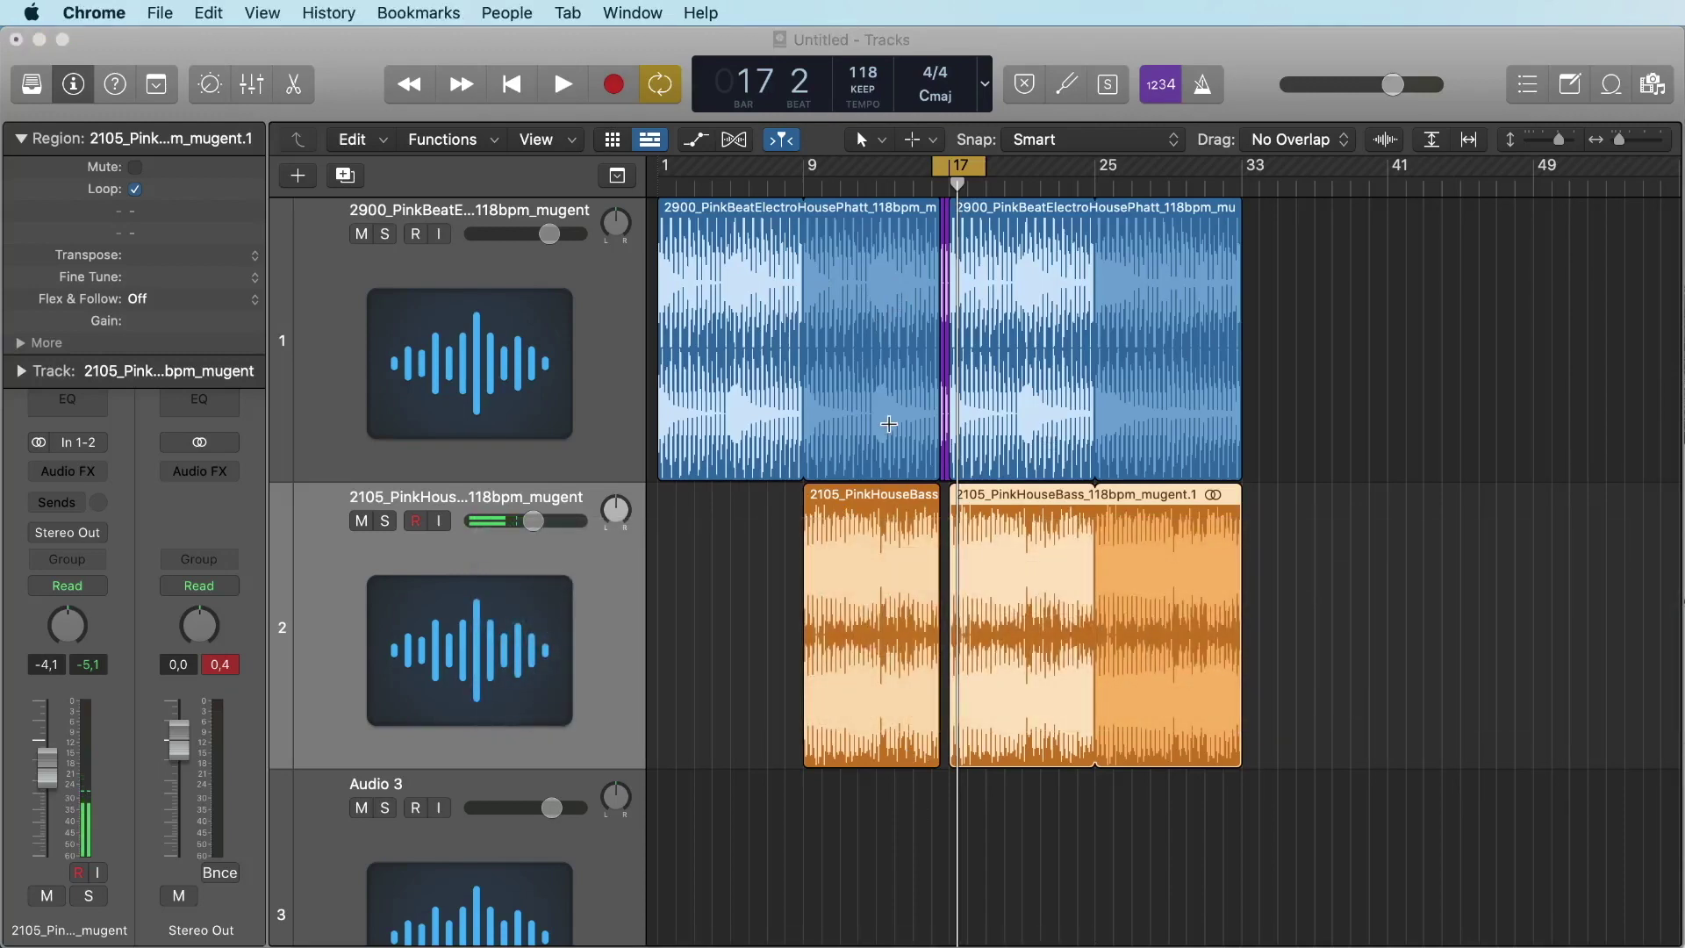
key(super+n)
text(mug)
key(Return)
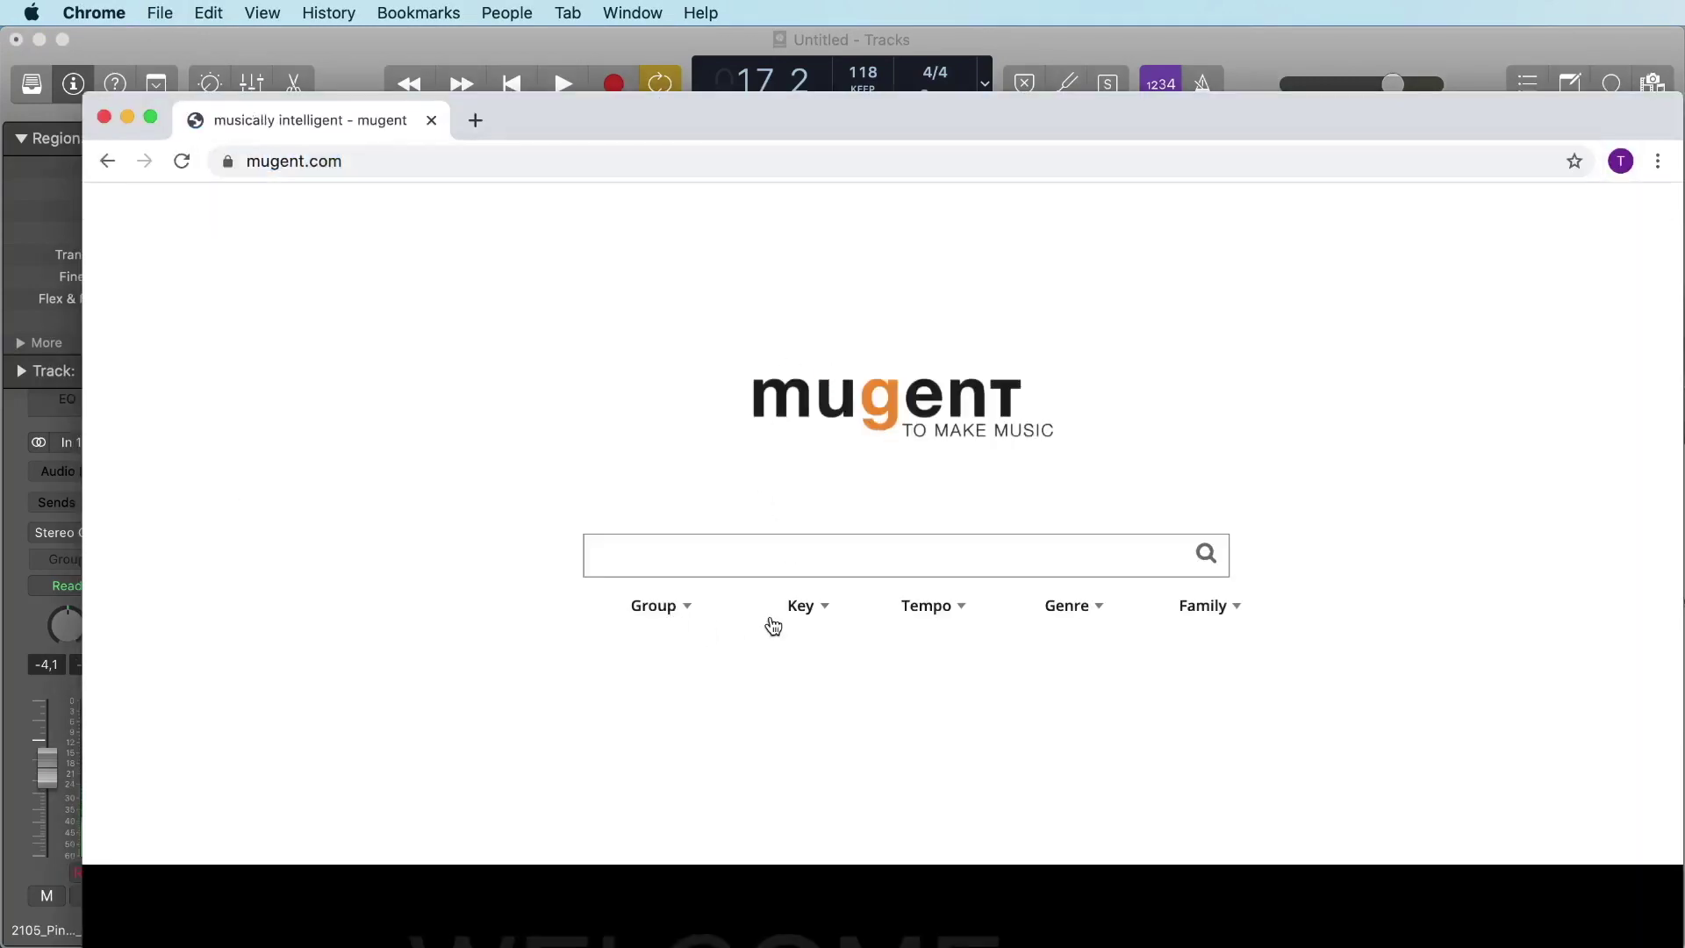
click(1212, 615)
scroll(1181, 755, down, 3)
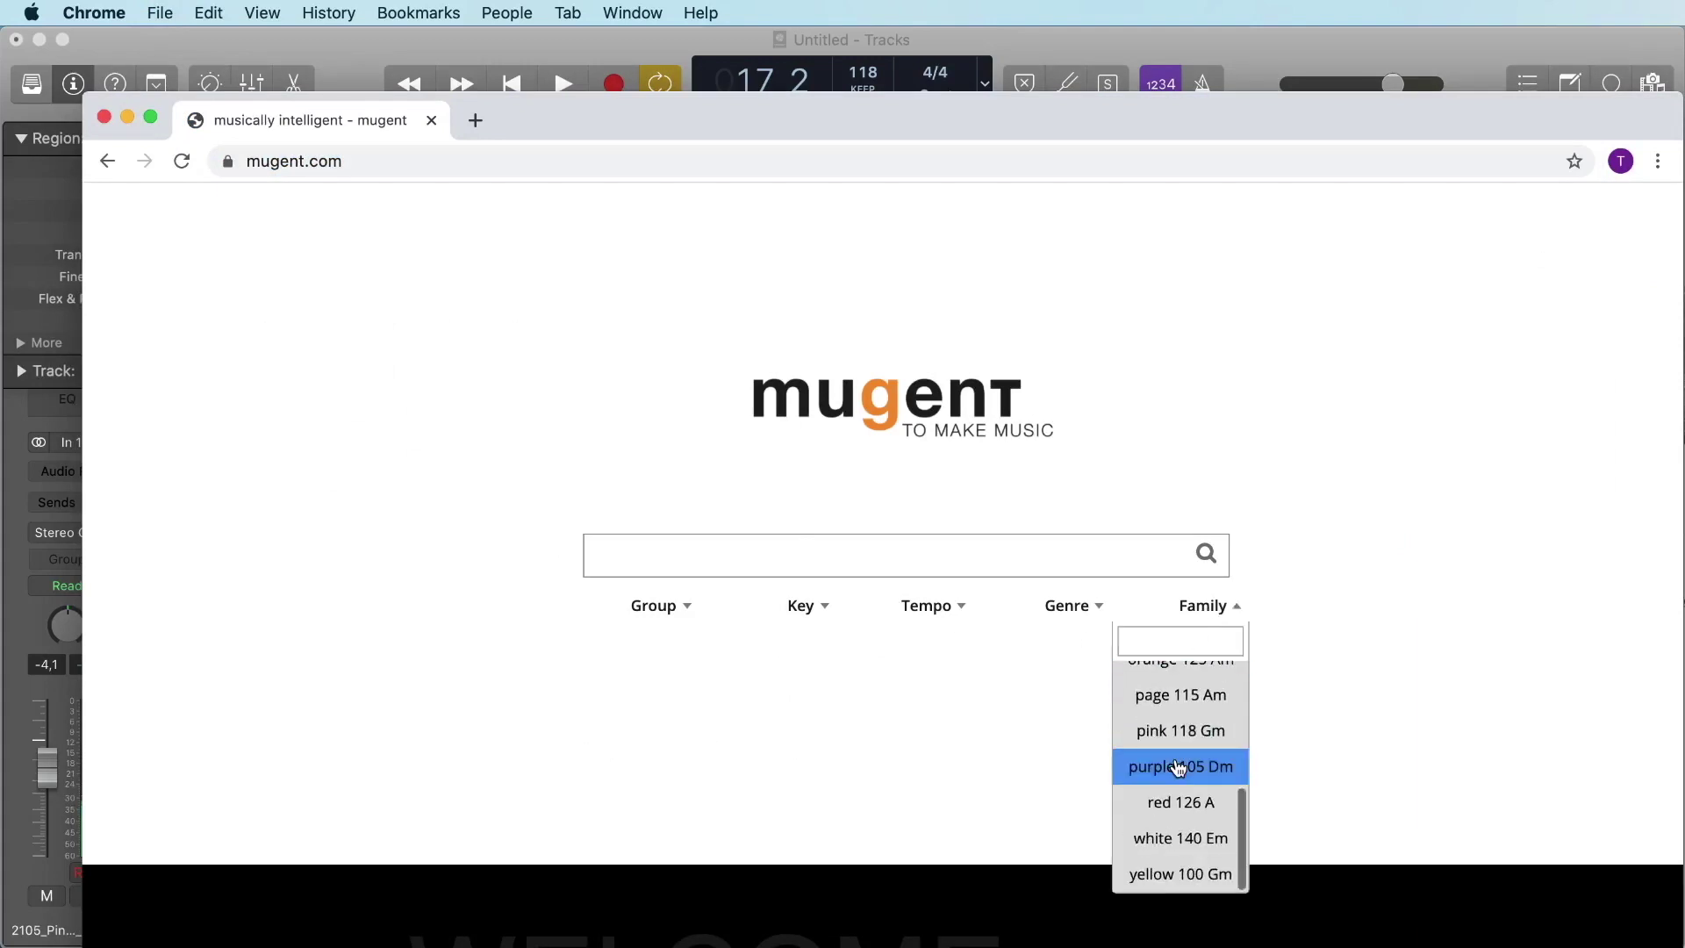
click(1215, 731)
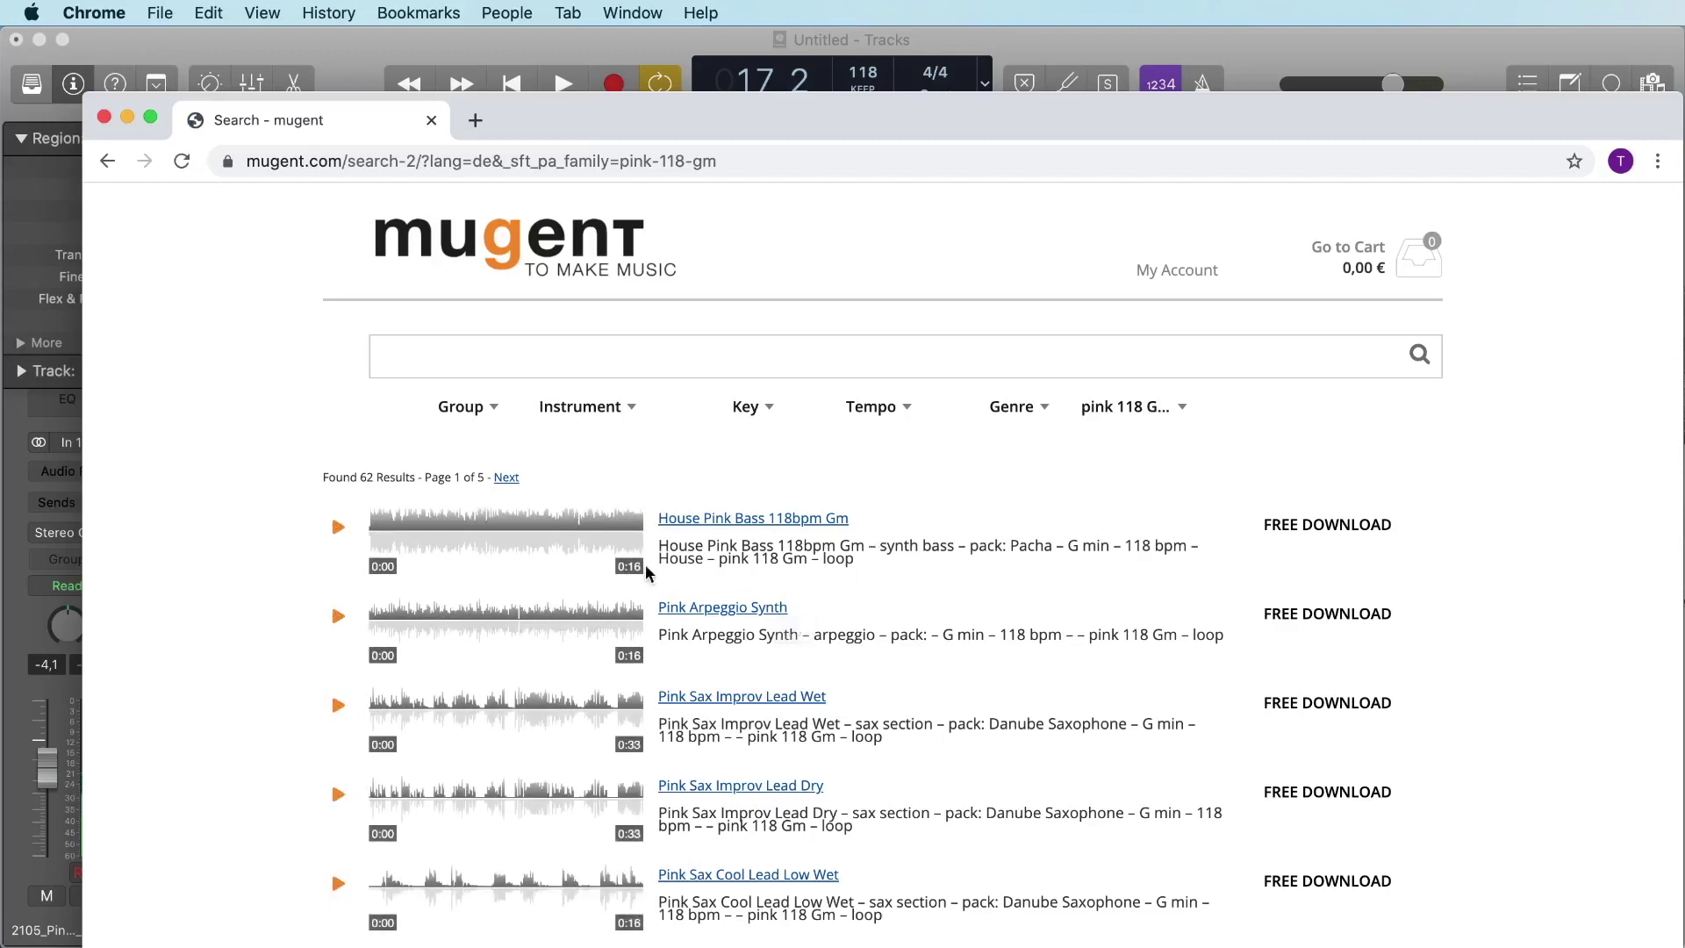
click(466, 415)
scroll(457, 617, down, 2)
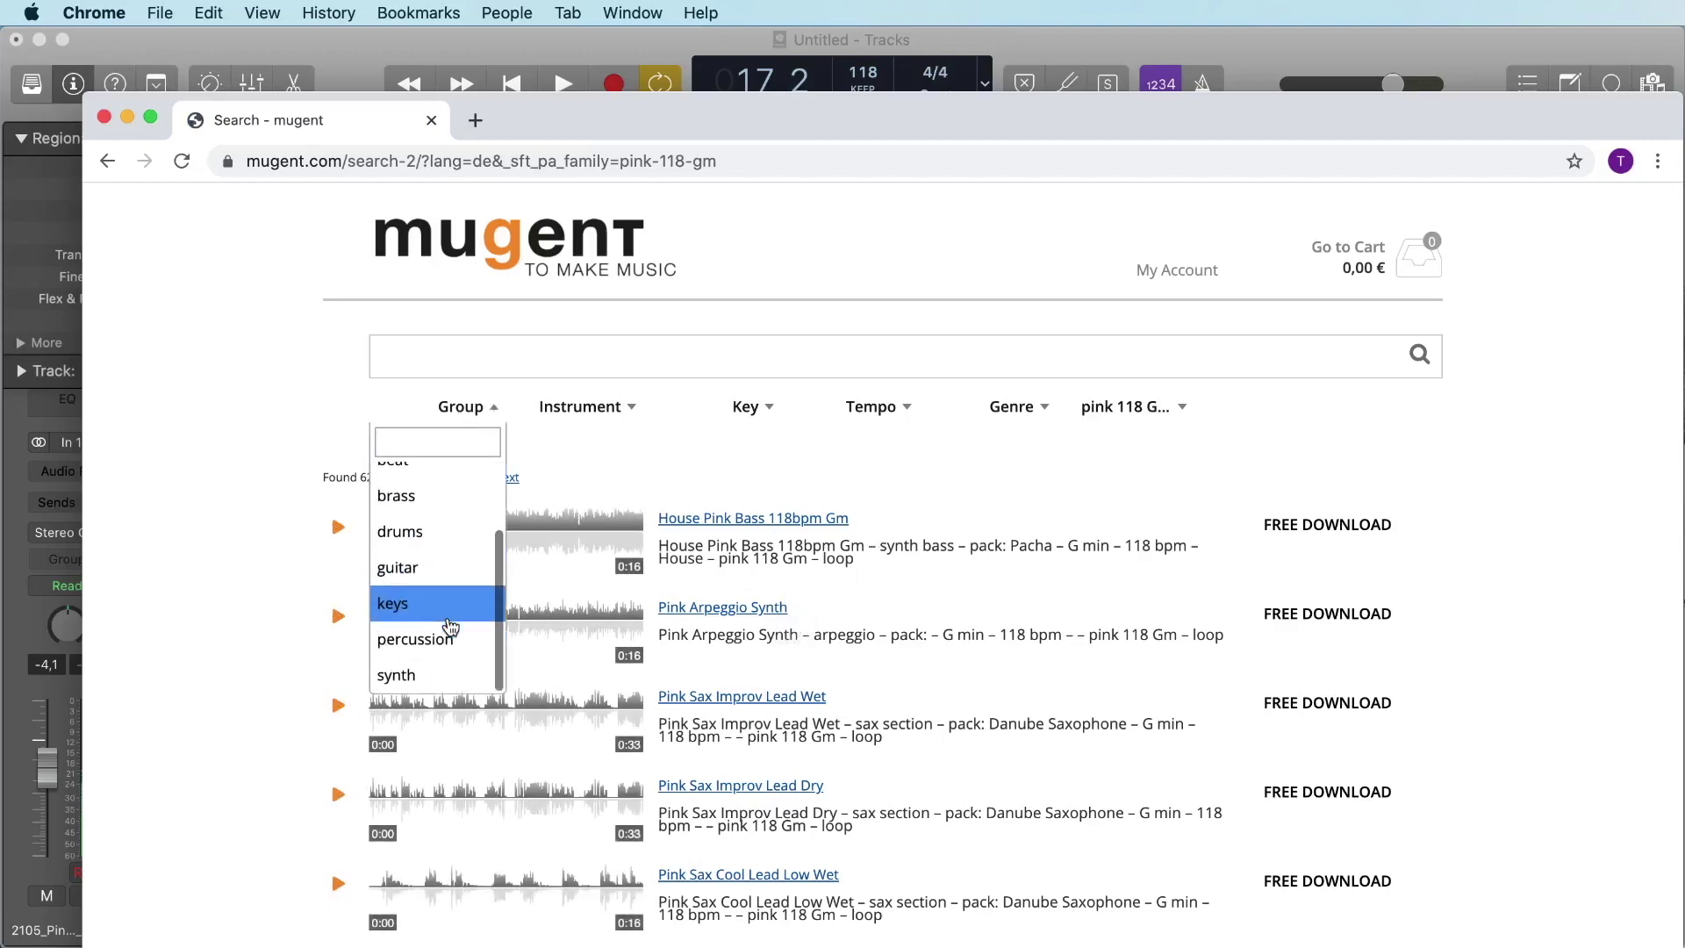
click(447, 614)
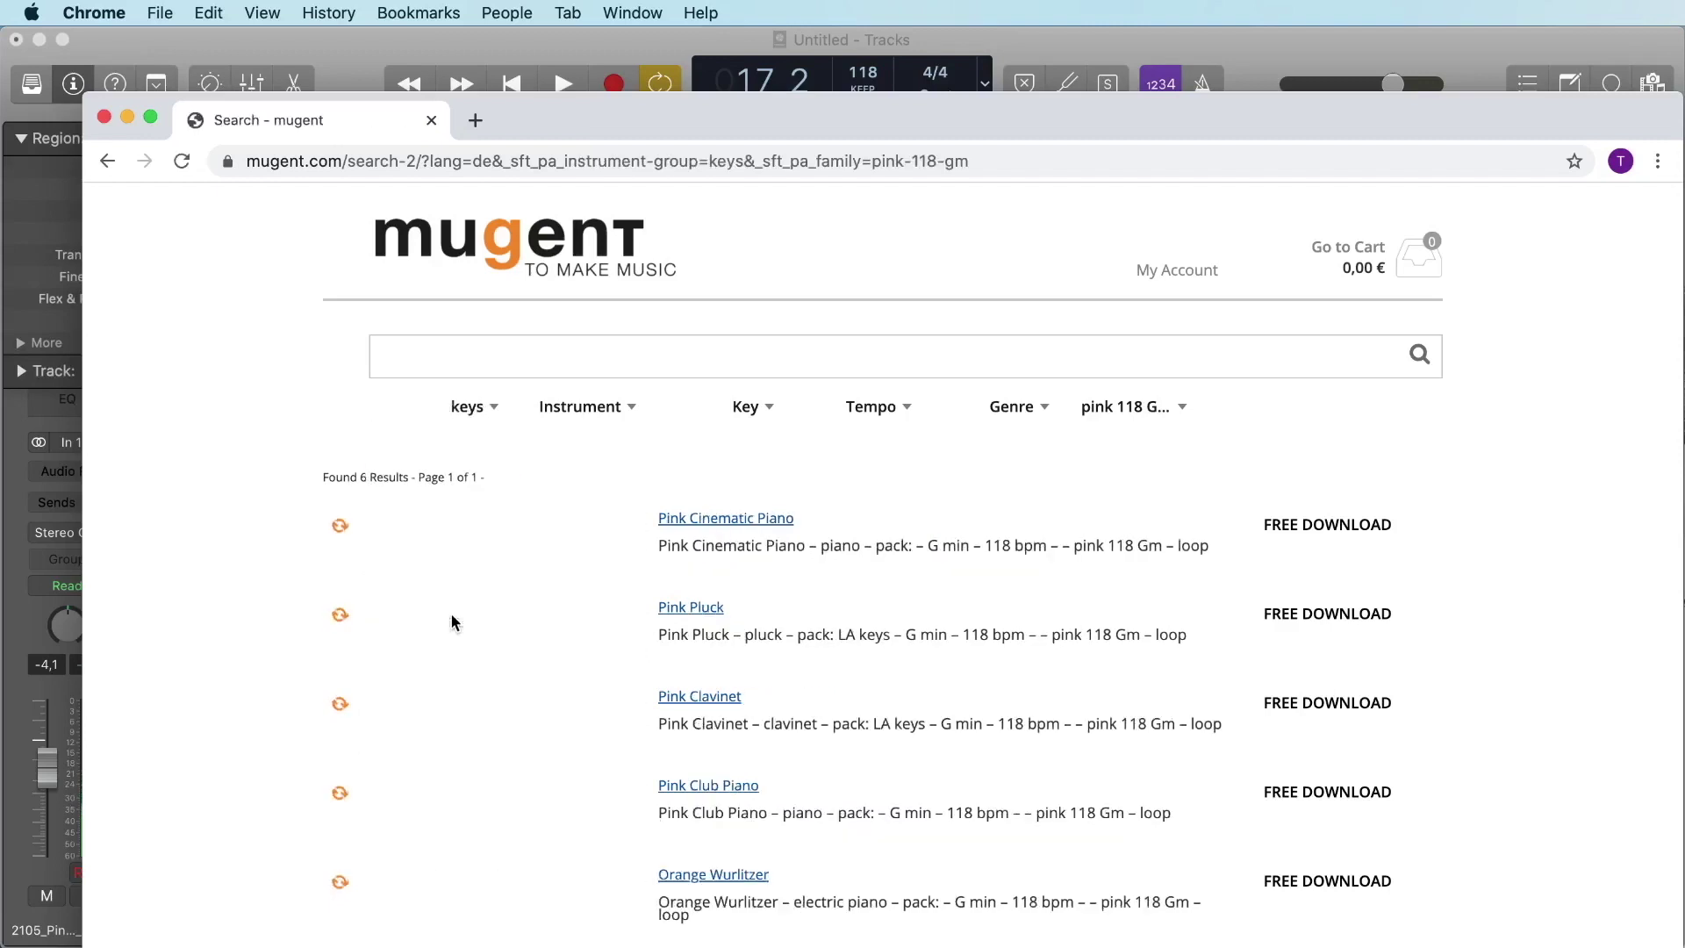
Preview the Orange Wurlitzer and Pink Pluck loops, then close the browser window
click(341, 885)
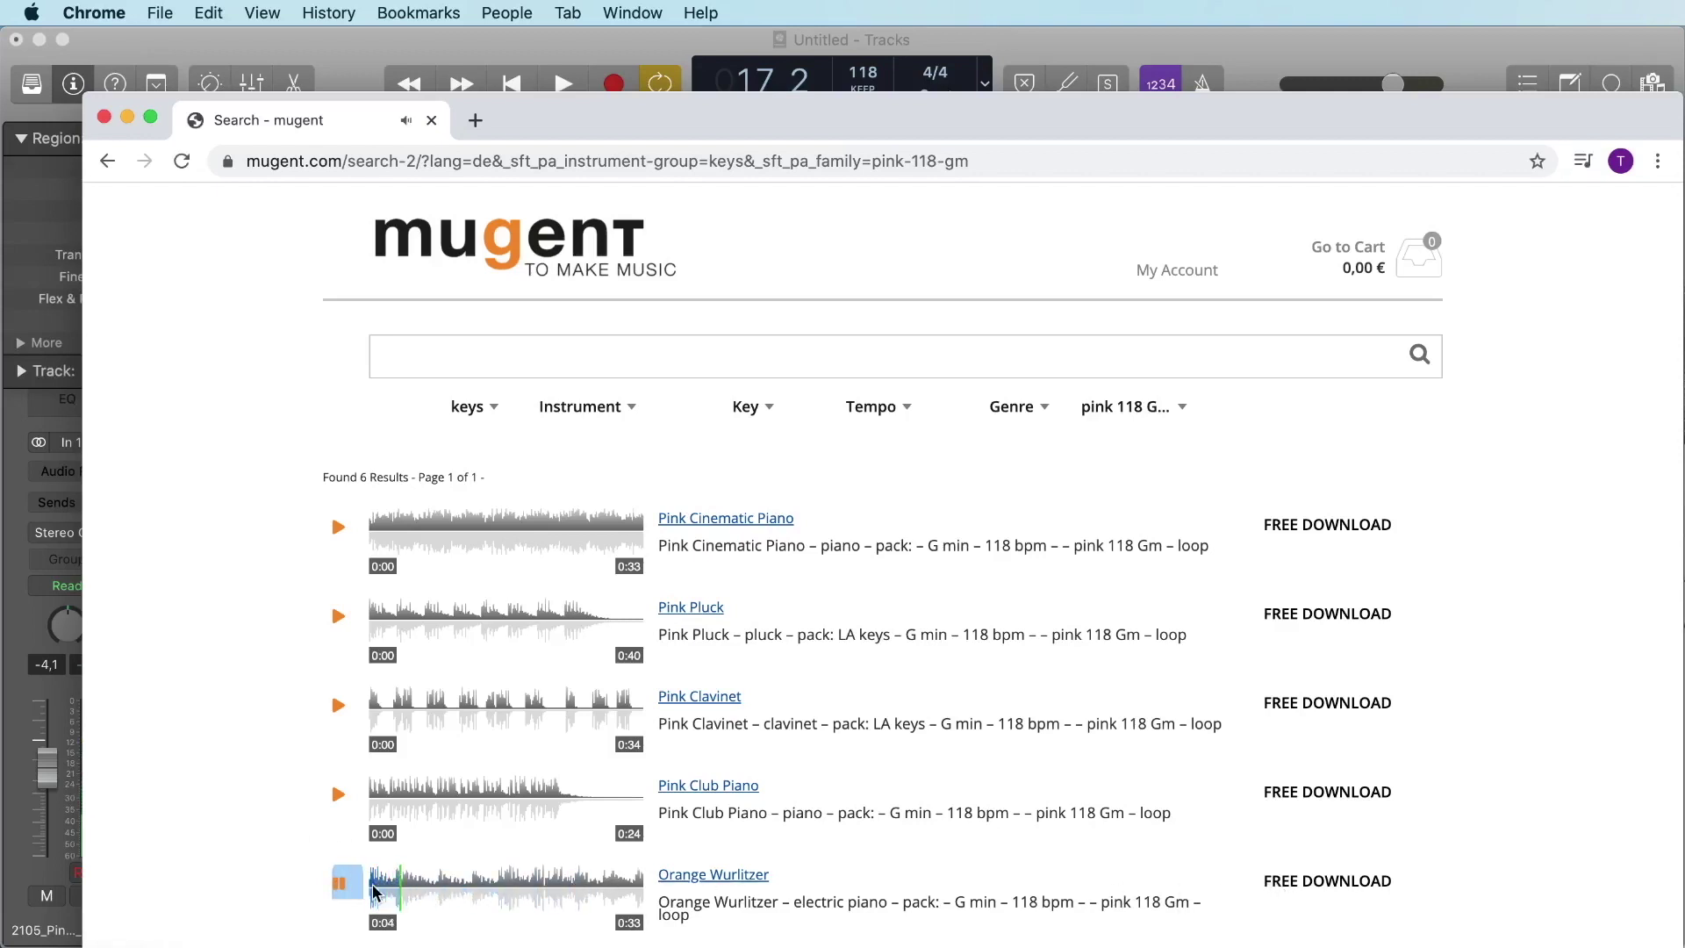
click(347, 883)
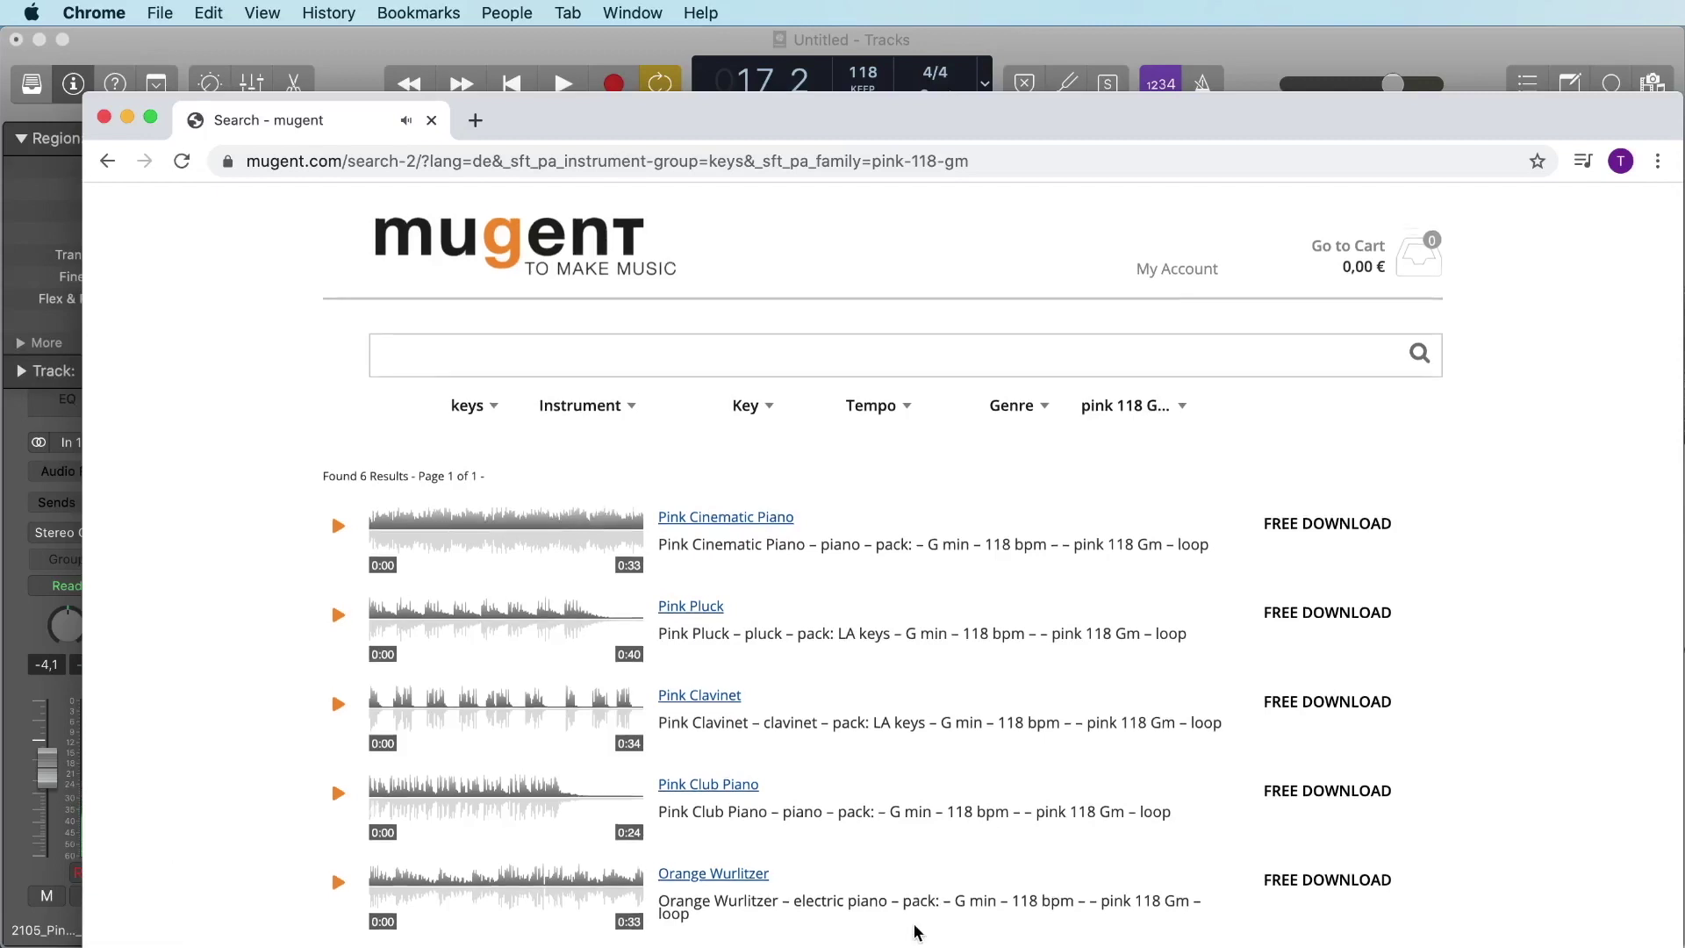
scroll(540, 625, down, 1)
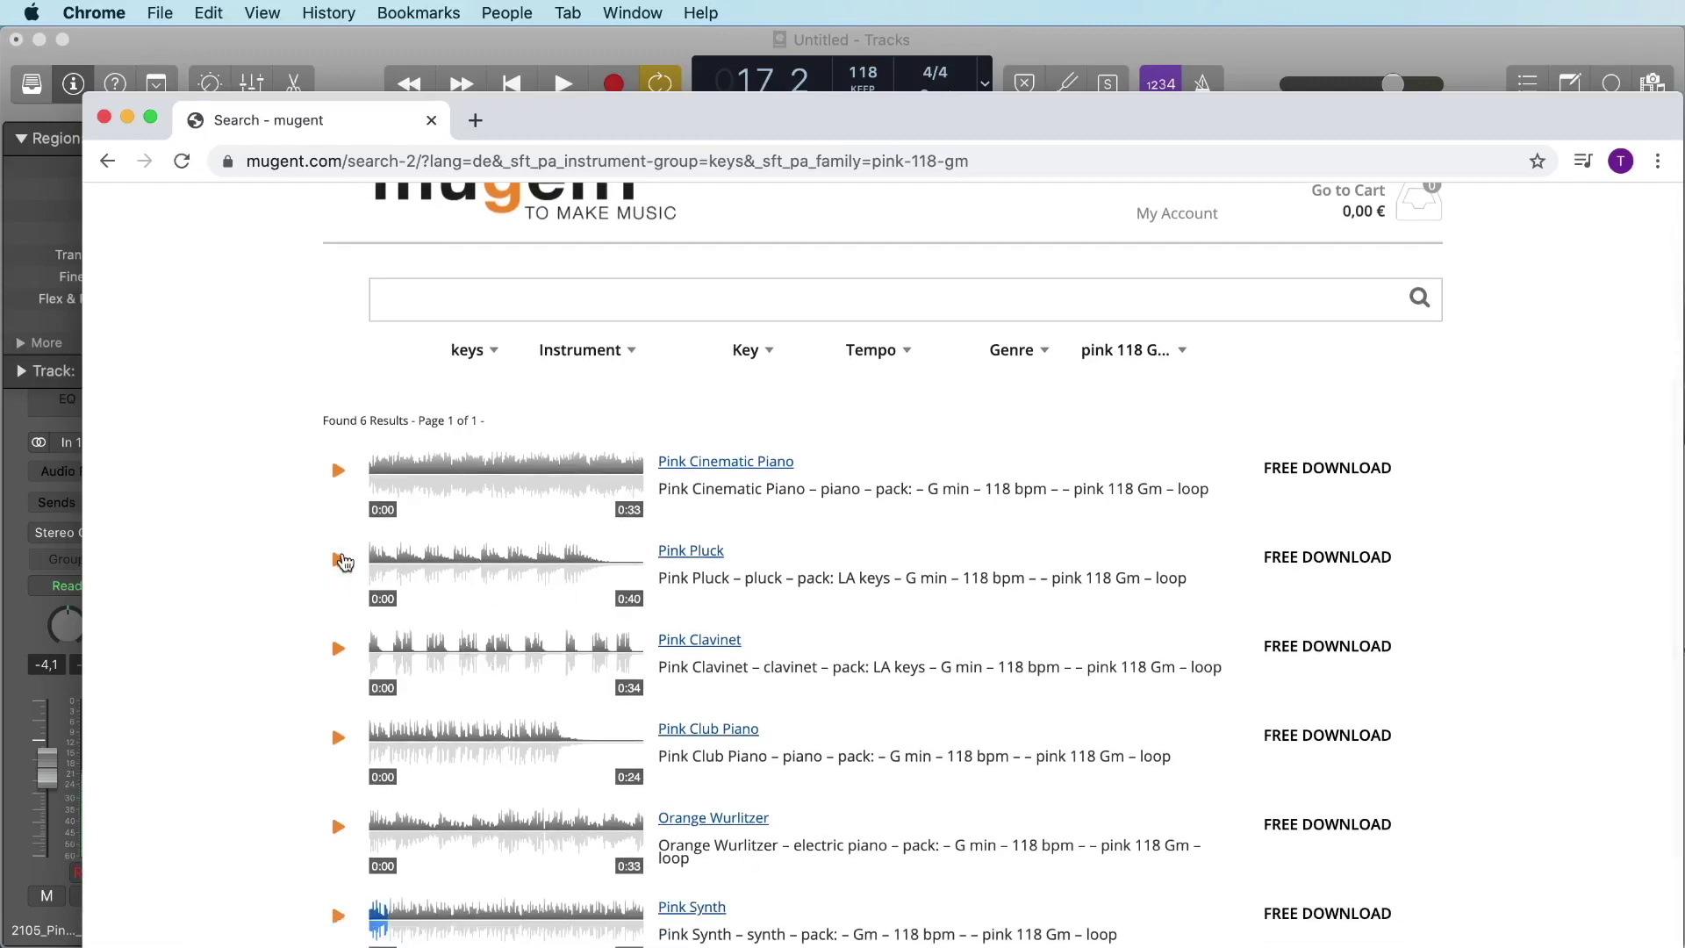
click(339, 560)
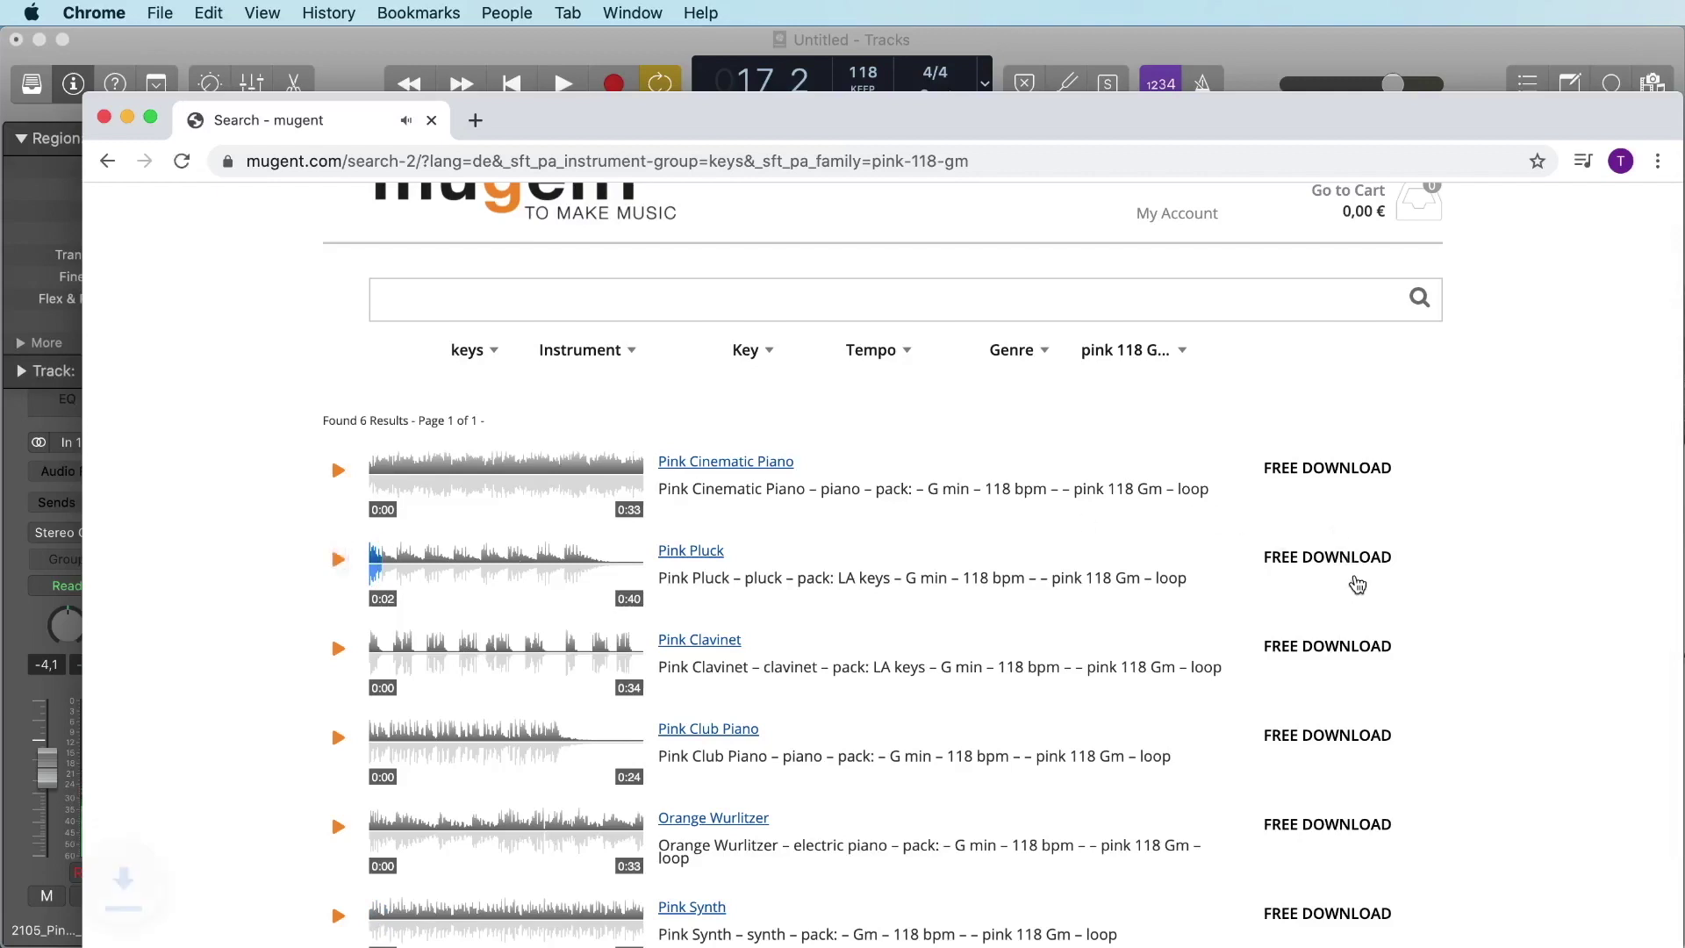
click(104, 117)
Add the PinkWurlitzer file from Downloads to the Audio 3 track and play from bar 9
key(super+Tab)
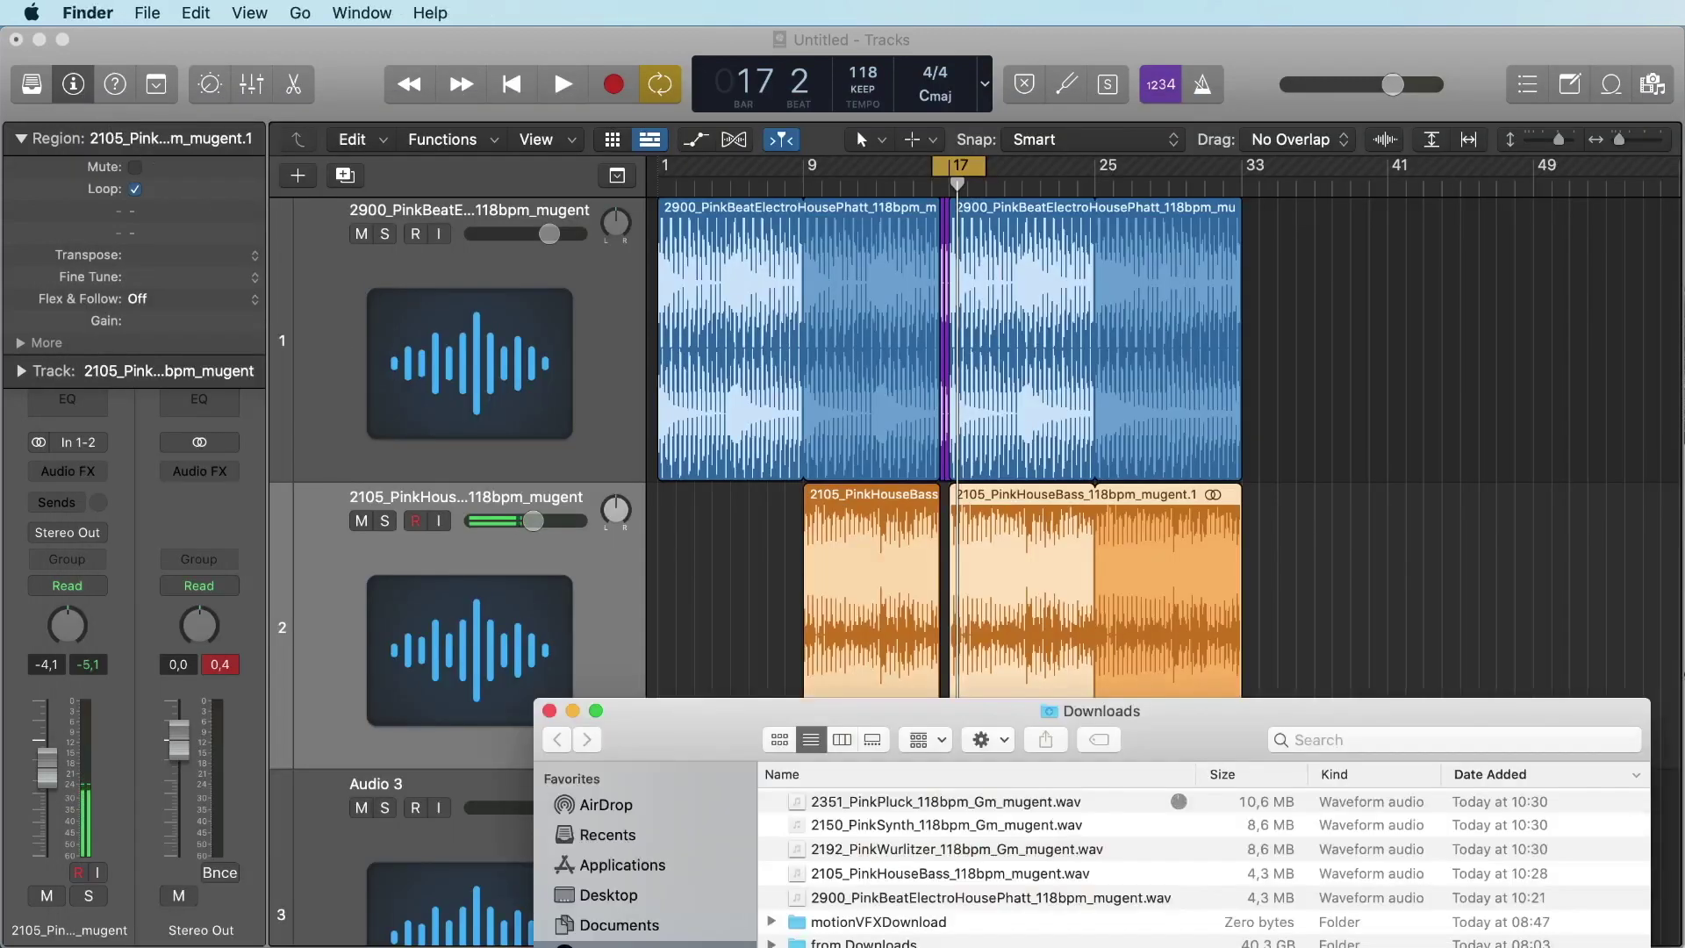
scroll(711, 619, down, 3)
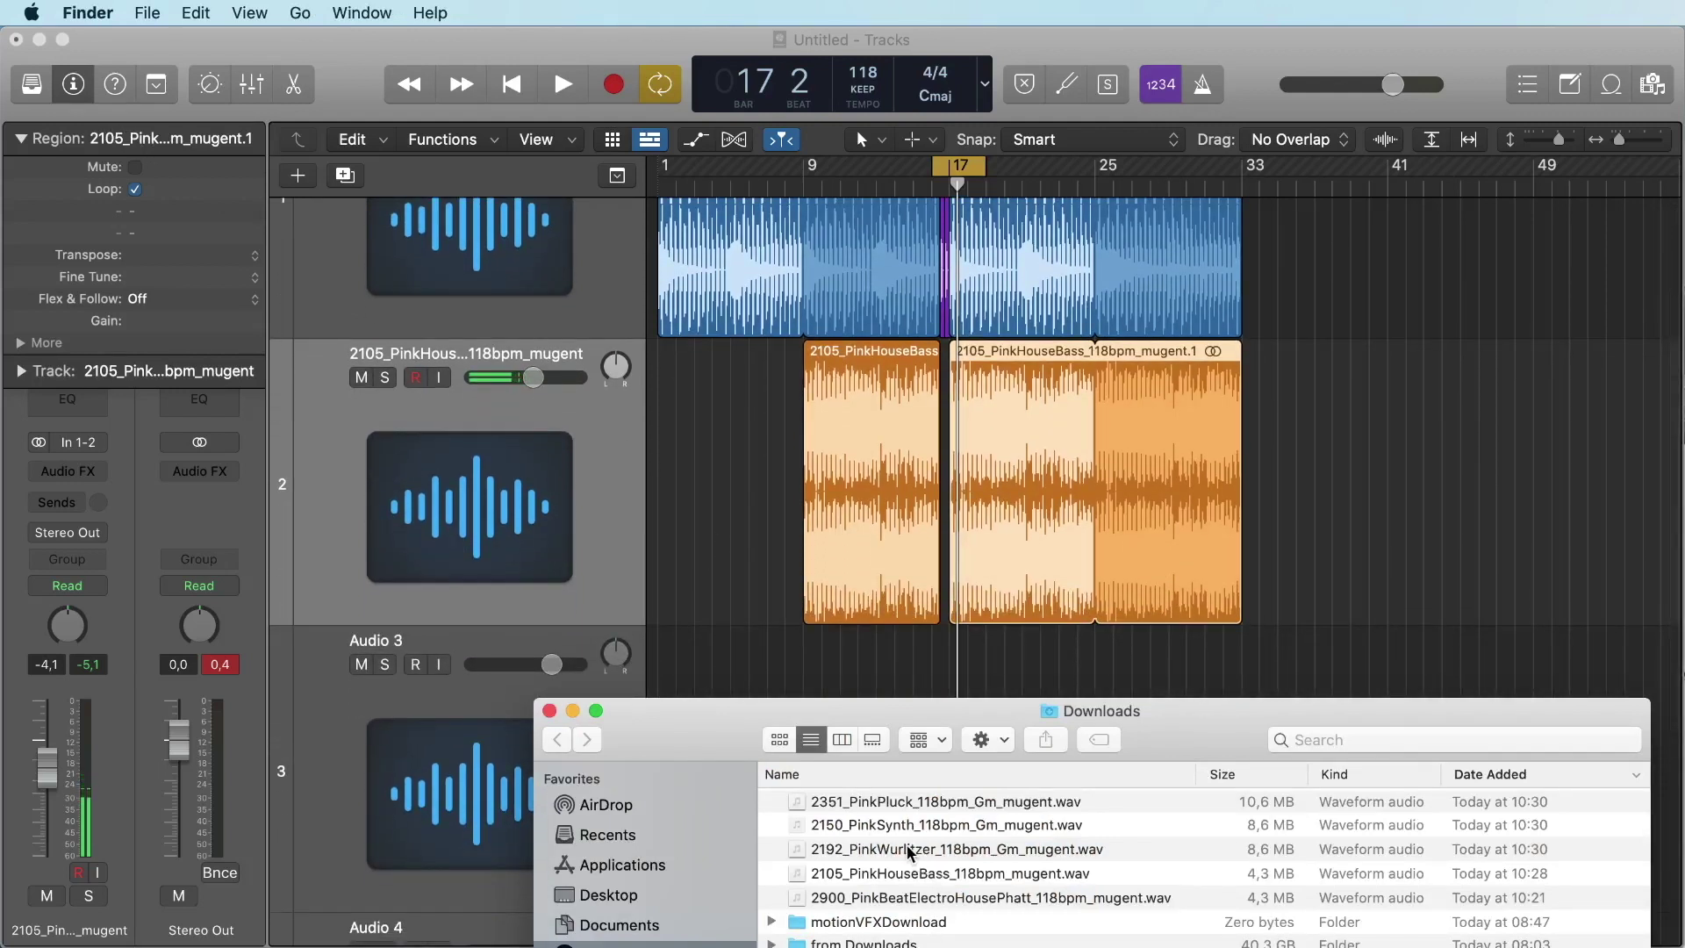
mouse_move(907, 850)
mouse_down()
mouse_move(959, 654)
mouse_move(806, 653)
mouse_up()
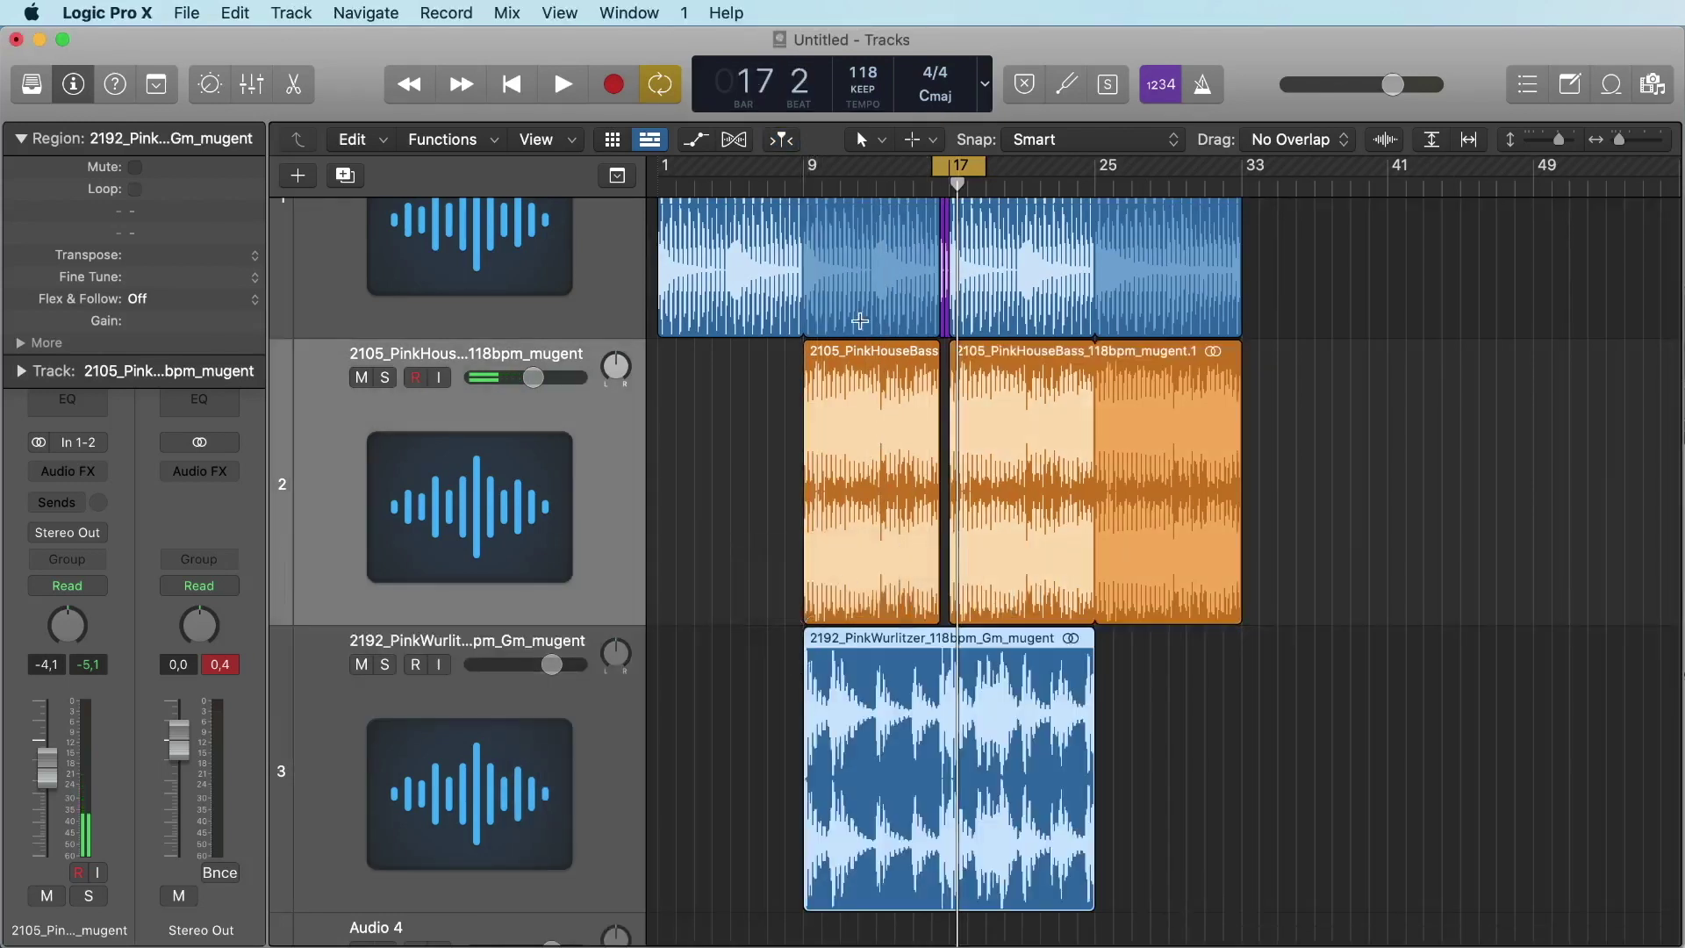
key(space)
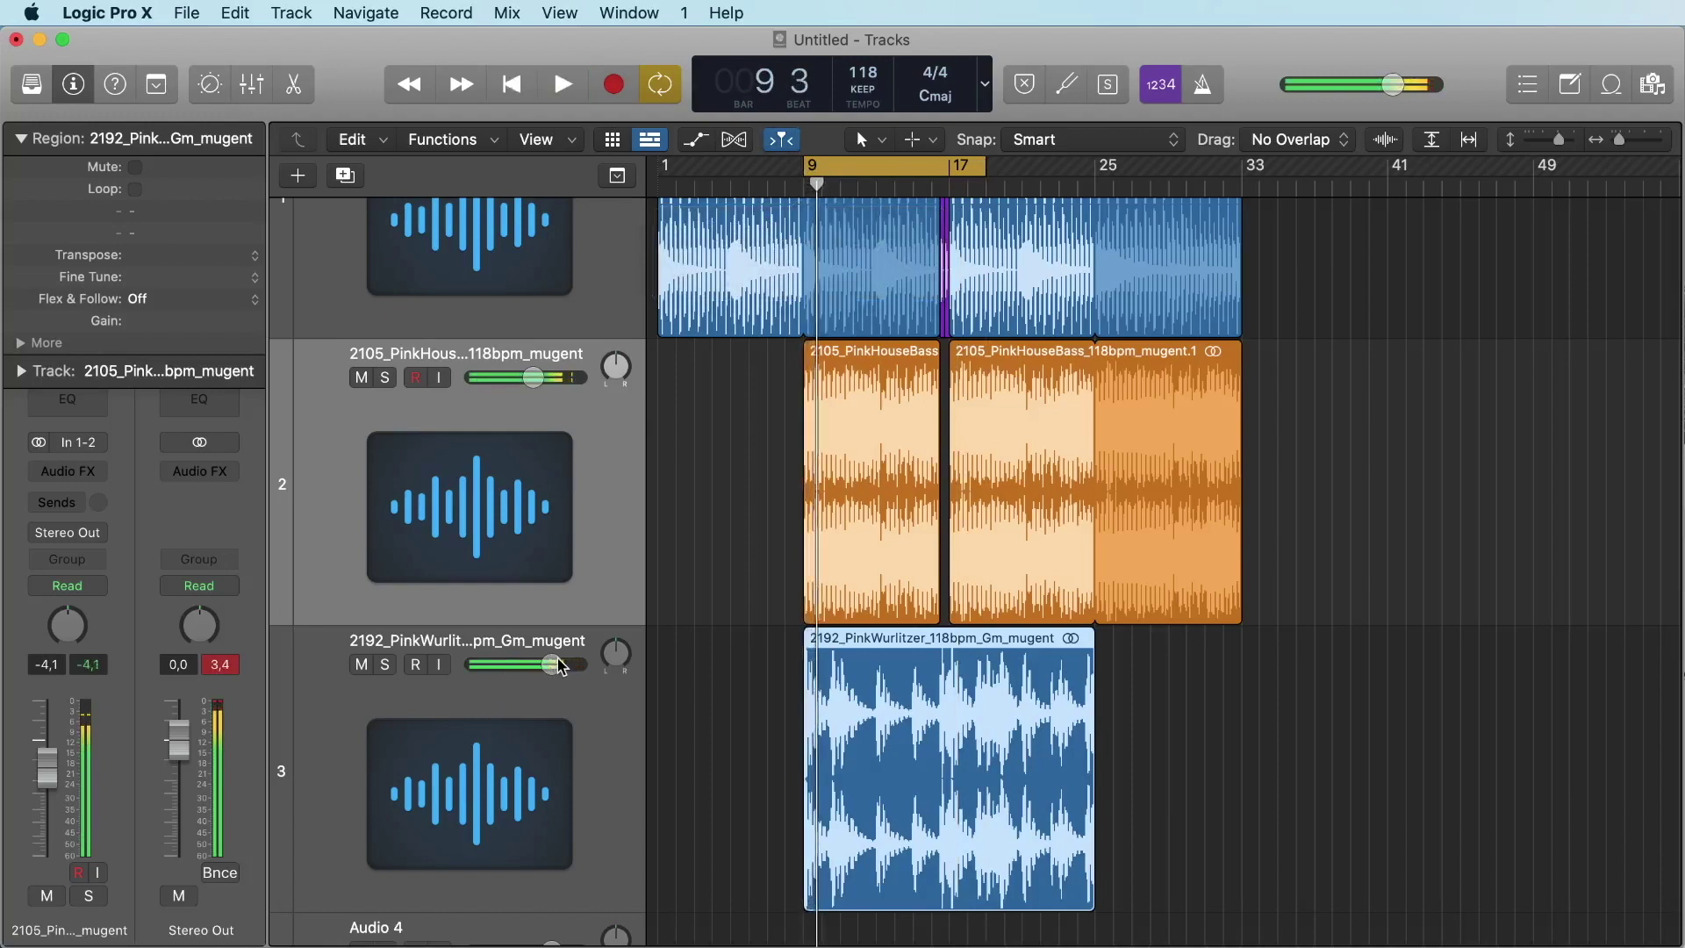
Lower the Wurlitzer track to -4.3 dB, copy its region to bar 17, and trim the original before the break
drag(558, 664, 516, 664)
click(1139, 728)
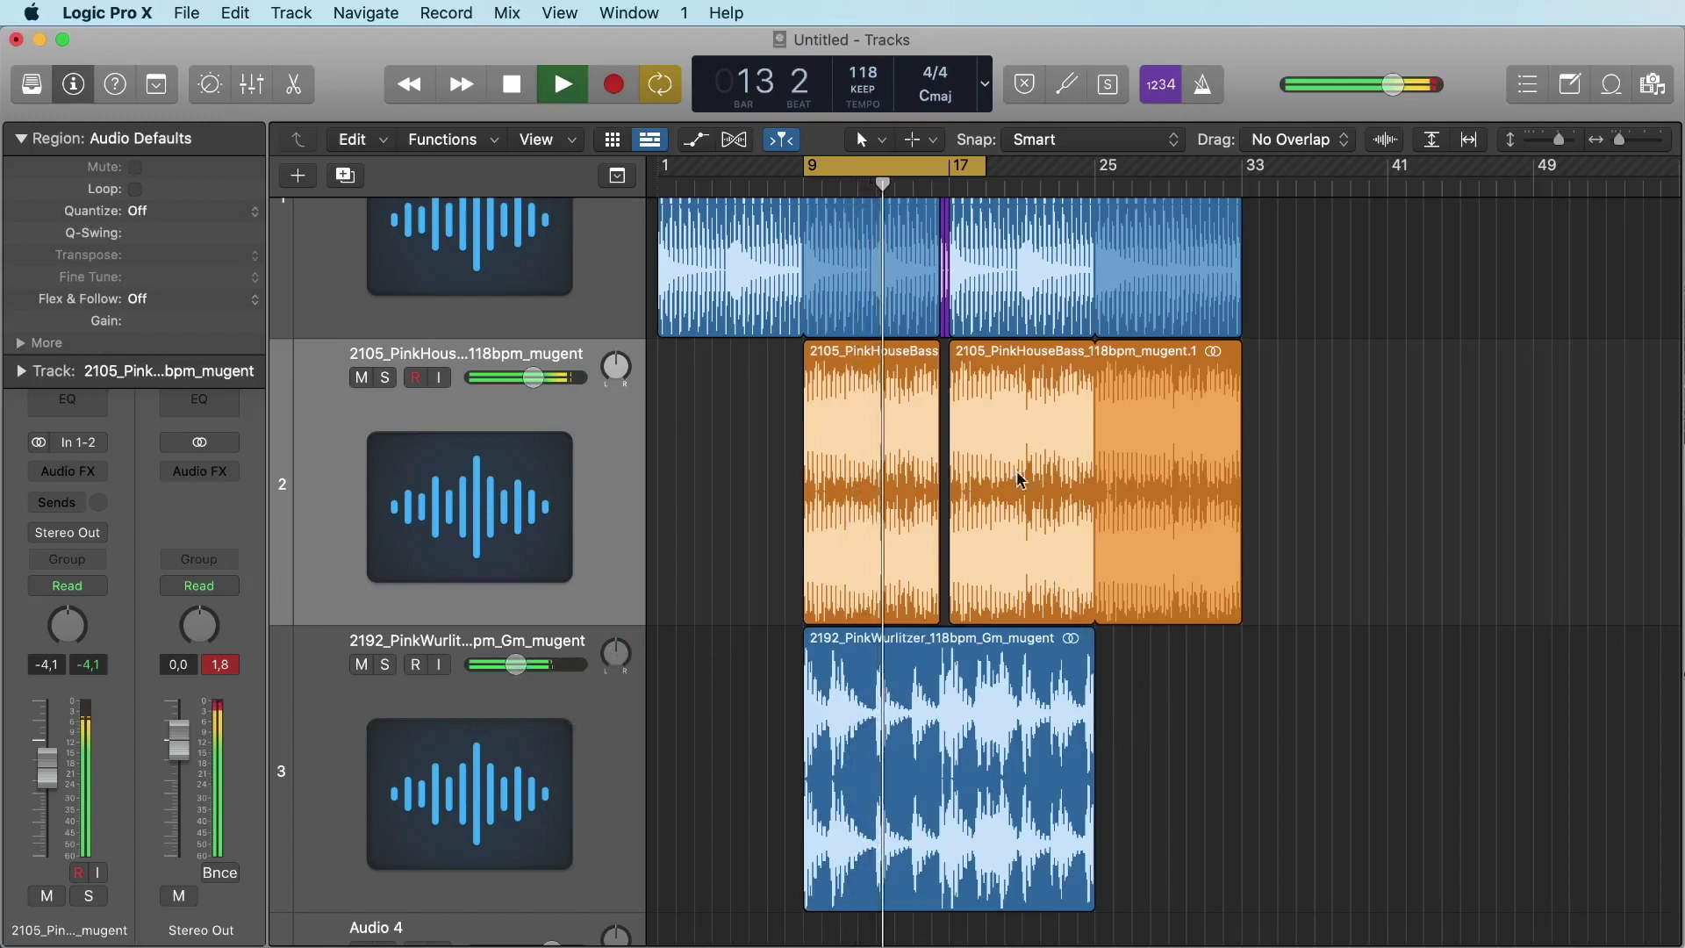
drag(858, 708, 1007, 715)
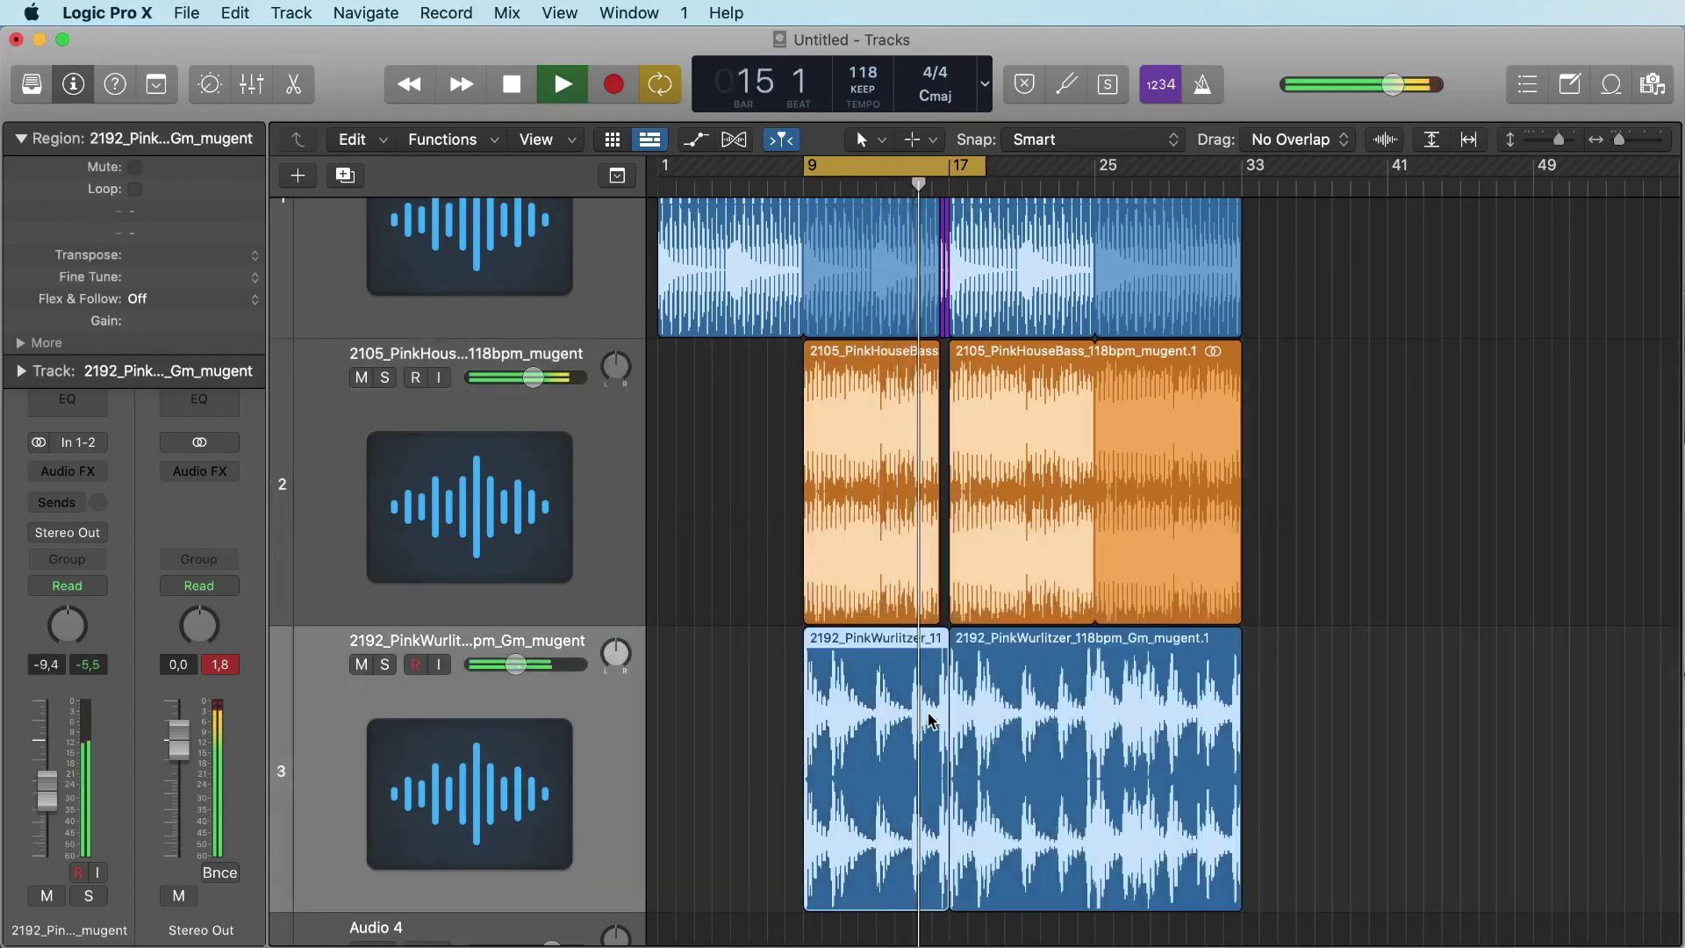
drag(946, 895, 931, 895)
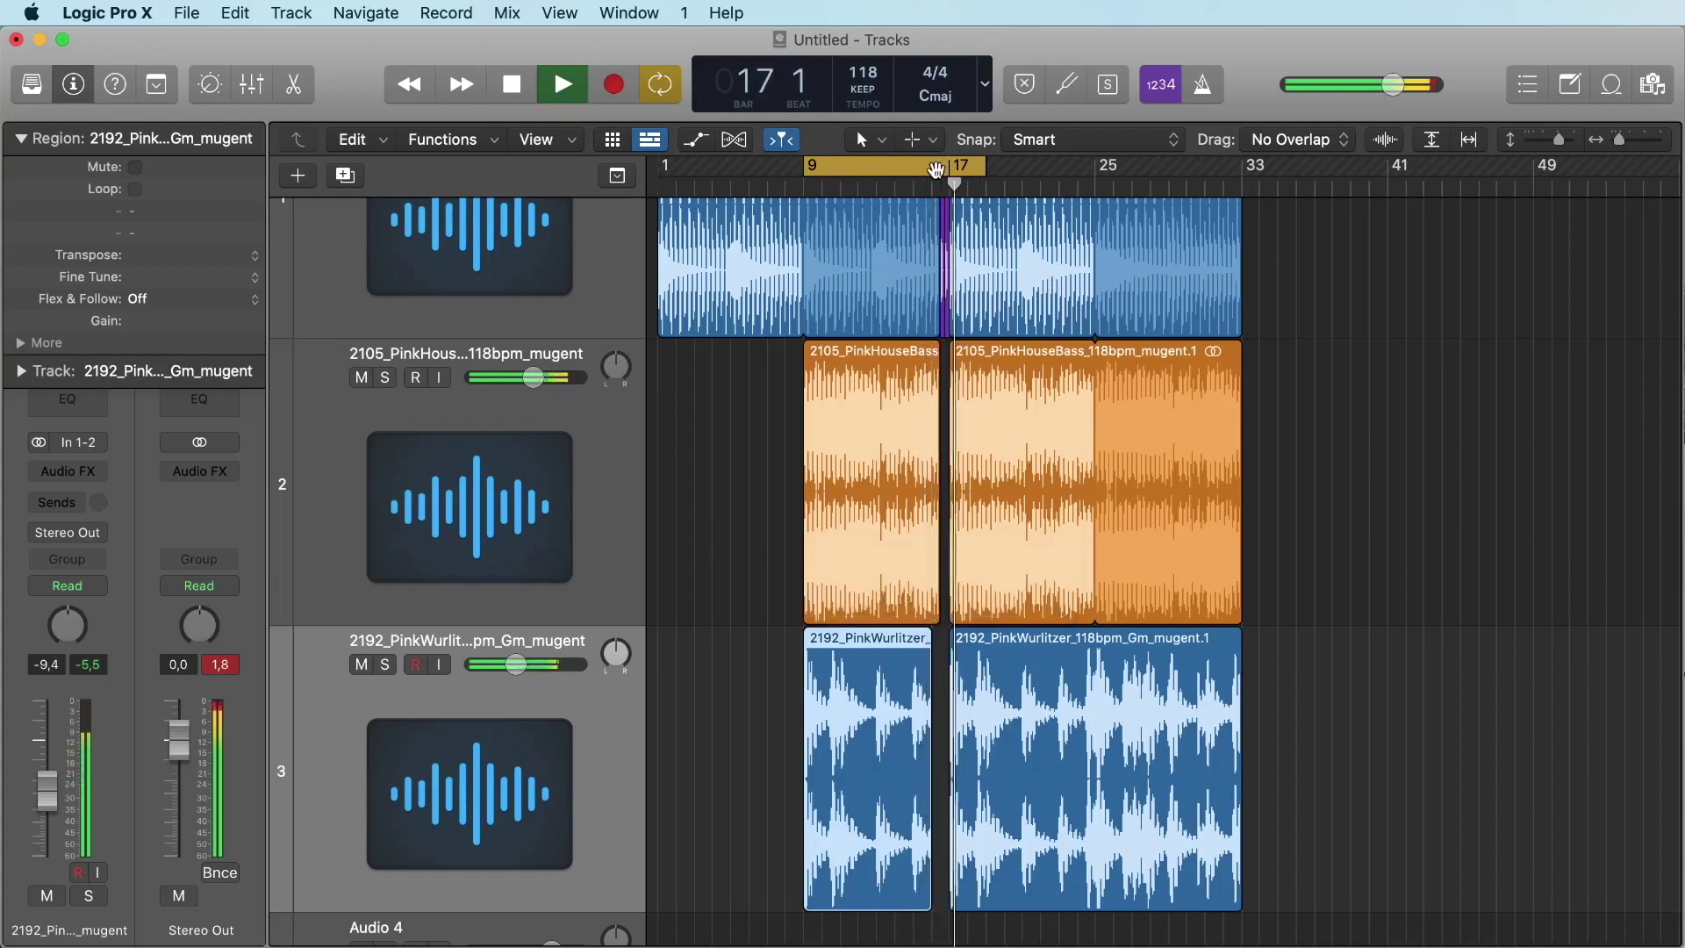
key(space)
key(space)
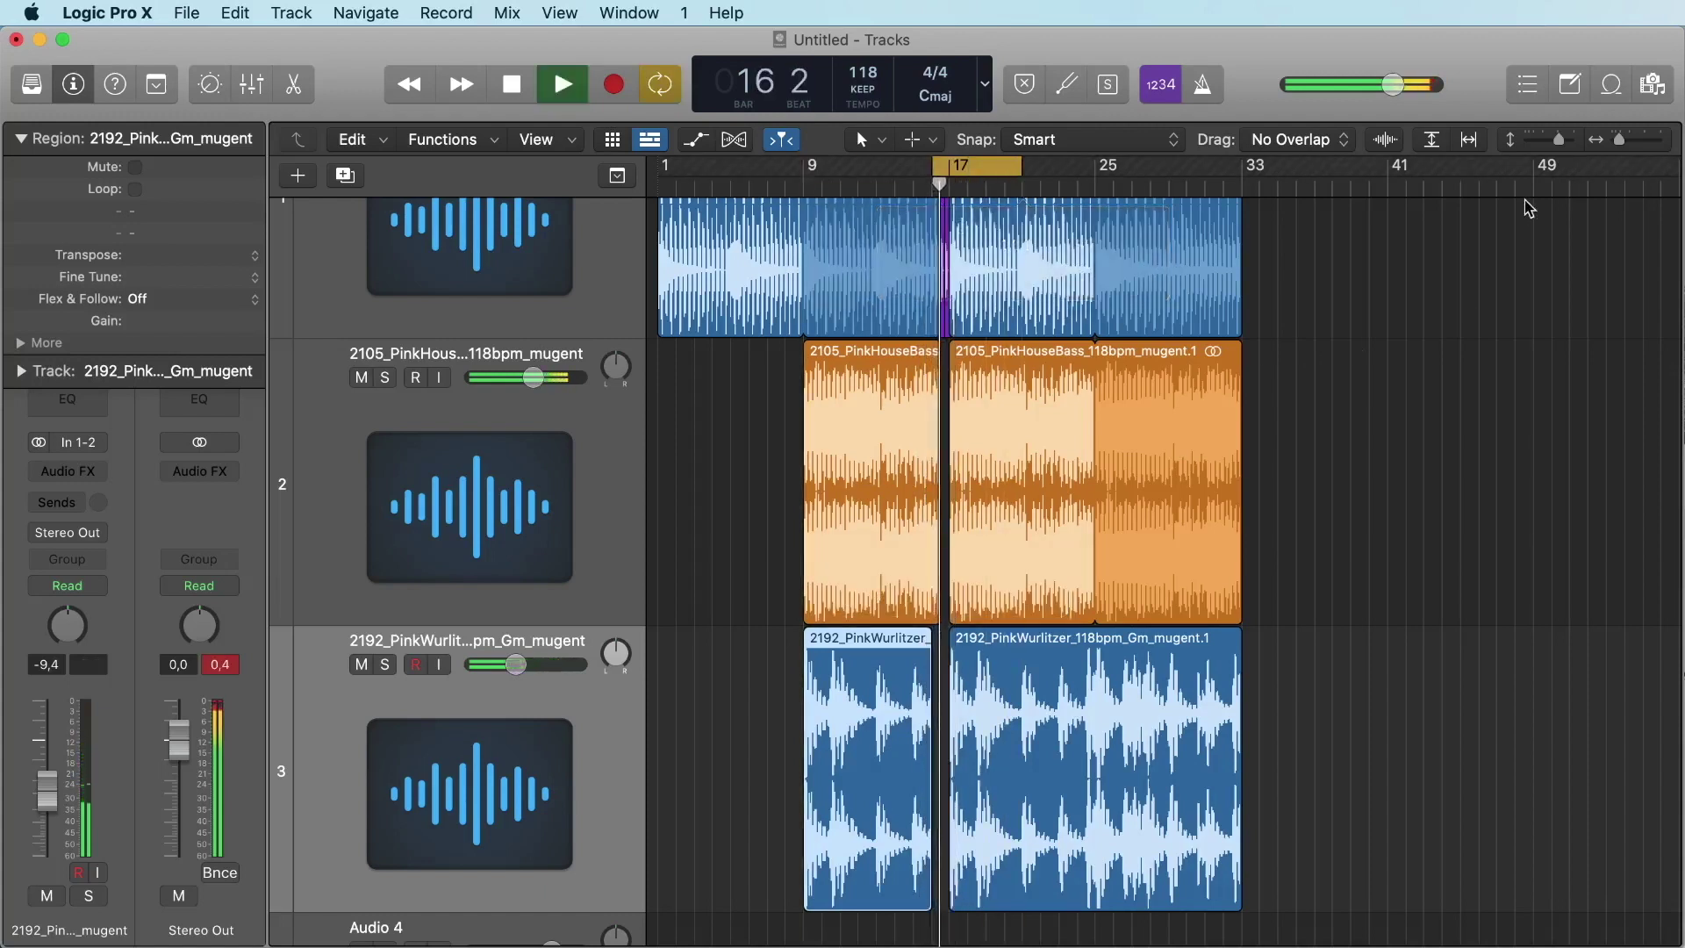
drag(1619, 140, 1631, 141)
scroll(1520, 207, right, 3)
Colour both PinkWurlitzer regions green using the colour palette
scroll(1469, 211, right, 5)
key(alt+c)
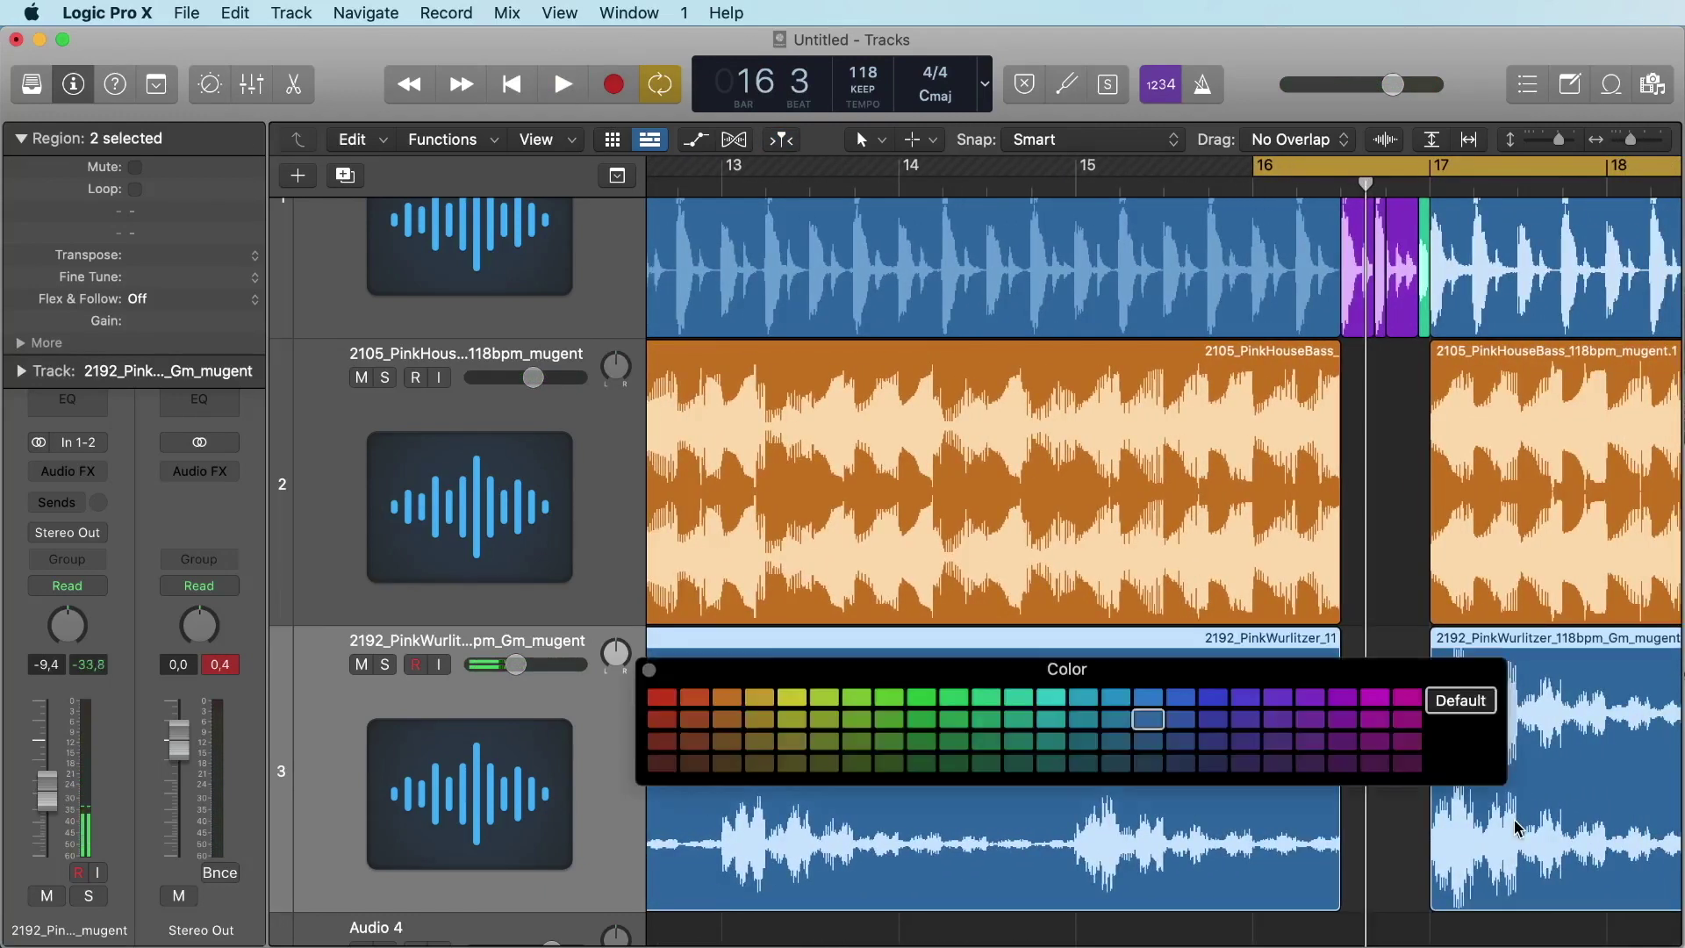
click(921, 719)
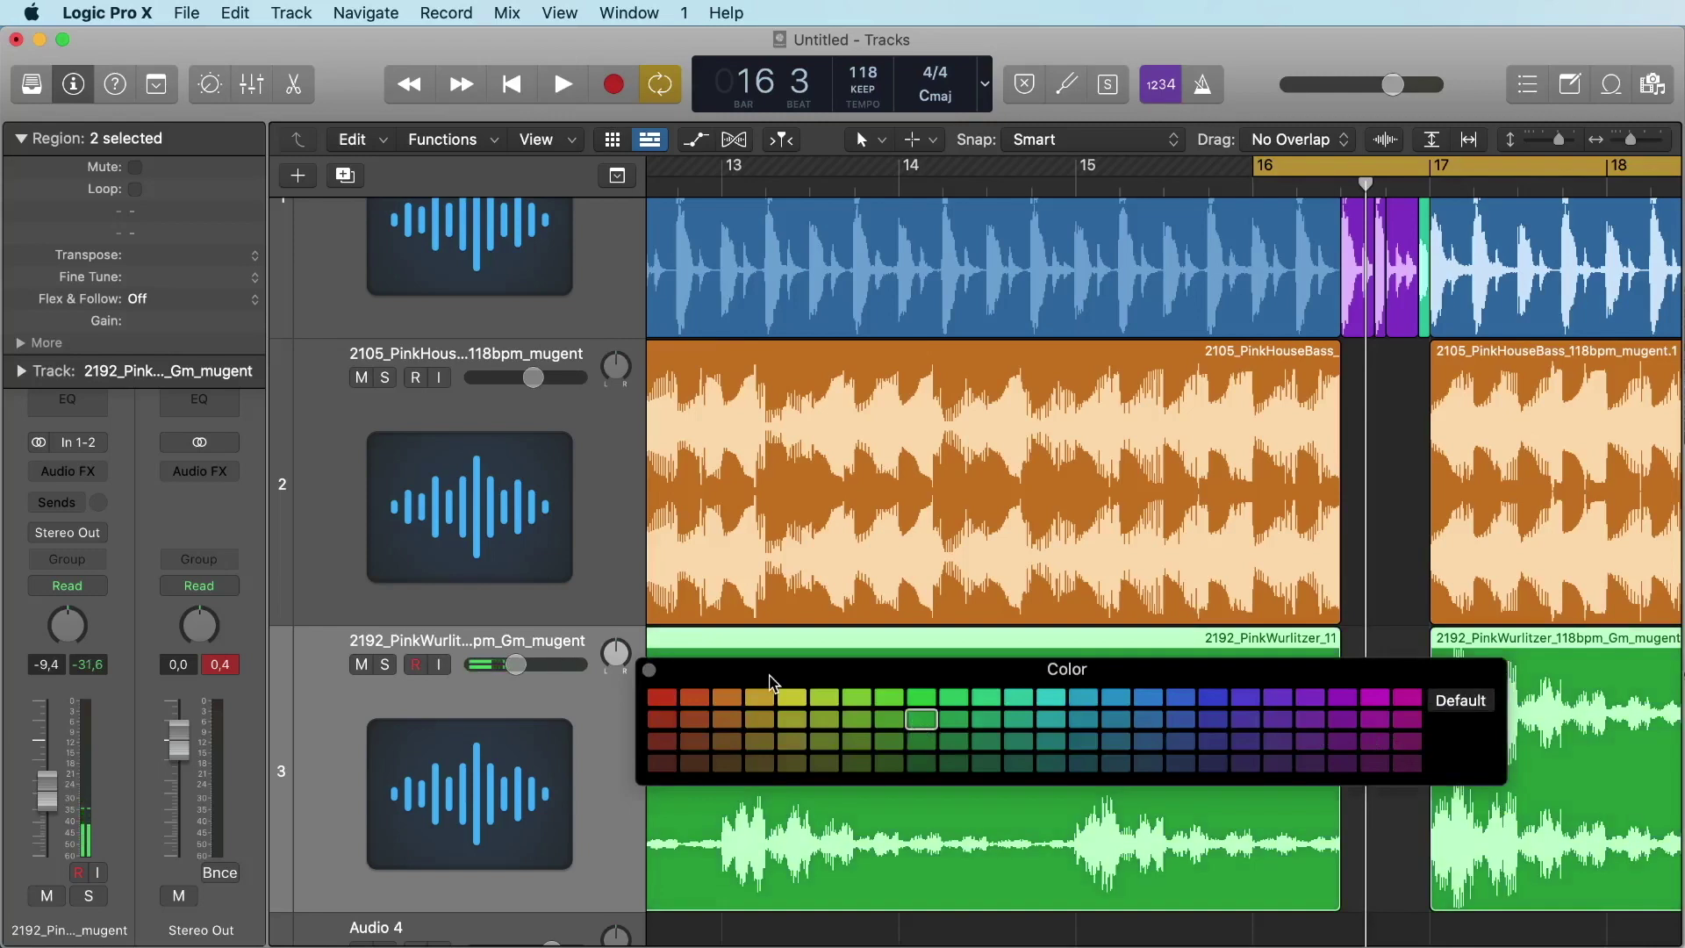
click(650, 671)
Play back with the PinkHouseBass track selected, then zoom out to show bars 12–23
key(space)
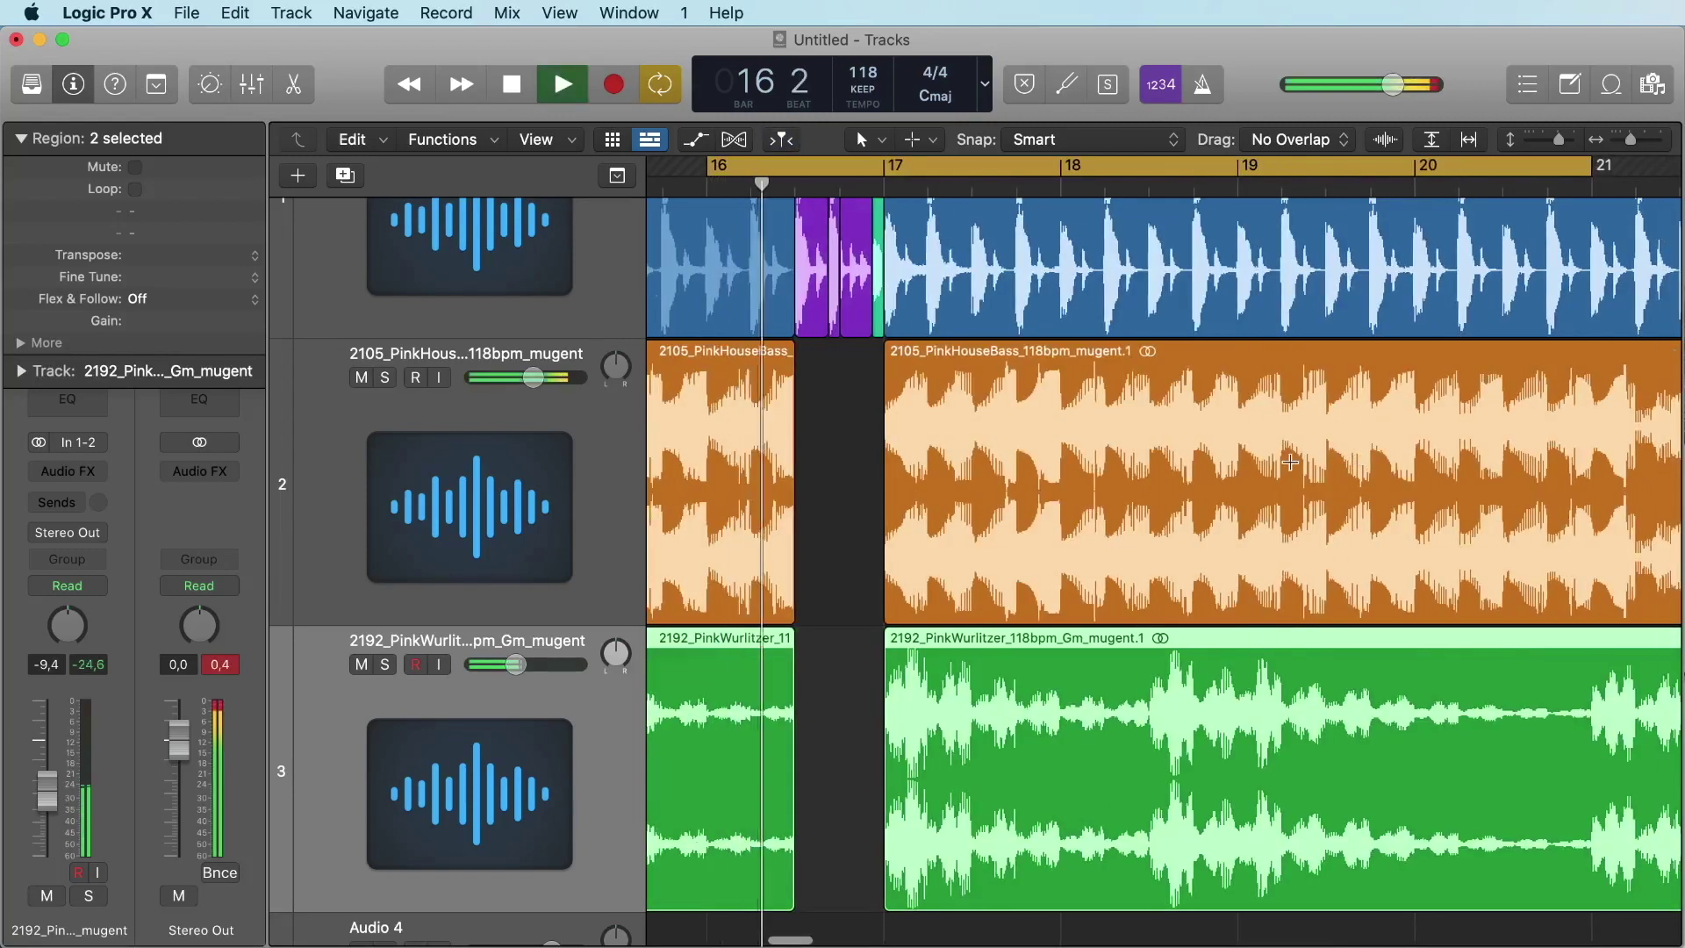
click(1292, 459)
scroll(983, 459, down, 1)
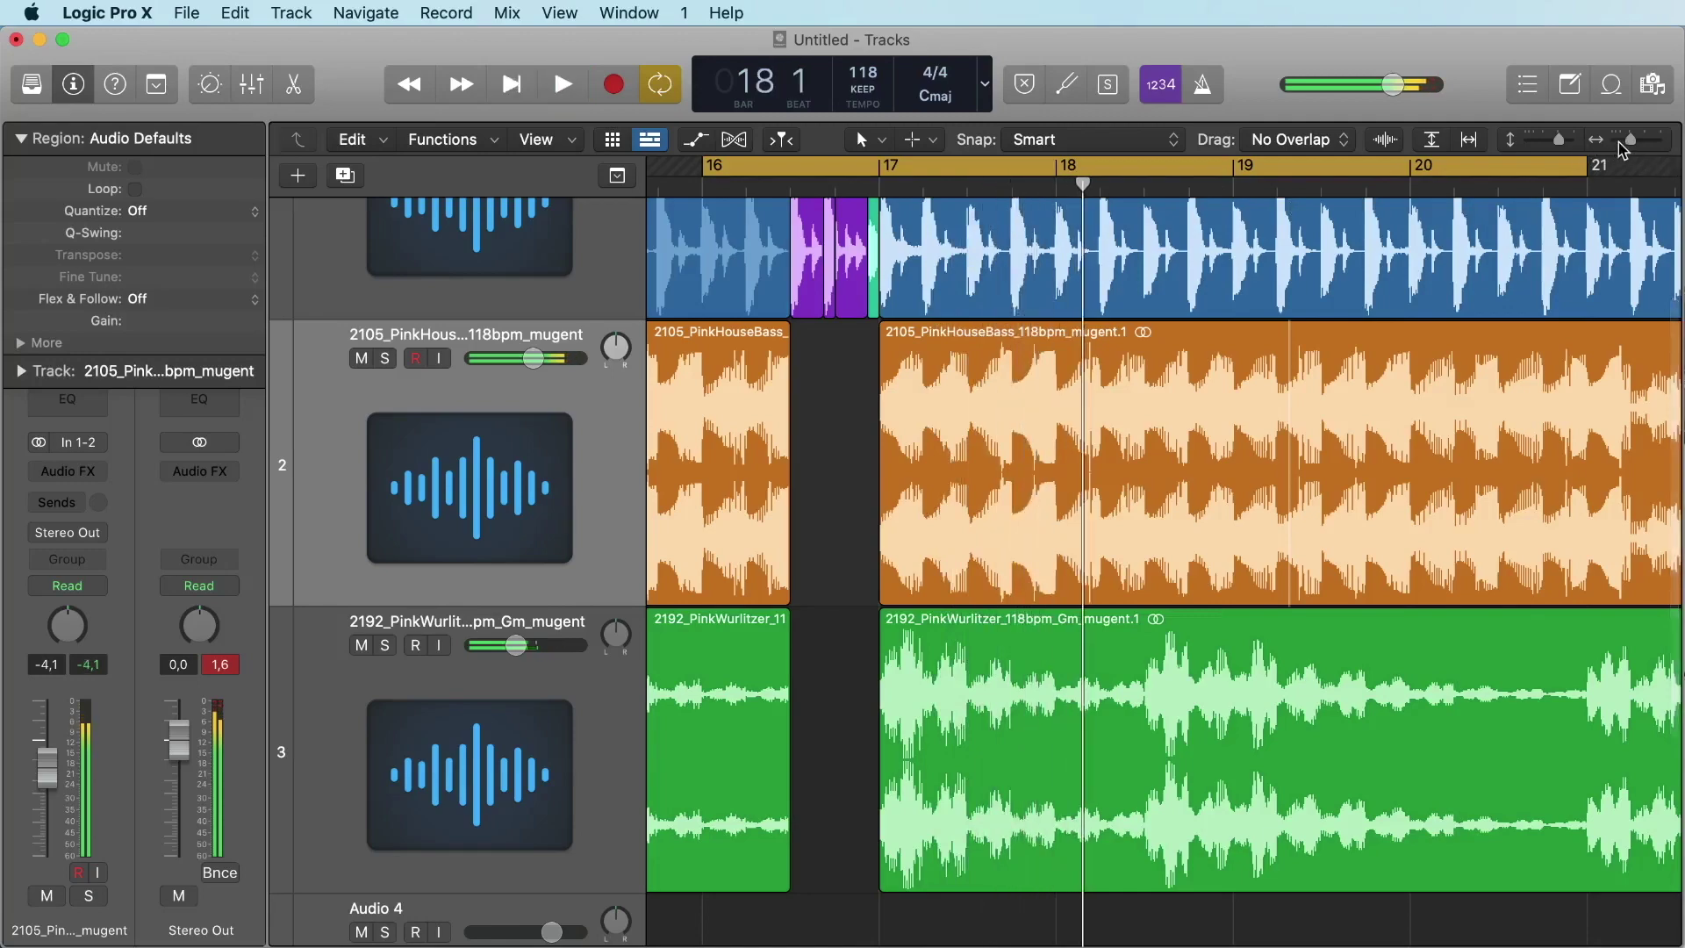
key(space)
drag(1631, 140, 1495, 191)
scroll(1272, 375, down, 2)
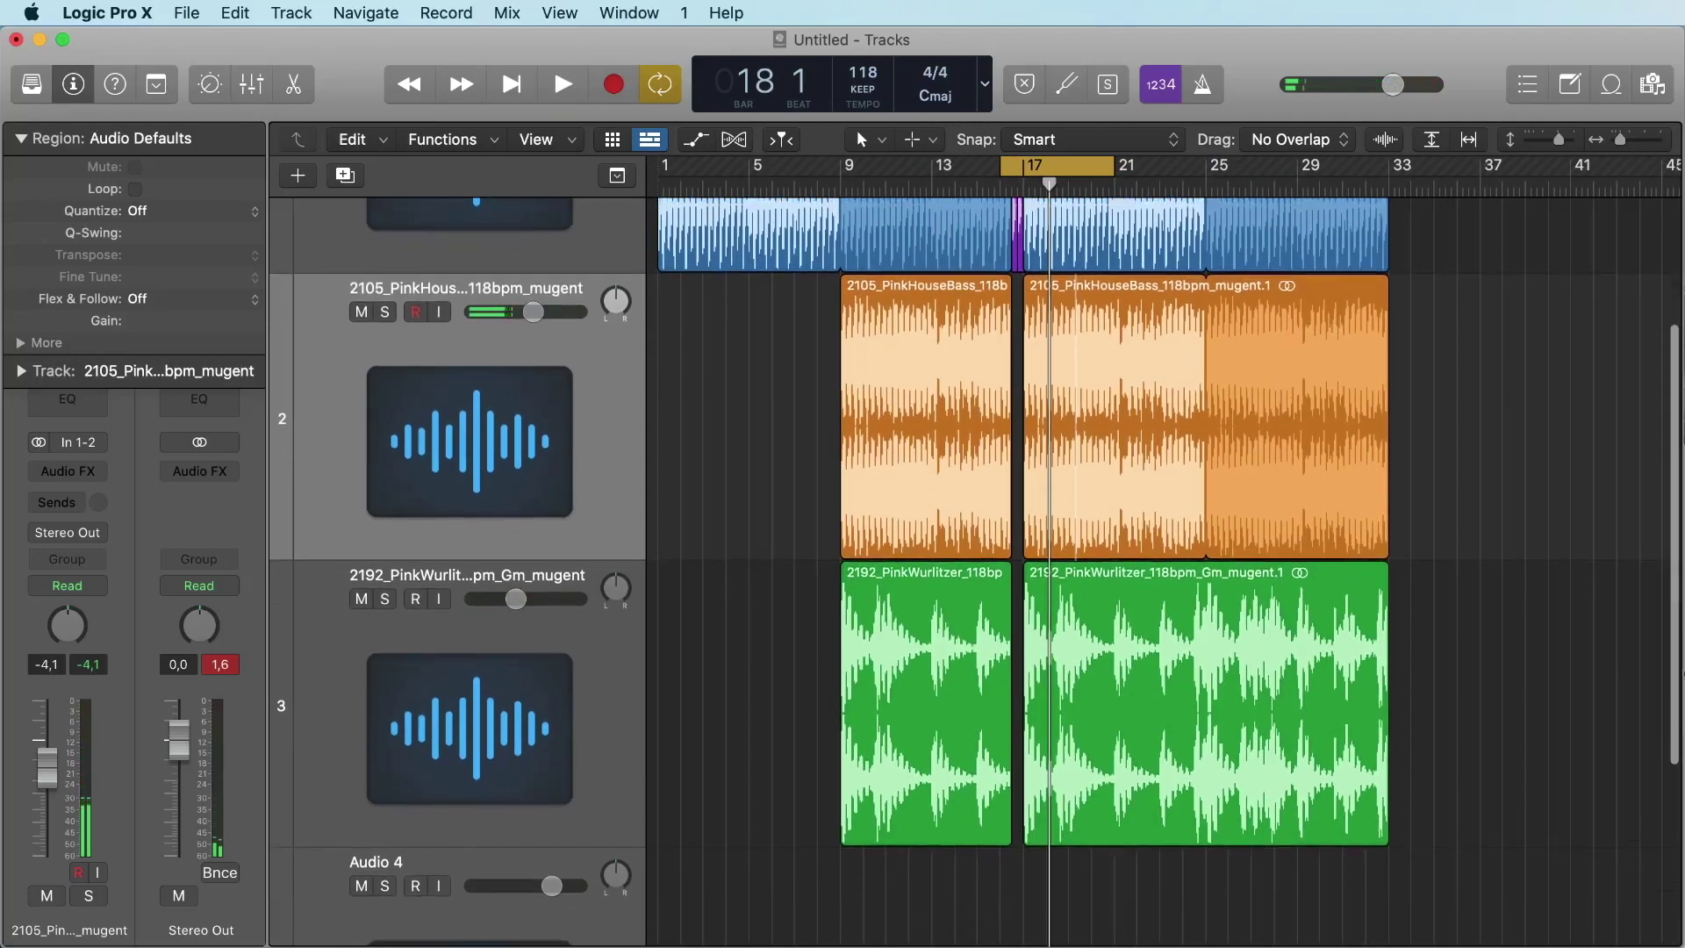
Place the PinkSynth file on track 4 and loop playback over bars 9–21
key(super+Tab)
drag(742, 731, 845, 770)
key(super+u)
key(space)
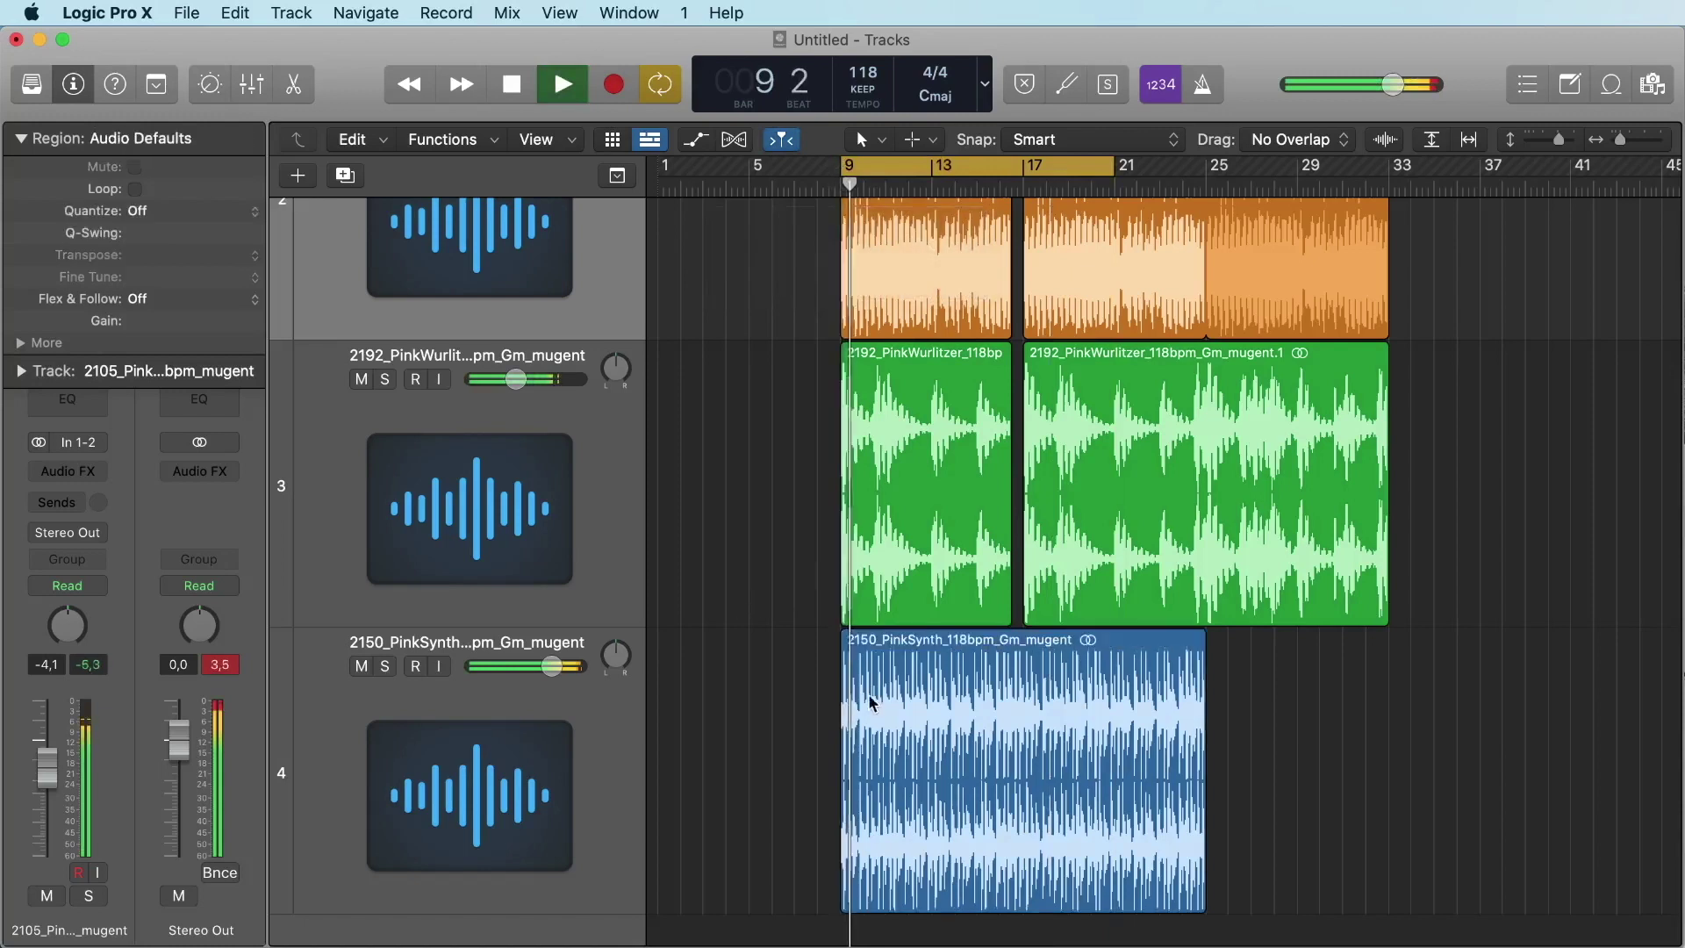
key(space)
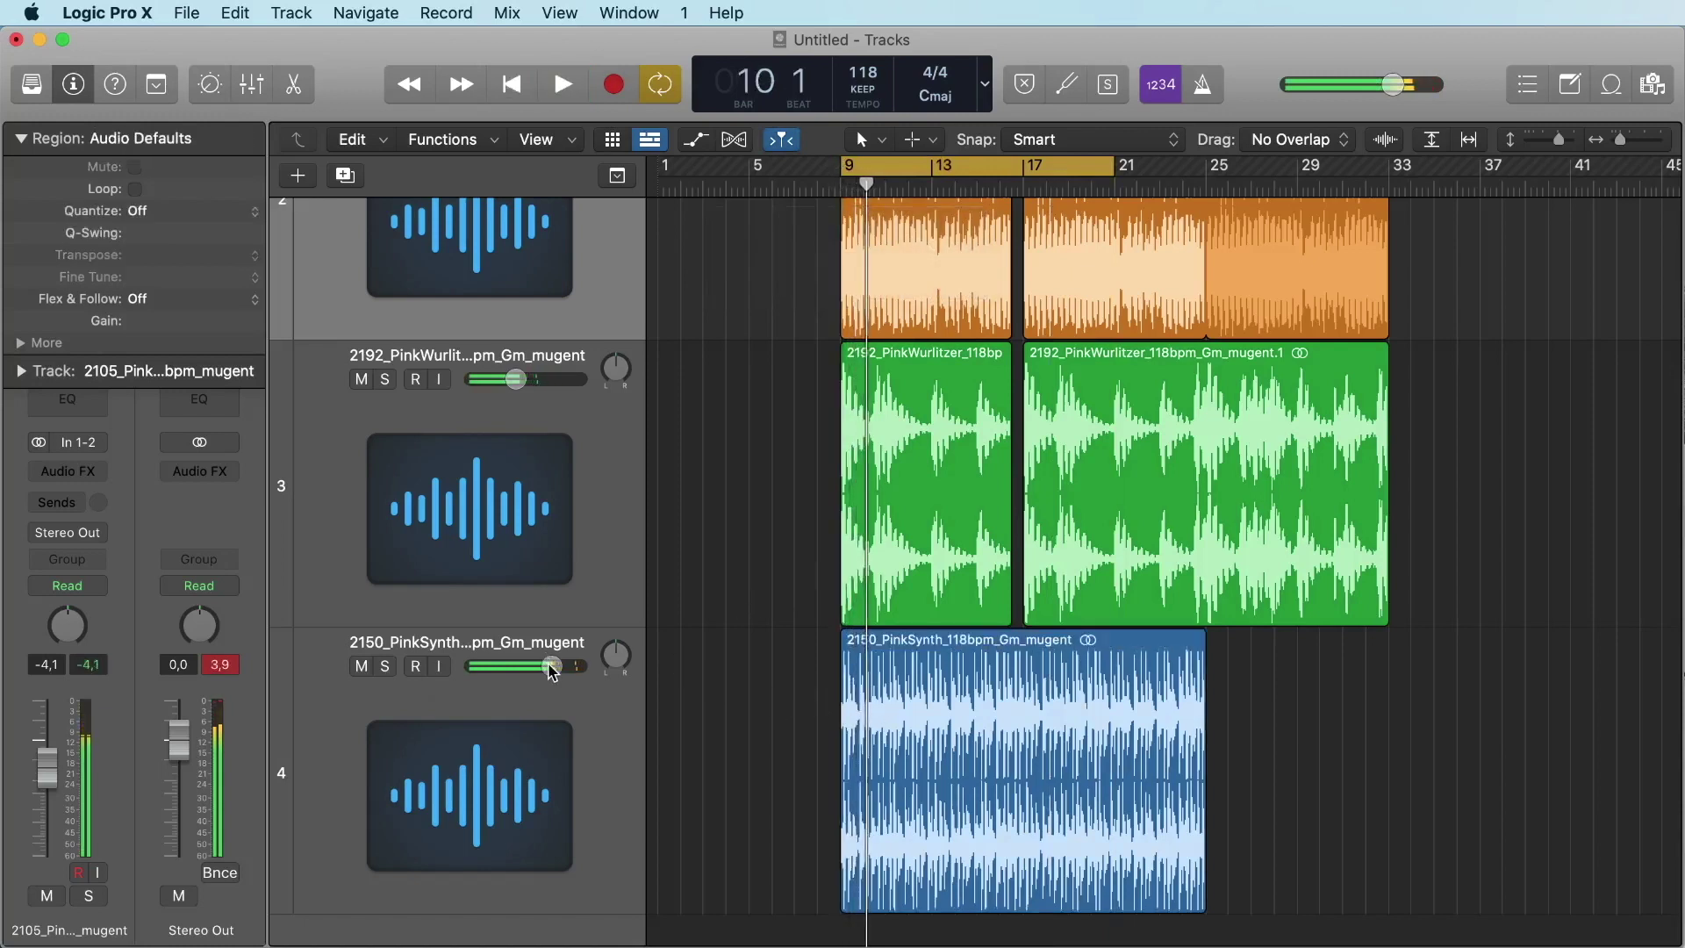
Lower the PinkSynth track volume to about -8.6 dB
click(551, 667)
key(space)
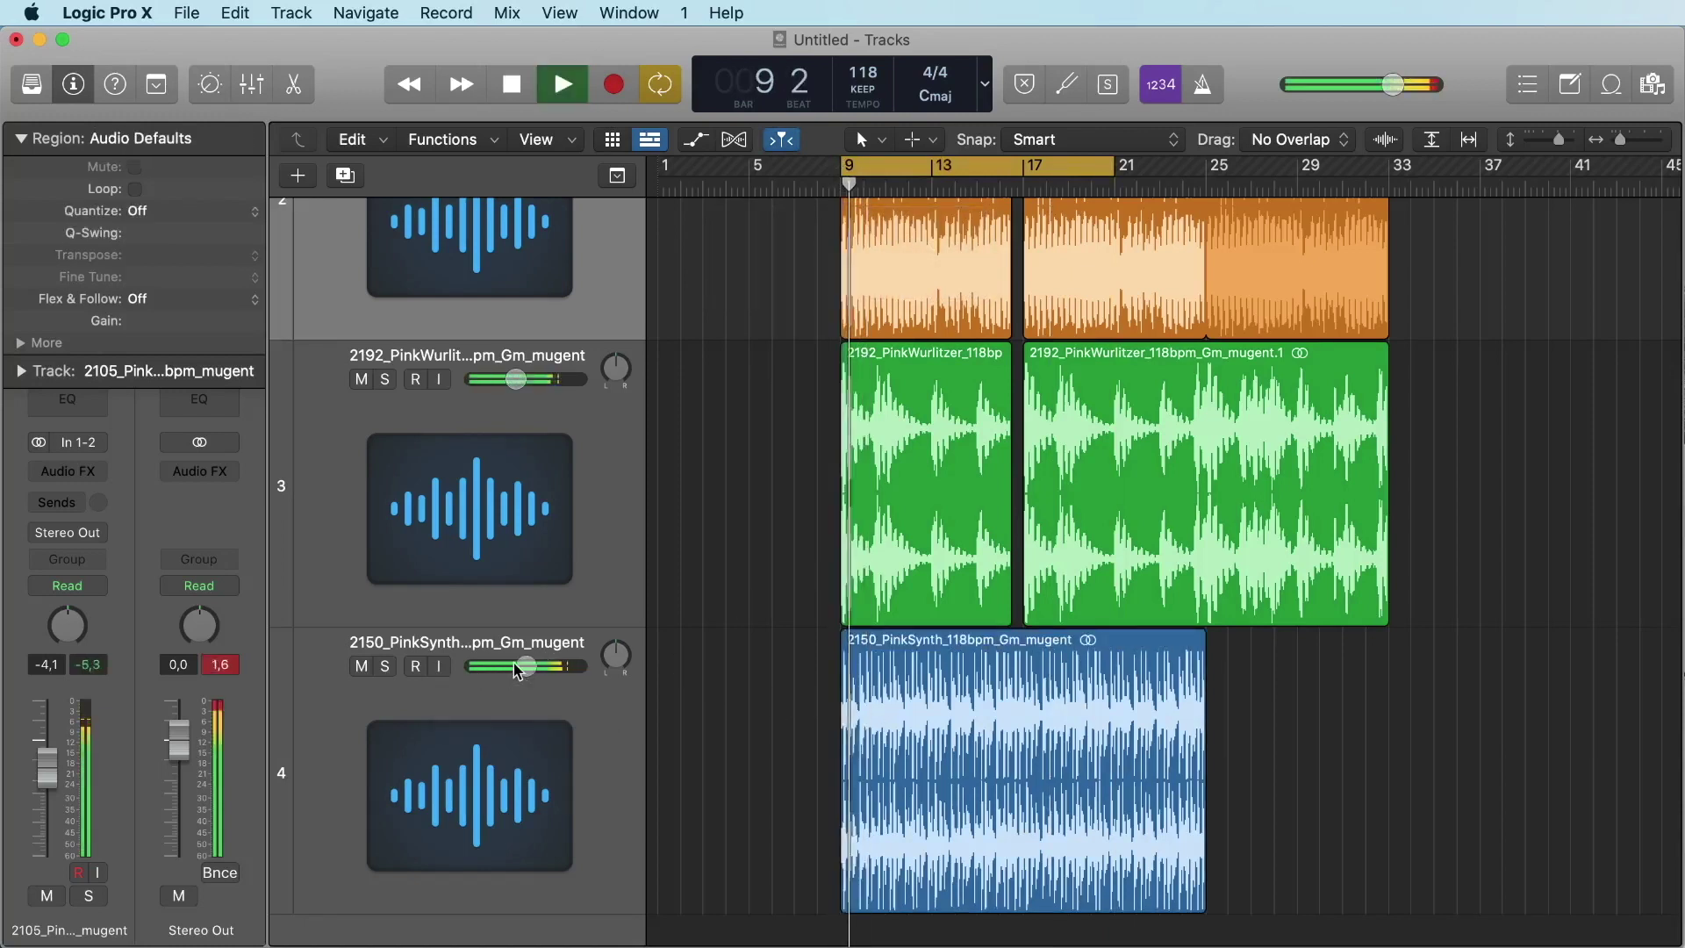
drag(527, 667, 522, 666)
scroll(955, 715, up, 1)
Move the PinkSynth region to bar 13, copy it to bar 25, and shorten the original to end near bar 15
drag(955, 716, 1013, 721)
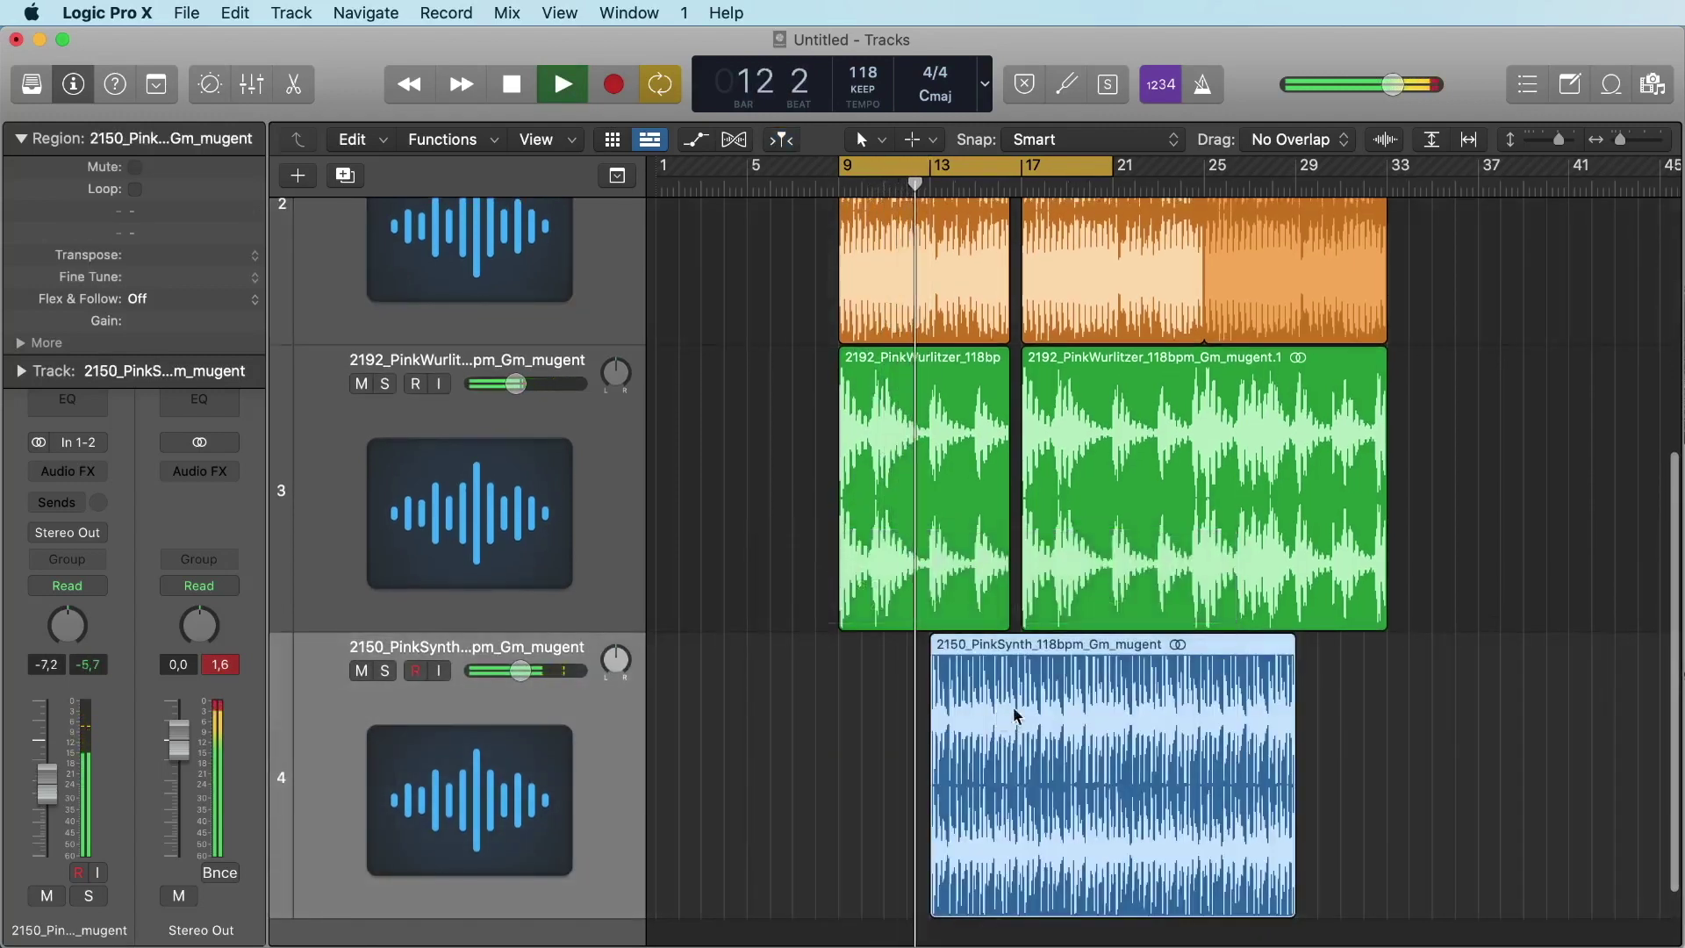
drag(1150, 856, 1375, 841)
key(space)
click(1172, 772)
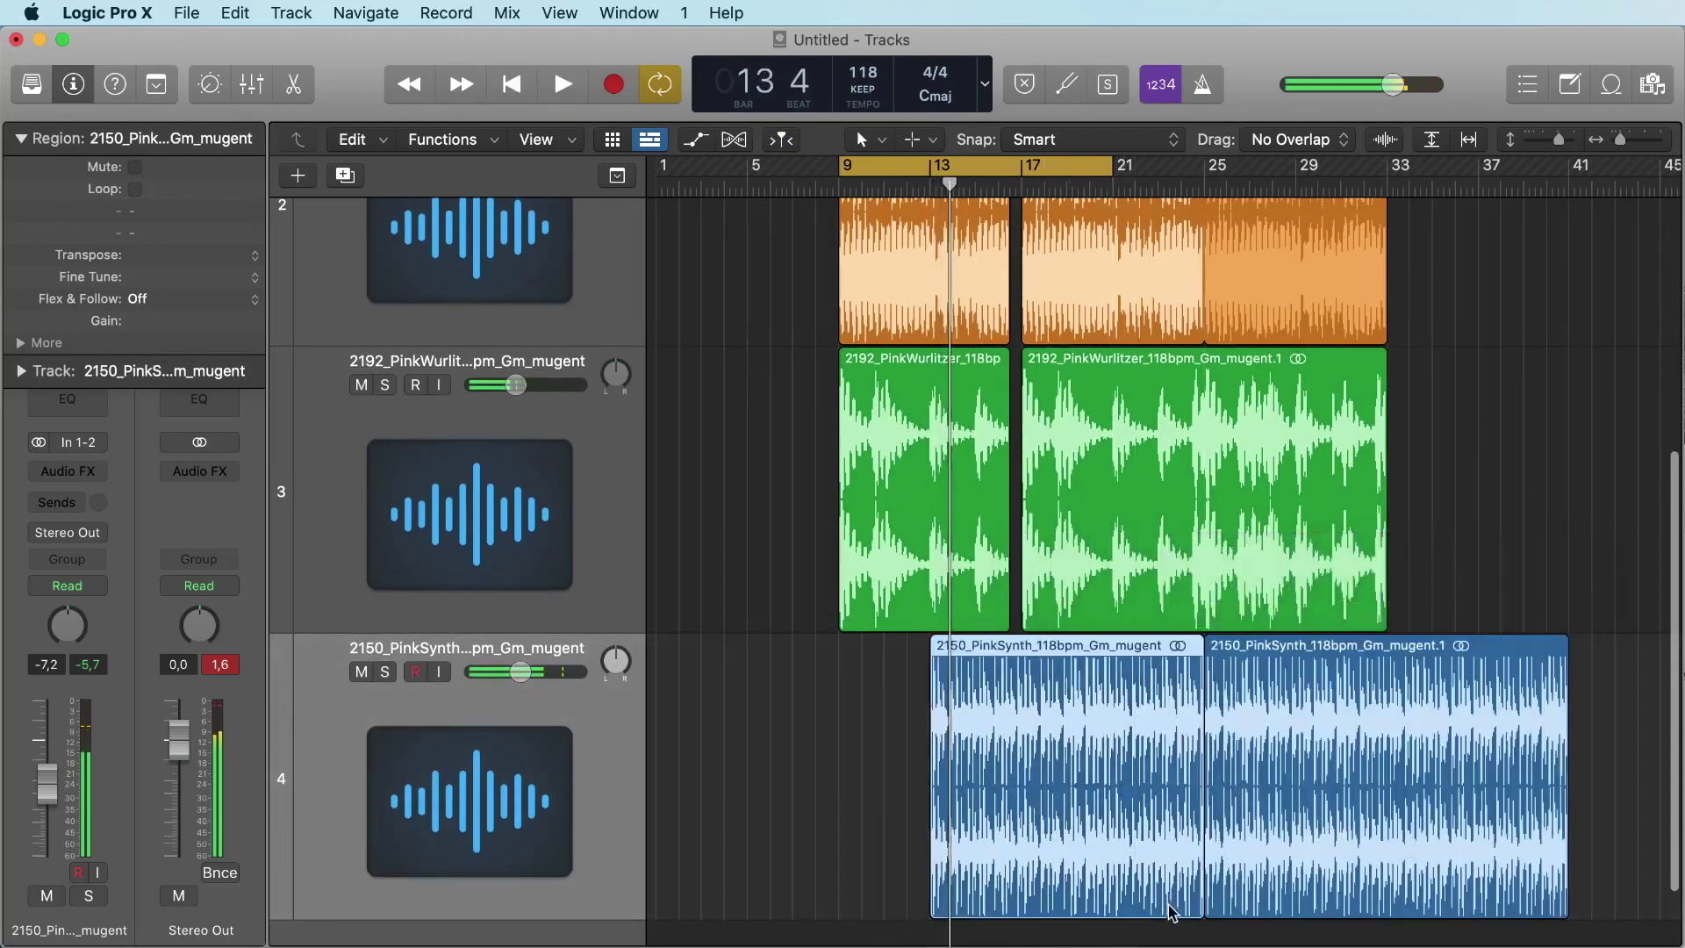
drag(1193, 897, 1003, 882)
key(space)
click(1167, 815)
scroll(1145, 812, down, 3)
scroll(1145, 812, up, 1)
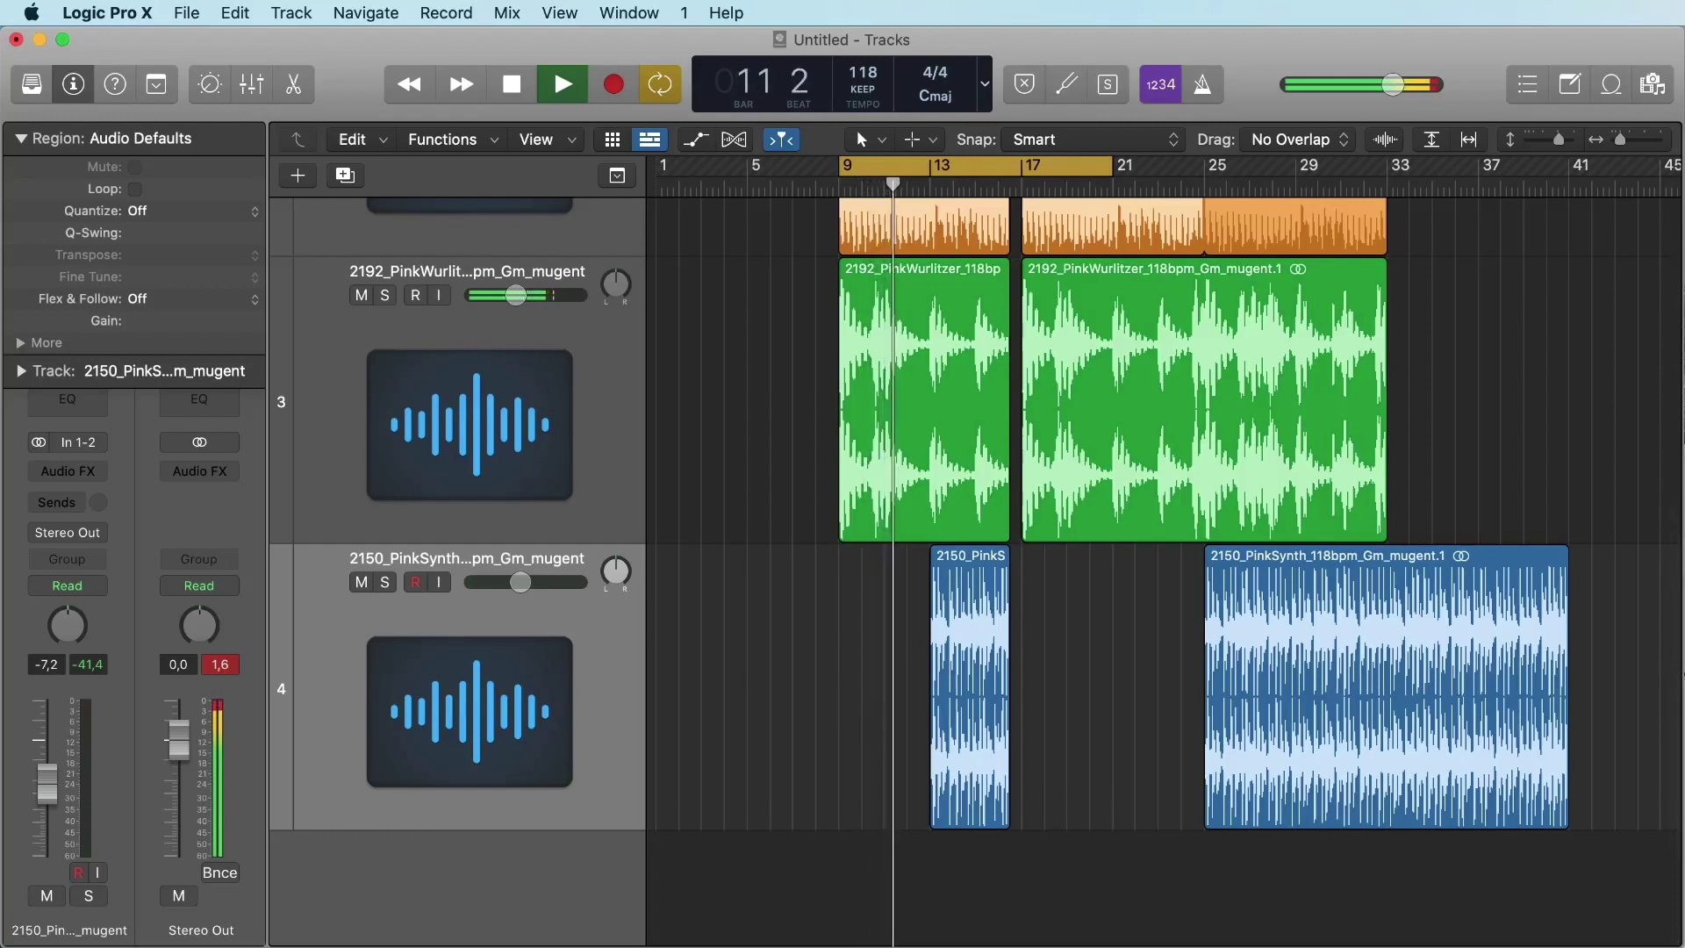
Place the PinkPluck file on a new track 5 near bar 17
key(space)
key(super+Tab)
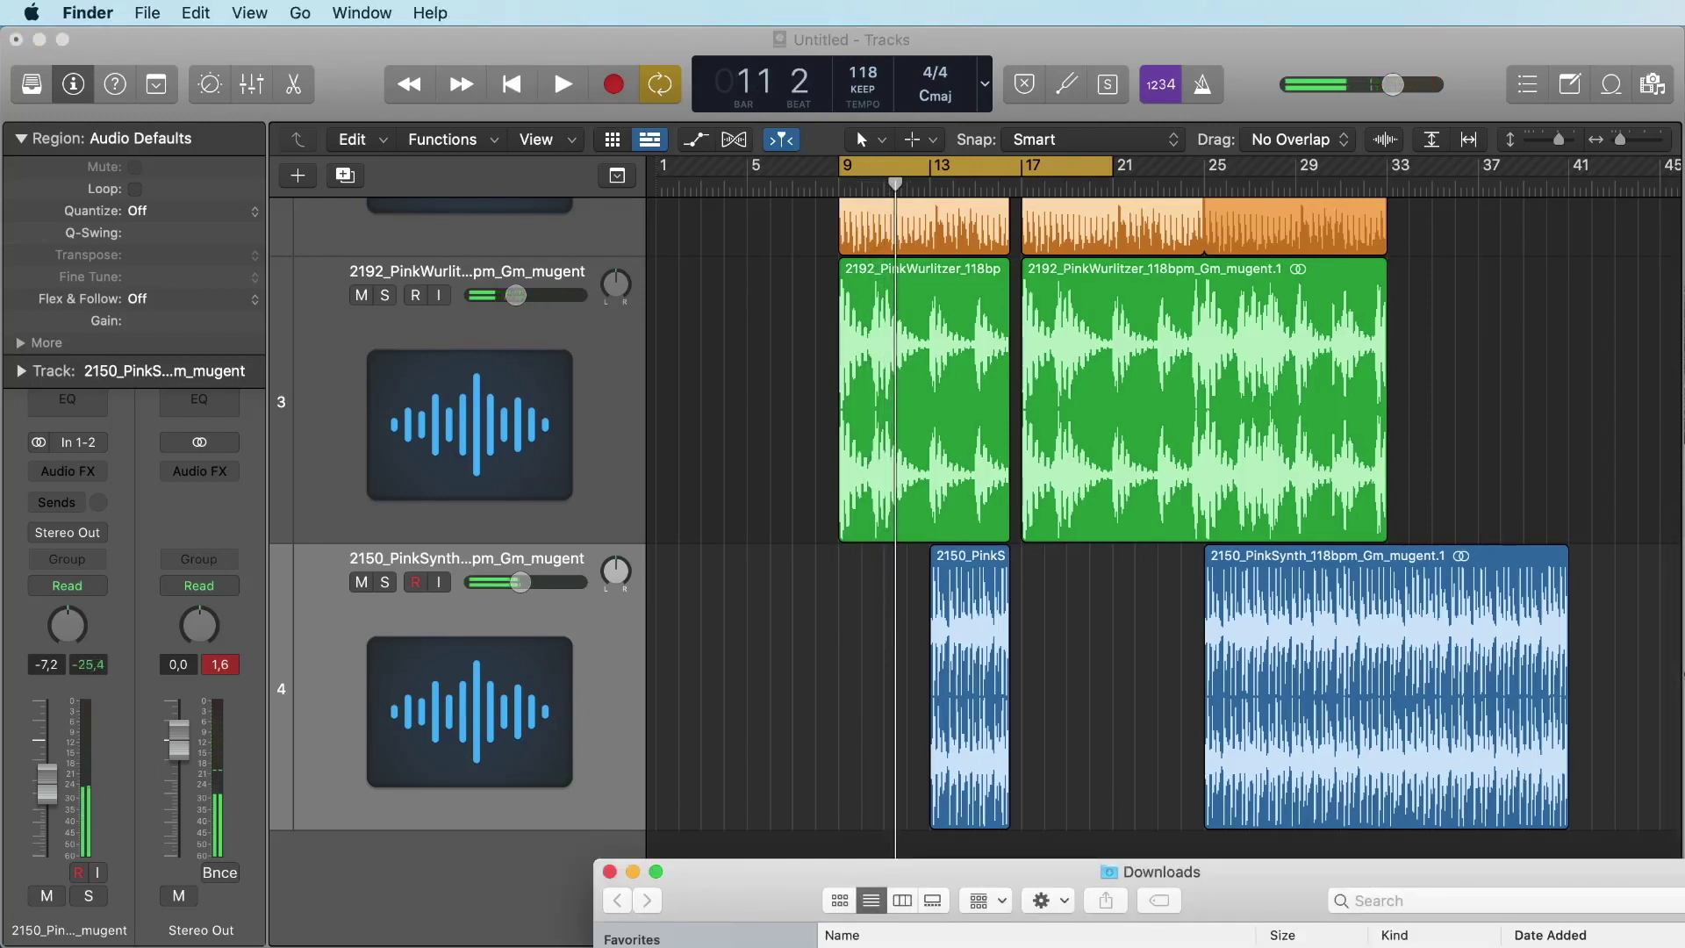
drag(948, 944, 1016, 847)
scroll(1063, 527, down, 2)
scroll(1062, 388, up, 8)
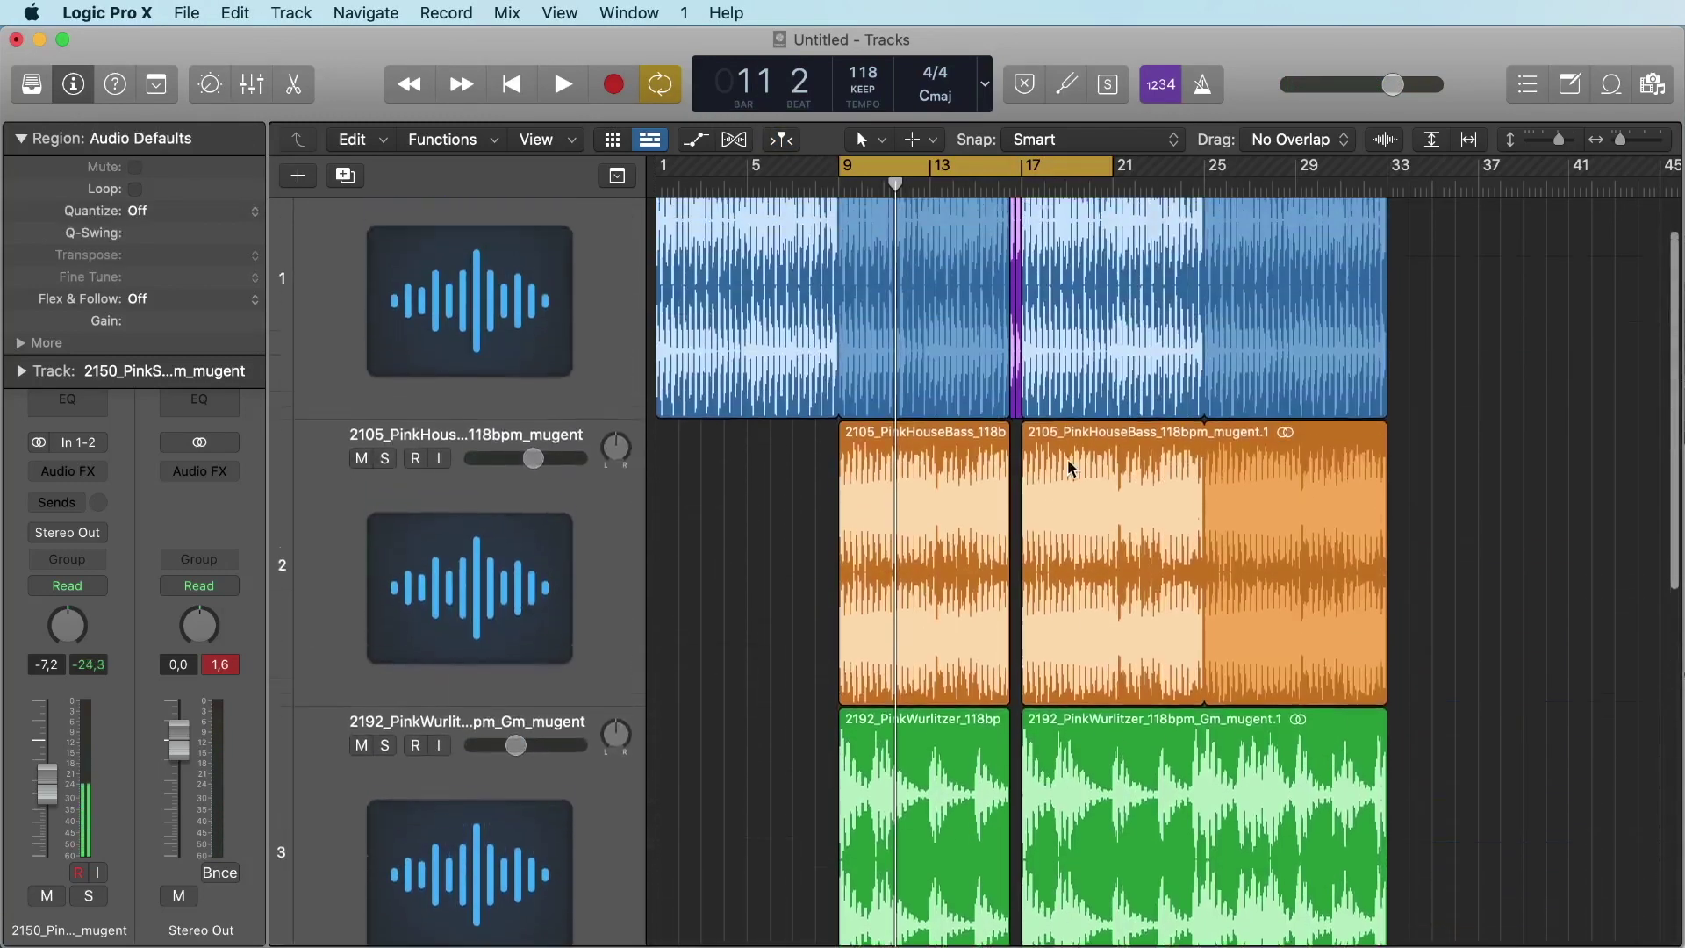
scroll(1062, 389, up, 1)
Set the cycle range to bars 16–28, play it, and select the PinkPluck region
drag(972, 167, 1131, 167)
key(space)
scroll(1155, 411, up, 1)
scroll(1155, 411, down, 10)
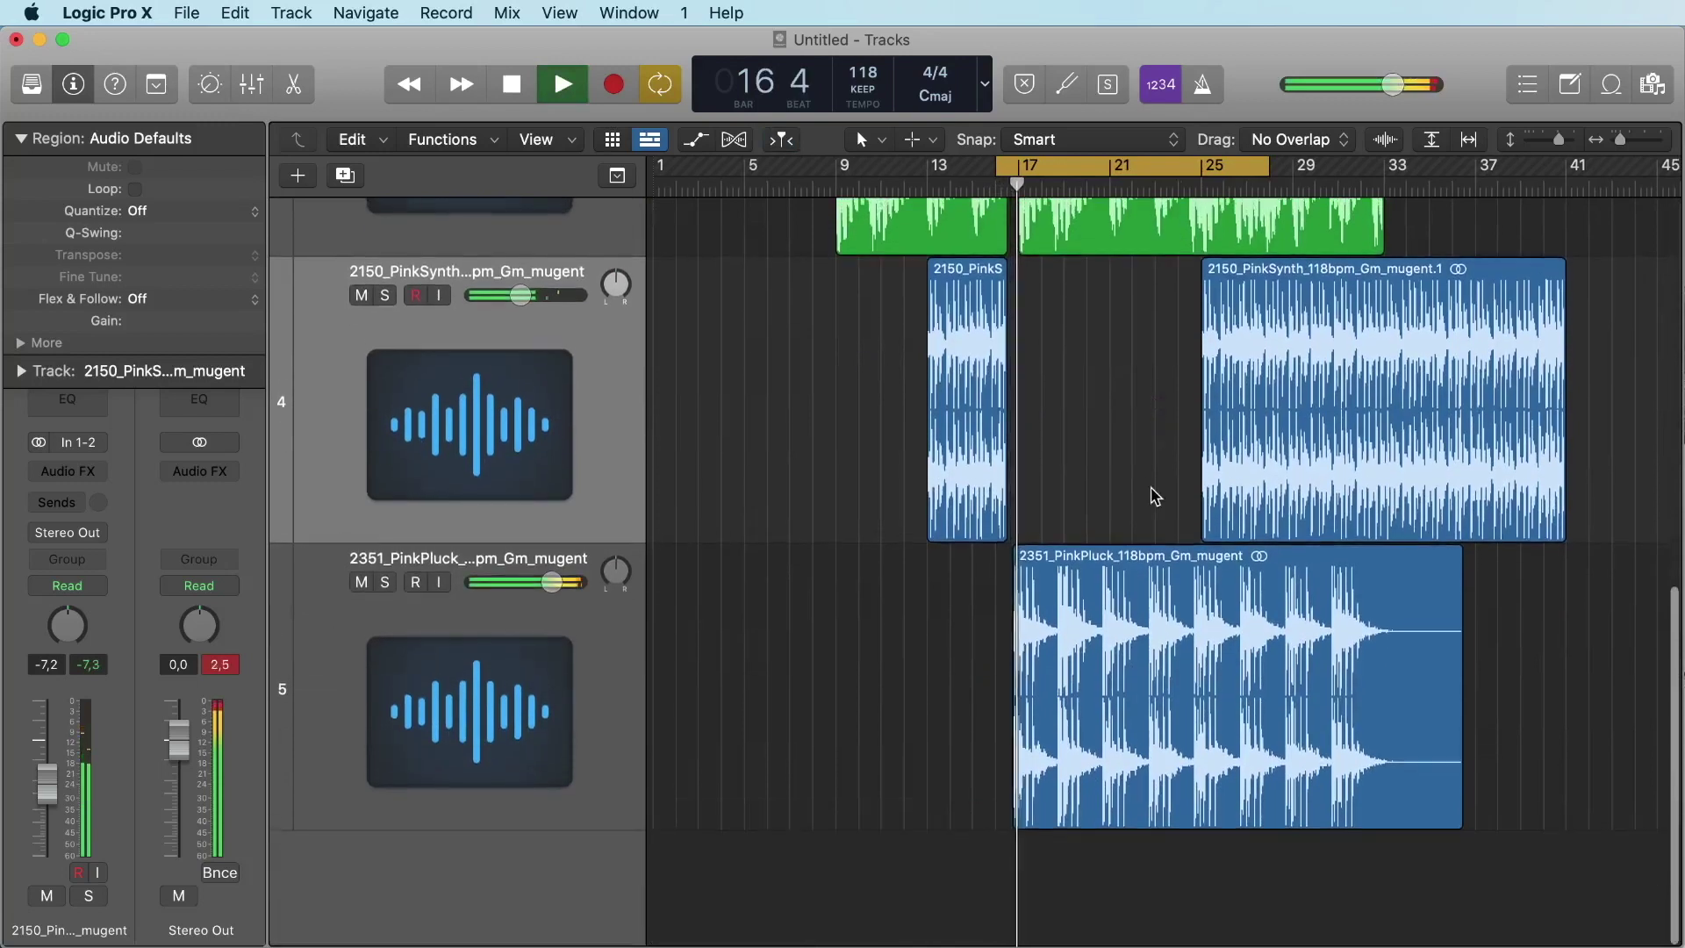
click(1045, 597)
key(space)
drag(1045, 597, 1044, 597)
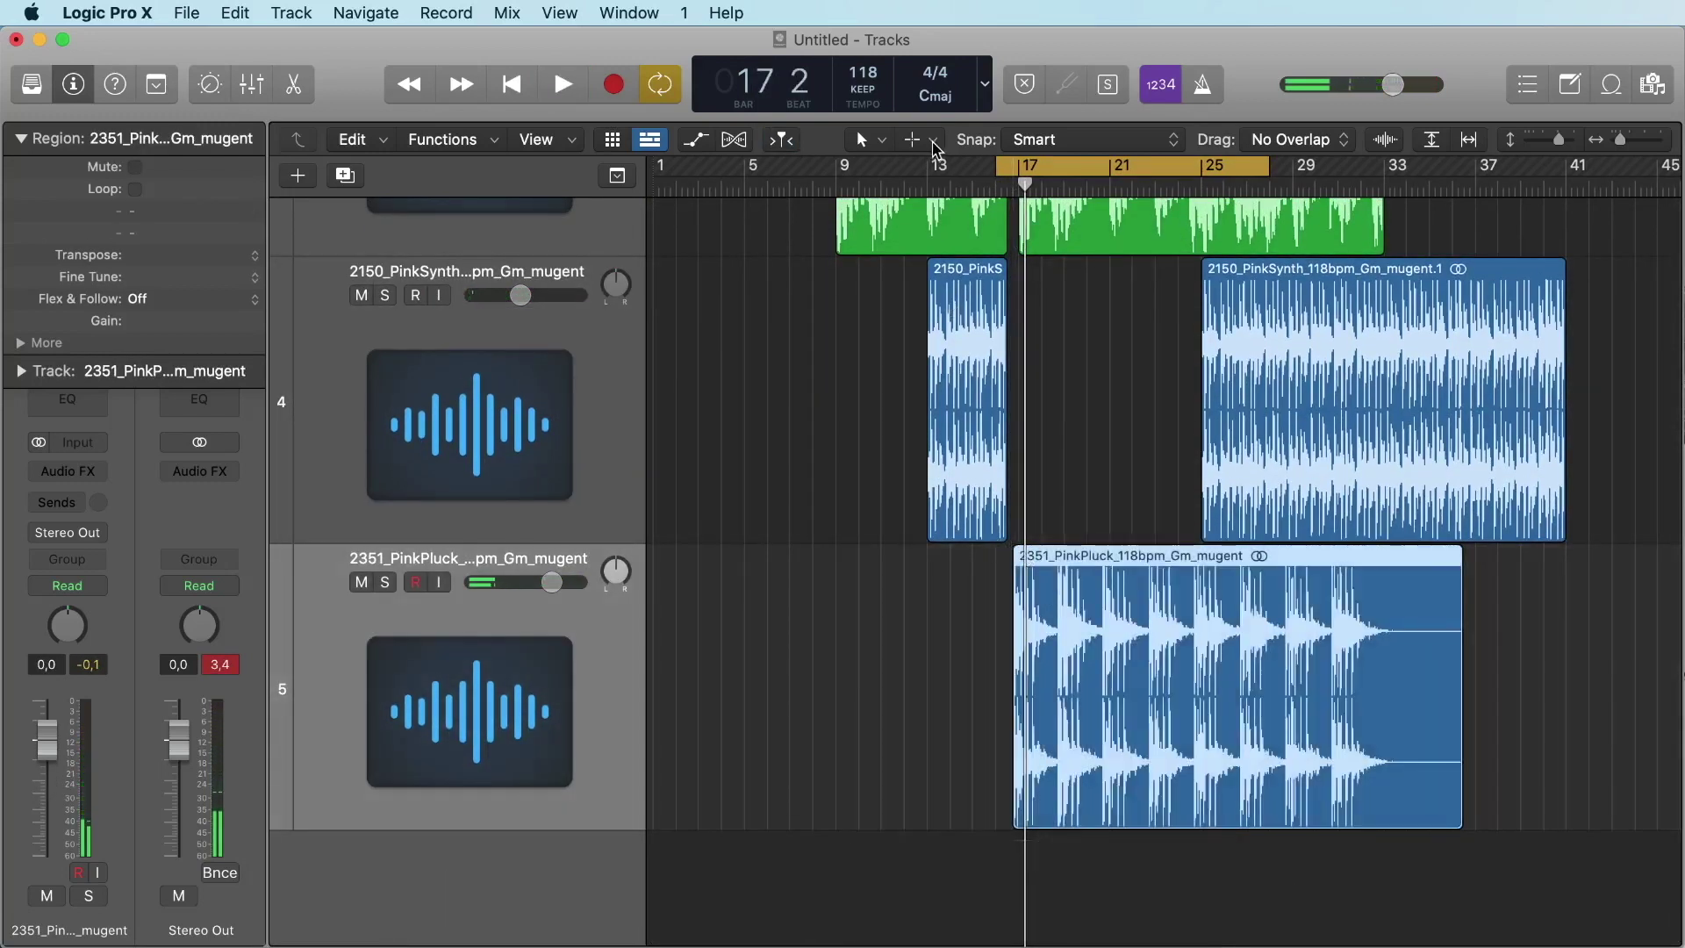
Make Zoom Tool the Command-click tool and zoom into bars 15–21 around the pluck region
click(870, 140)
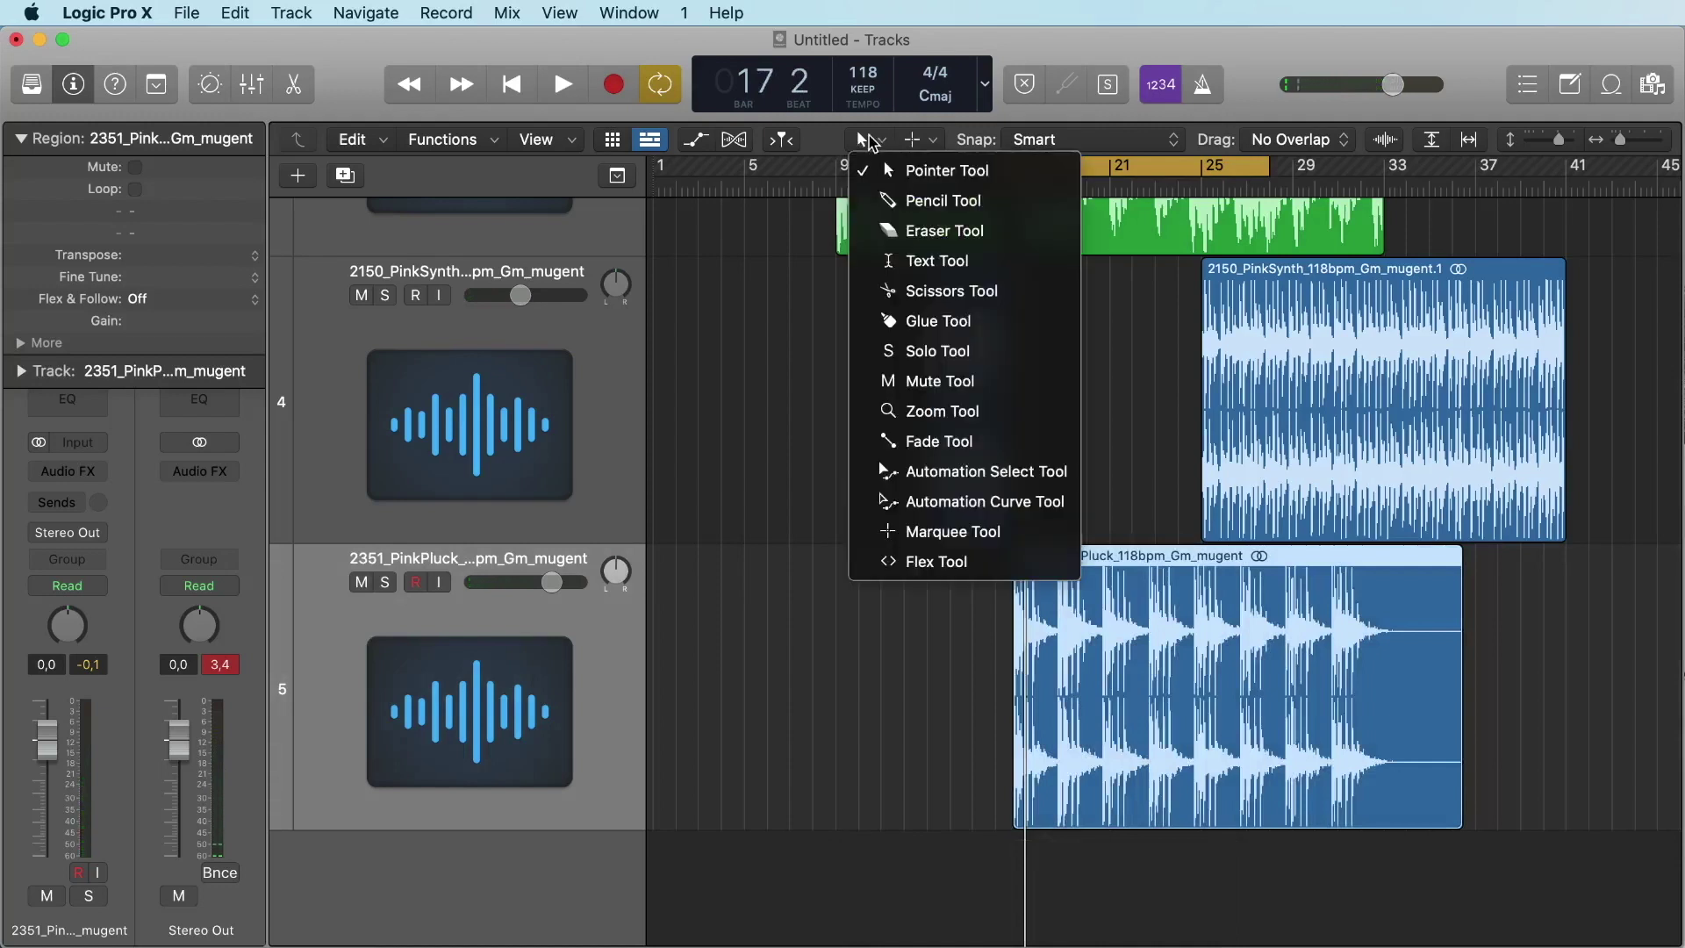
click(933, 142)
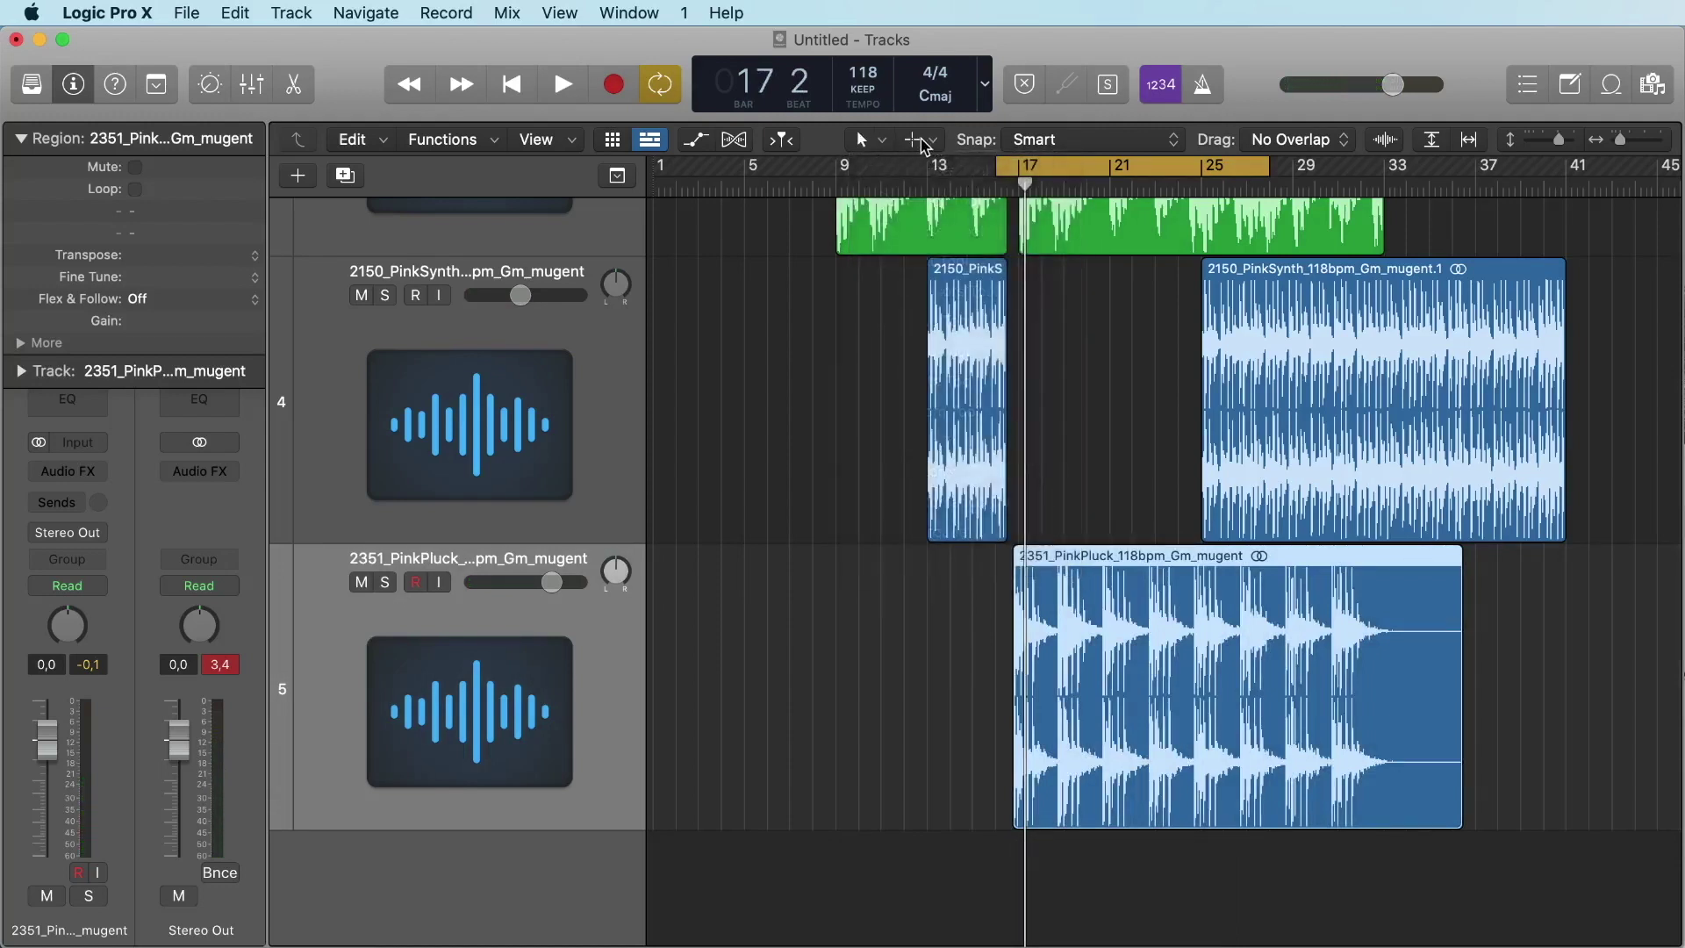
click(926, 142)
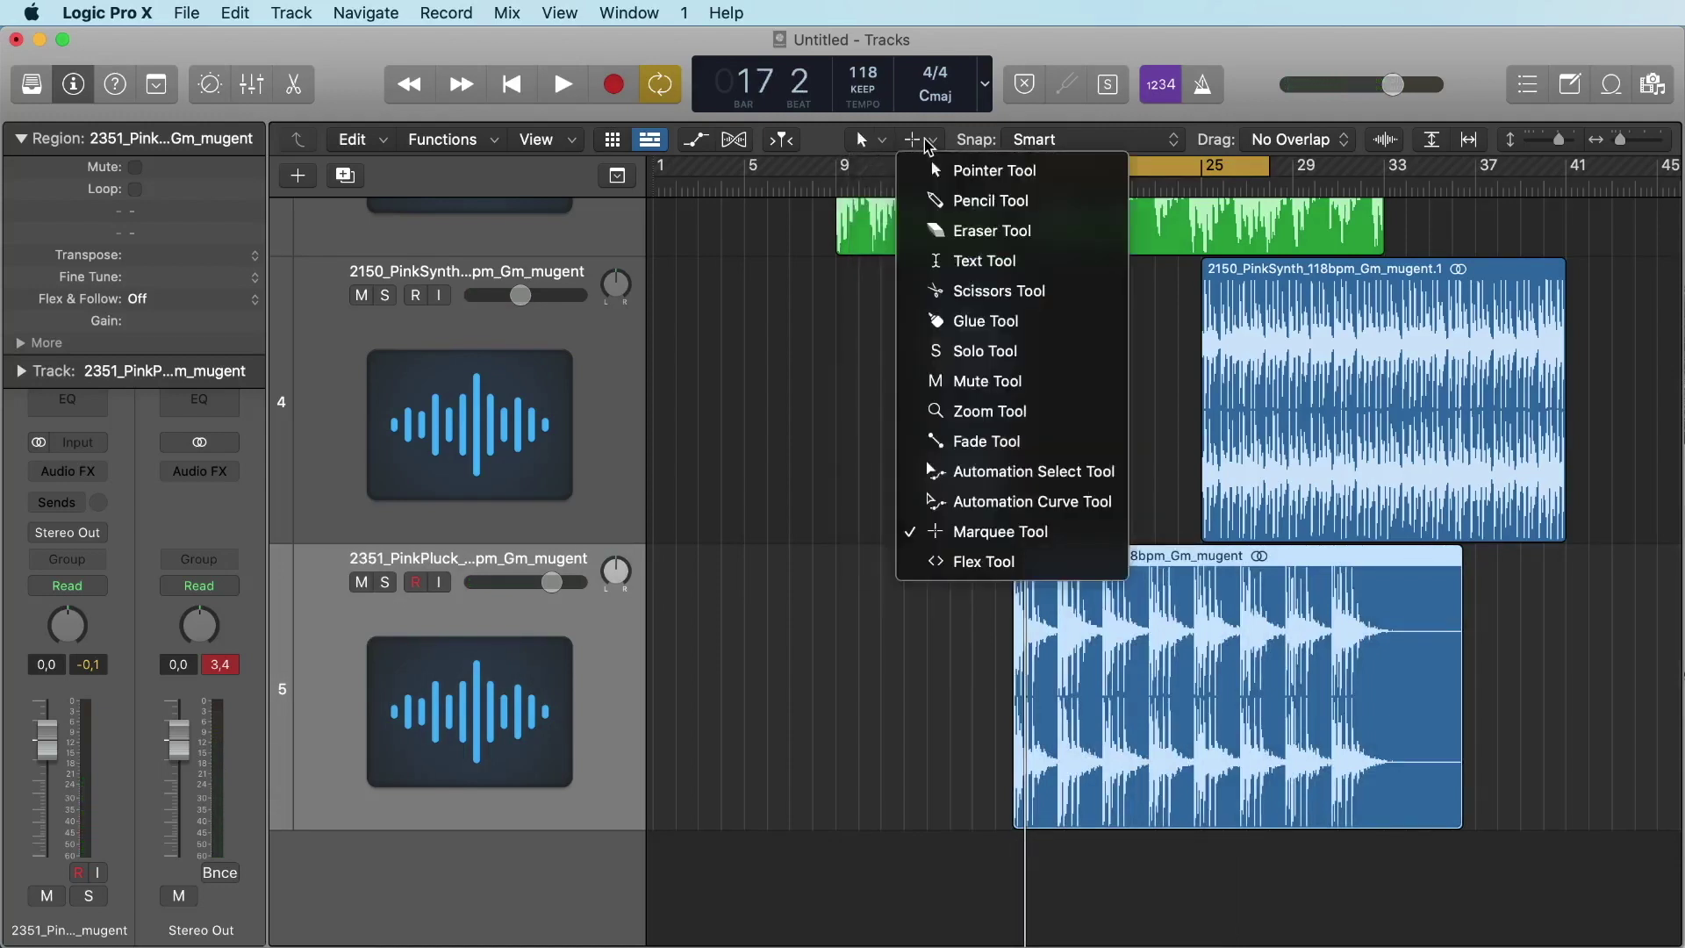
click(972, 412)
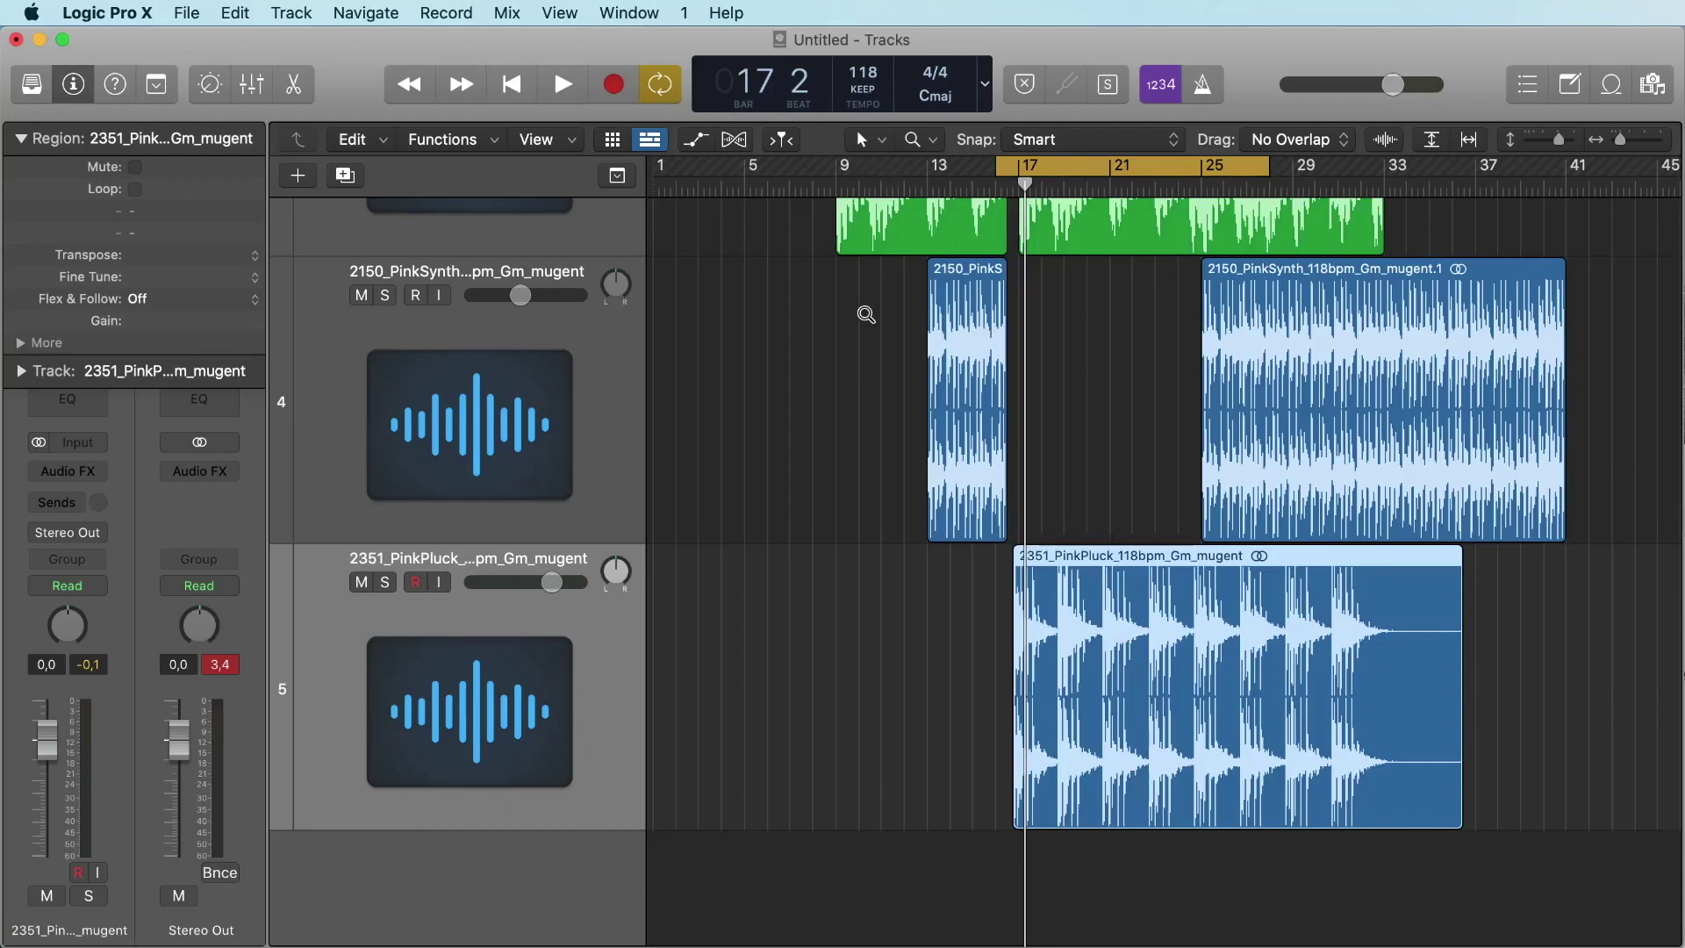
drag(1008, 423, 1116, 803)
Shift the PinkPluck region one beat later to bar 17 and set its track volume to -7.0 dB
key(space)
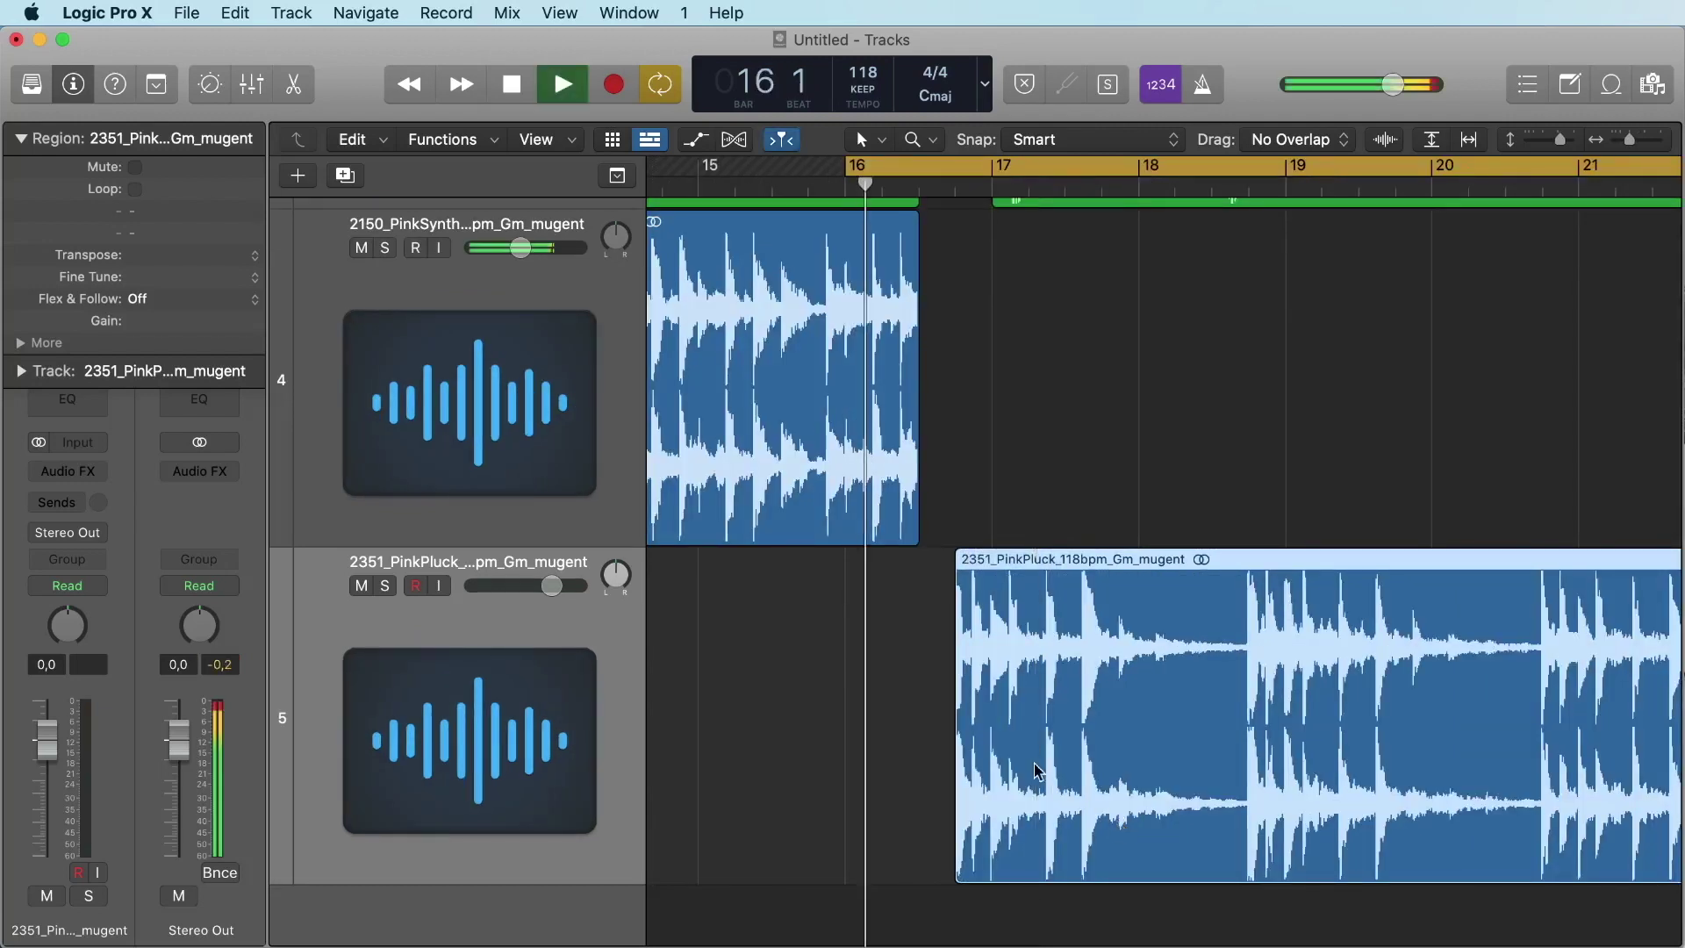
drag(1011, 739, 1053, 724)
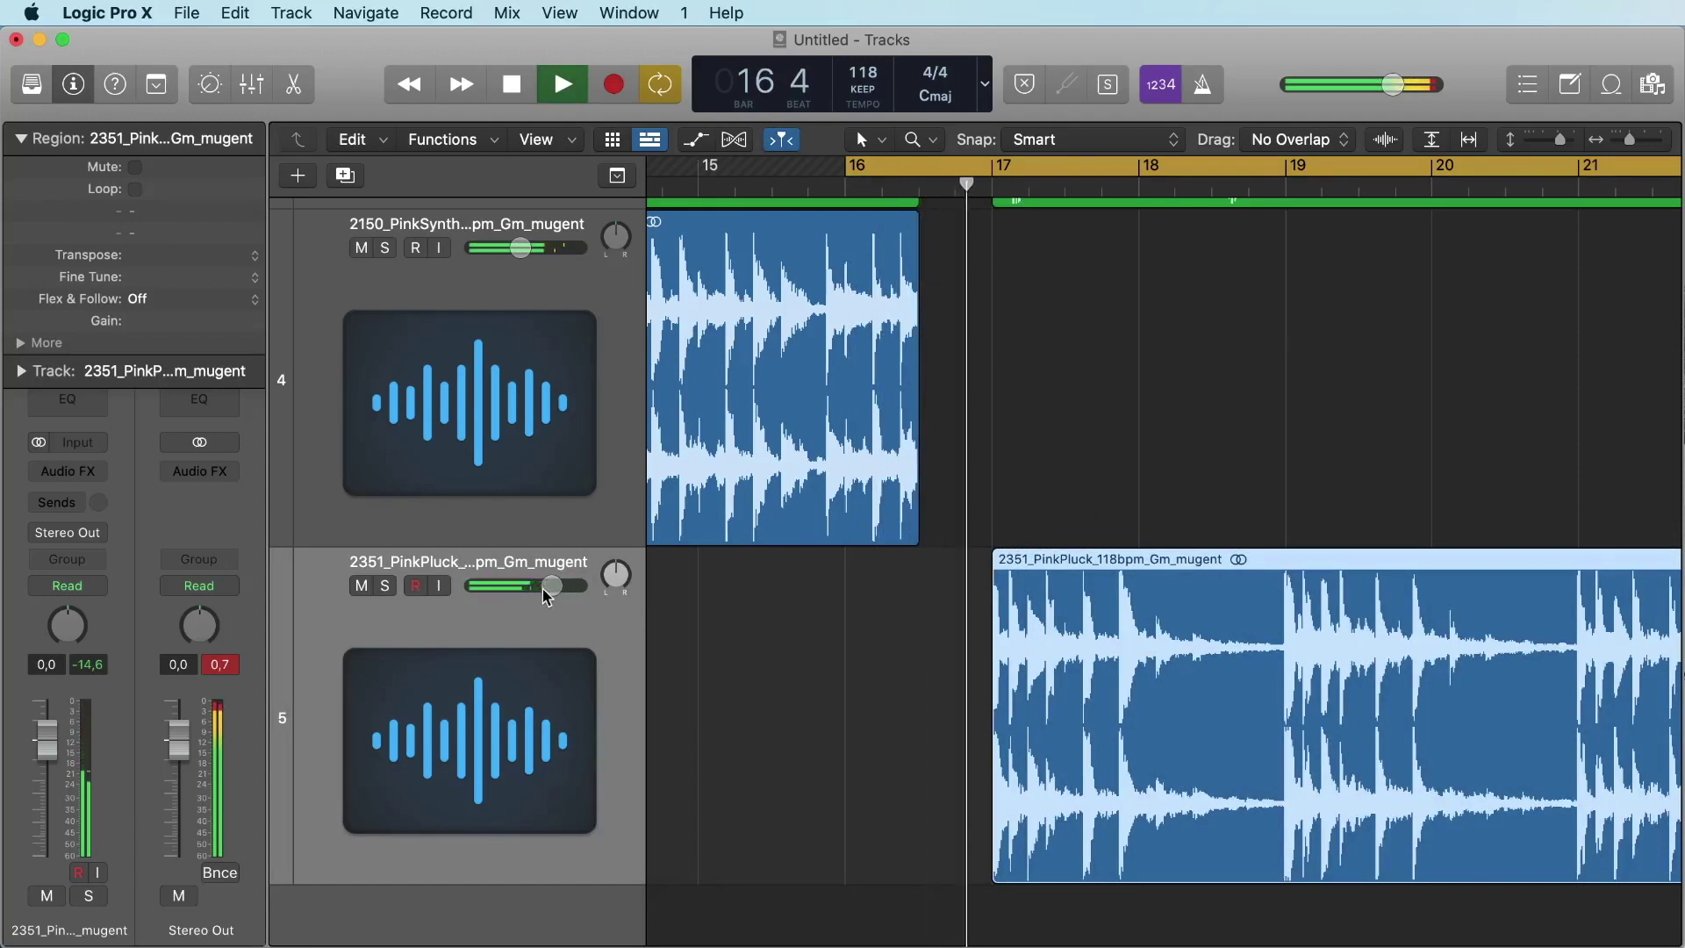
drag(551, 585, 523, 586)
ctrl+alt+click(1398, 525)
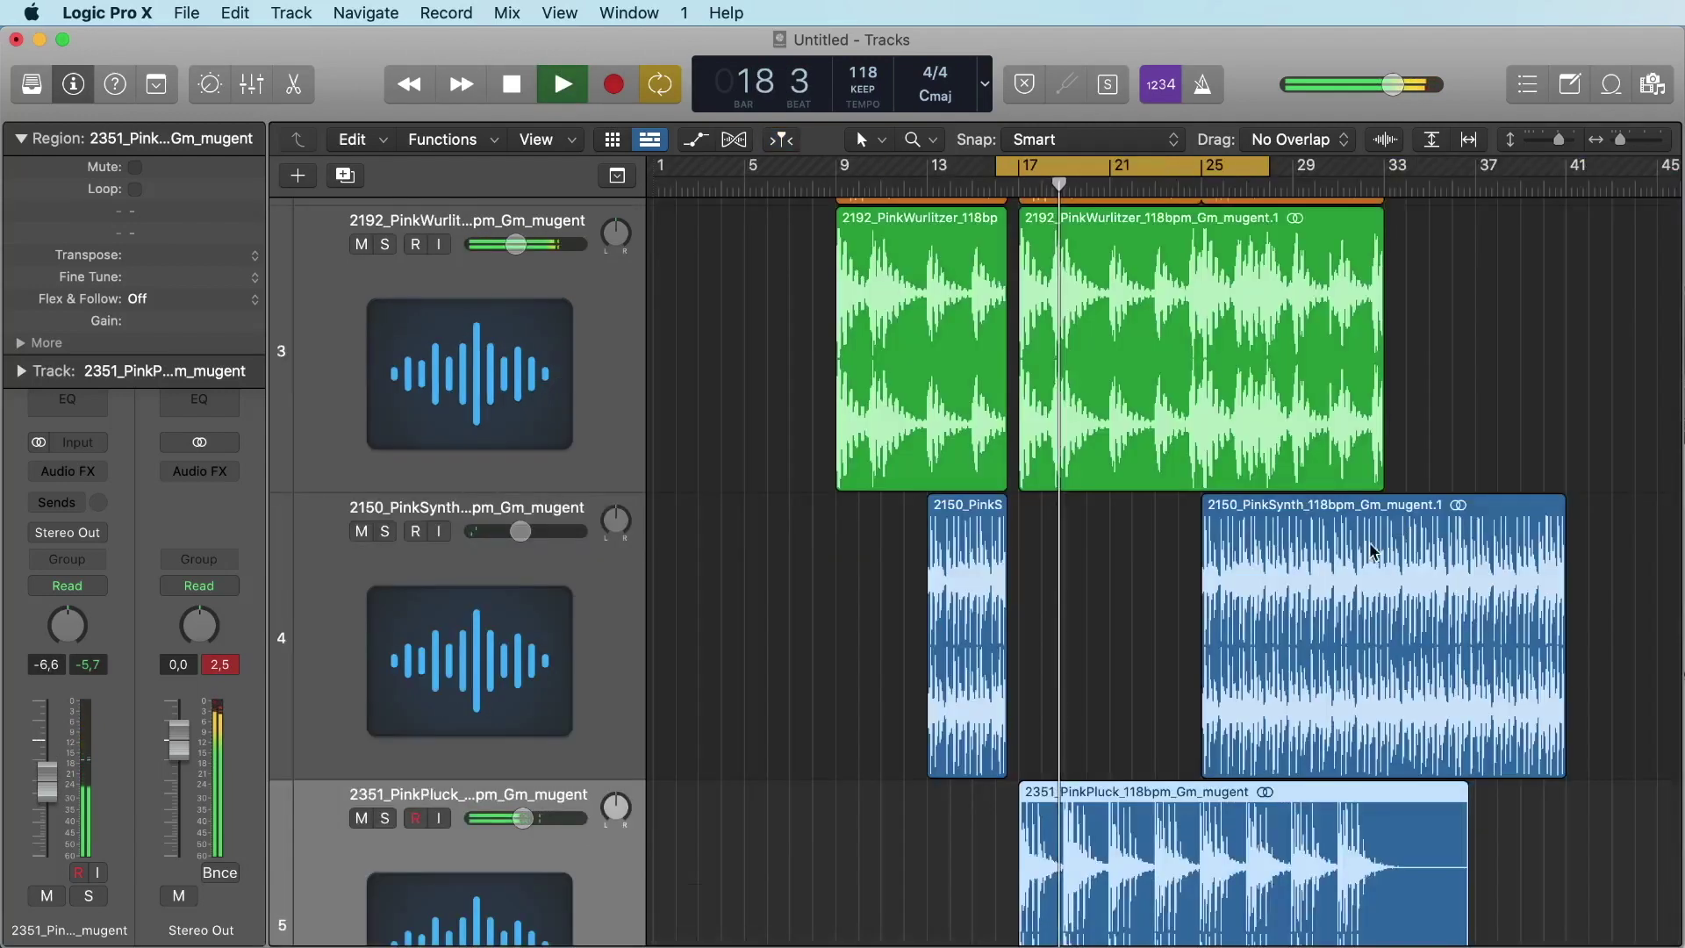
scroll(1350, 573, down, 3)
scroll(1349, 572, up, 1)
drag(525, 583, 526, 585)
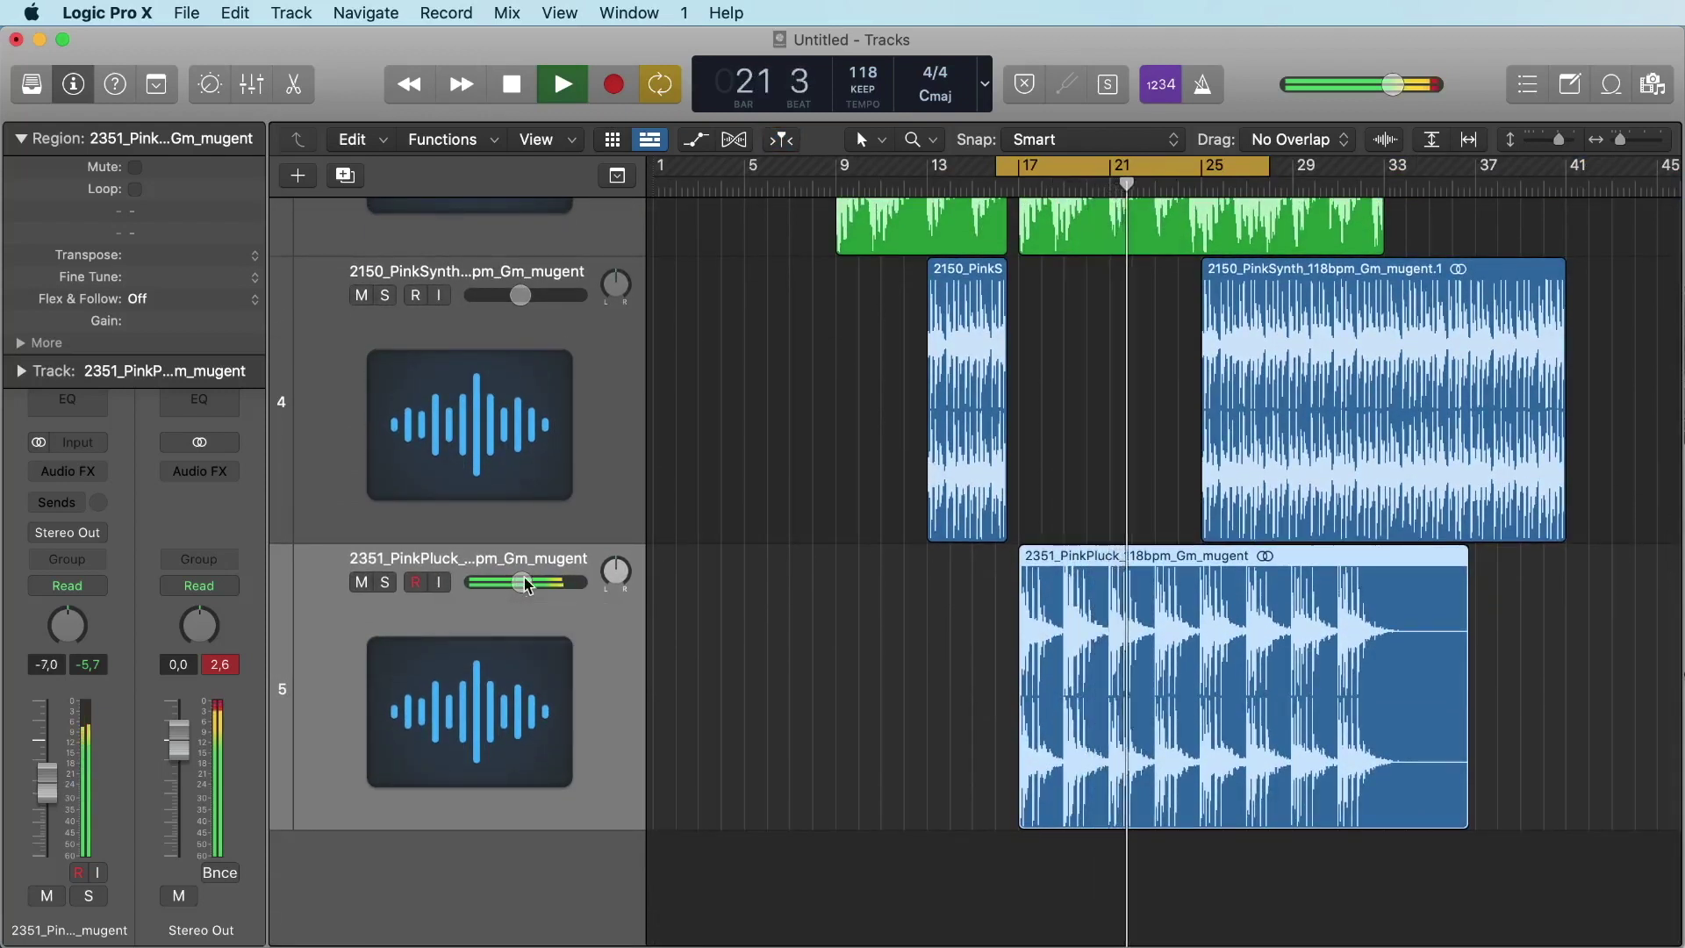
key(space)
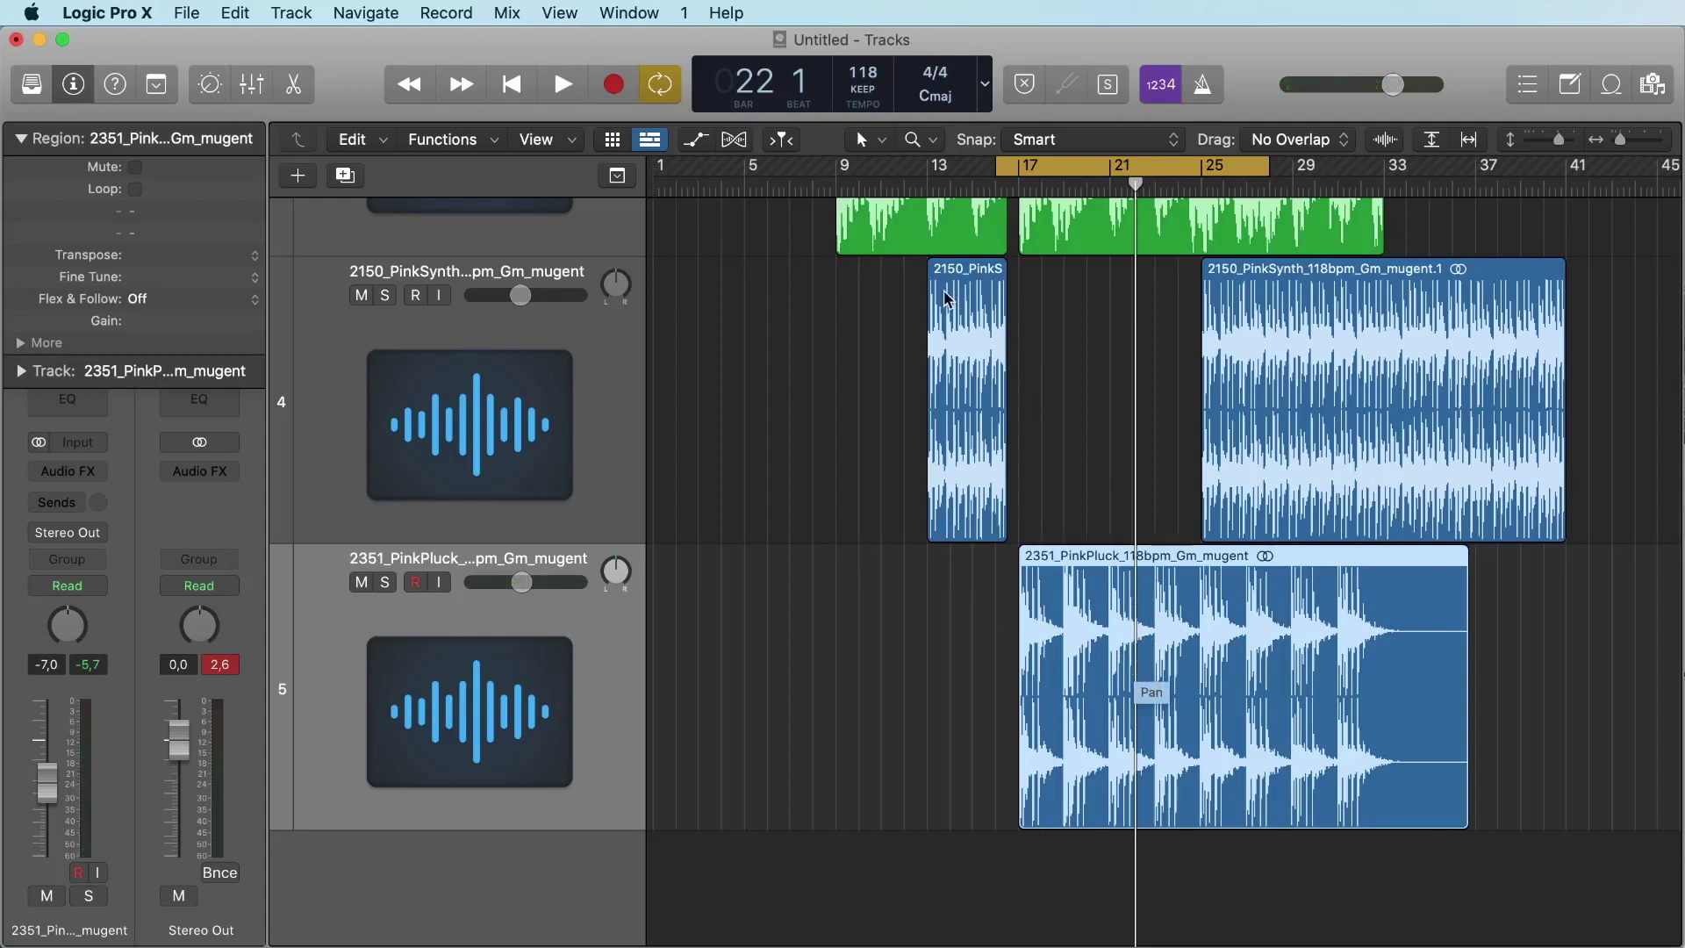
scroll(1068, 596, right, 1)
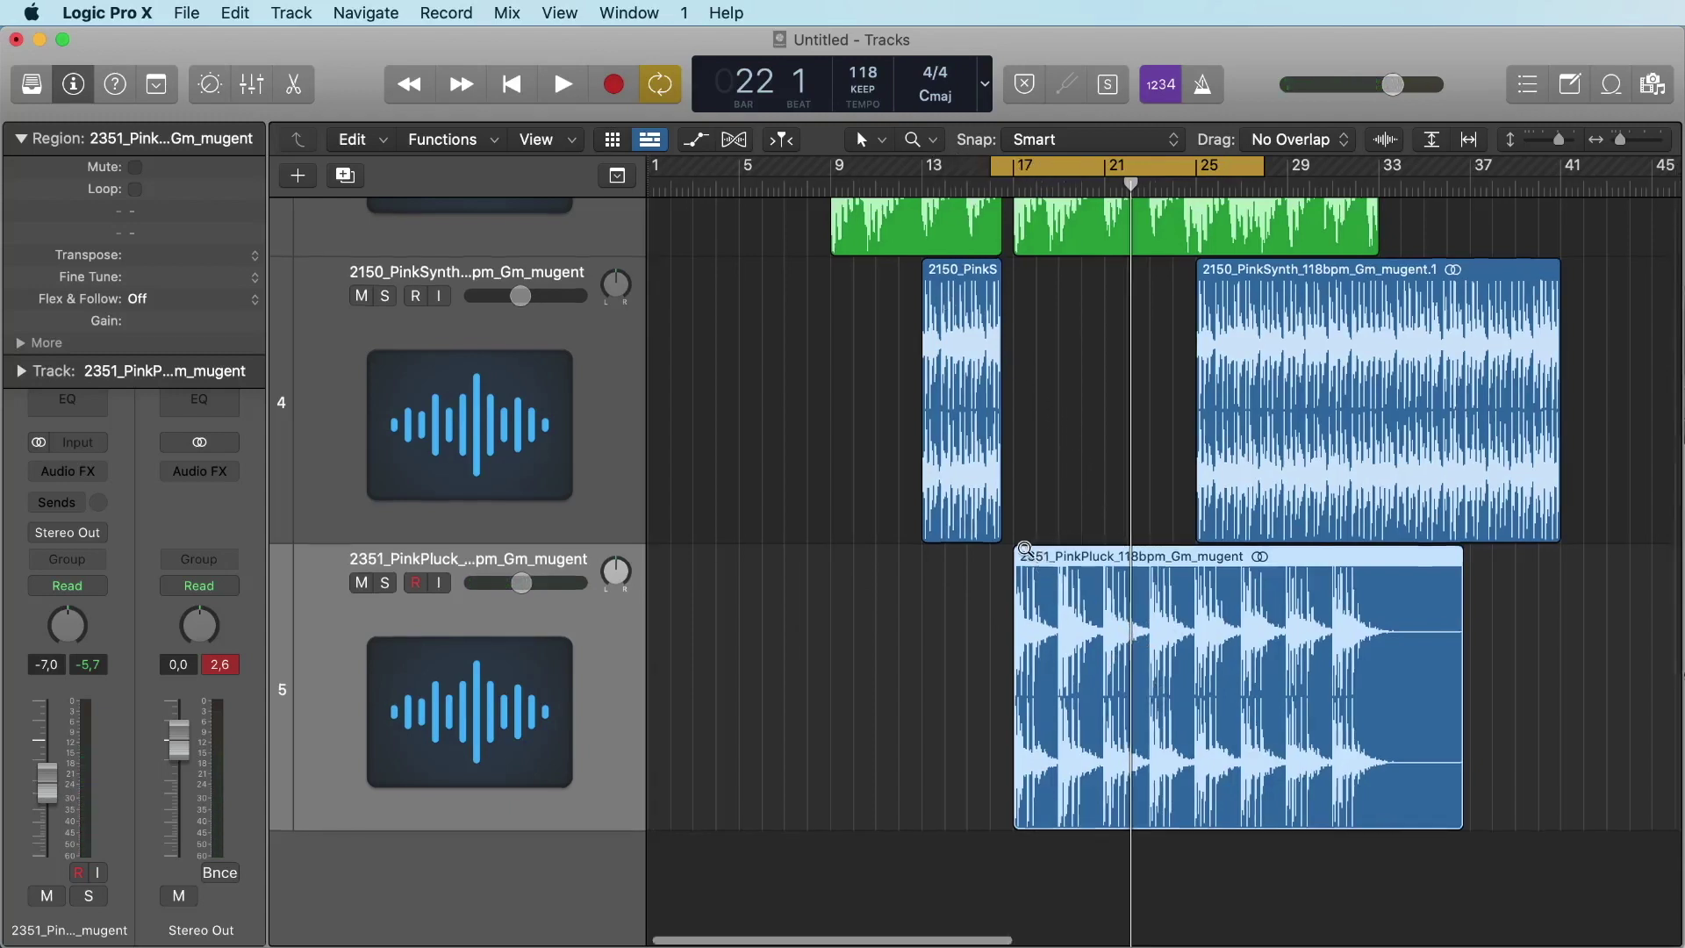
Cut the PinkPluck region with the Scissors tool at bars 19, 21 and 23
drag(995, 542, 1260, 814)
scroll(959, 565, right, 1)
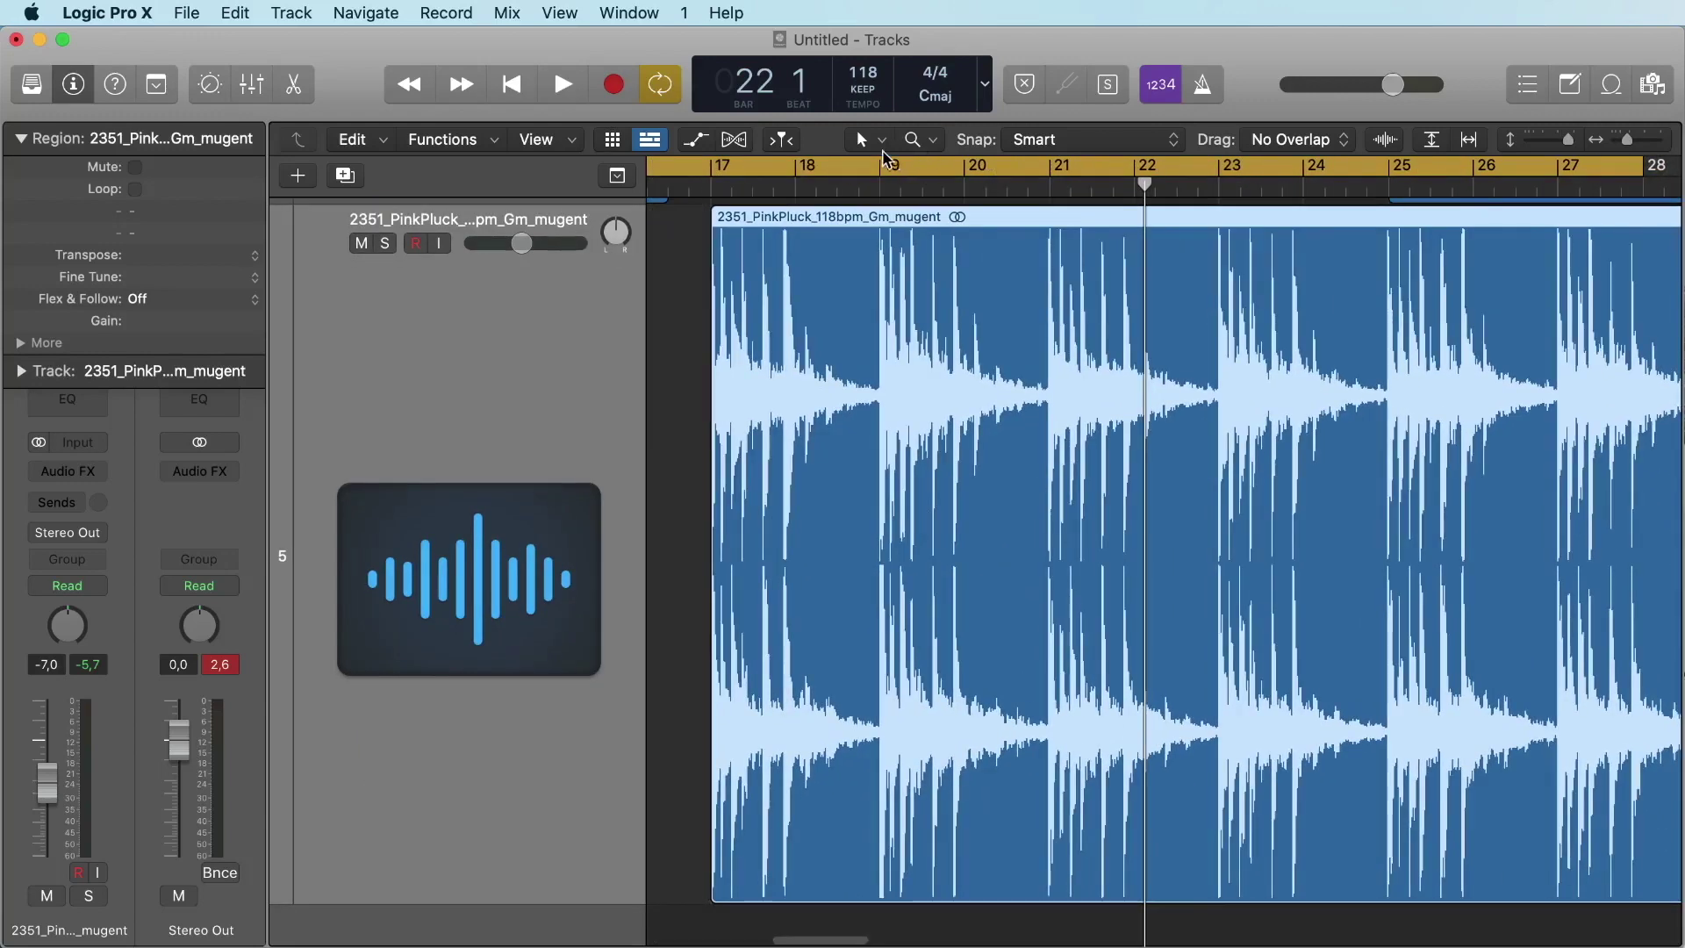
click(881, 140)
click(913, 304)
drag(840, 376, 1388, 389)
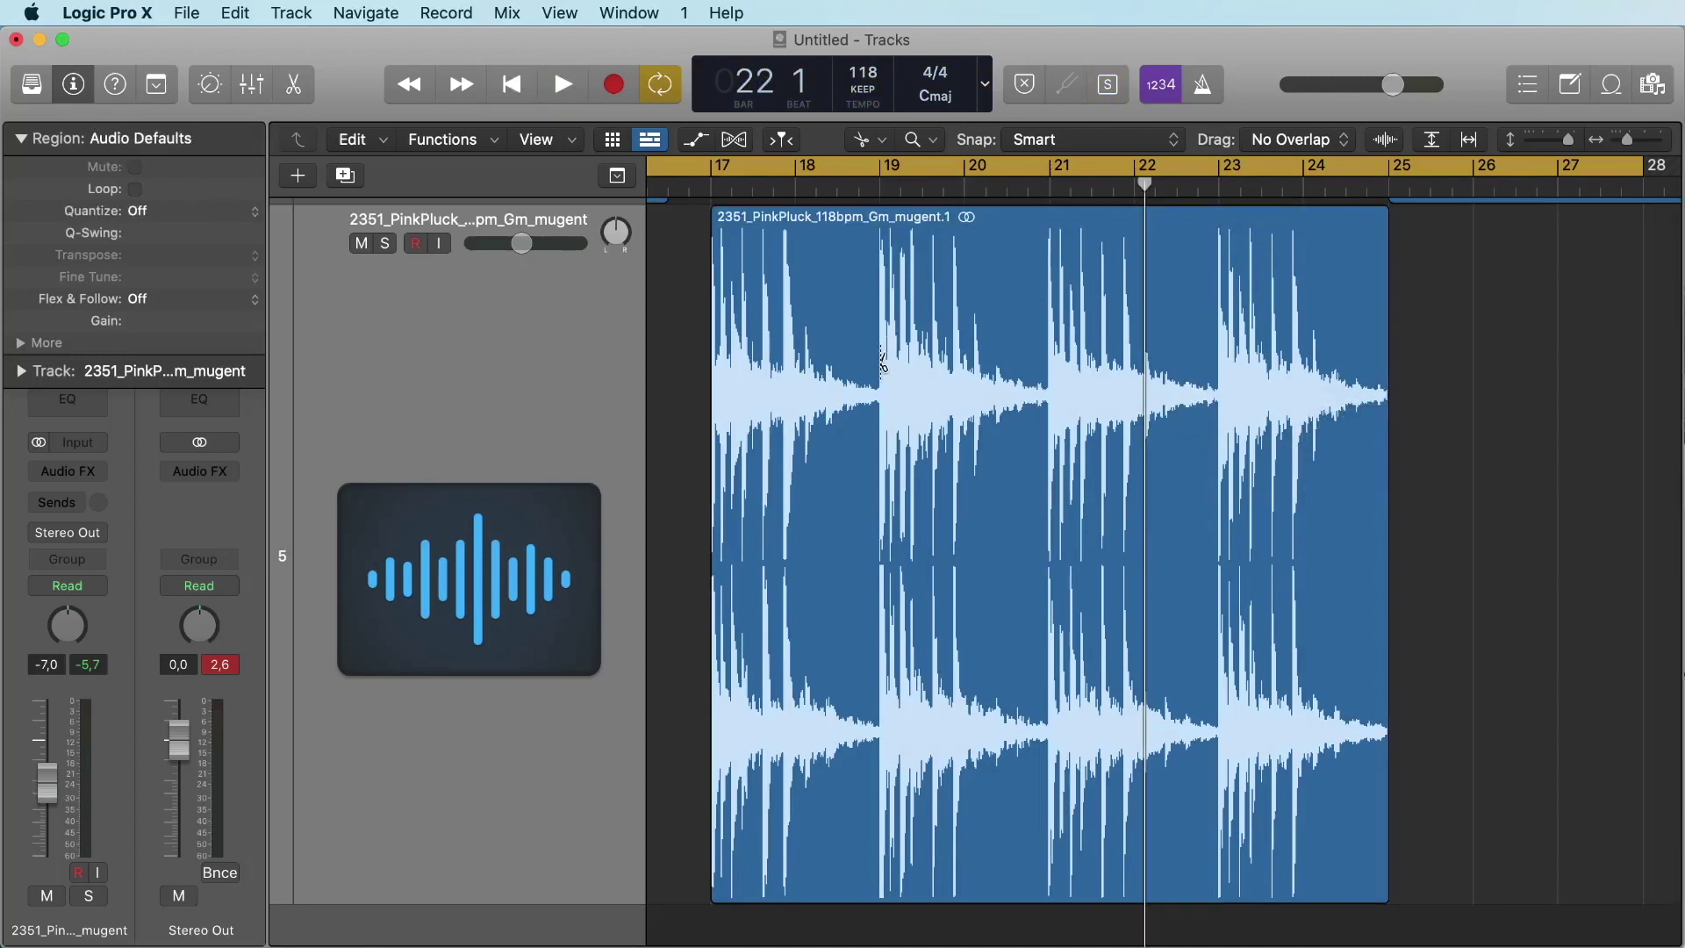
drag(882, 360, 881, 373)
drag(1029, 411, 1050, 412)
drag(1215, 413, 1216, 412)
key(t)
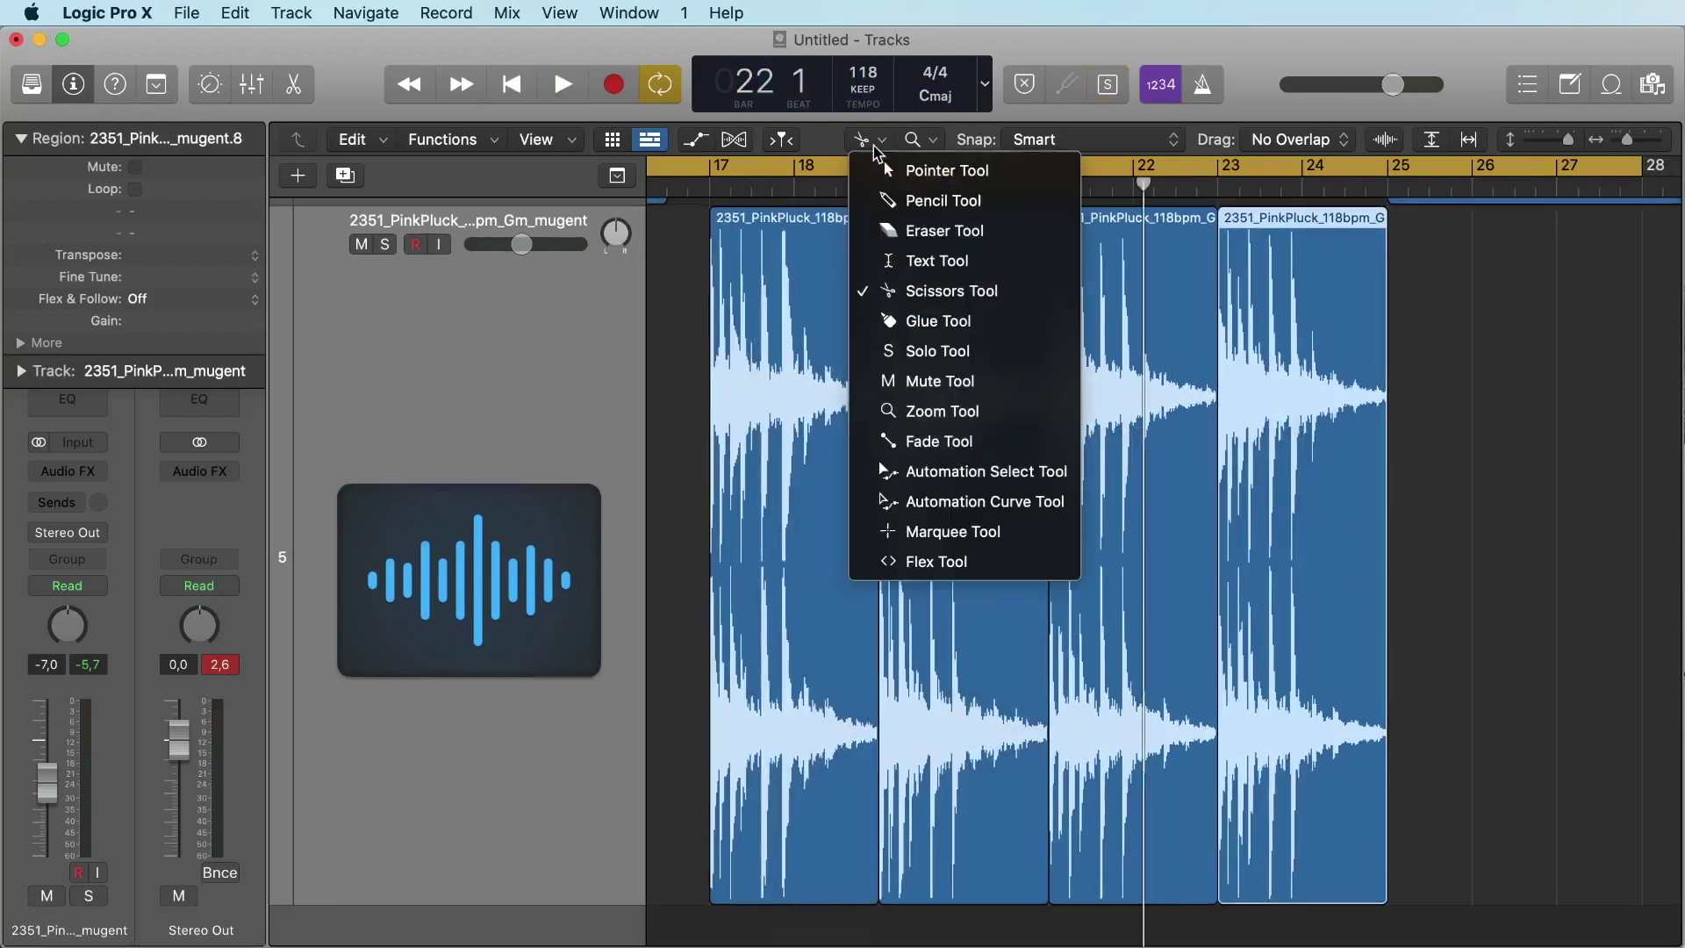
key(t)
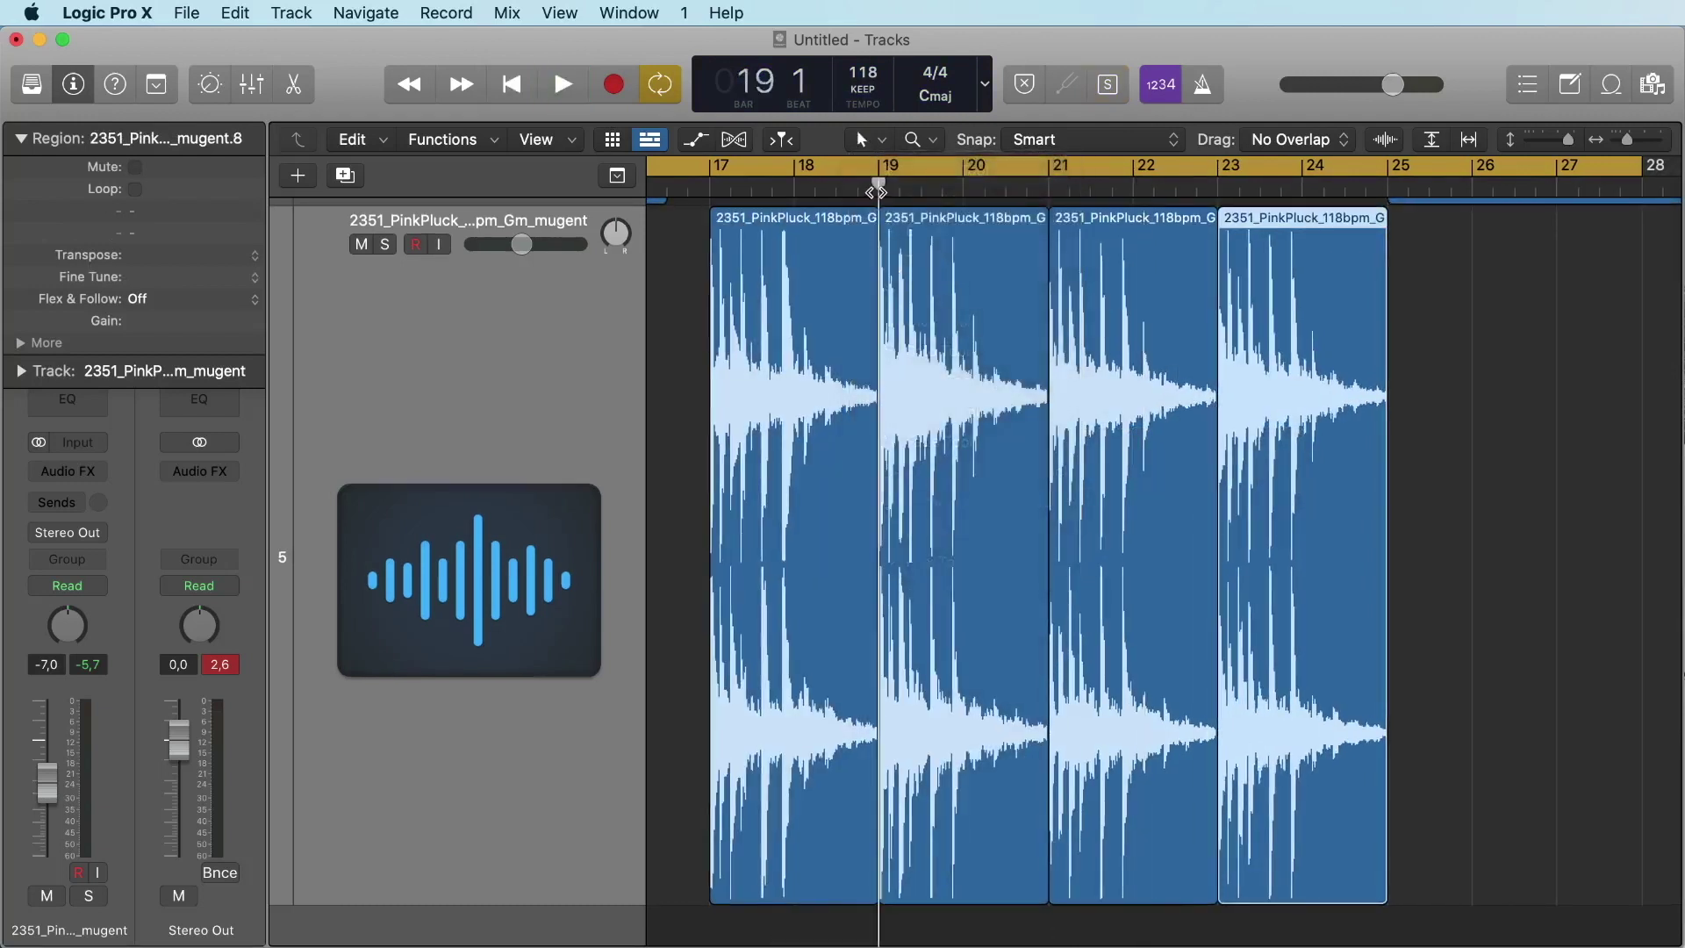
Delete the second and fourth chops, keeping bars 17–19 and 21–23, and play from bar 17
scroll(877, 191, left, 2)
click(1080, 190)
click(1217, 190)
click(1056, 267)
key(Delete)
click(1339, 301)
key(Delete)
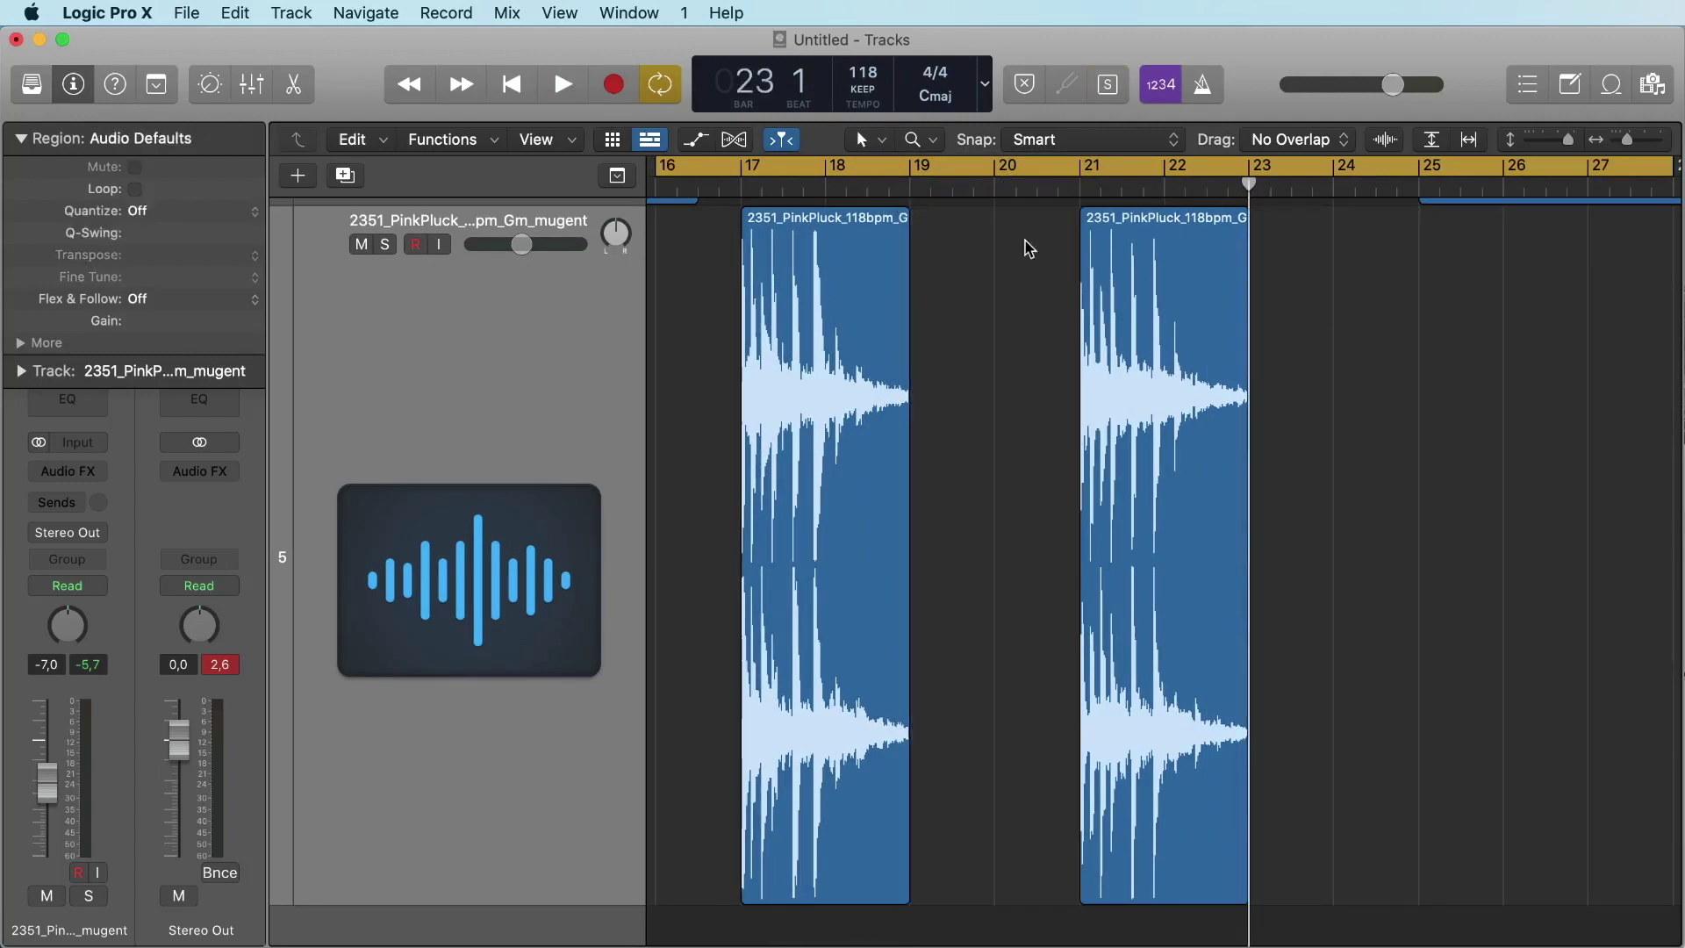
double_click(757, 187)
Shorten the bar-17 chop to end before bar 18 and trim the bar-21 chop likewise
scroll(992, 365, down, 2)
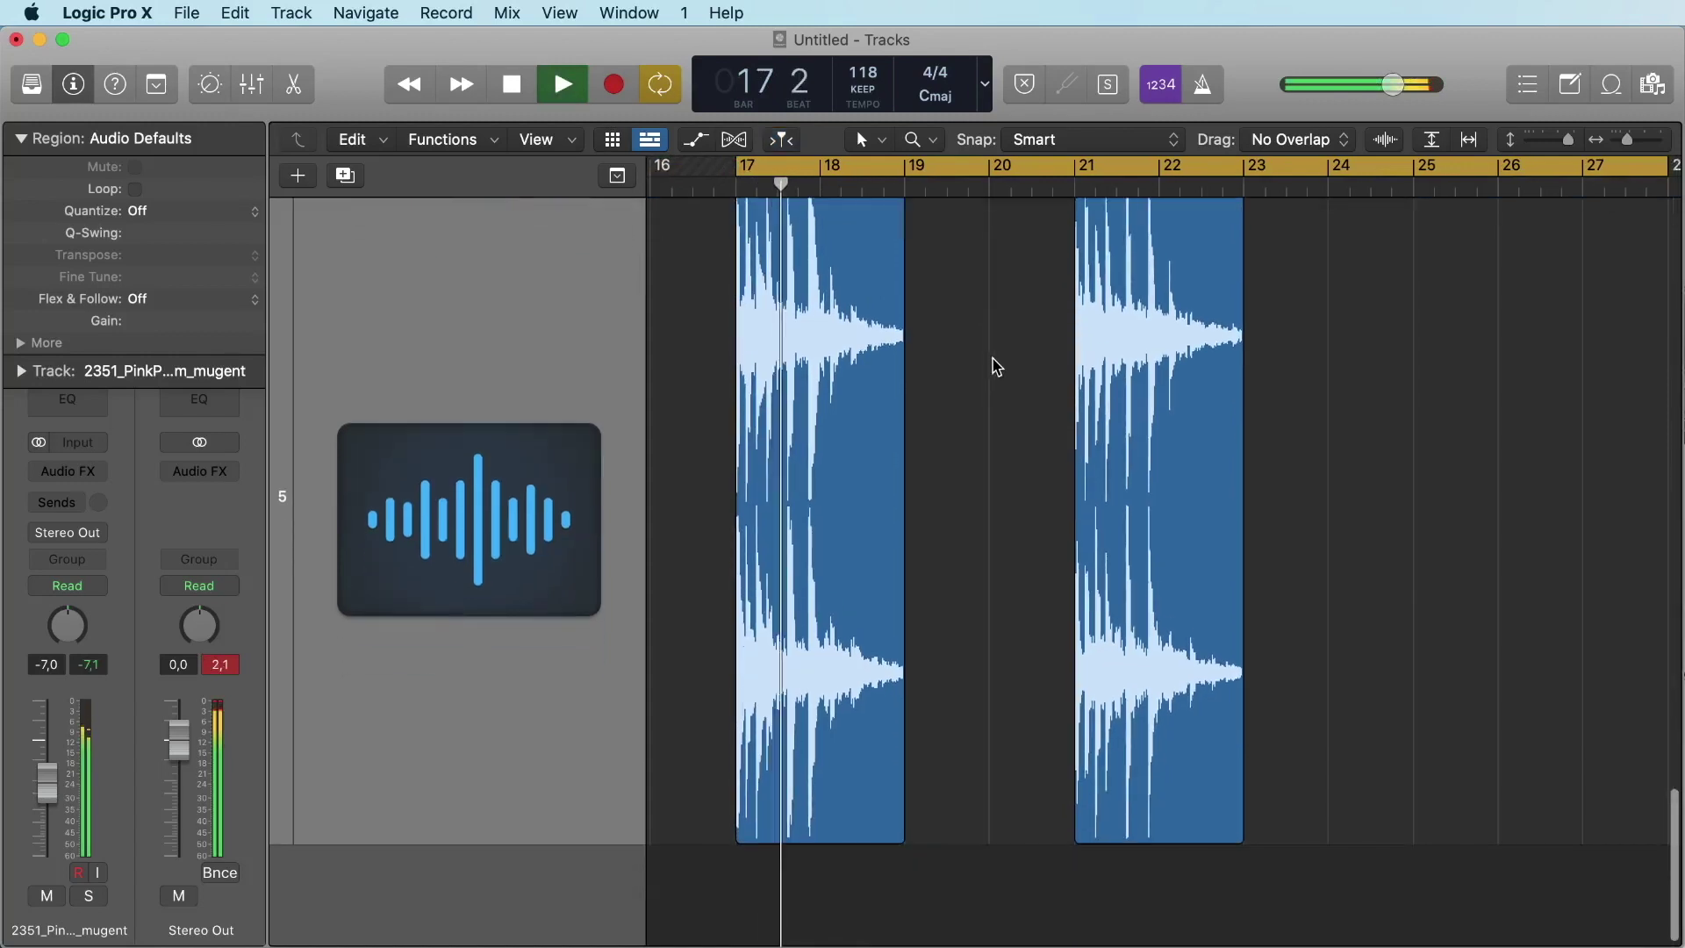
key(space)
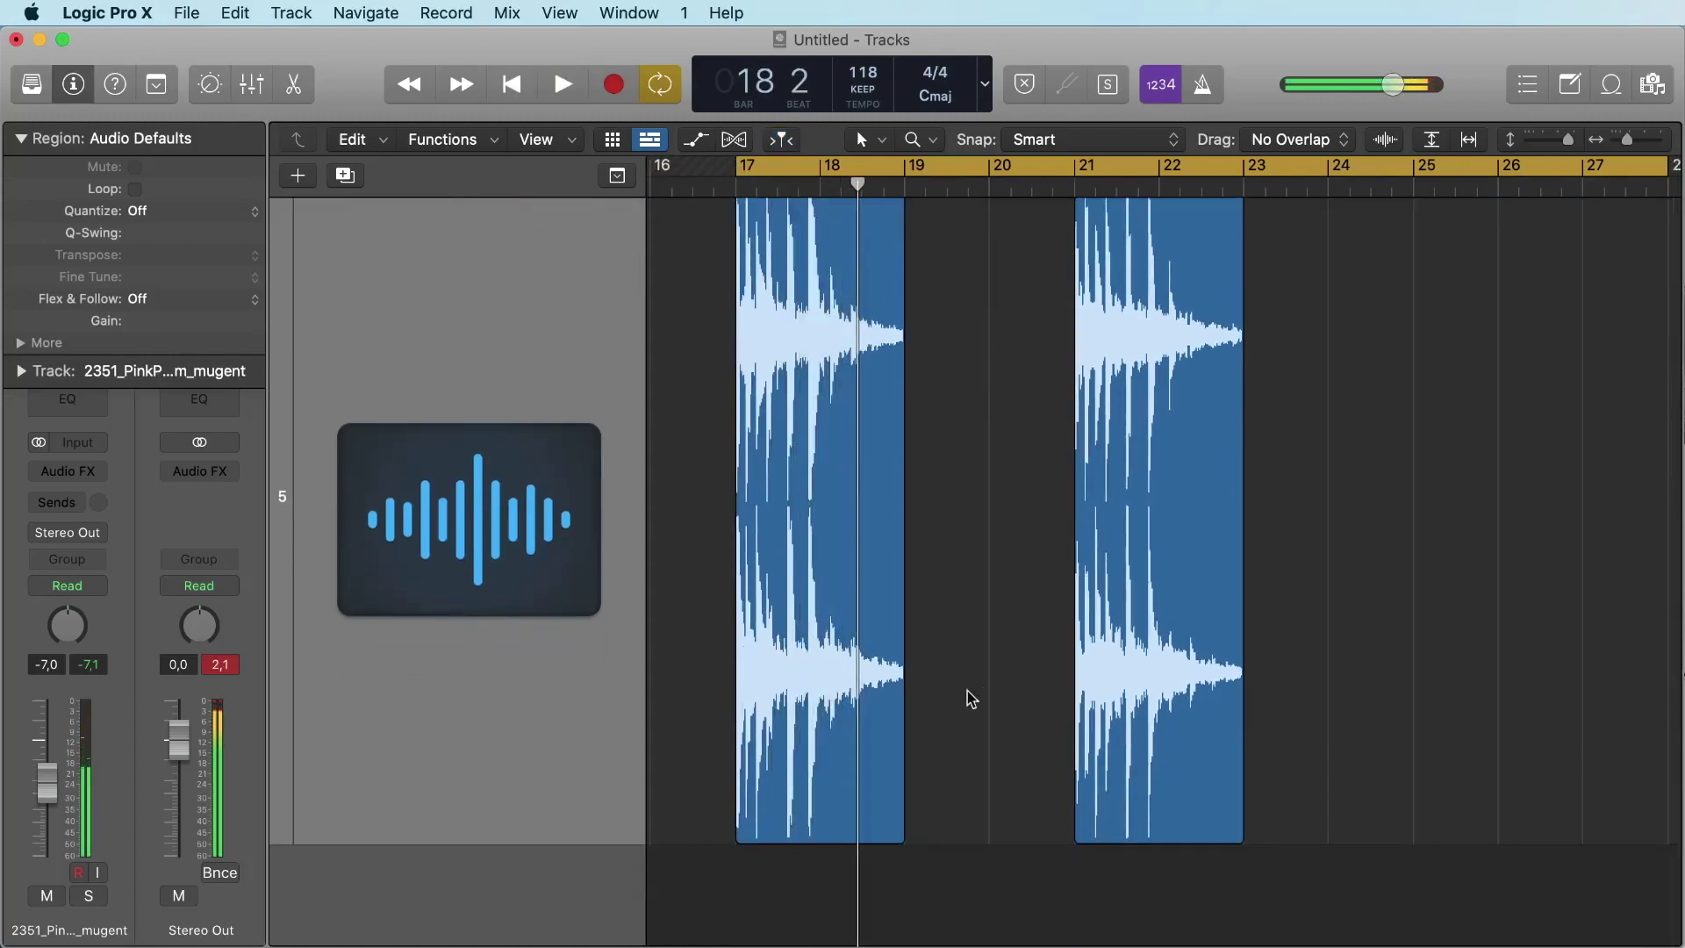
scroll(944, 816, up, 1)
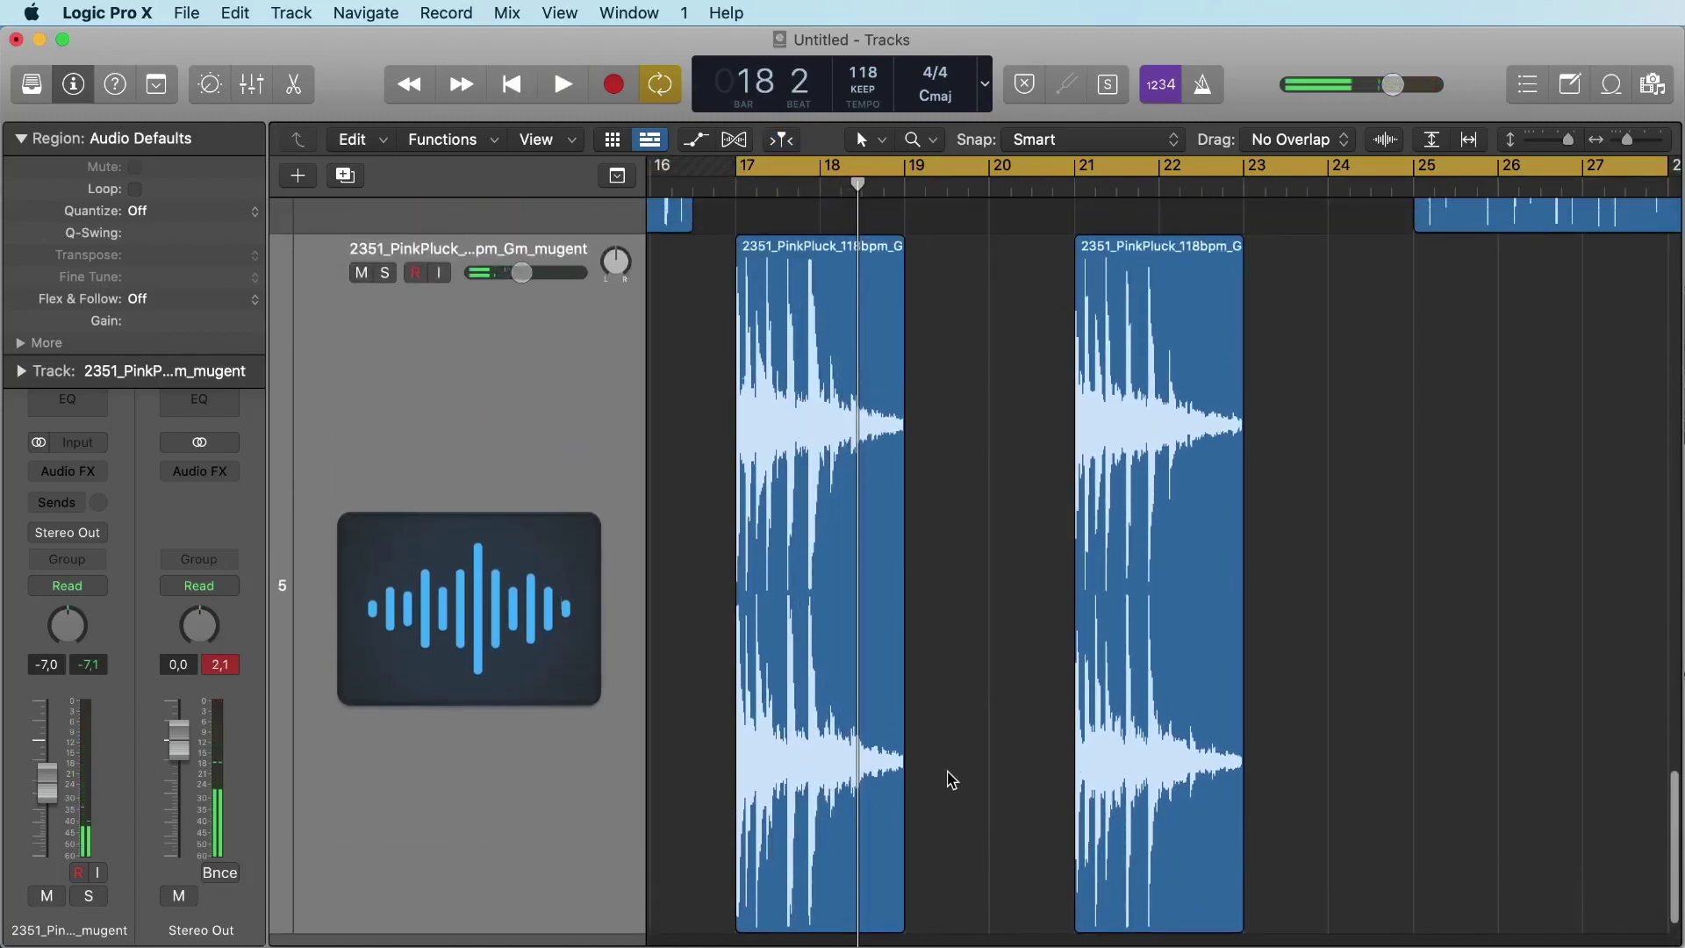
drag(897, 855, 798, 848)
key(space)
scroll(1224, 855, down, 2)
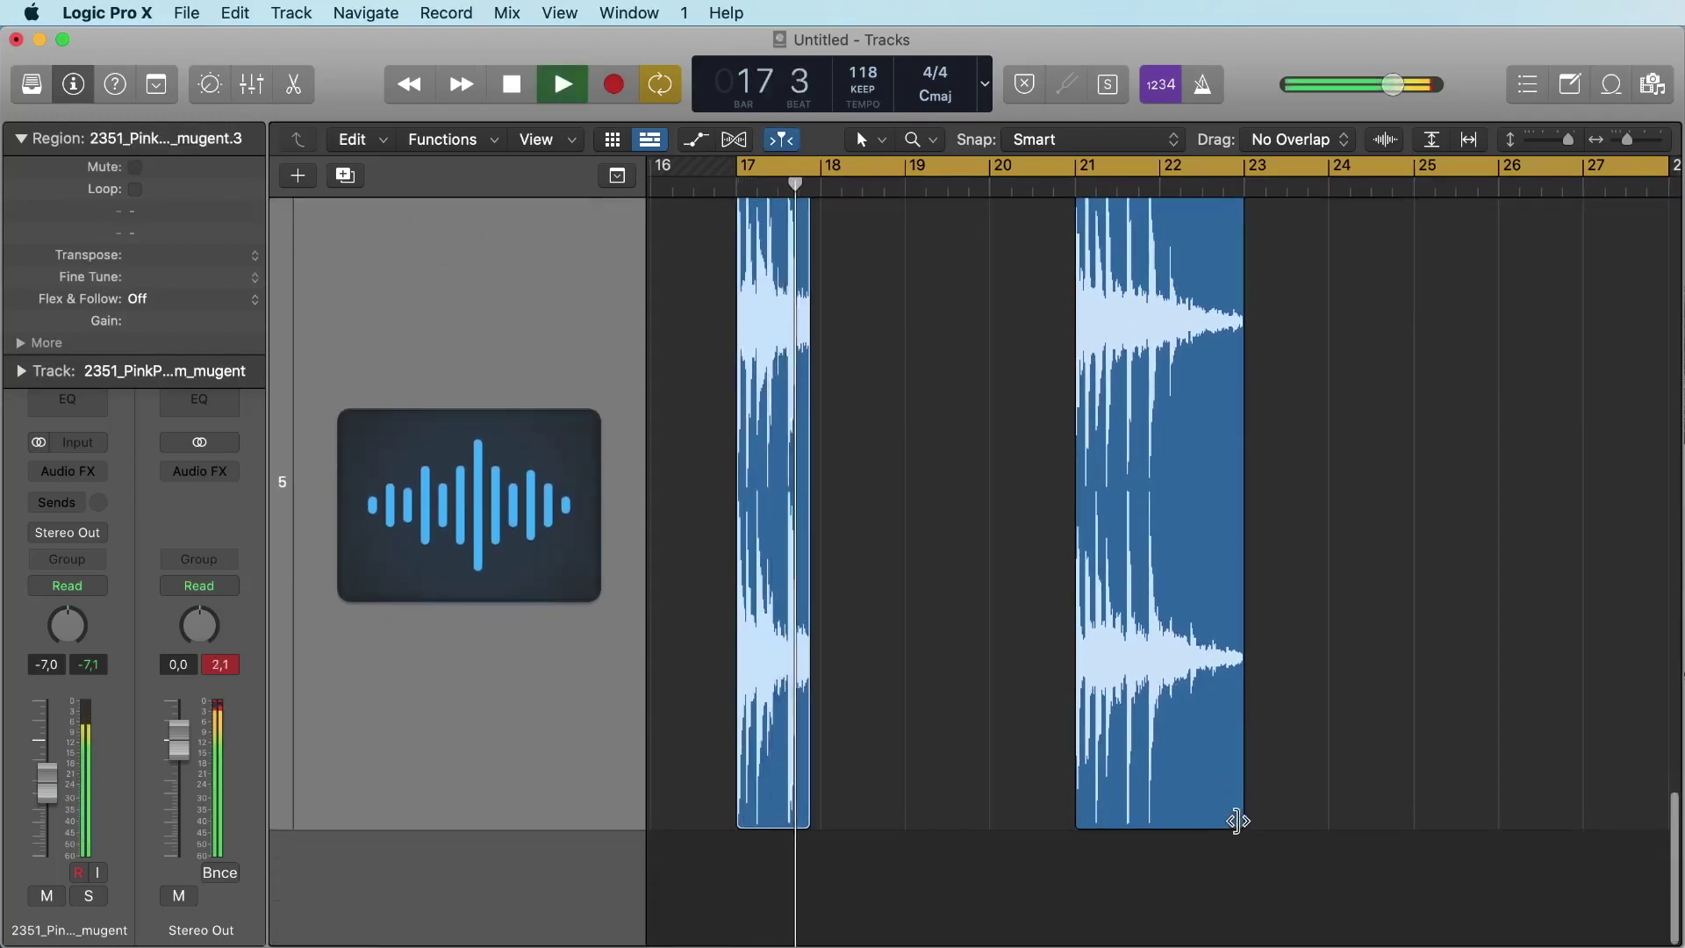
drag(1237, 821, 1146, 821)
scroll(1140, 820, up, 3)
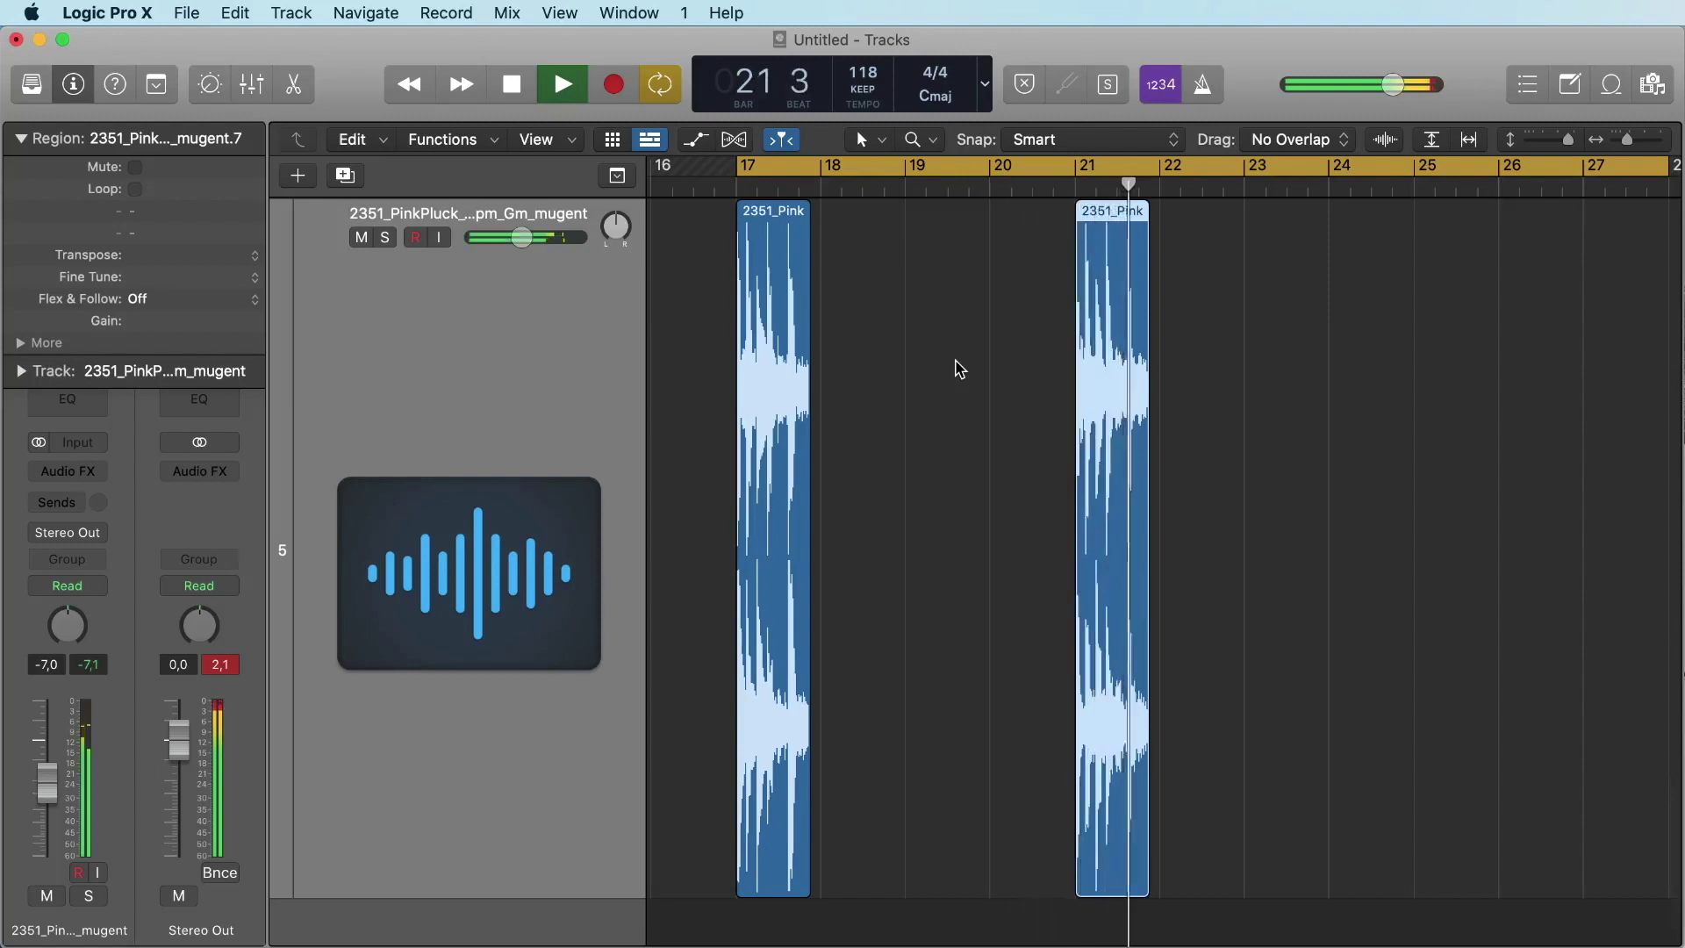
key(space)
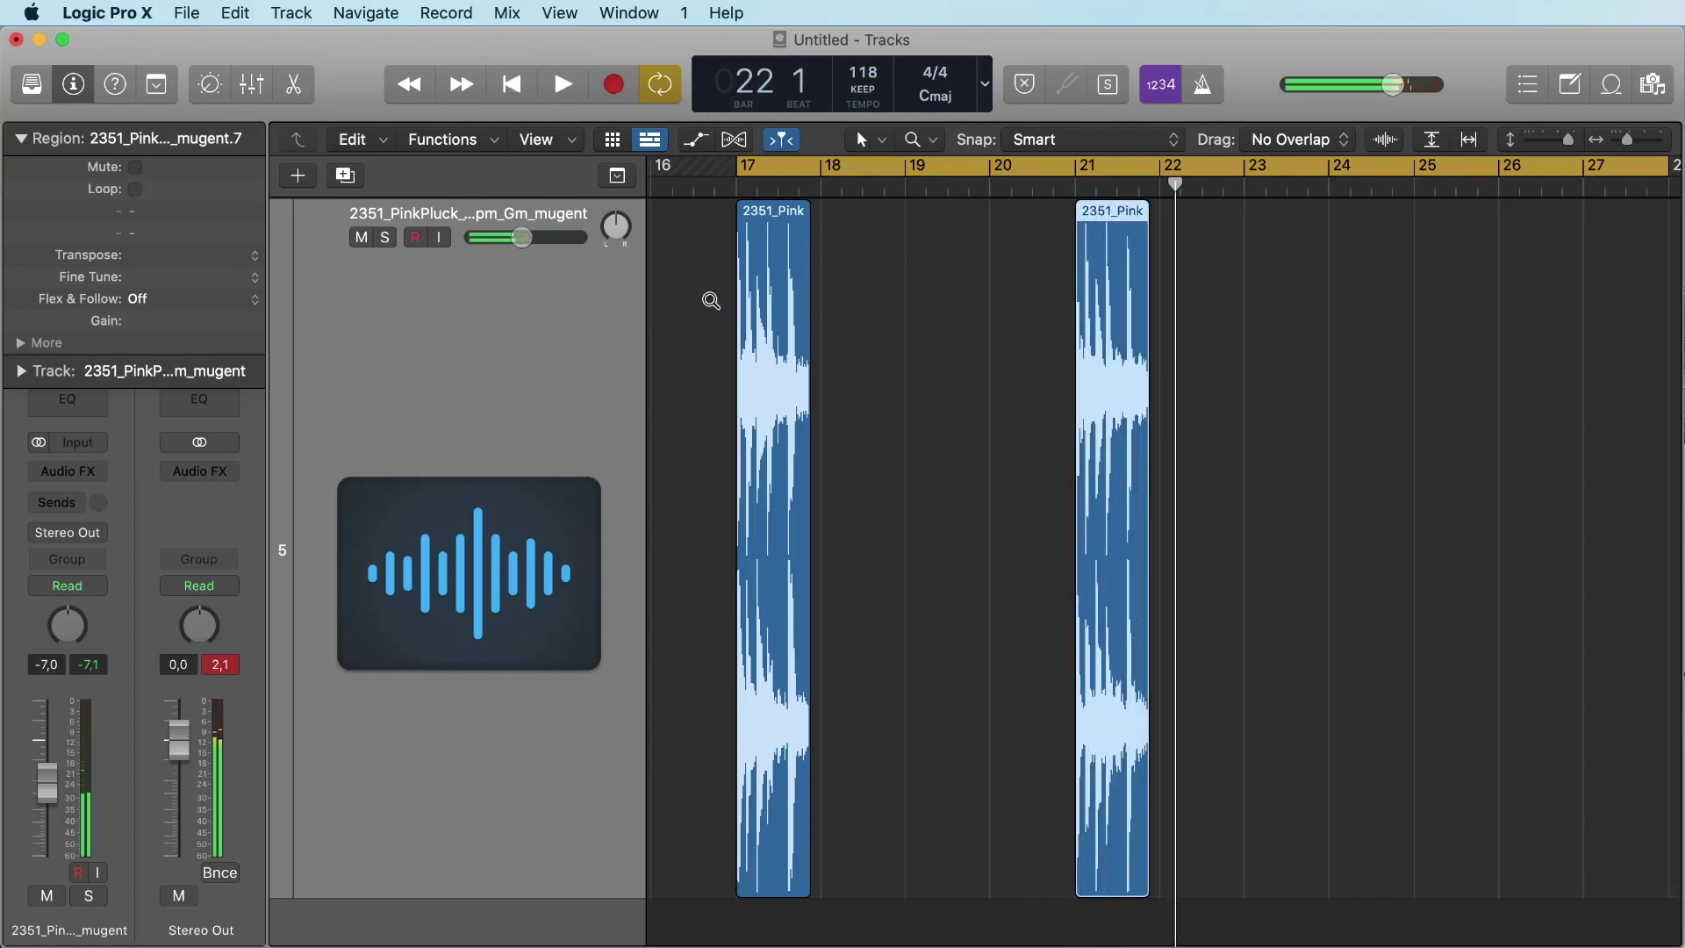
Zoom in so the first chop fills the view and audition it from bar 17
drag(711, 300, 937, 733)
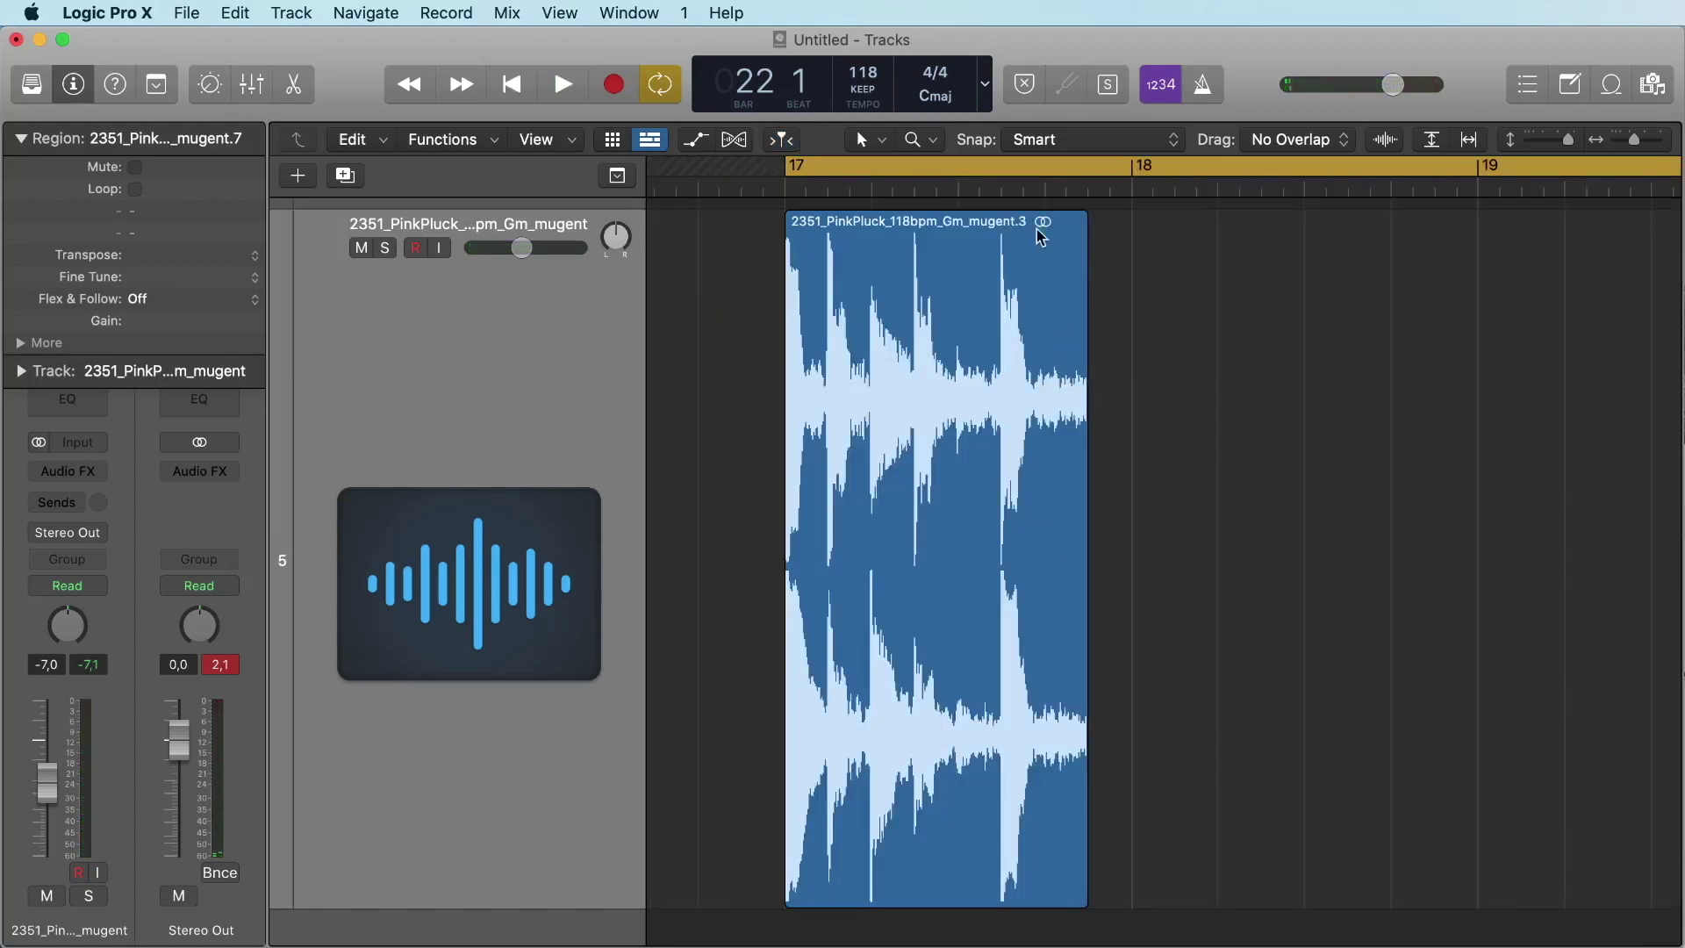
key(space)
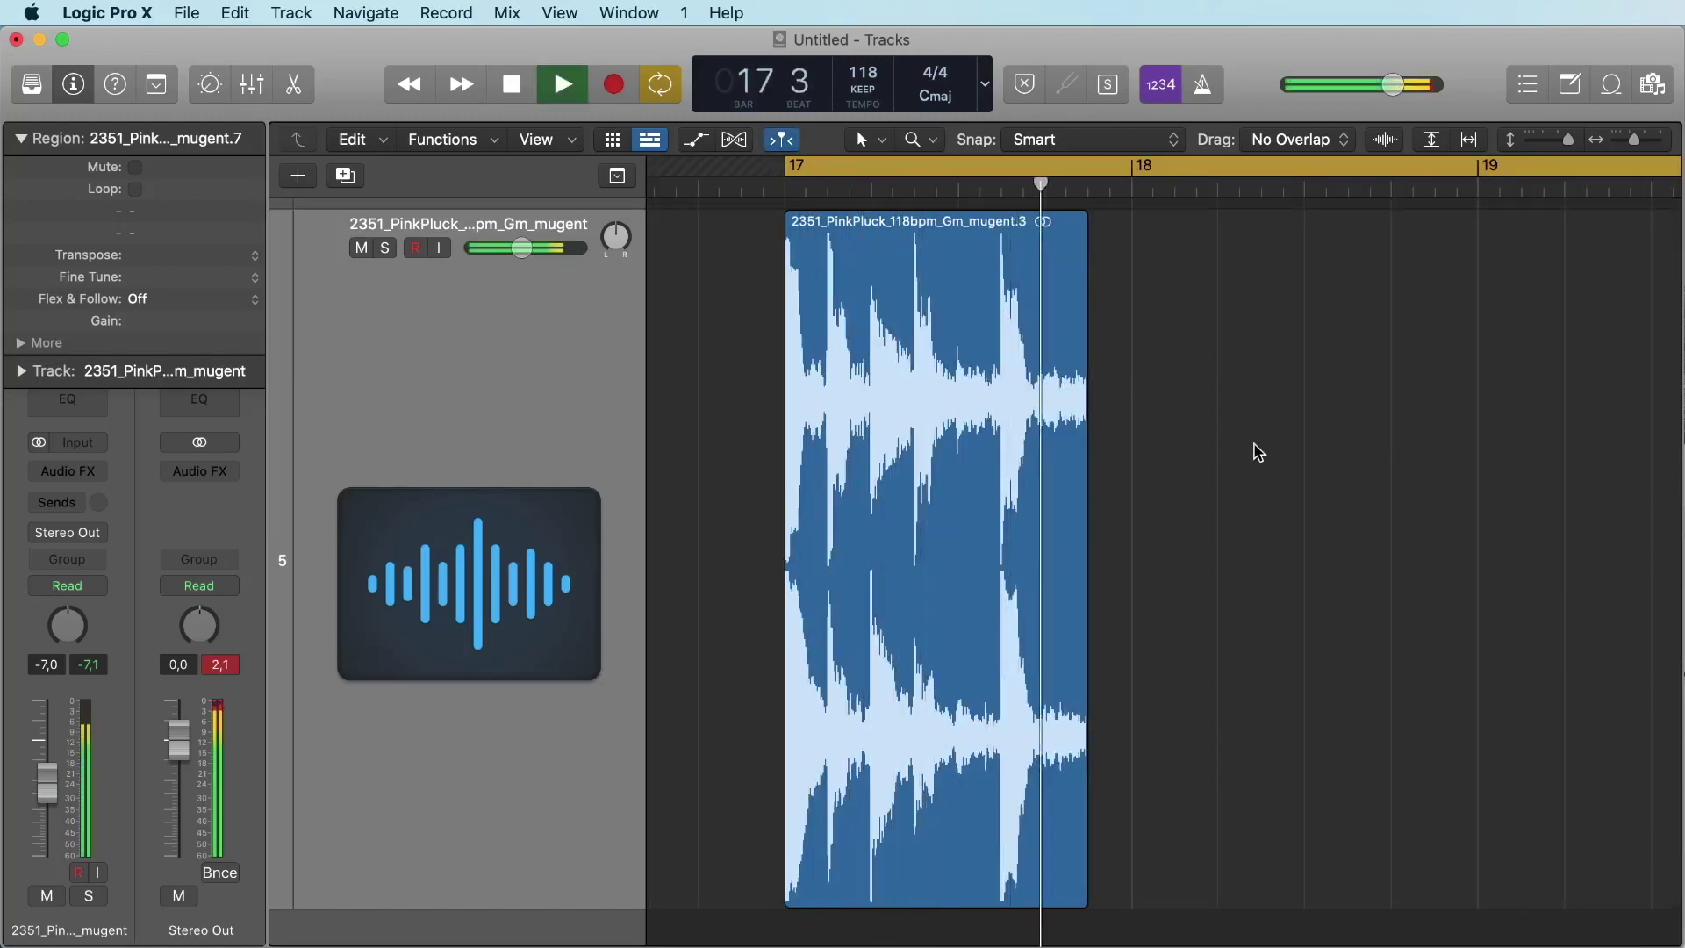
key(space)
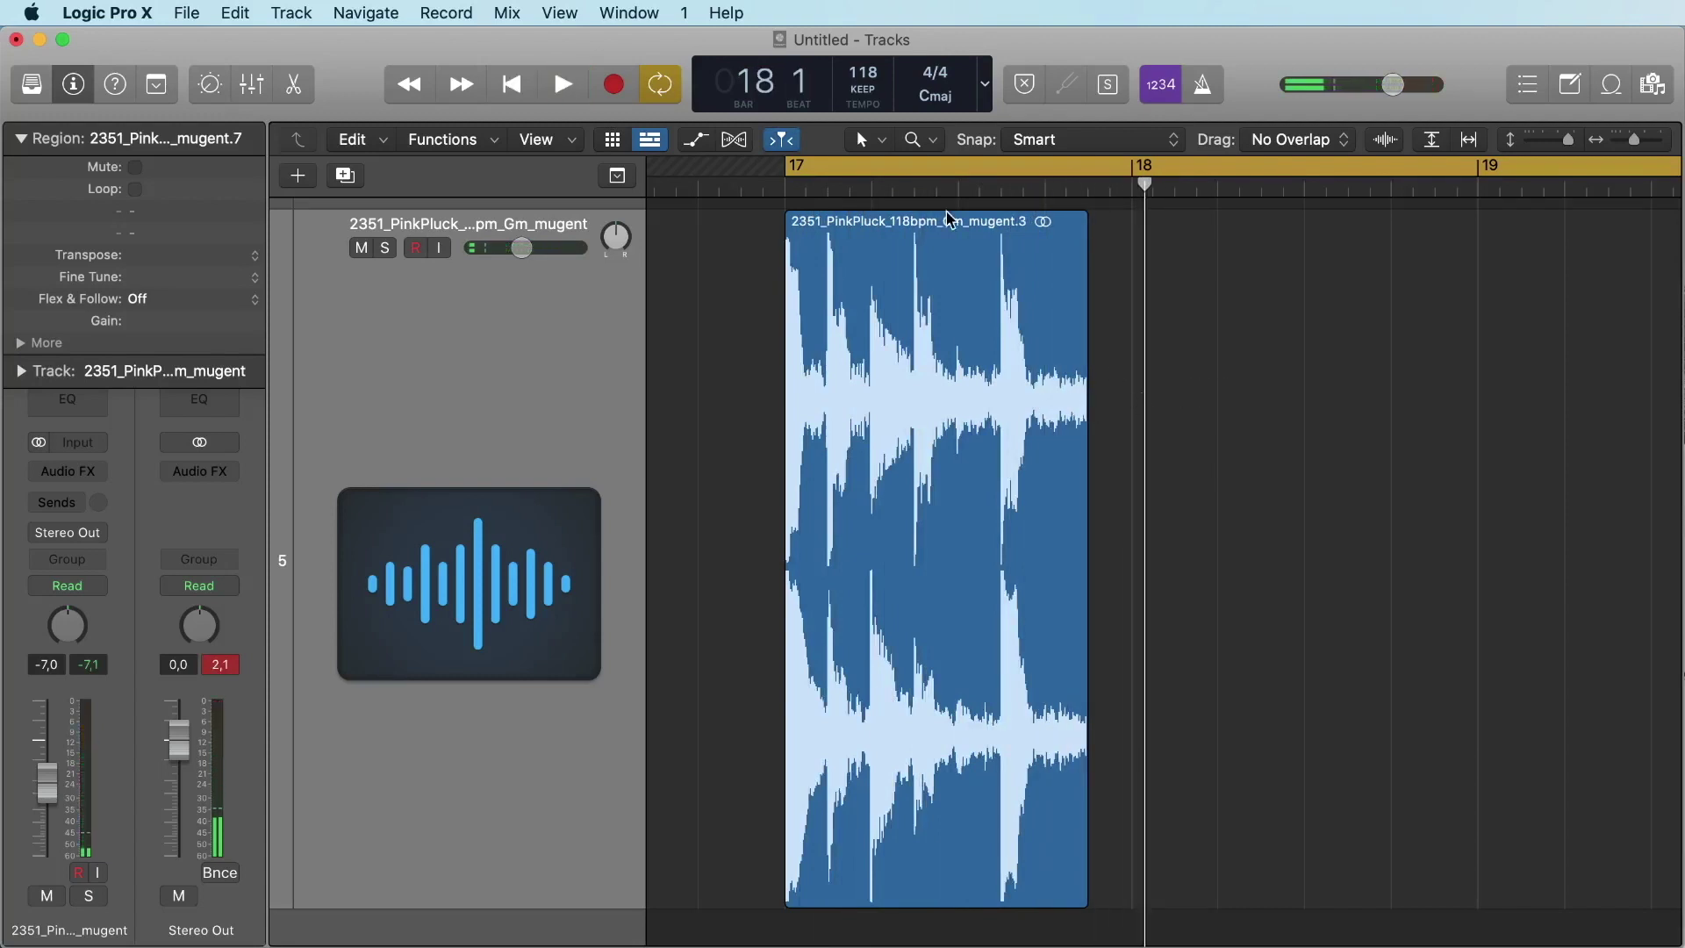
click(863, 140)
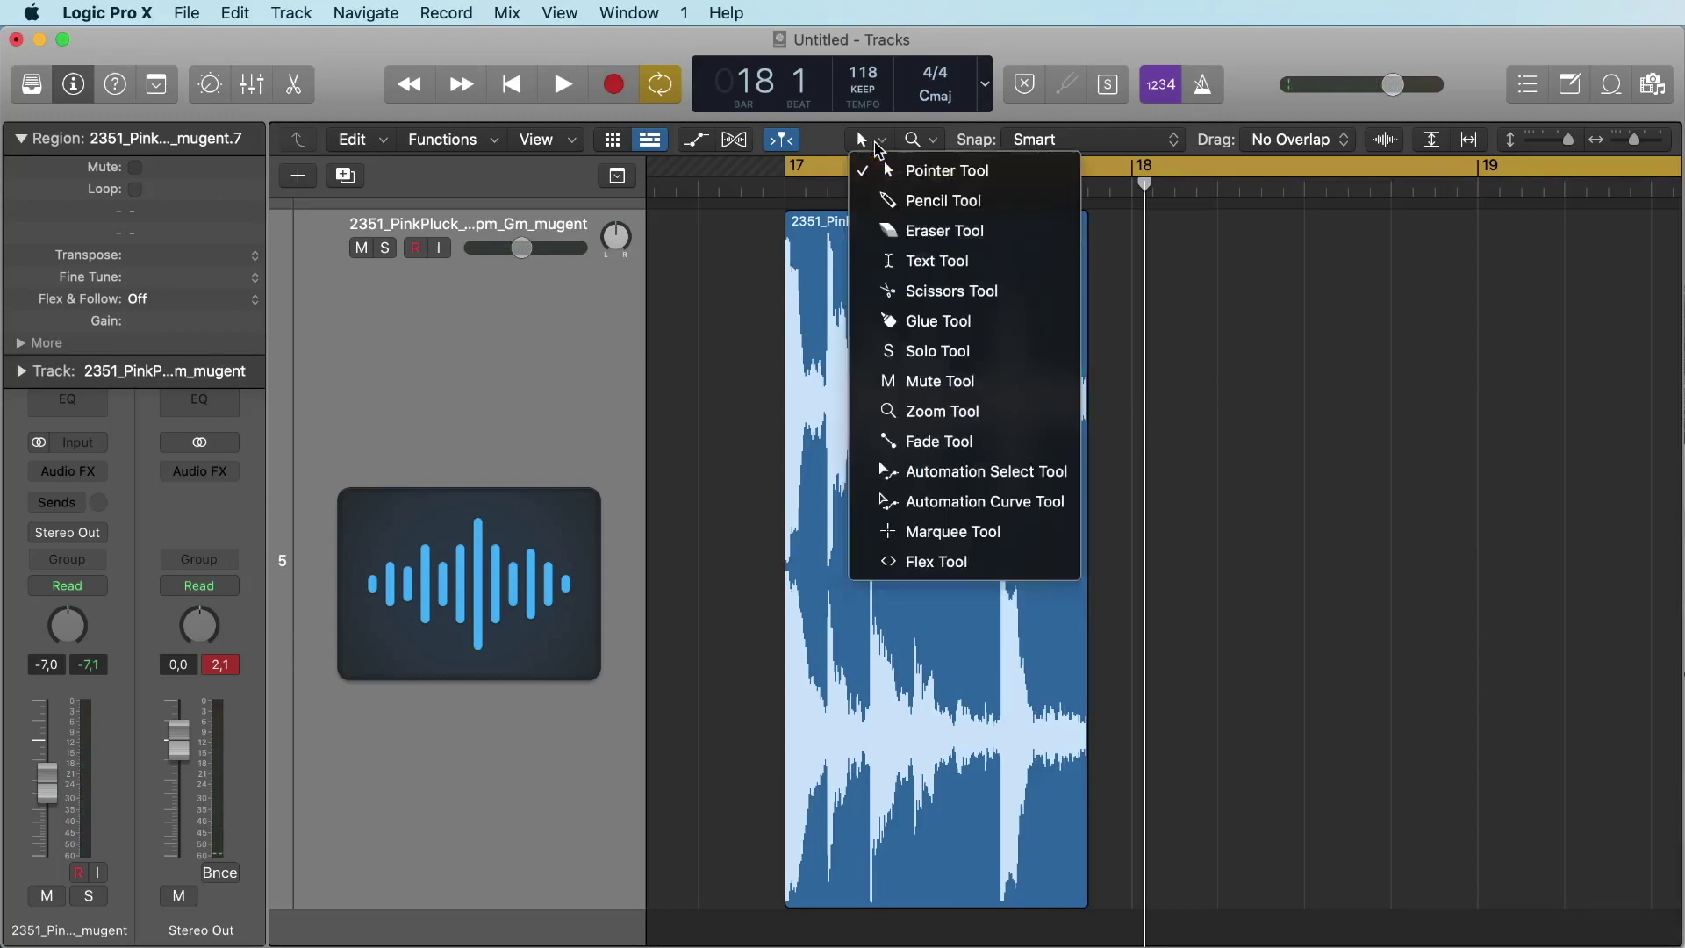
click(954, 441)
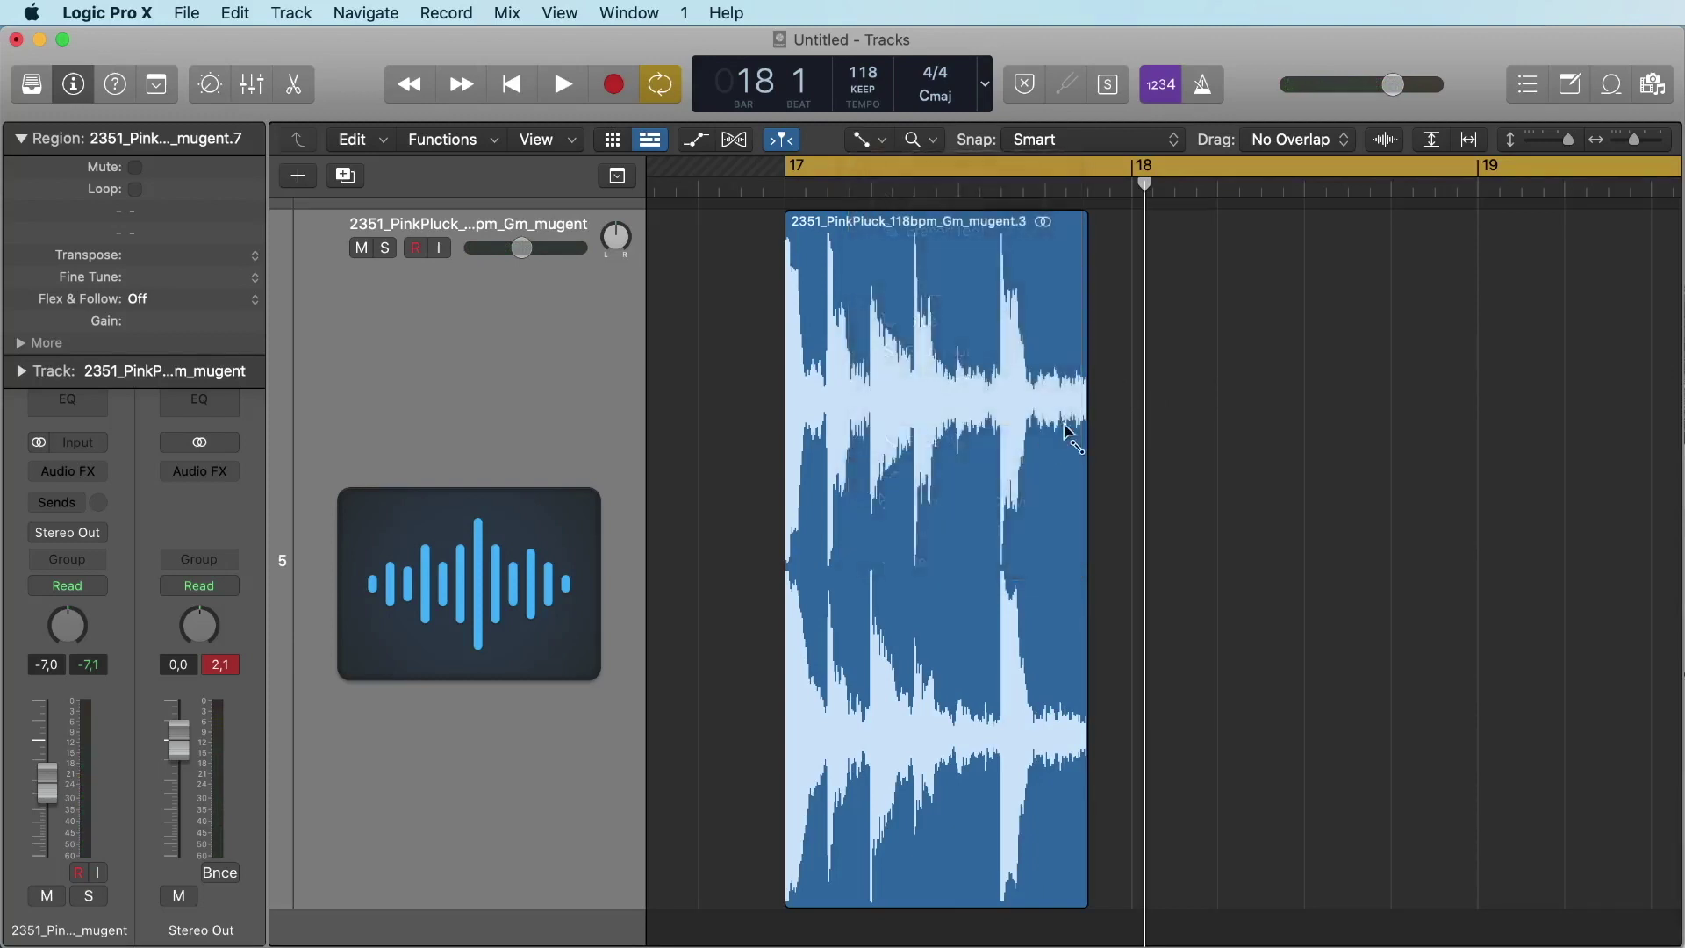
drag(1164, 413, 887, 377)
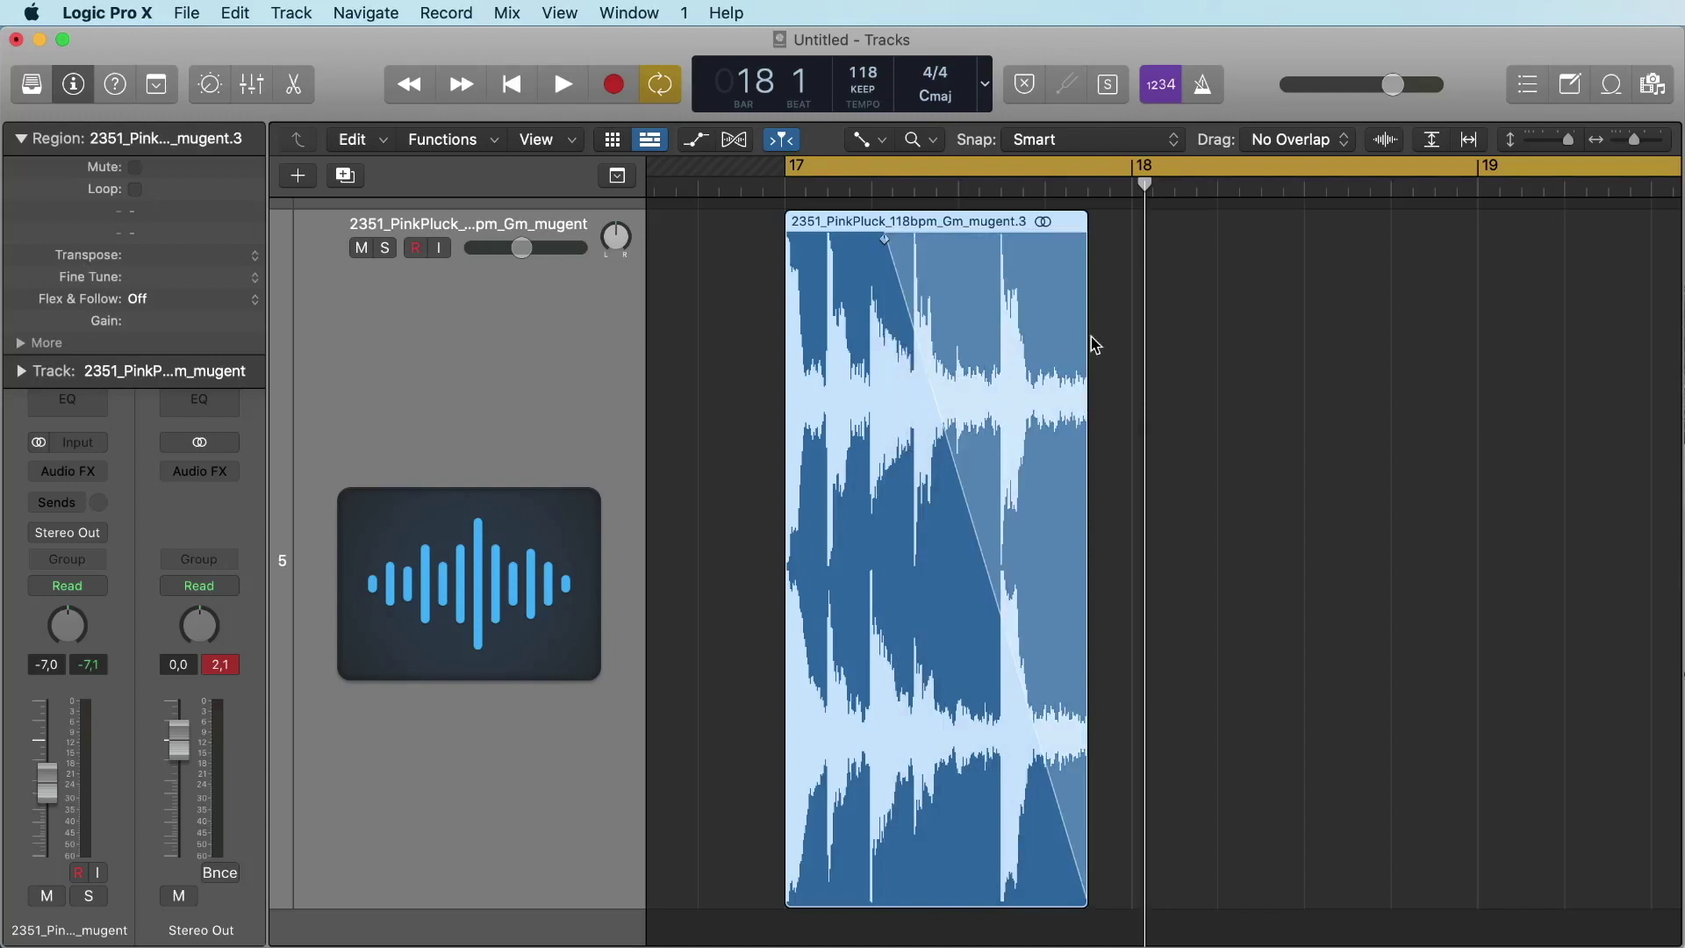
key(space)
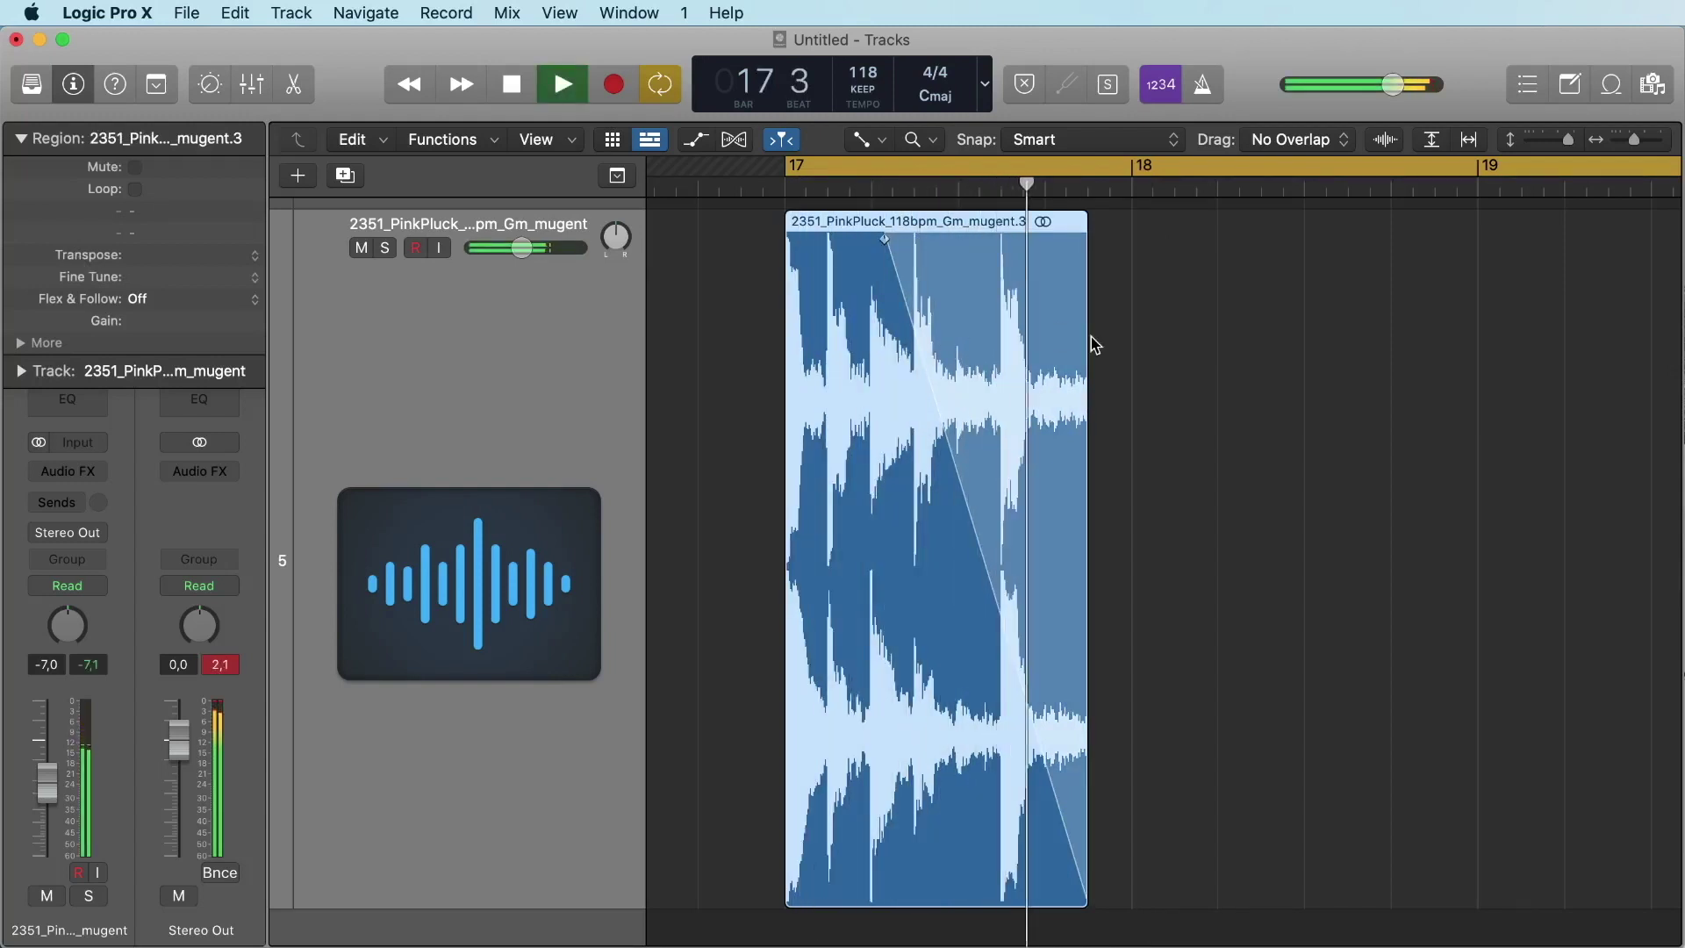
key(space)
key(super+z)
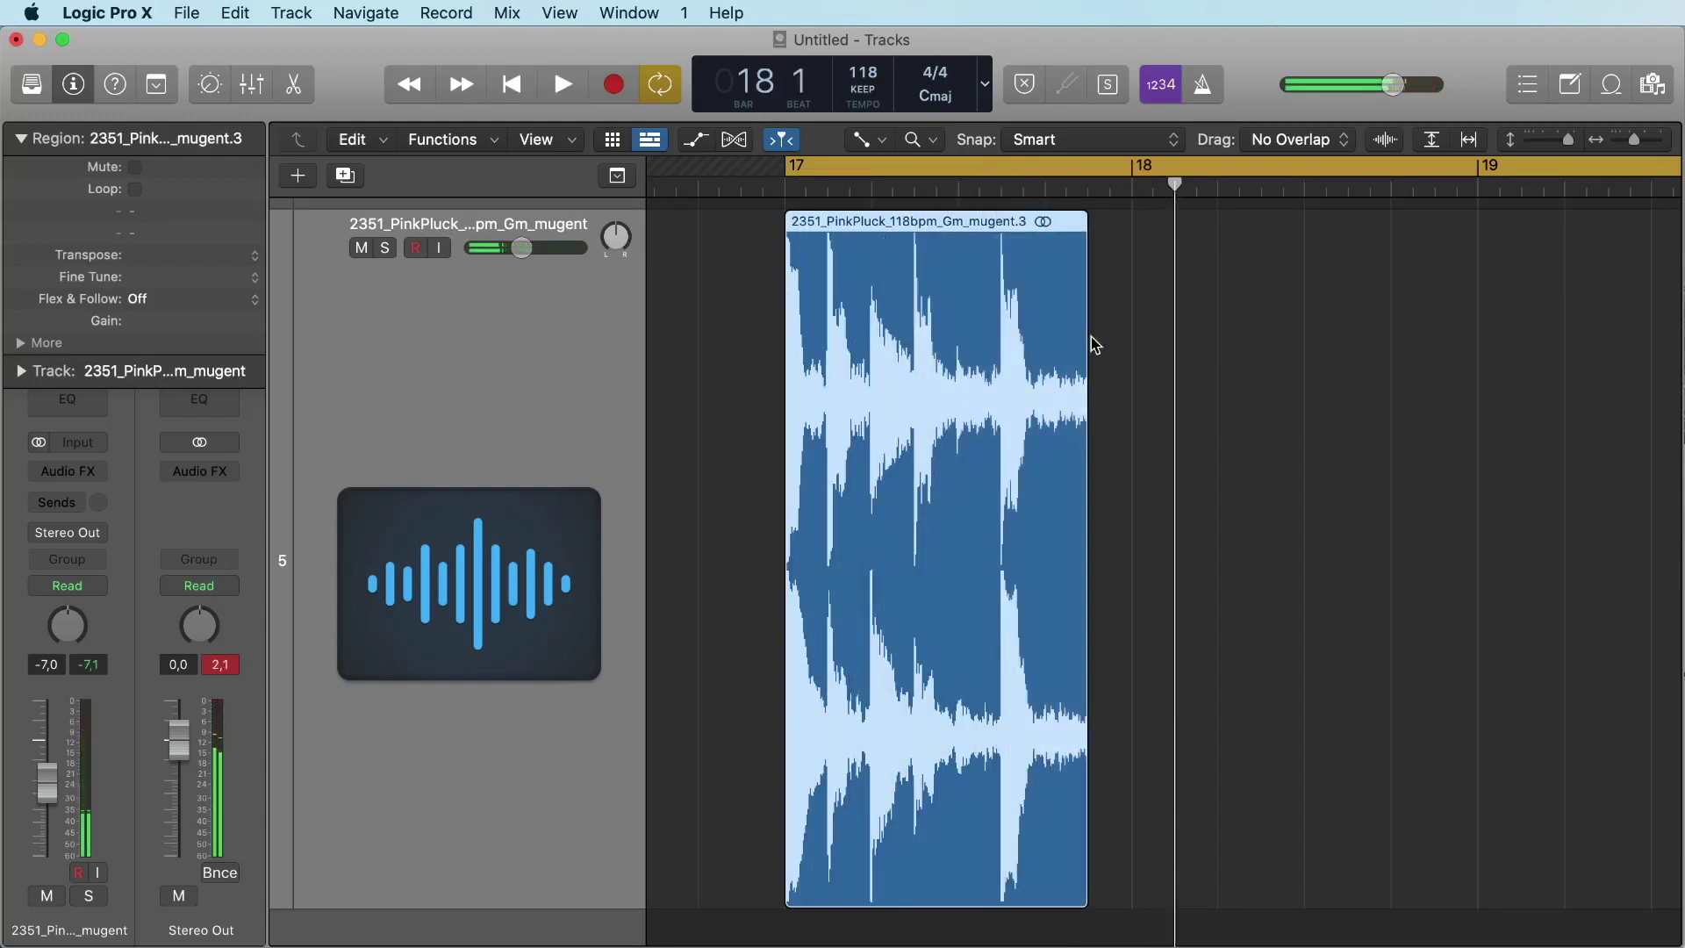
scroll(977, 220, left, 2)
click(878, 151)
click(904, 166)
Expand the Region inspector's More section to reveal the fade settings
click(236, 12)
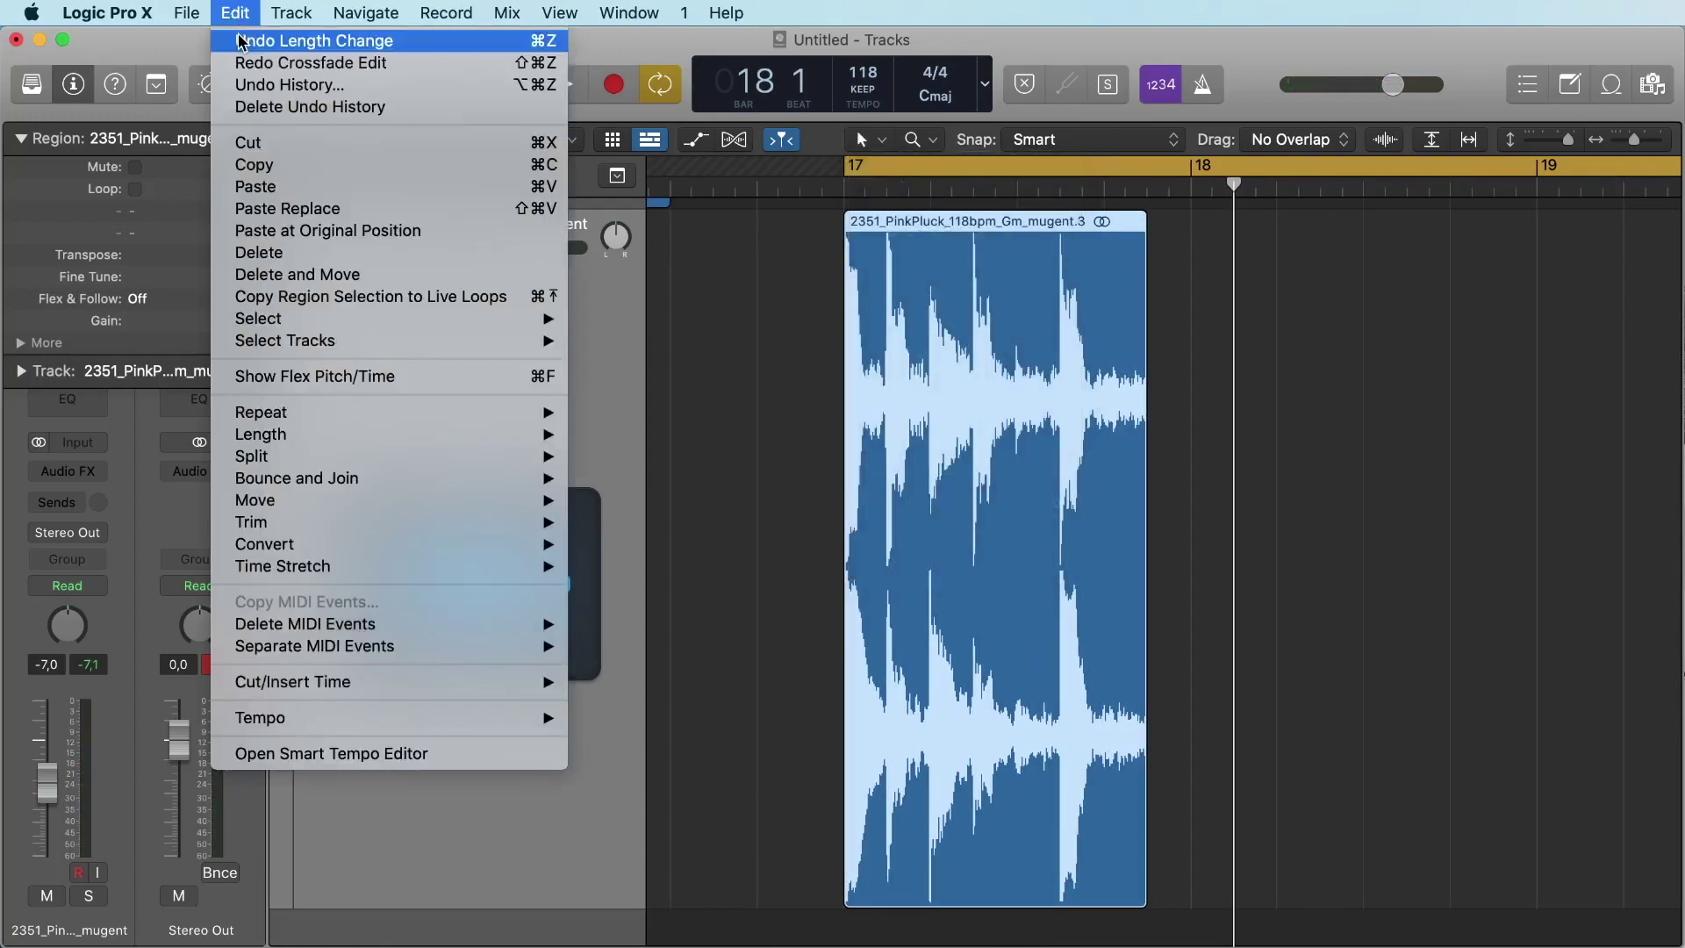
click(235, 11)
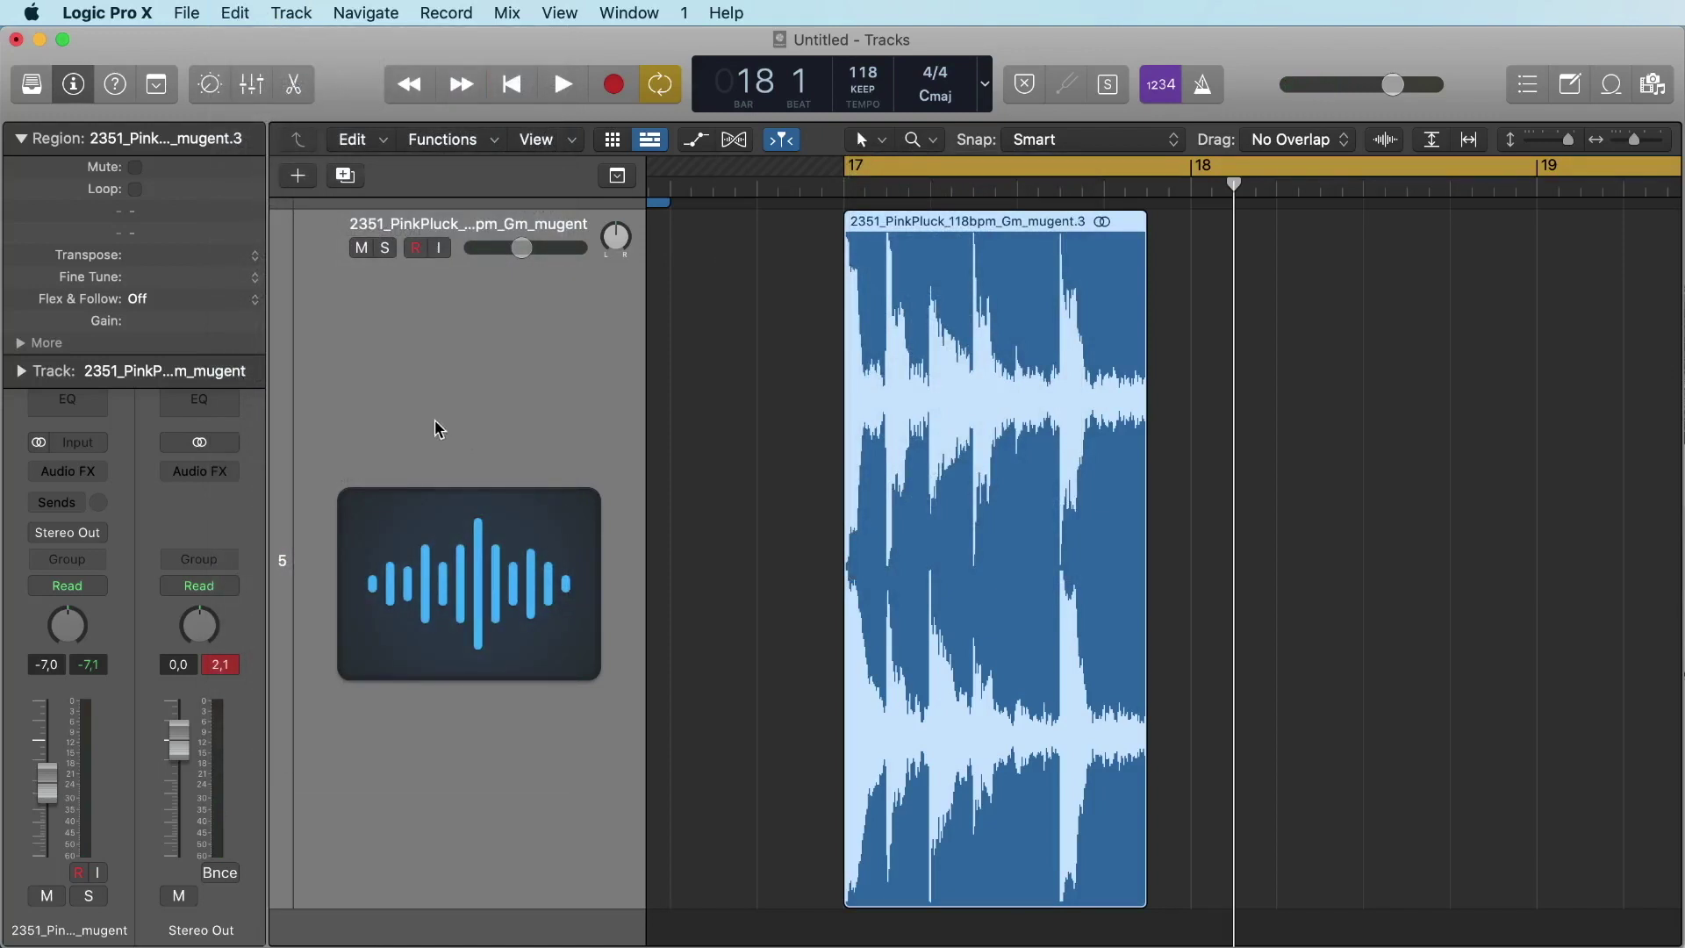
click(75, 86)
click(74, 86)
click(17, 139)
click(19, 139)
click(20, 343)
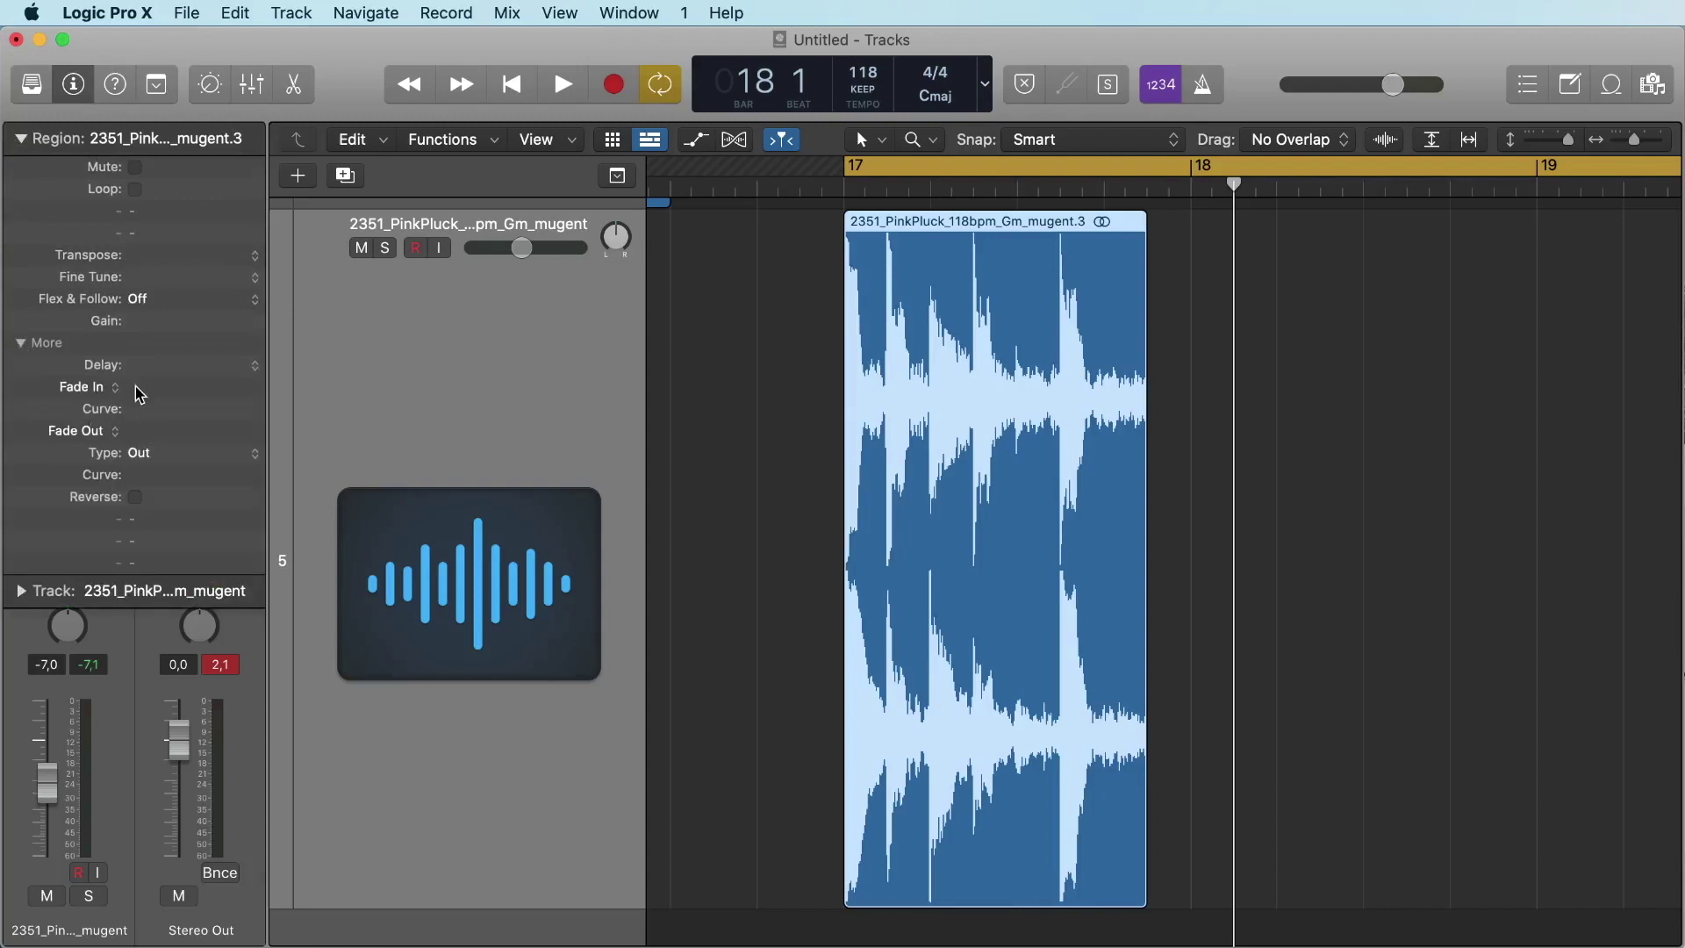
Try a fade-in on the first chop, then clear it back to none
drag(140, 351, 58, 8)
key(space)
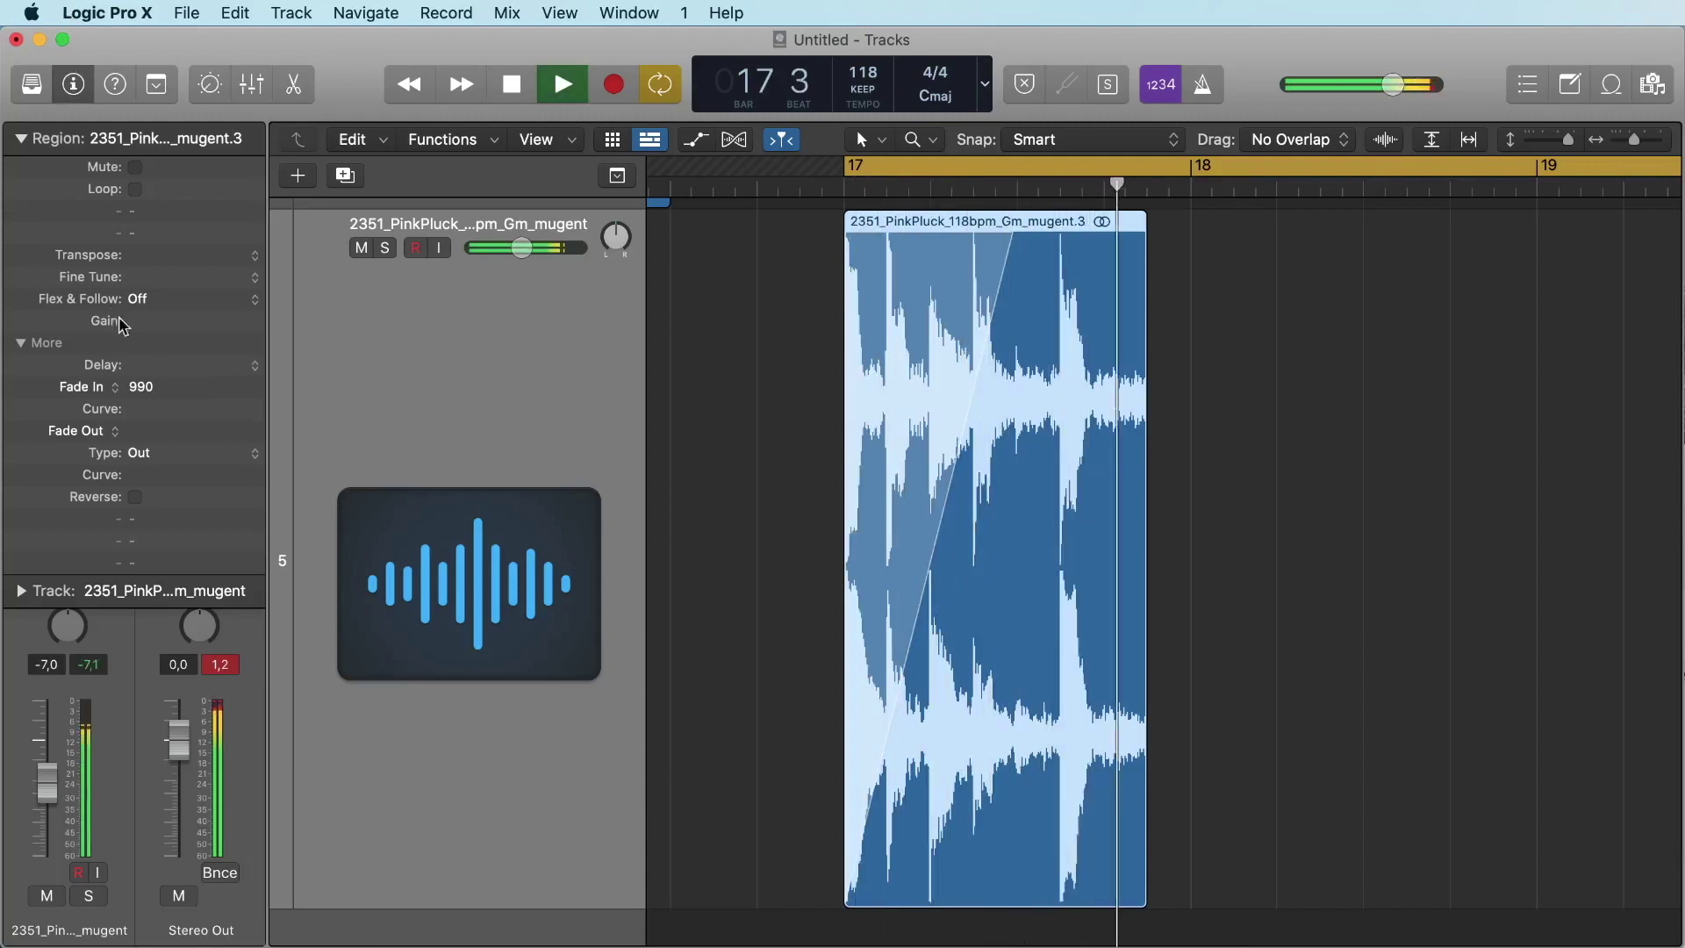
key(space)
key(BackSpace)
key(Return)
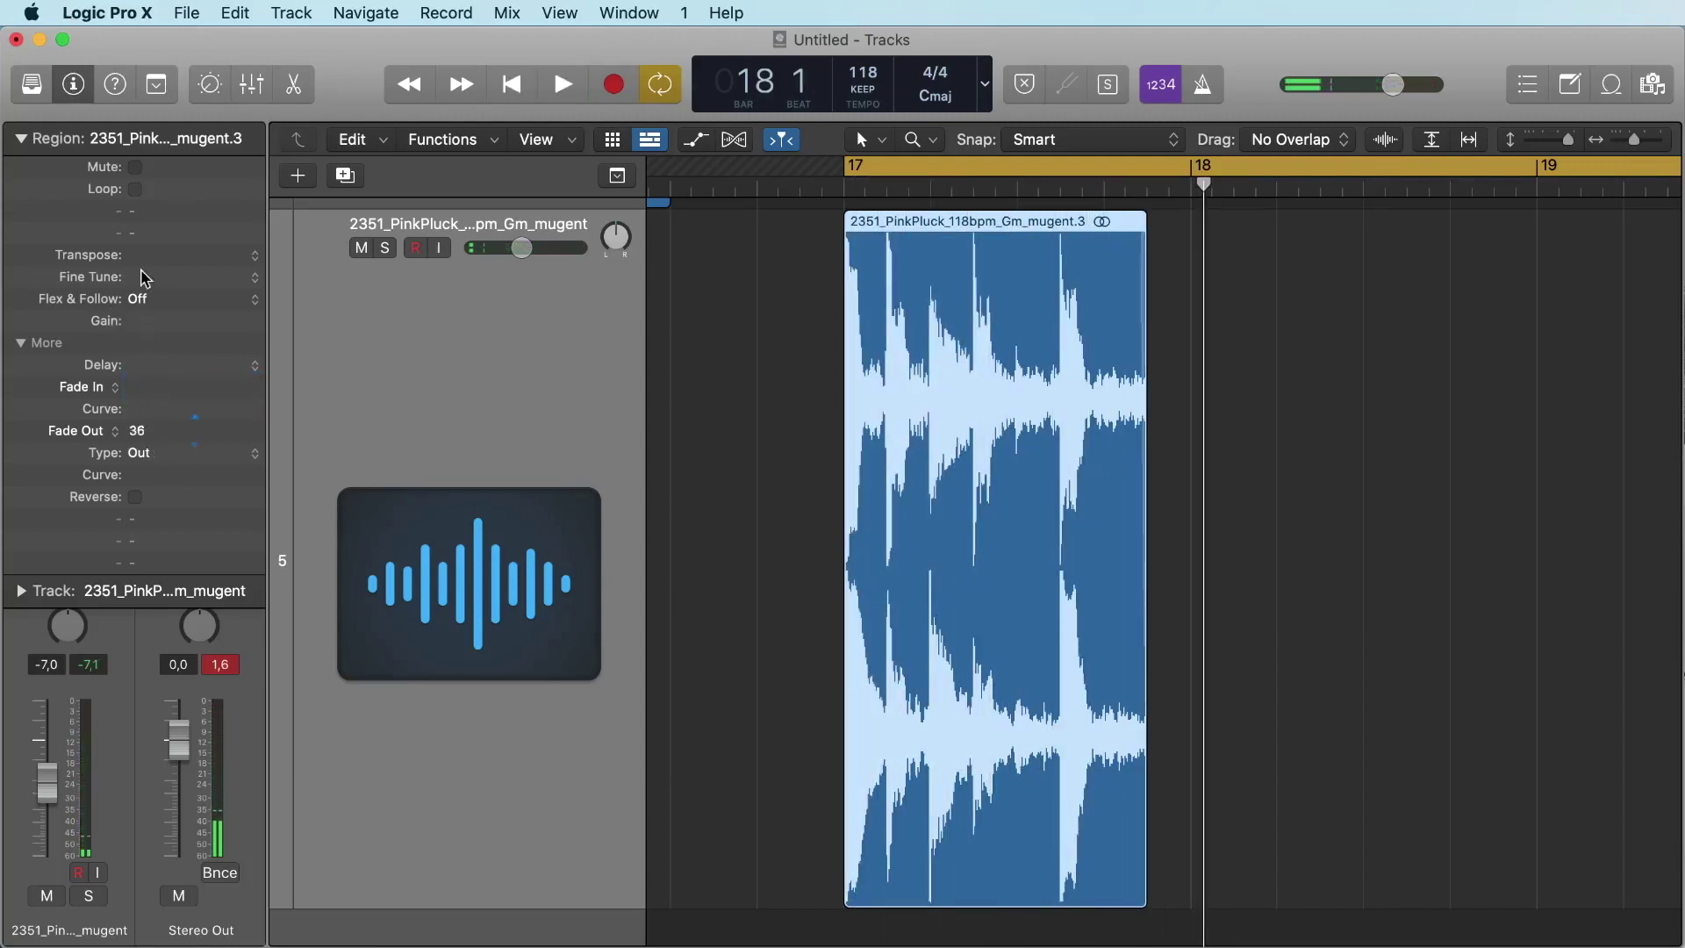
Give the first chop a fade-out of 195 and audition it
drag(143, 261, 111, 8)
key(space)
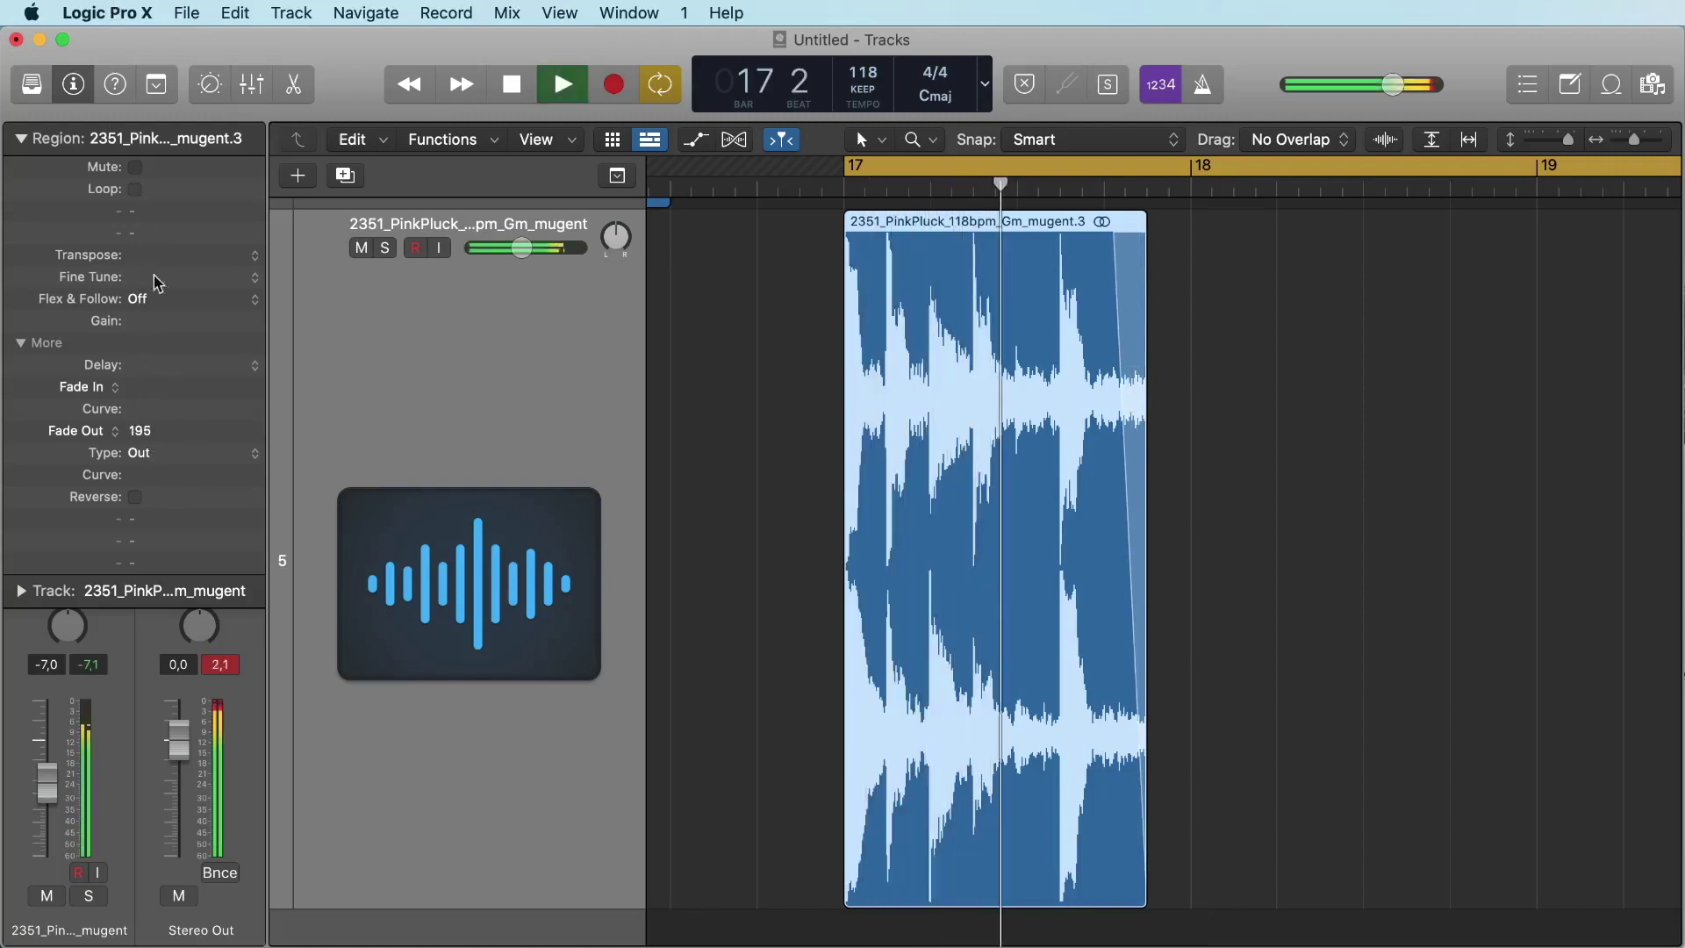
key(space)
scroll(866, 481, left, 5)
scroll(846, 480, right, 10)
scroll(850, 479, right, 8)
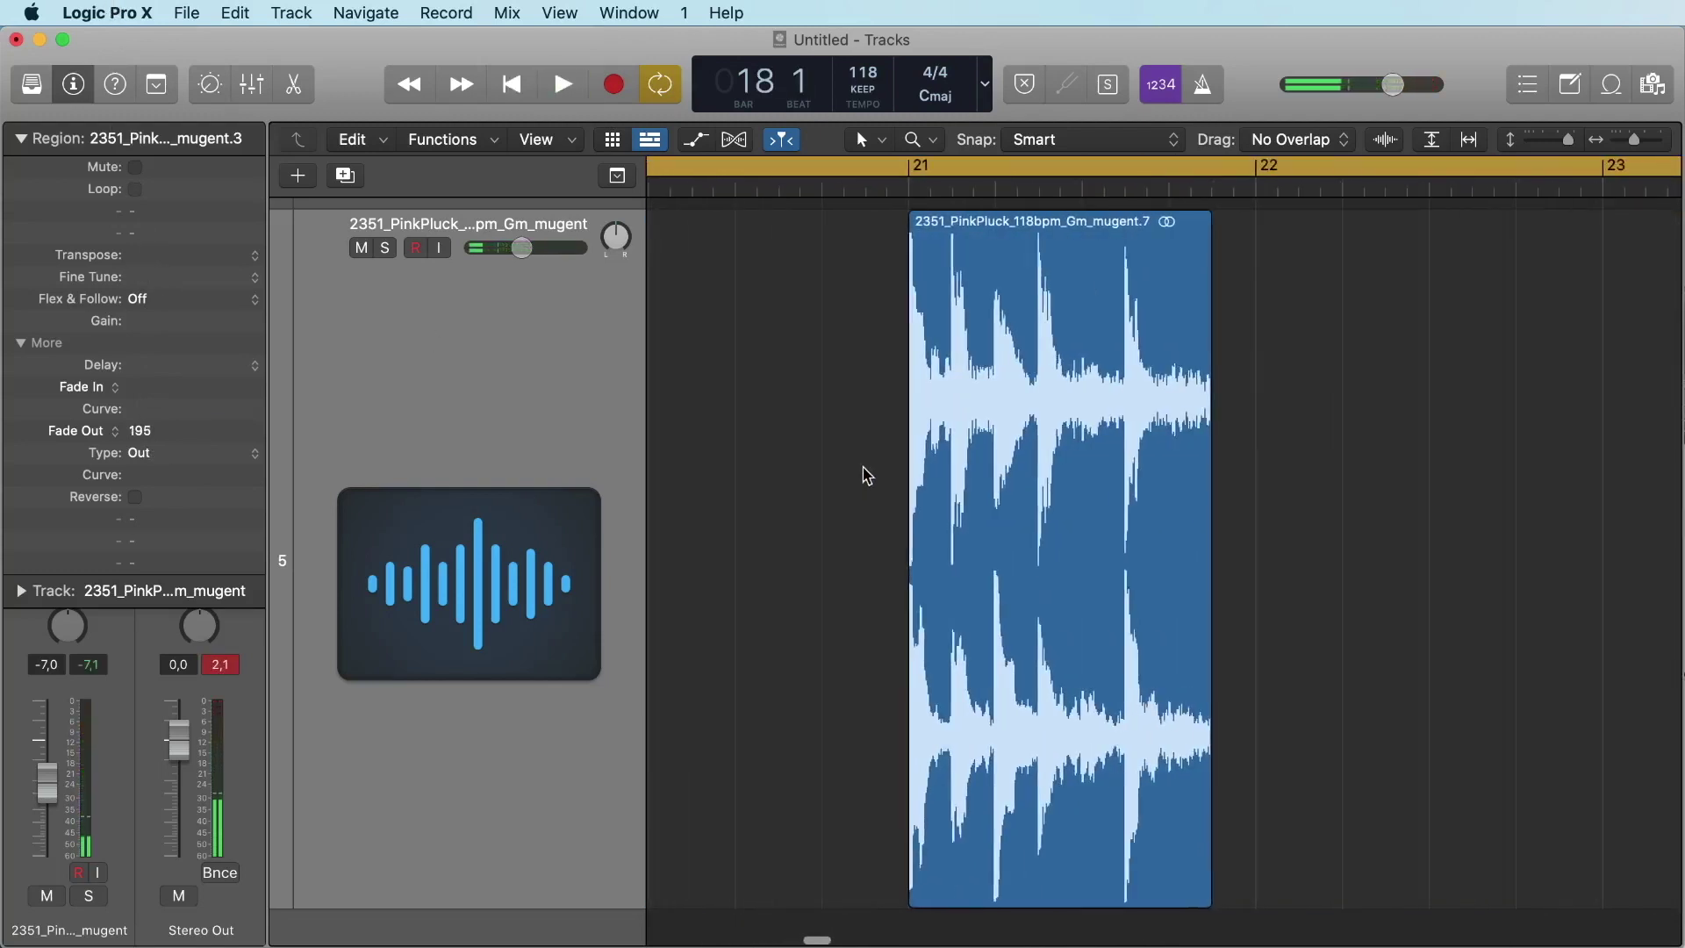
Give the second chop at bar 21 a fade-out of 170 and play both back
click(865, 471)
click(402, 328)
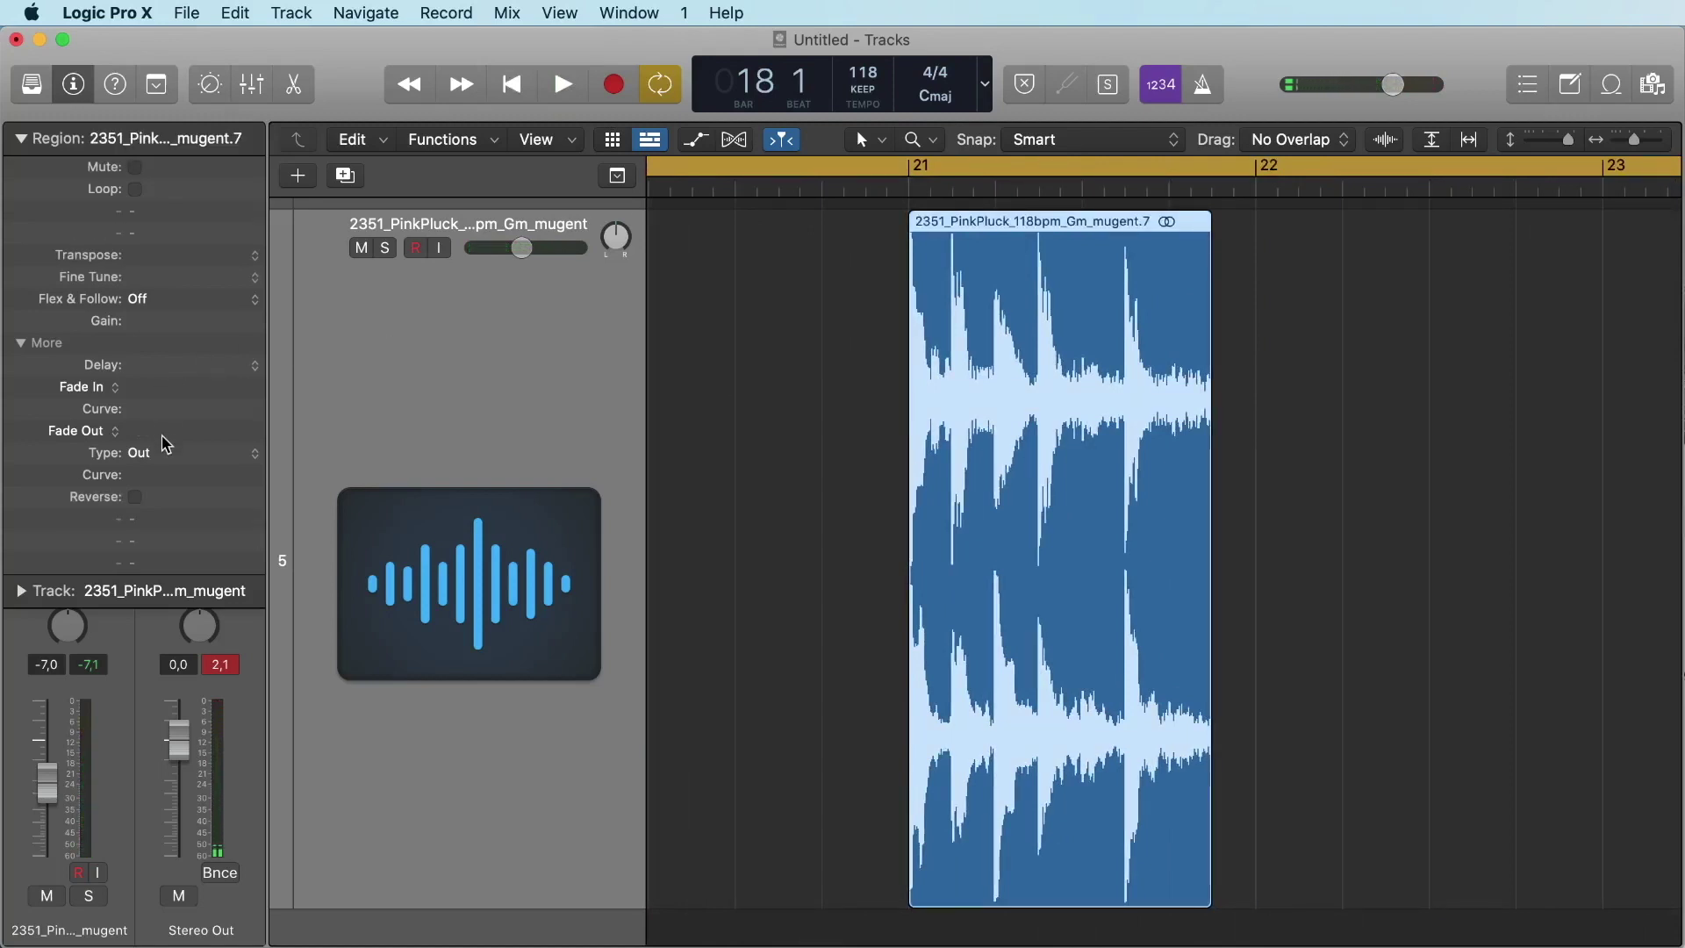
drag(155, 409, 124, 95)
key(space)
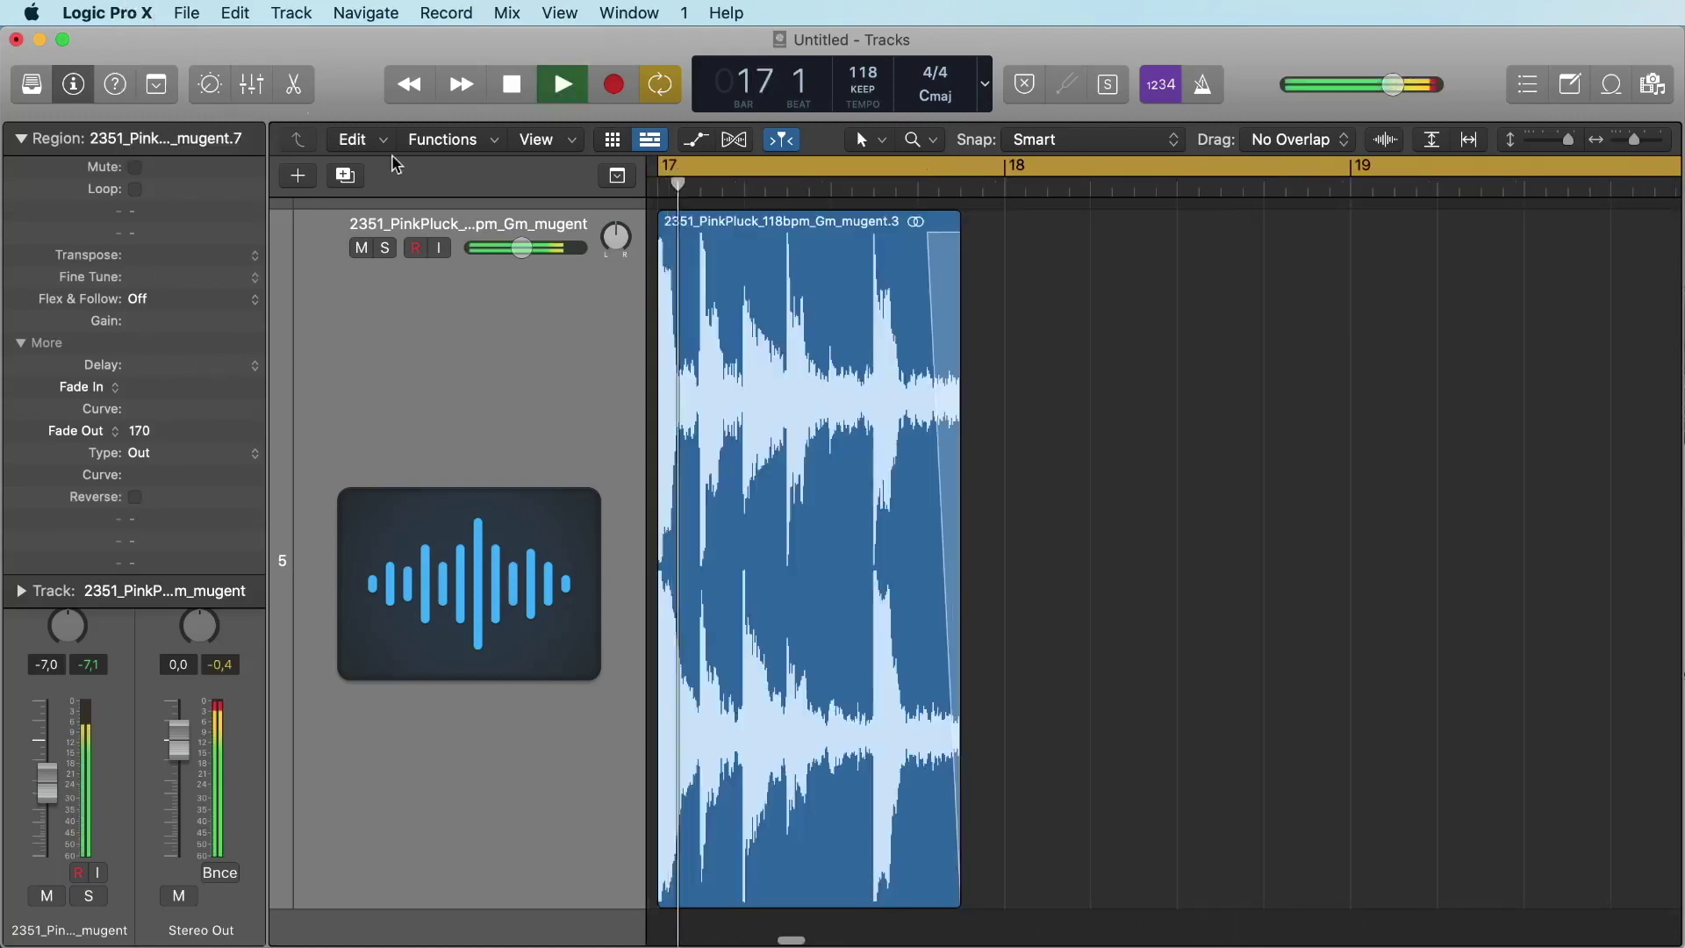
ctrl+alt+click(1085, 409)
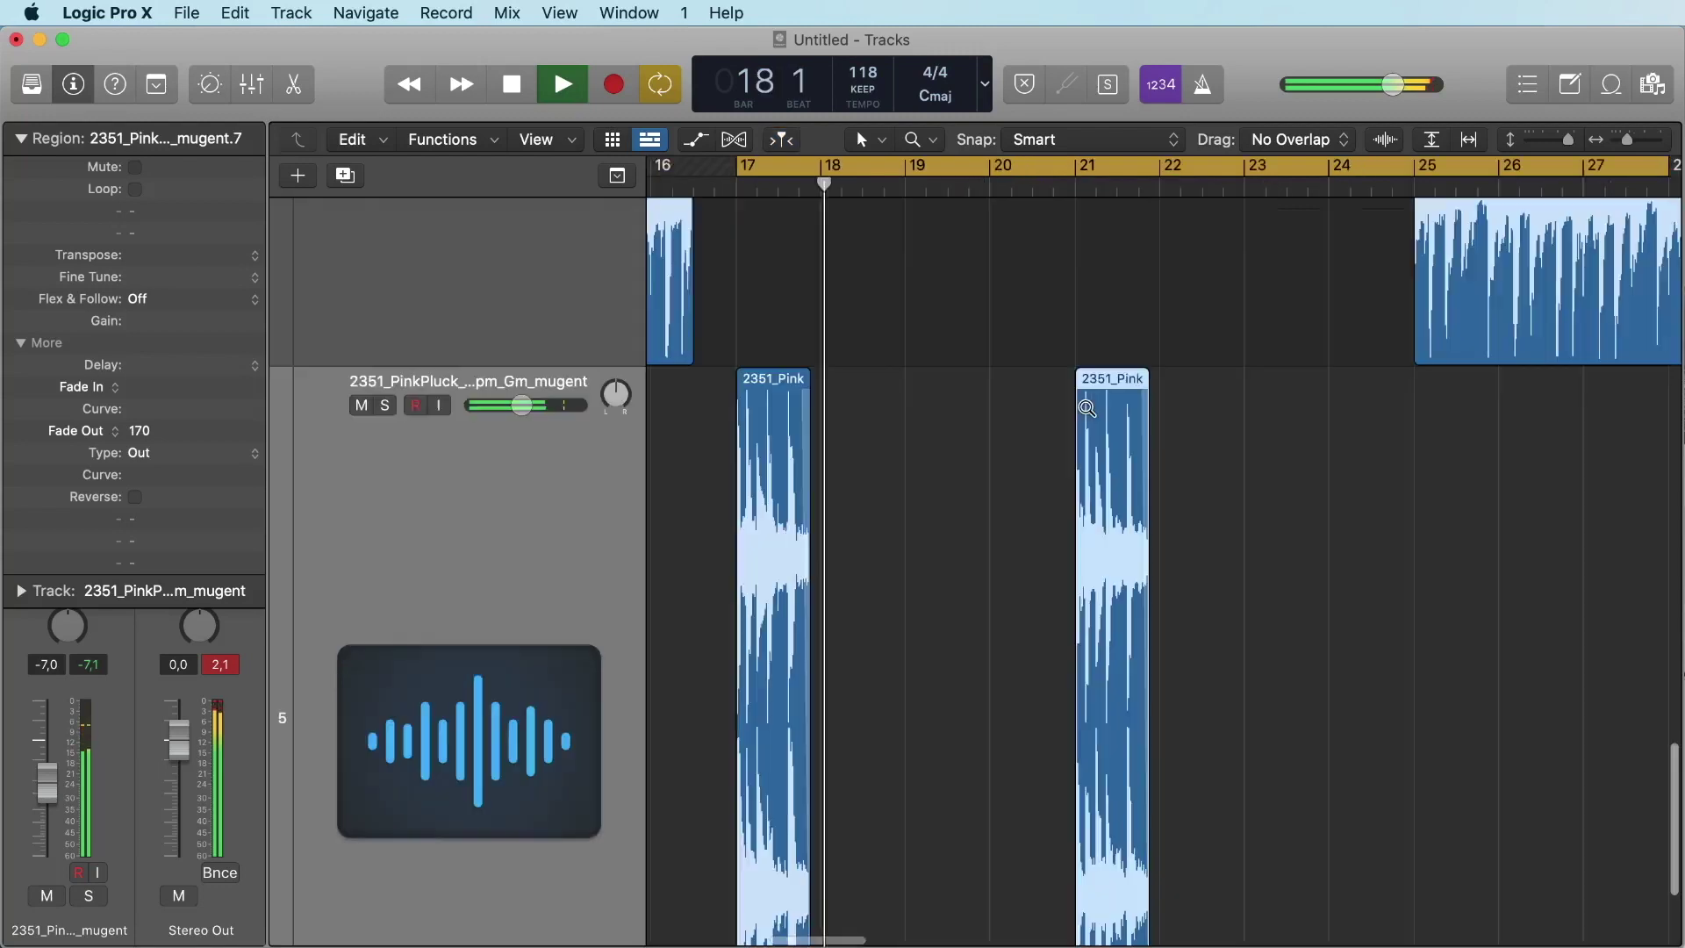
key(space)
scroll(887, 515, down, 4)
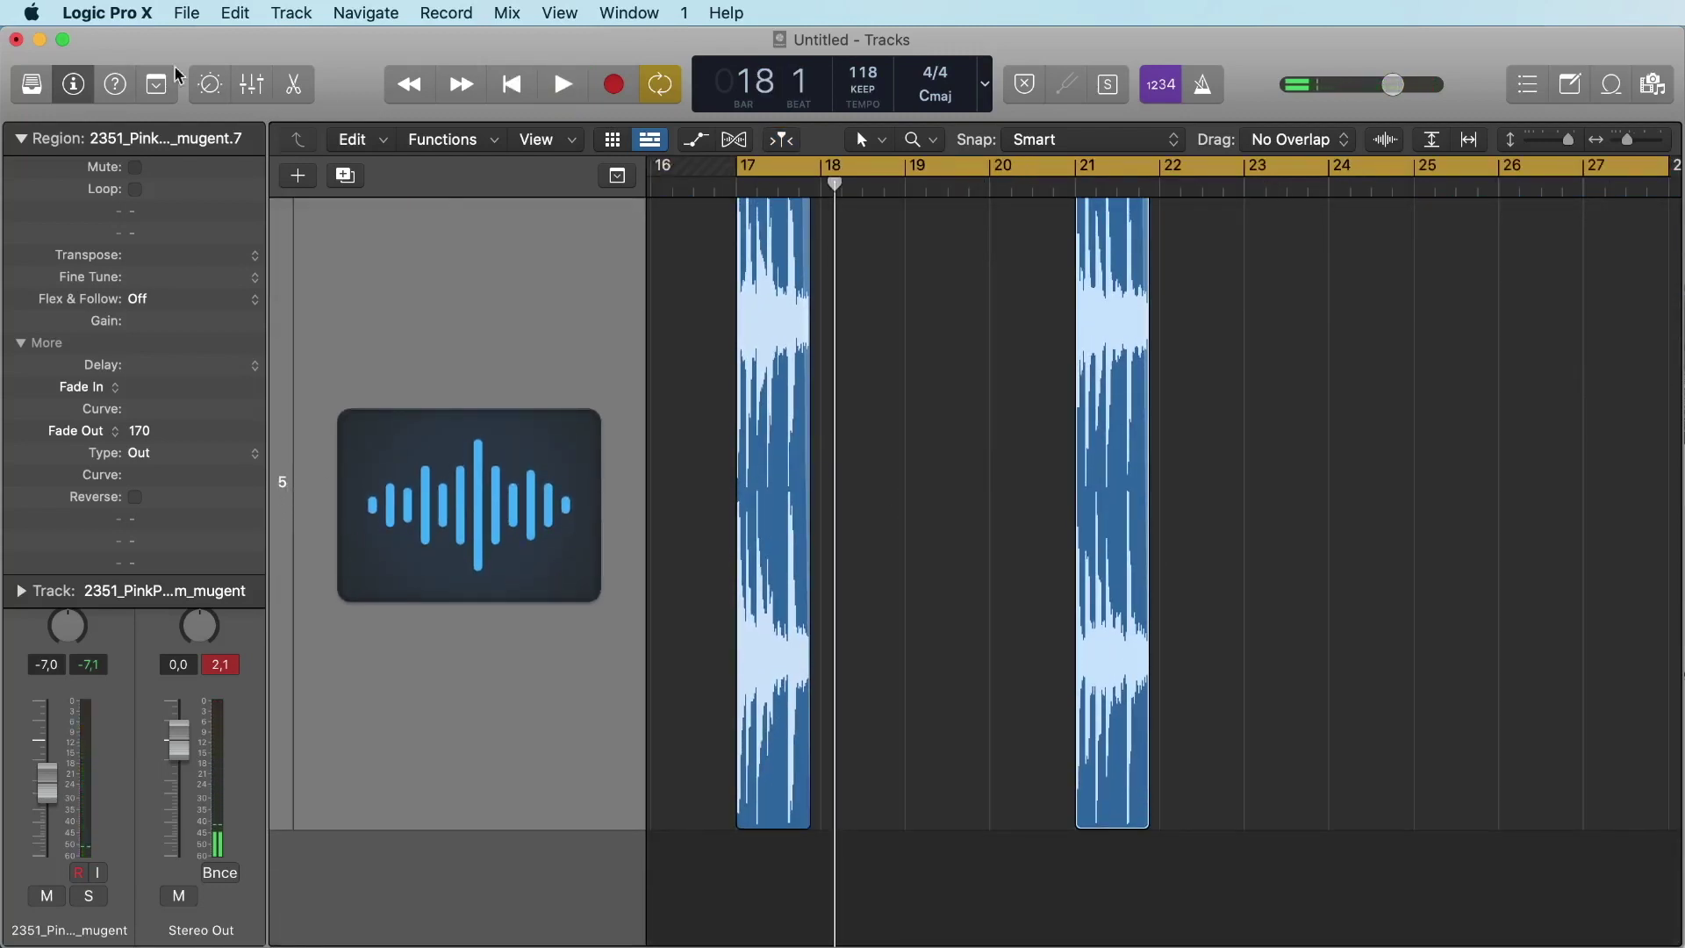
Collapse the region and track settings in the inspector
click(20, 141)
click(20, 172)
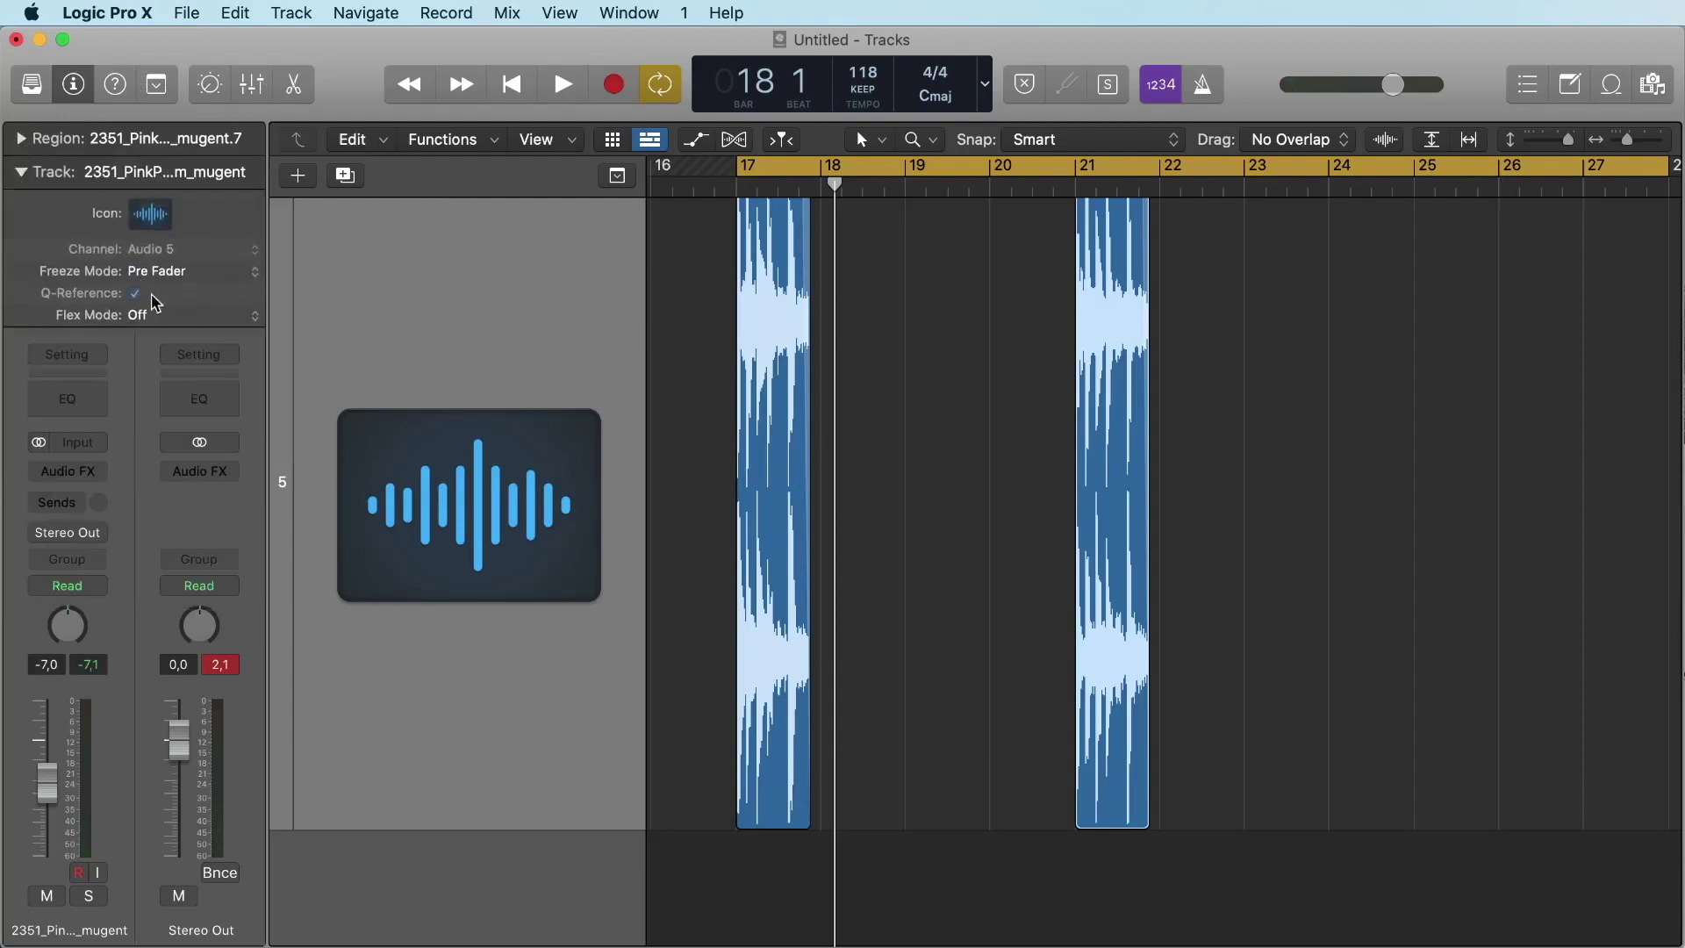
click(21, 173)
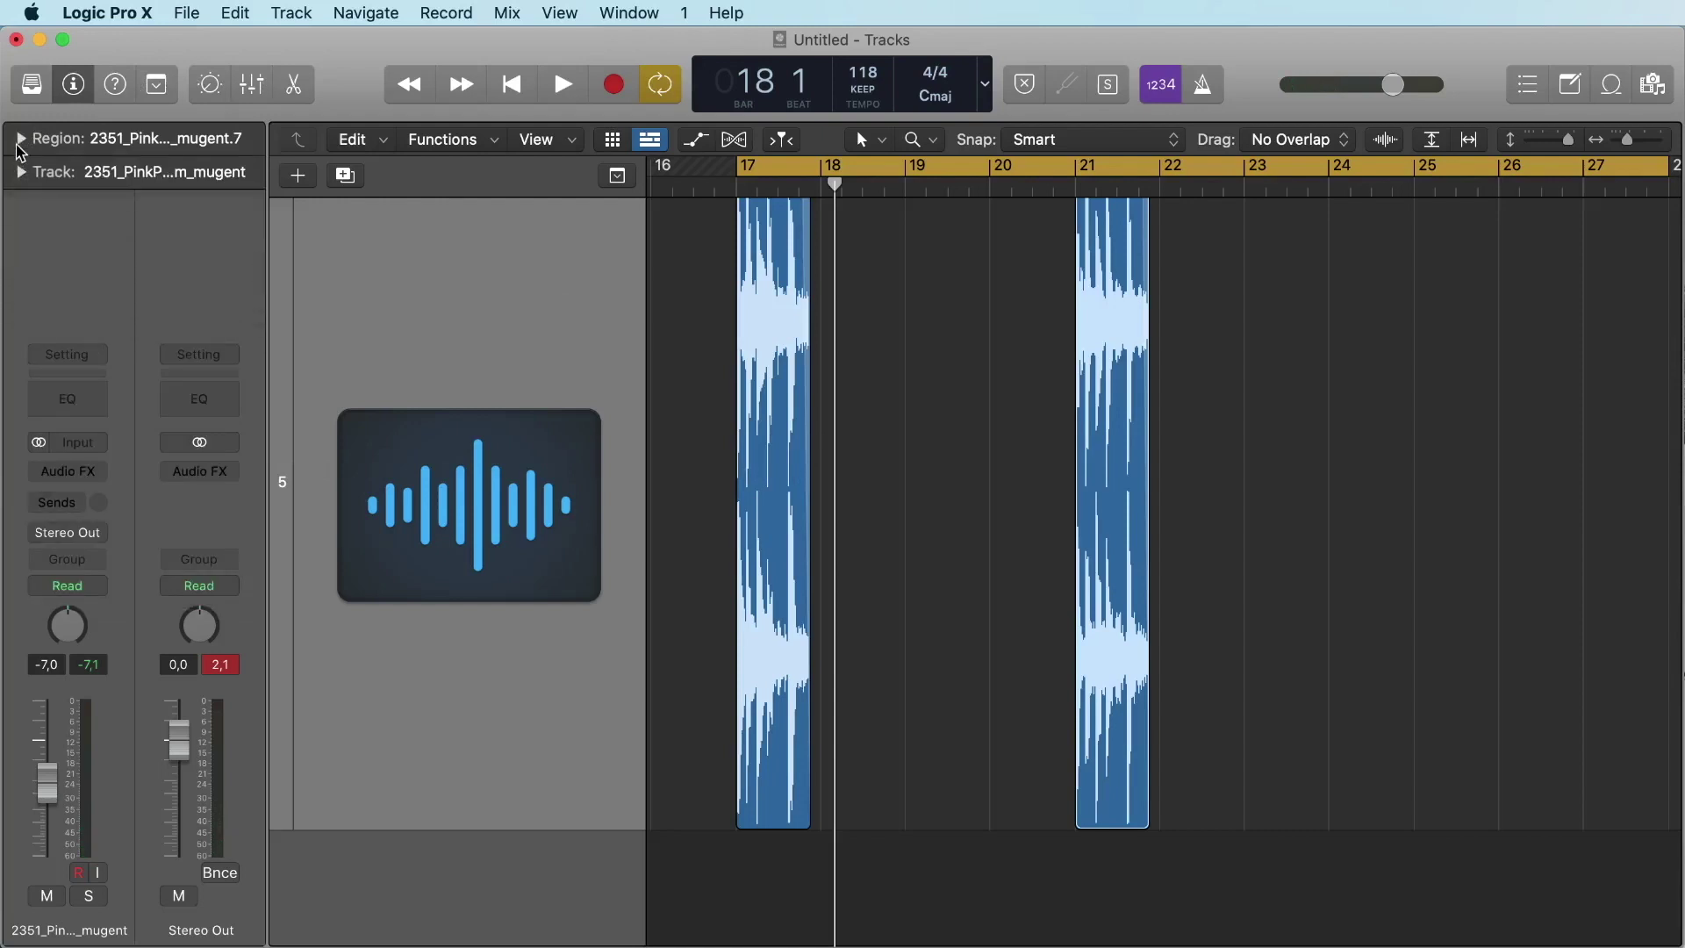
Insert a Stereo Tape Delay in an Audio FX slot of the PinkPluck channel strip
click(67, 475)
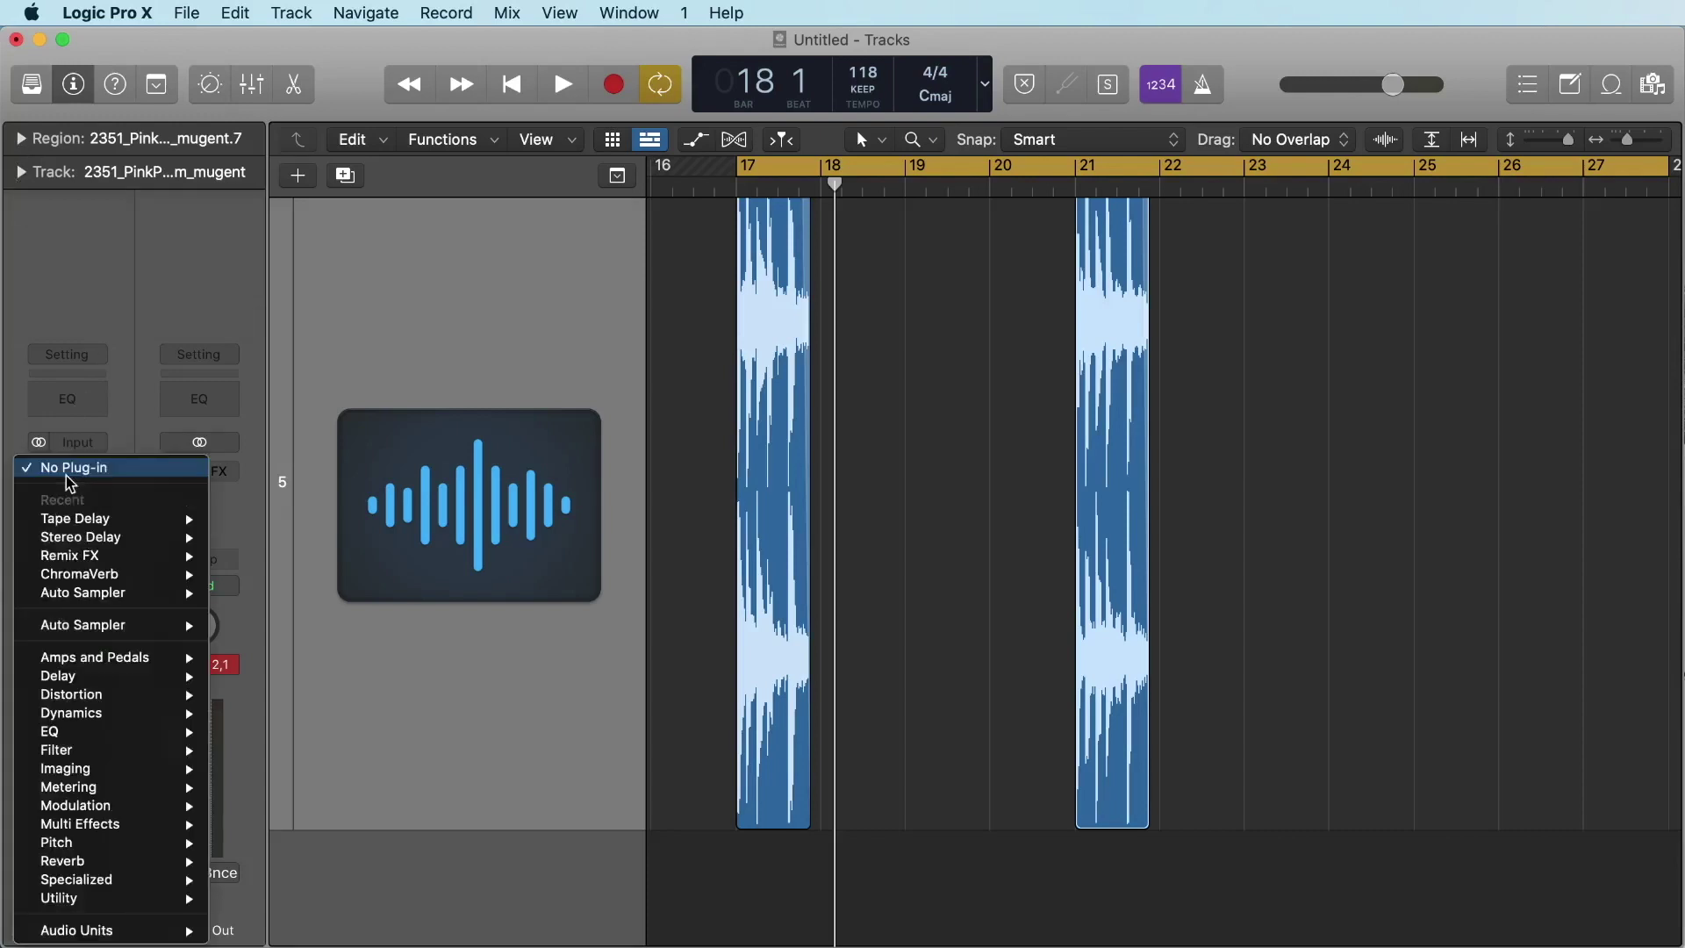
mouse_move(79, 524)
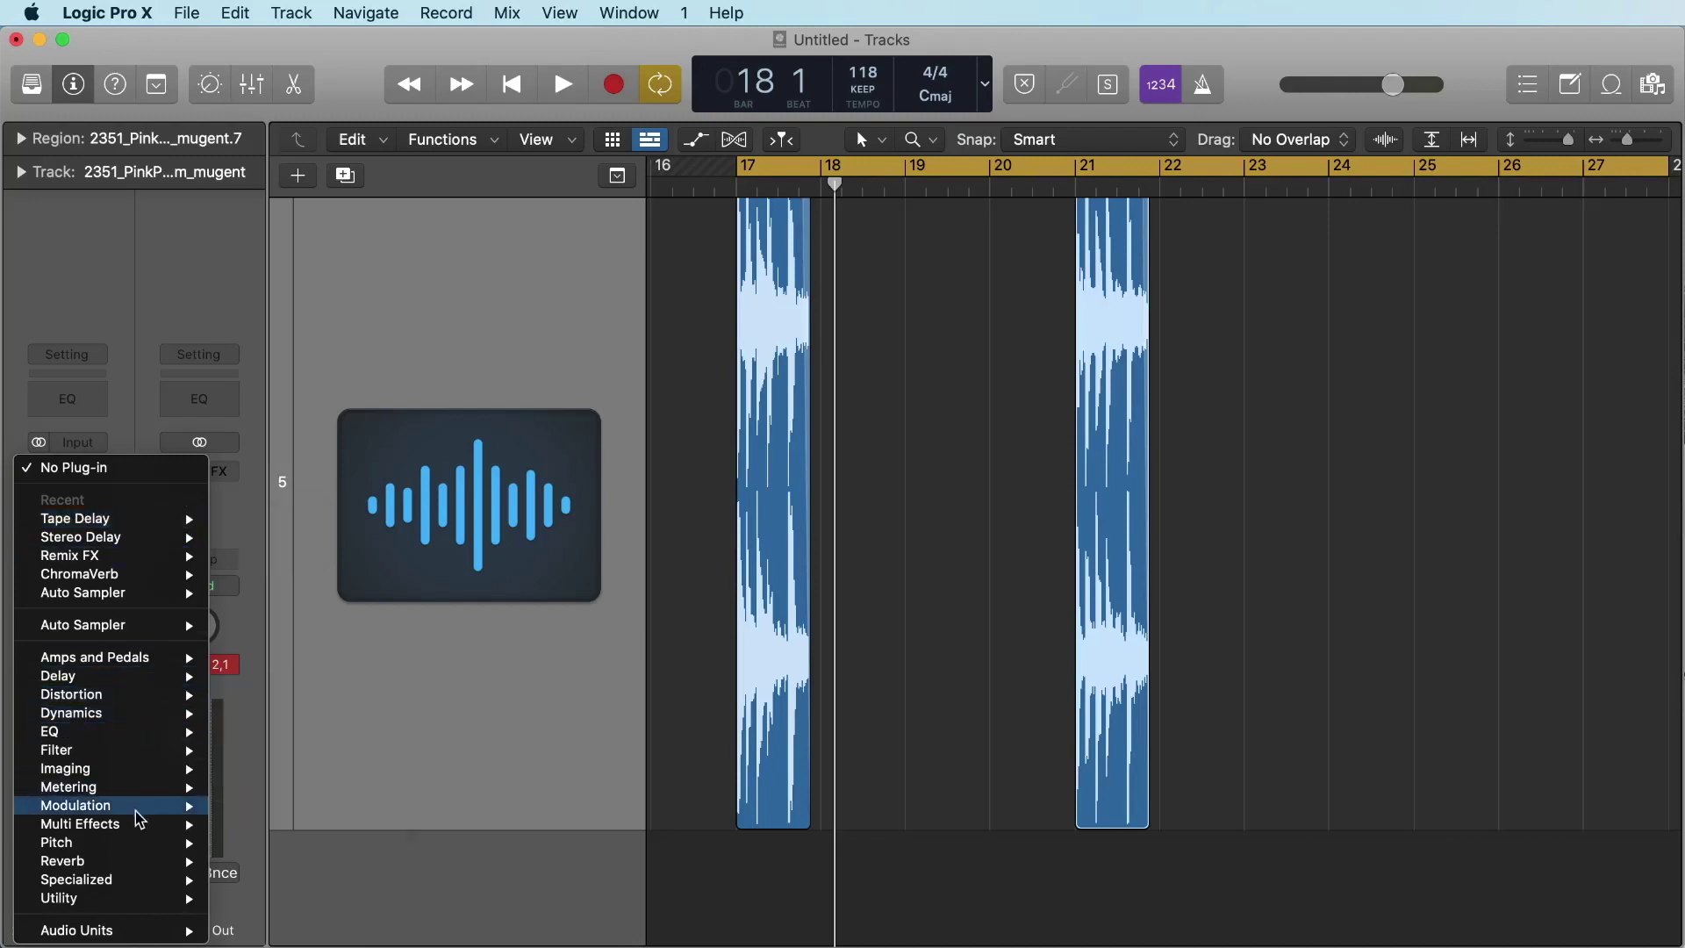
mouse_move(127, 845)
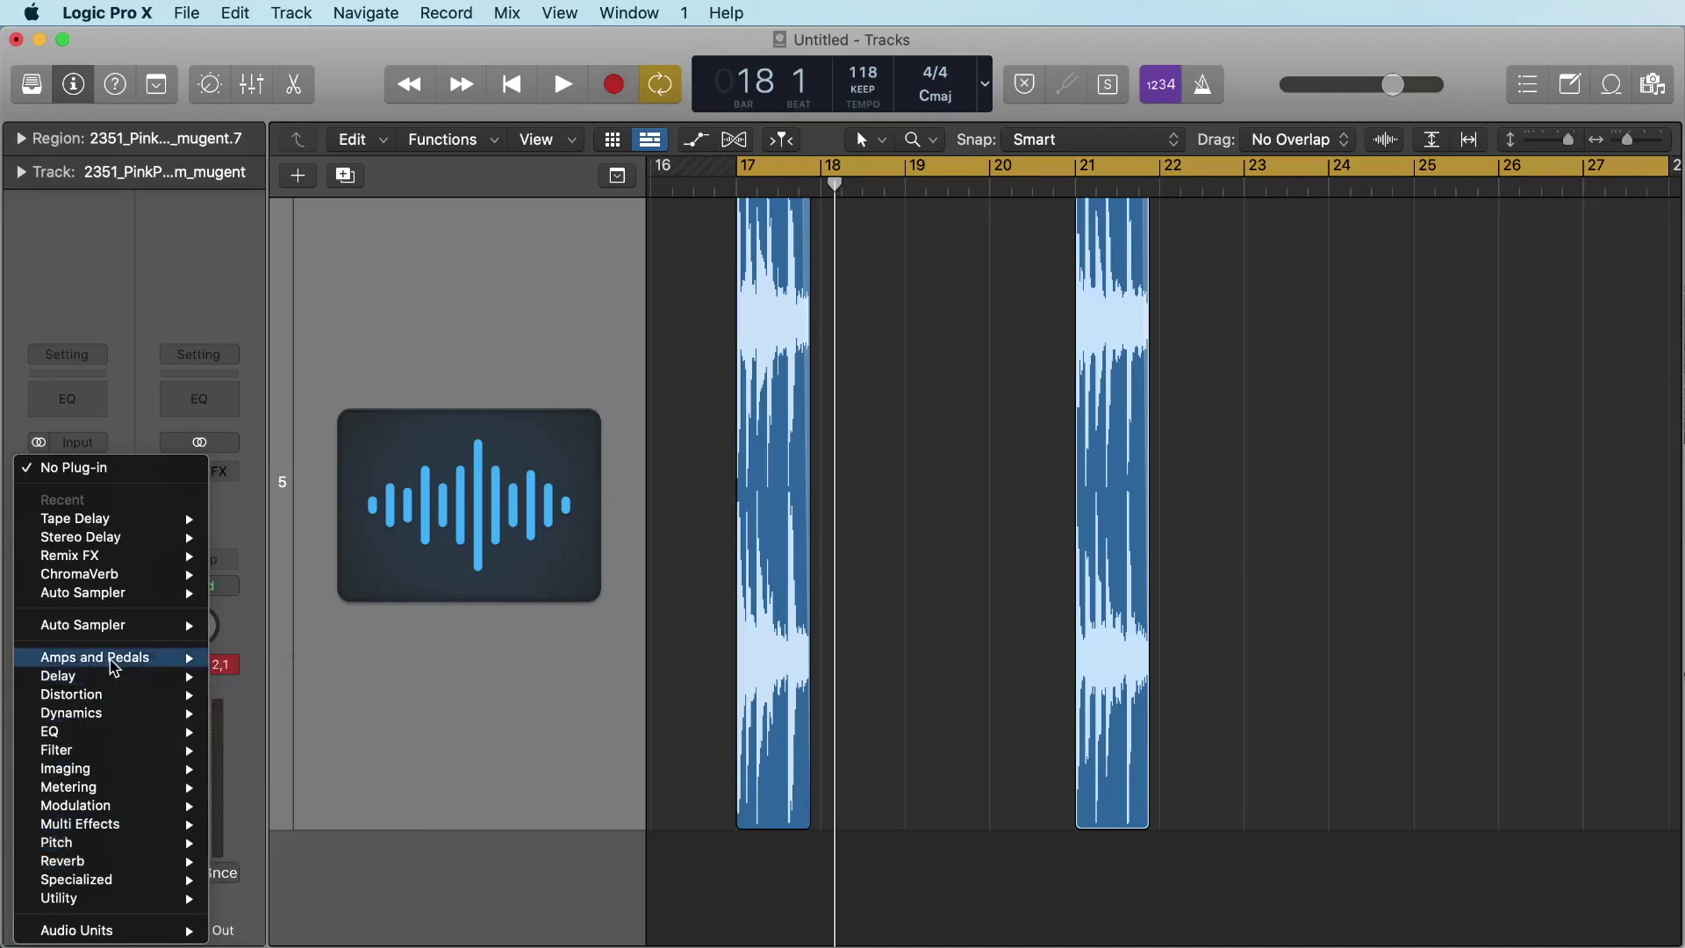
mouse_move(111, 681)
mouse_move(307, 757)
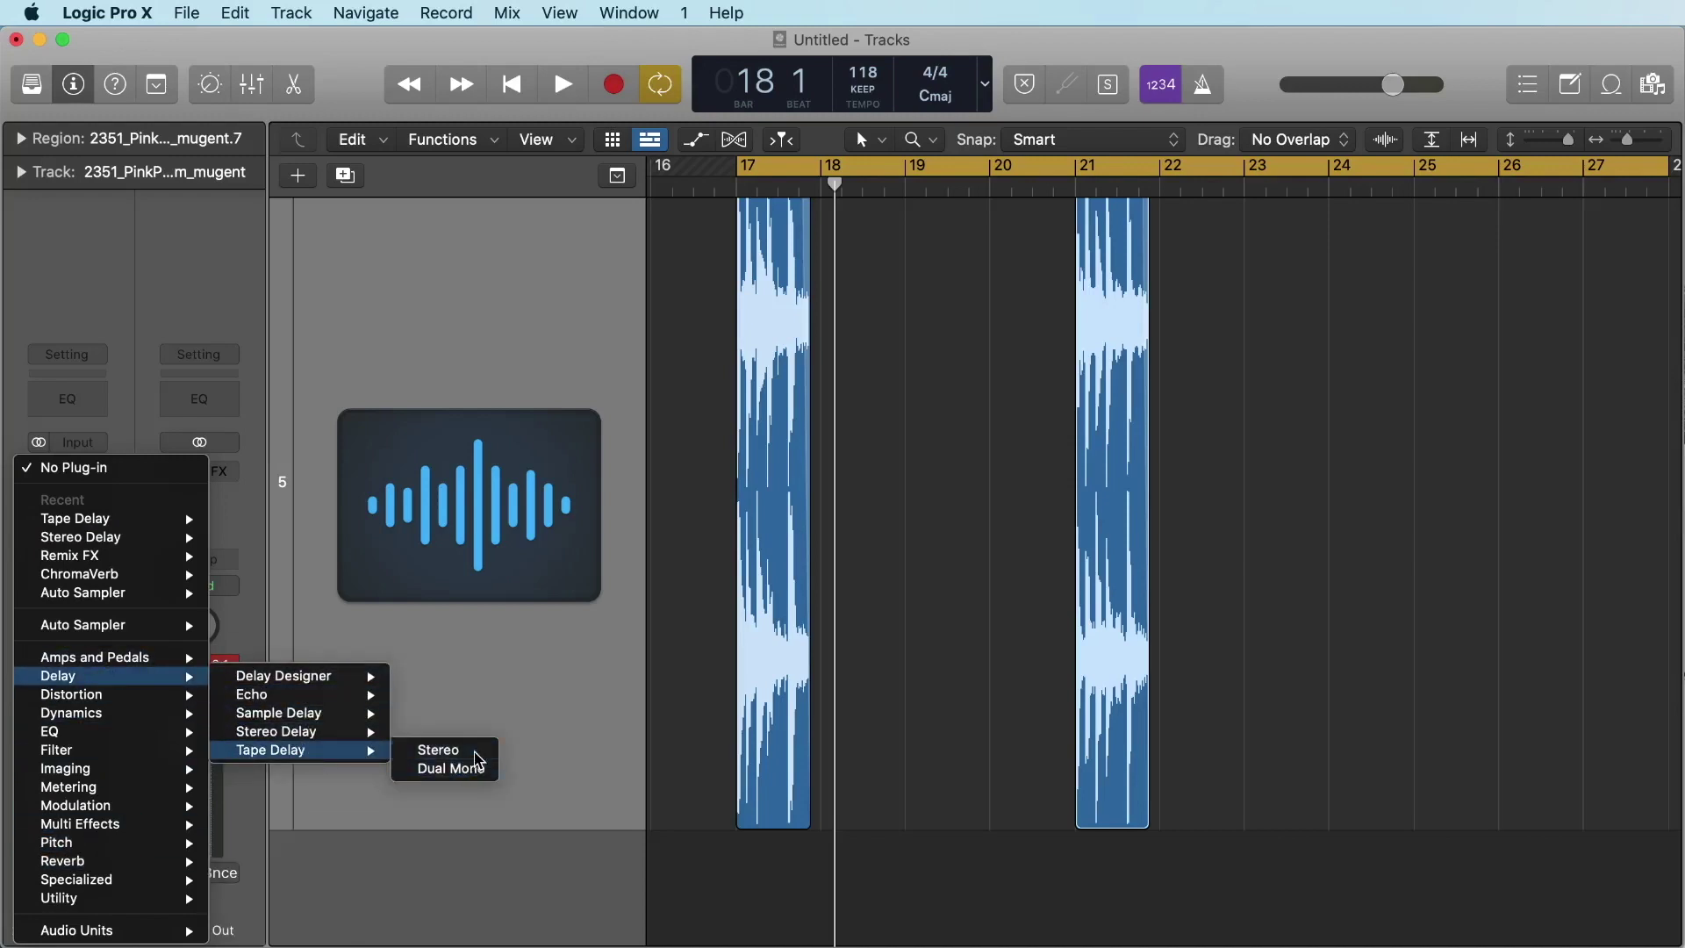
click(476, 753)
Set the Tape Delay note value to 1/2 and audition the repeats
click(978, 514)
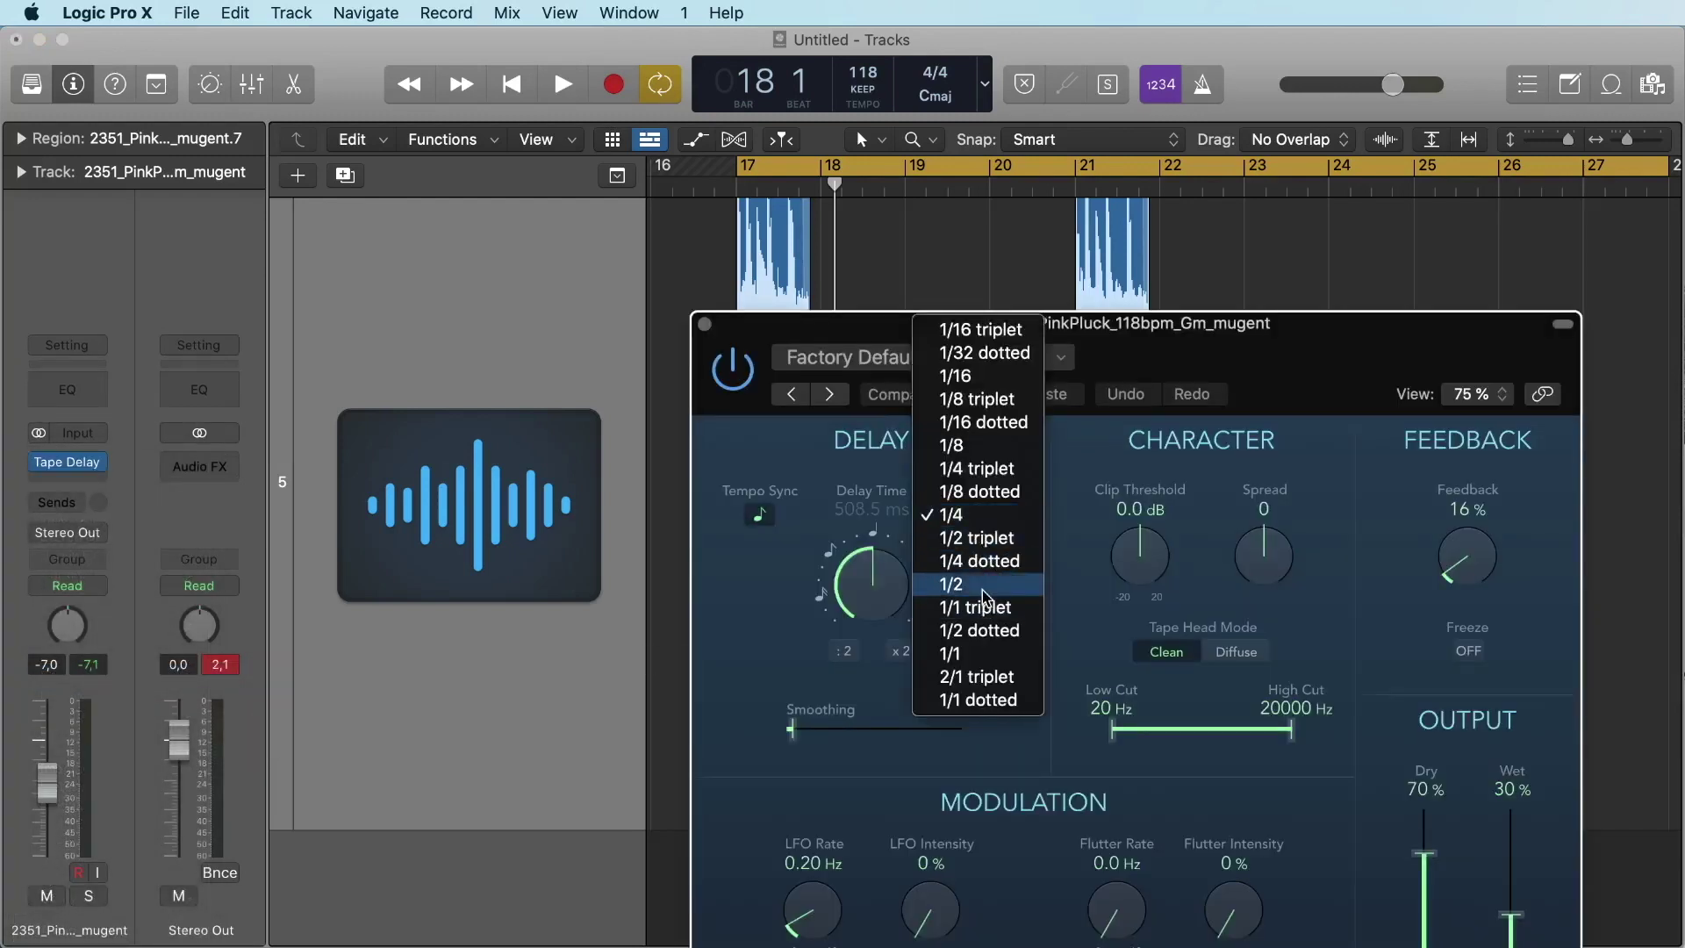
click(965, 585)
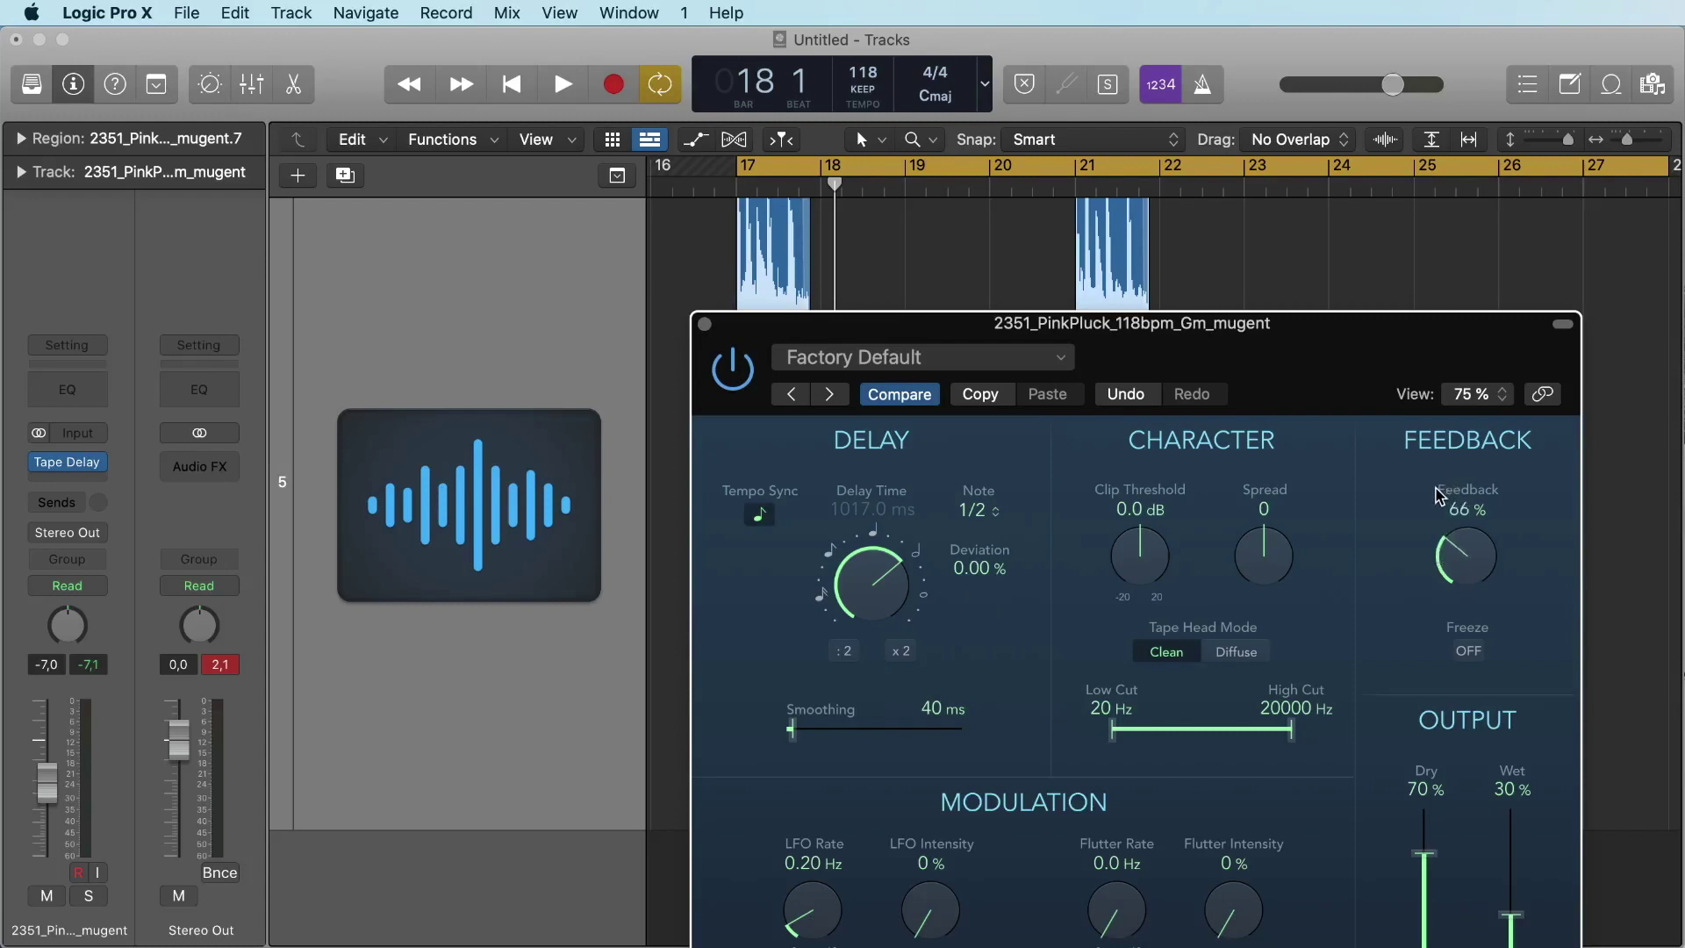
key(space)
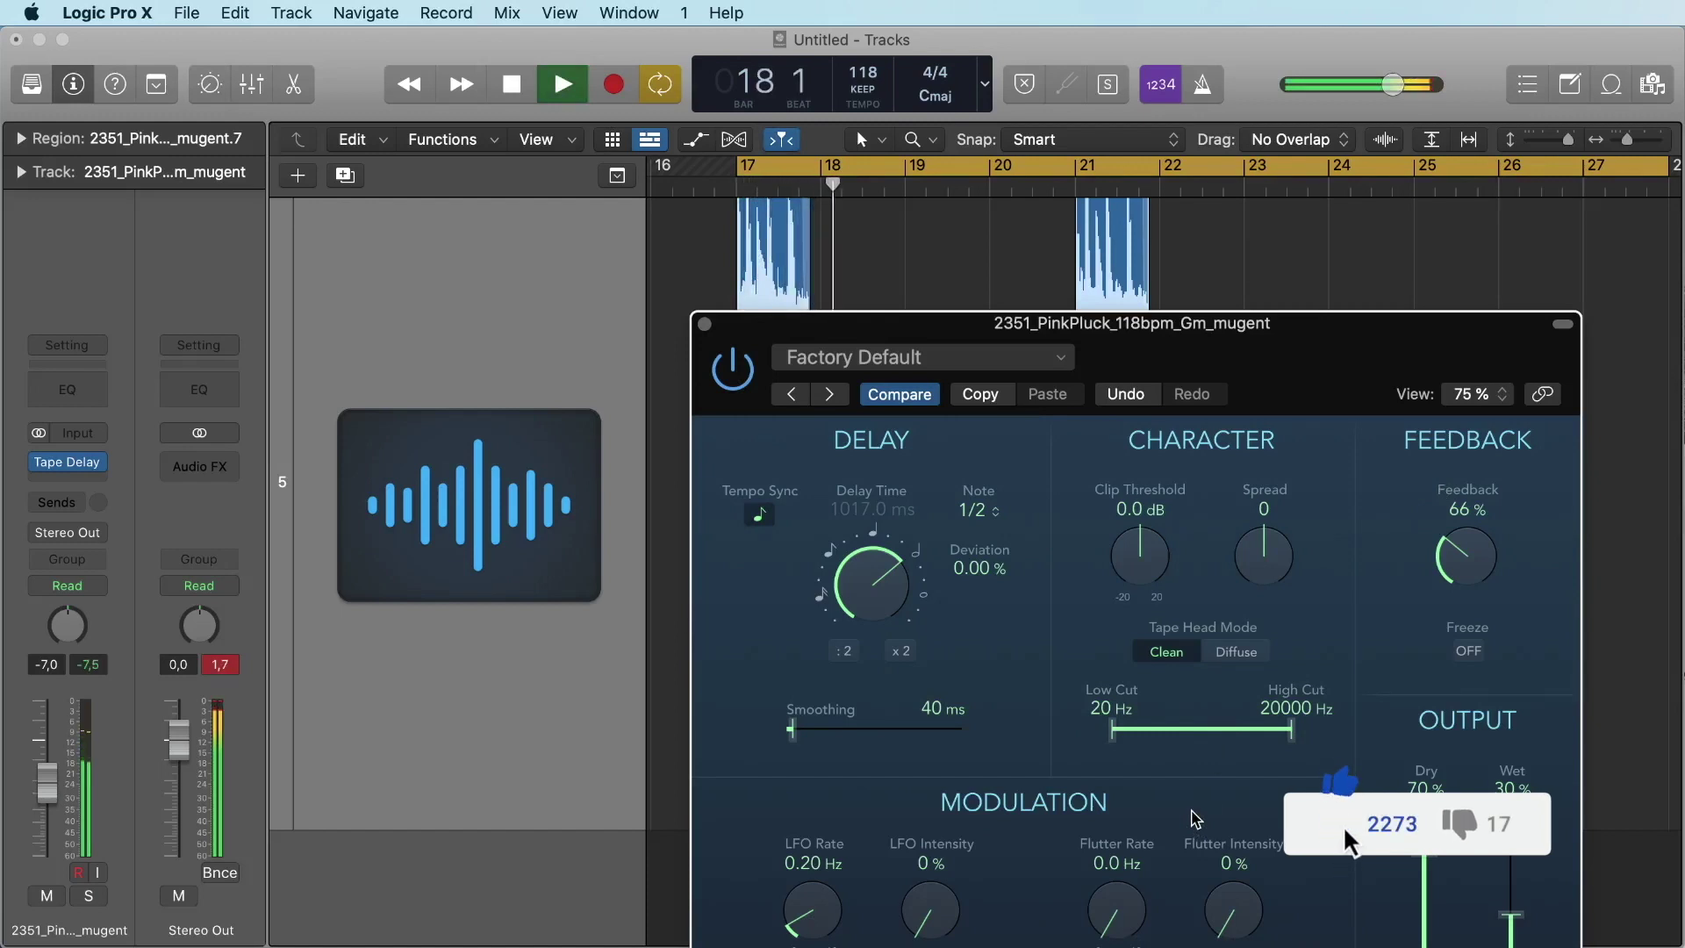
key(space)
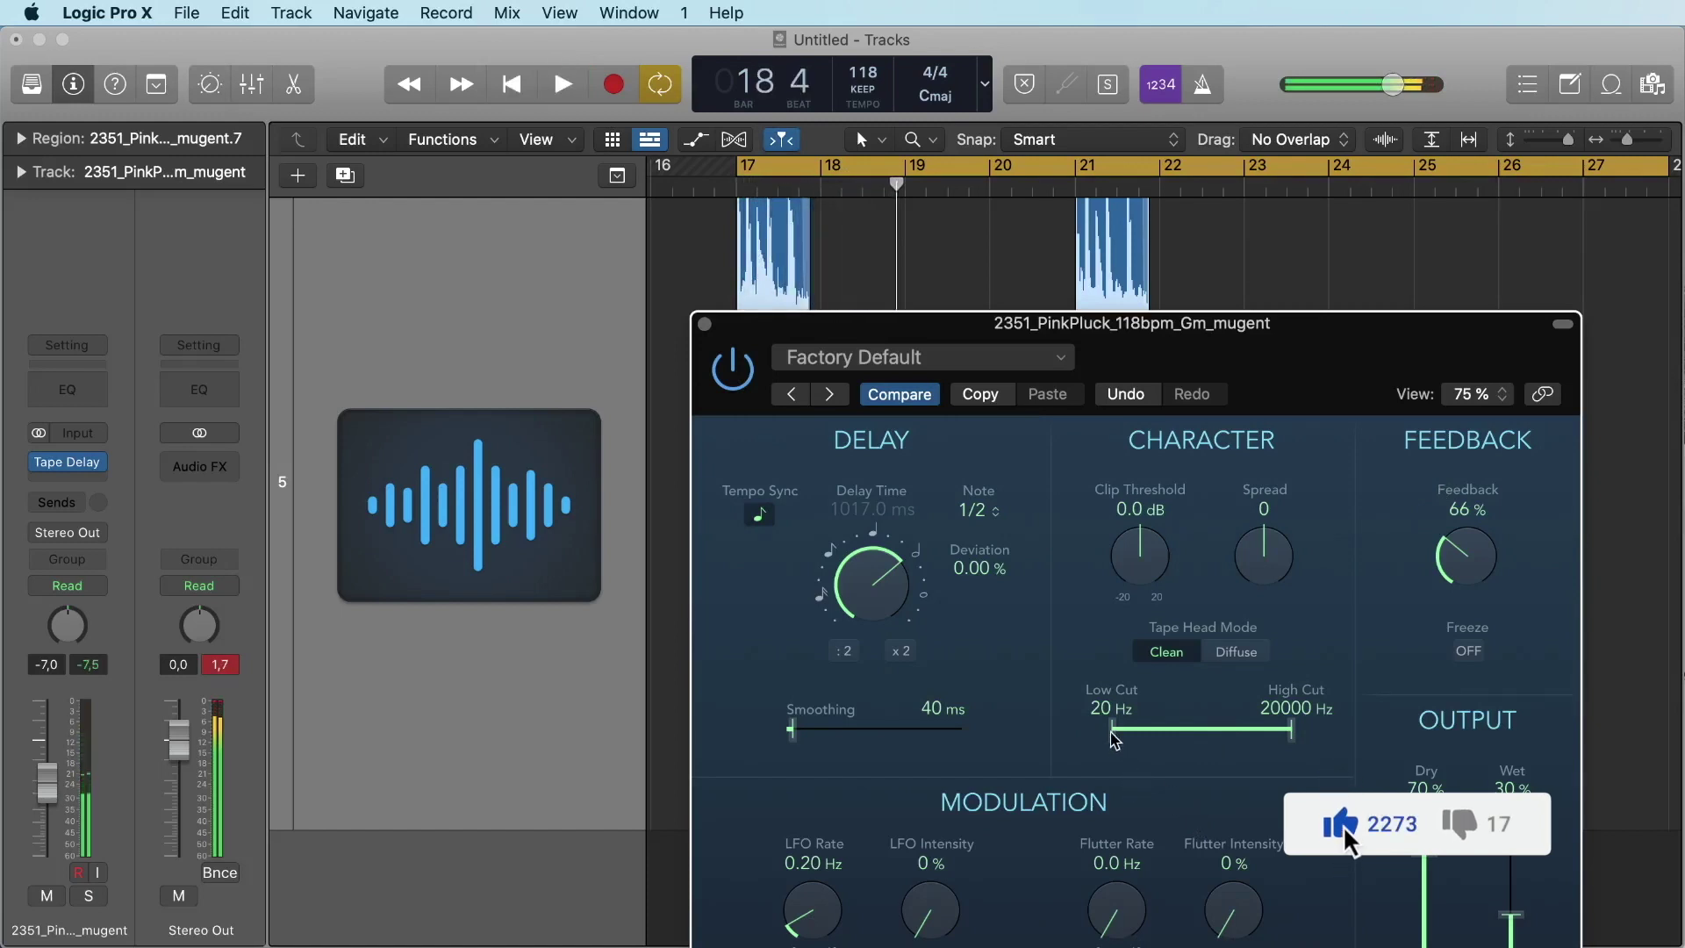
Filter the delay repeats to 610 Hz low cut and 4200 Hz high cut, audition, and close the plug-in
drag(1115, 730, 1148, 739)
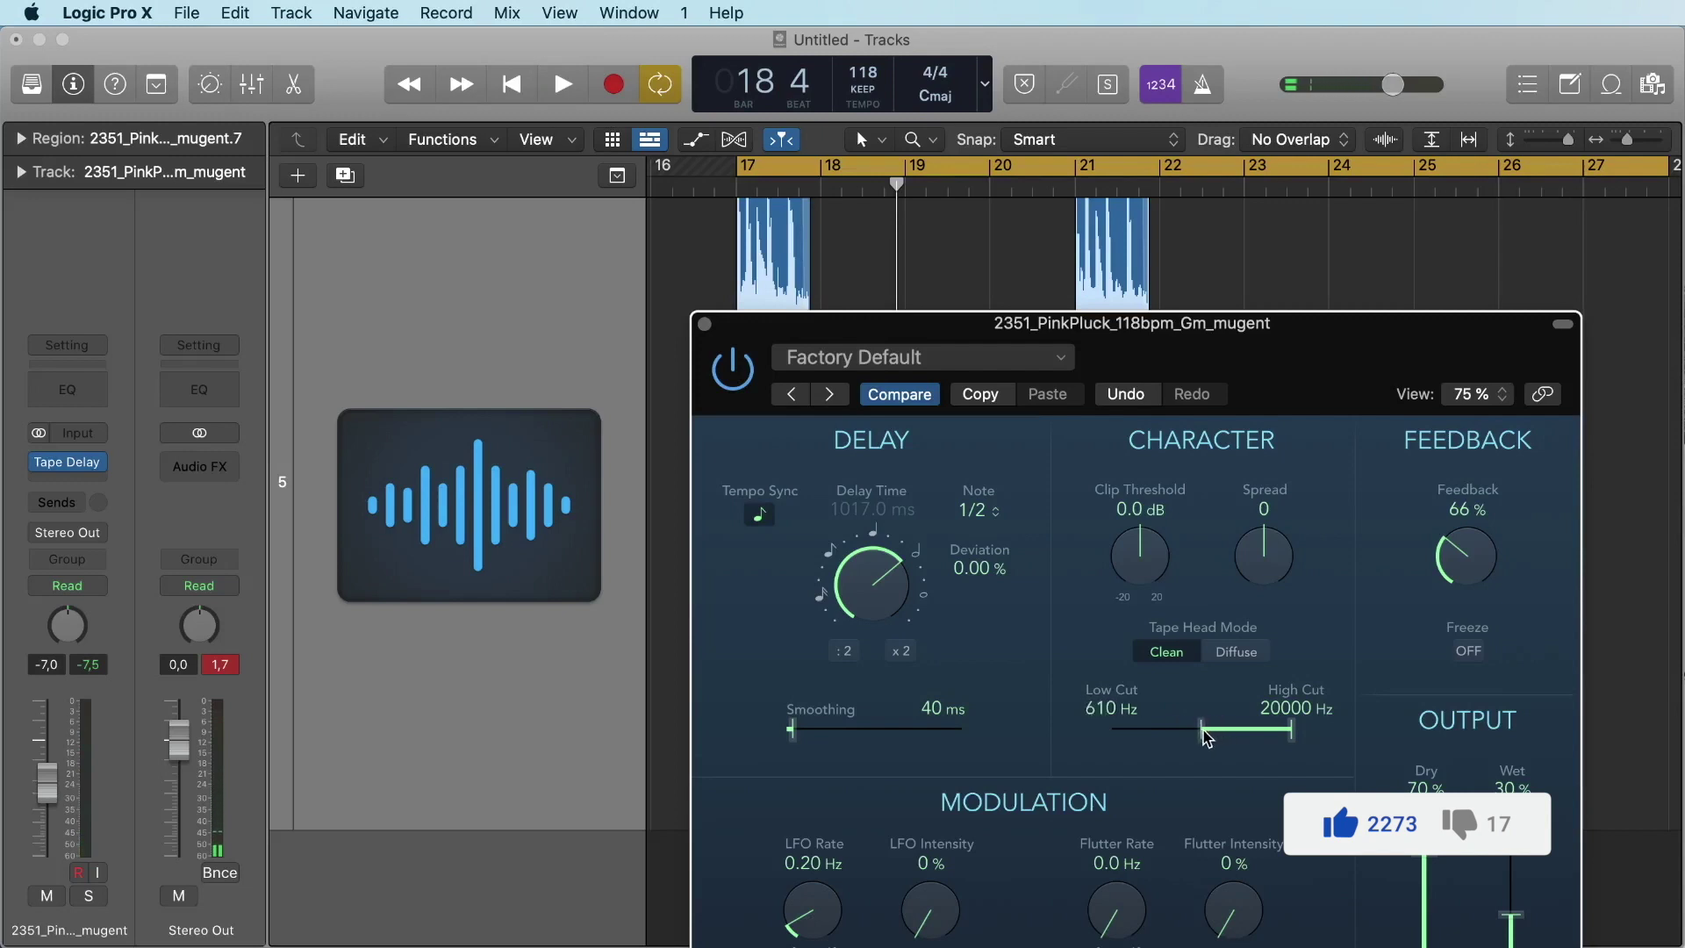
drag(1290, 740, 1245, 740)
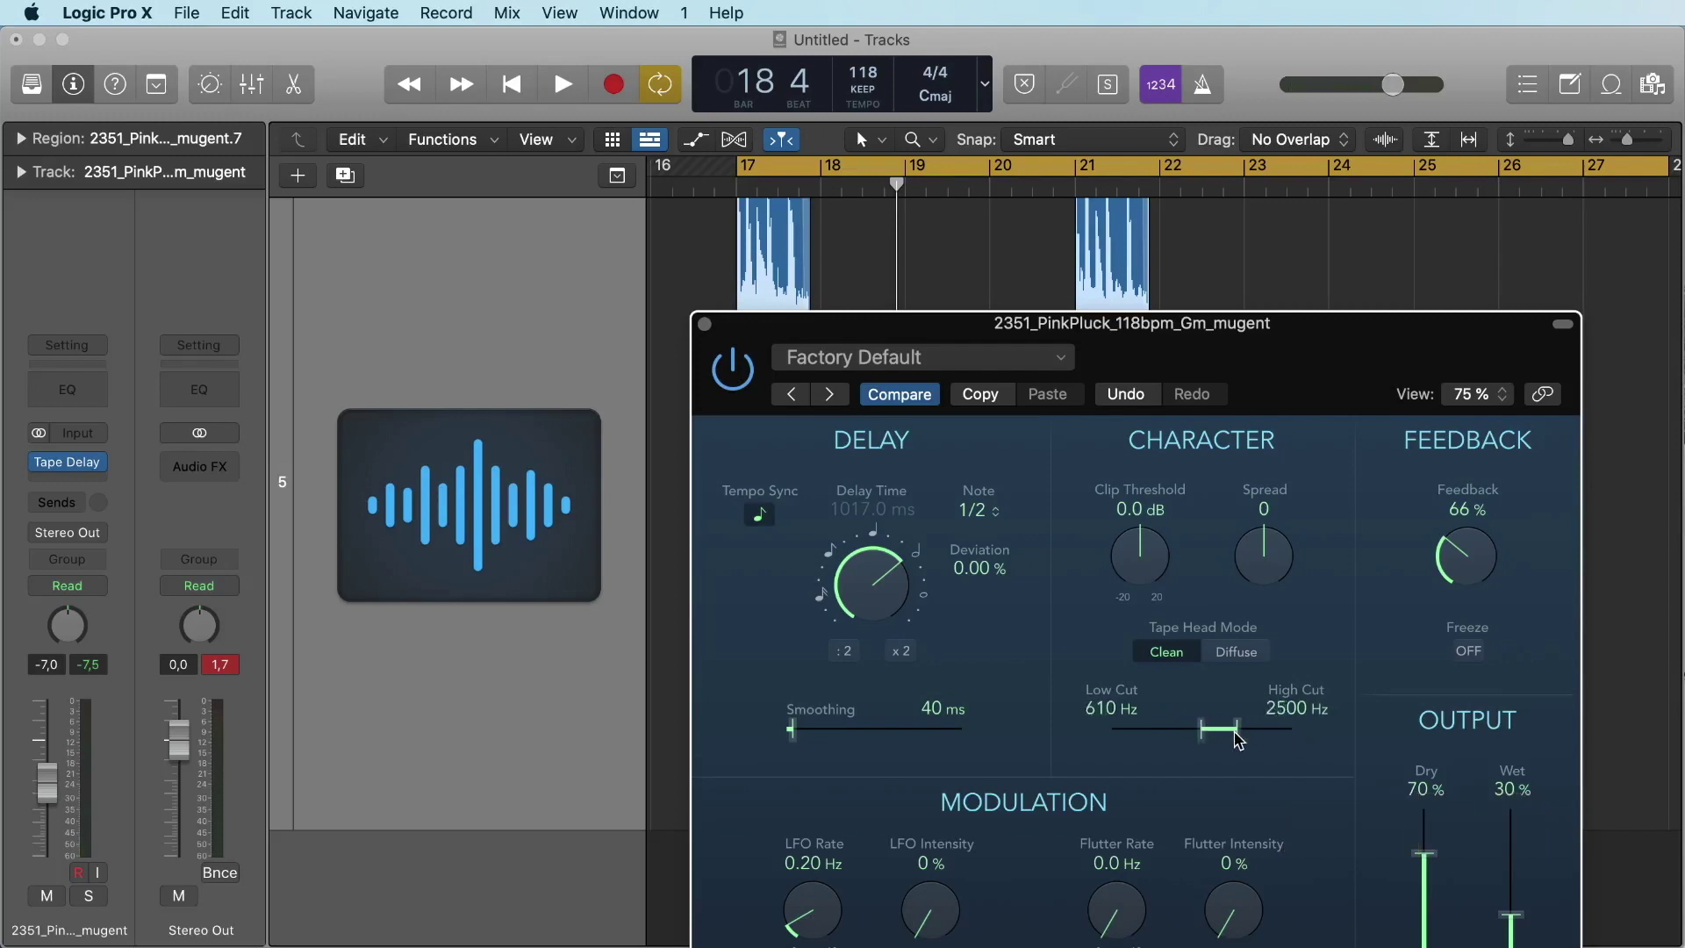
key(space)
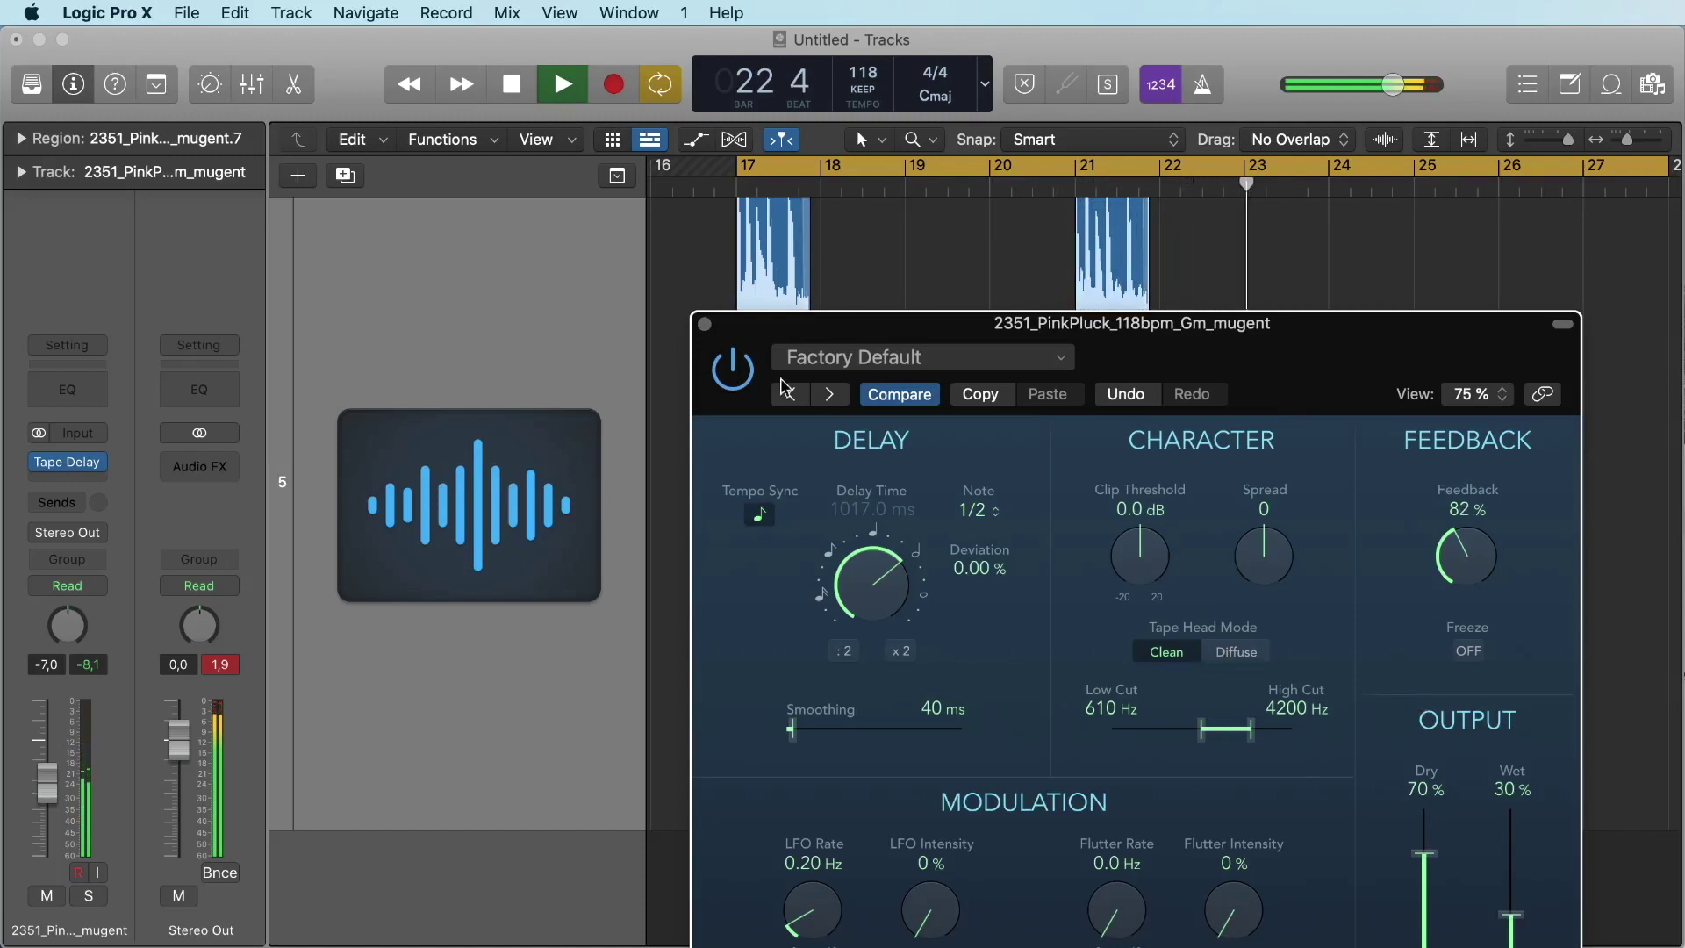
click(705, 324)
Zoom out to the whole arrangement, turn off Cycle and shrink track heights to fit all five tracks
key(z)
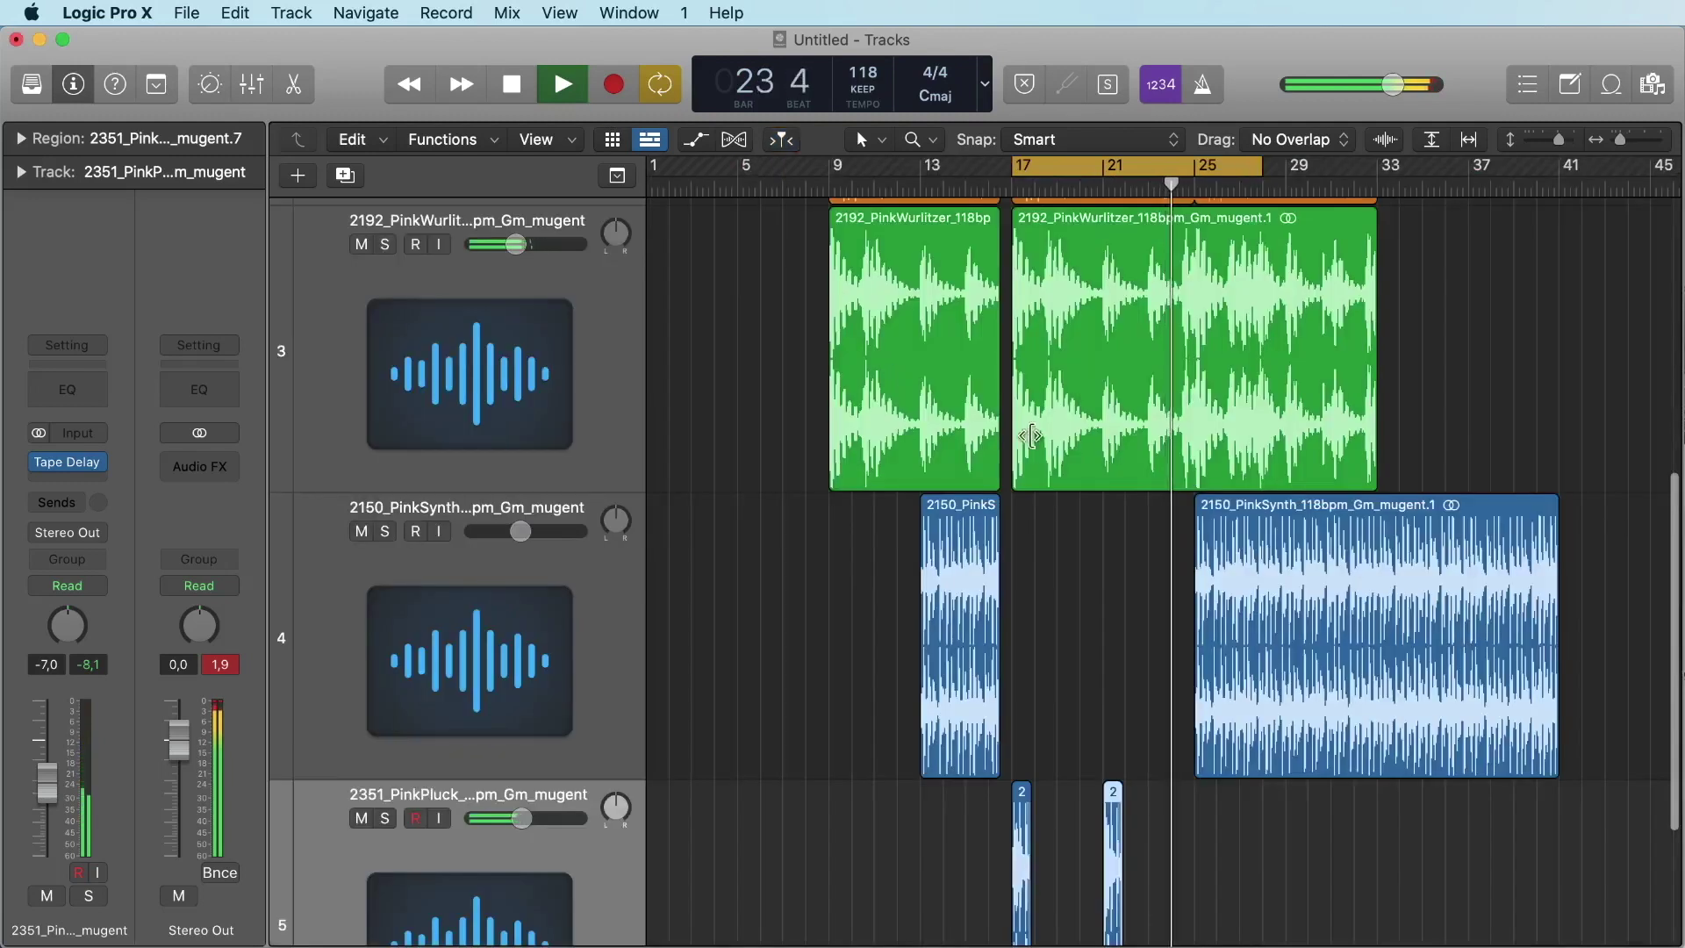
scroll(1044, 455, down, 1)
scroll(1054, 448, up, 3)
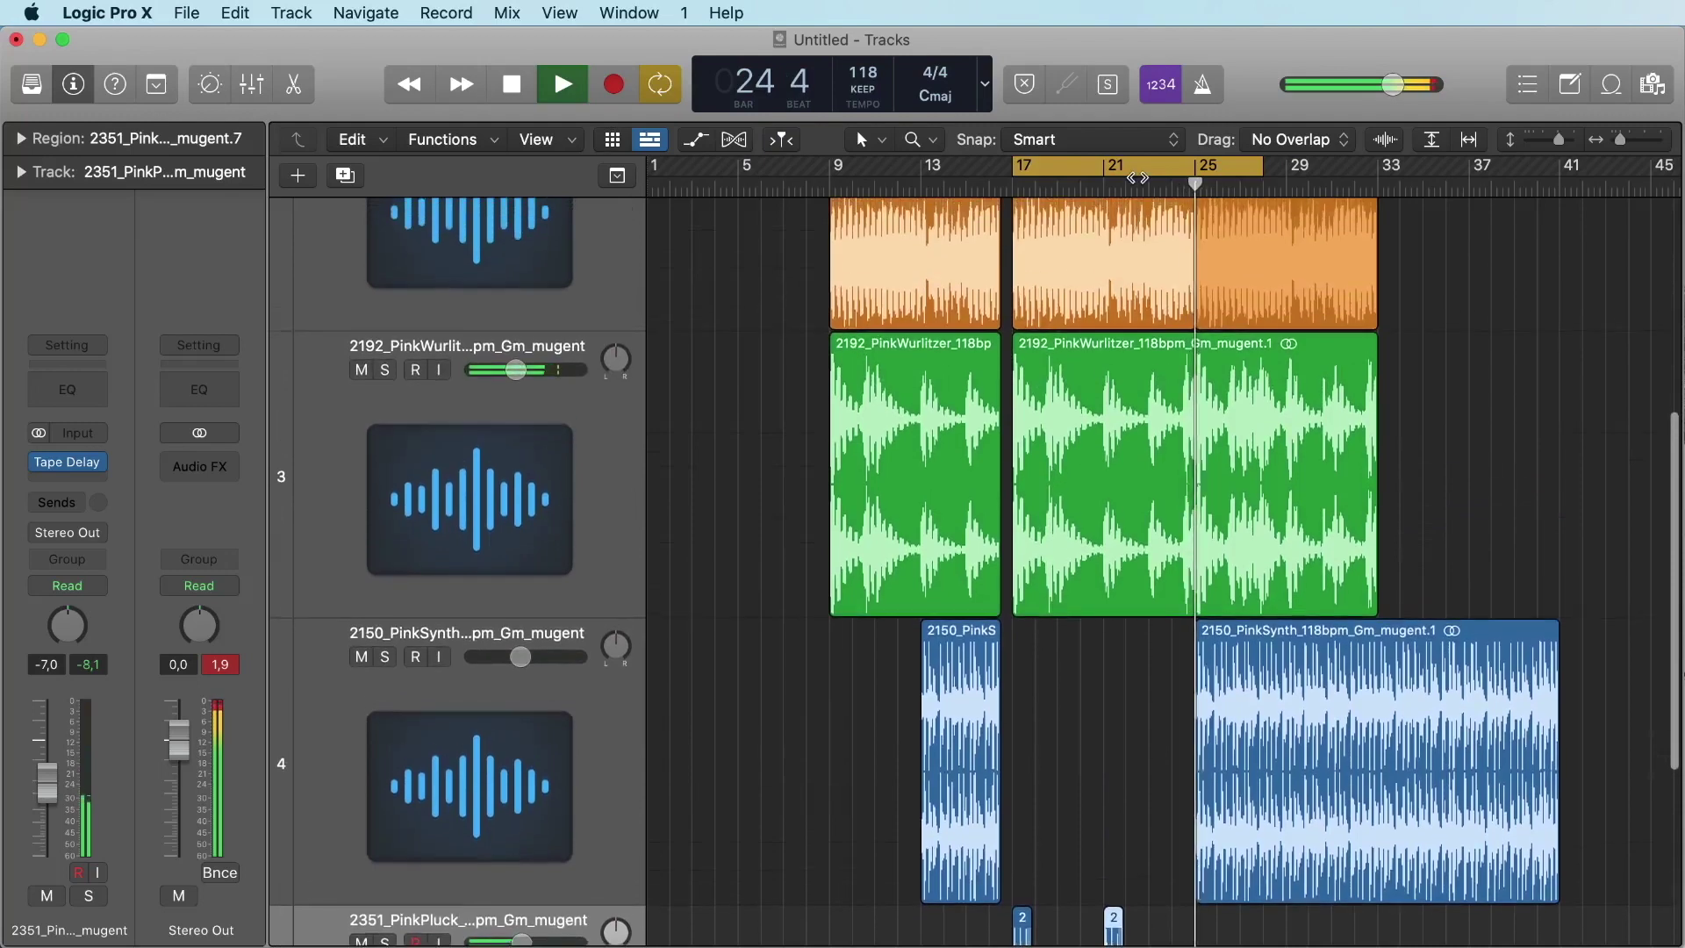
click(1139, 158)
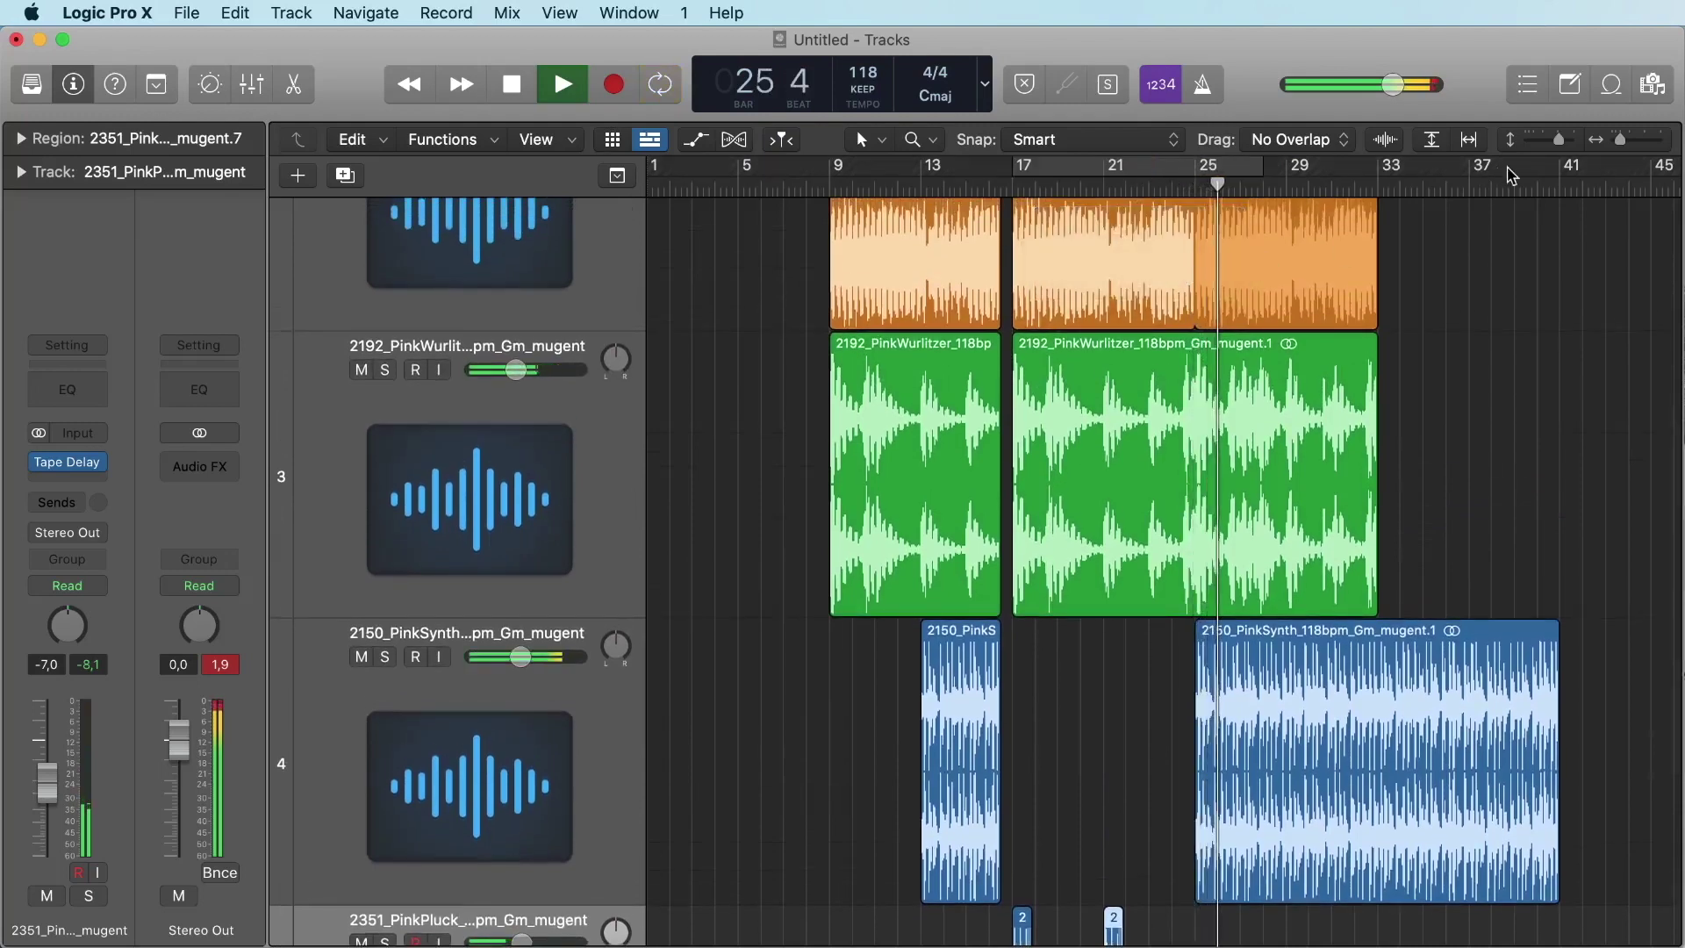
drag(1557, 139, 1549, 139)
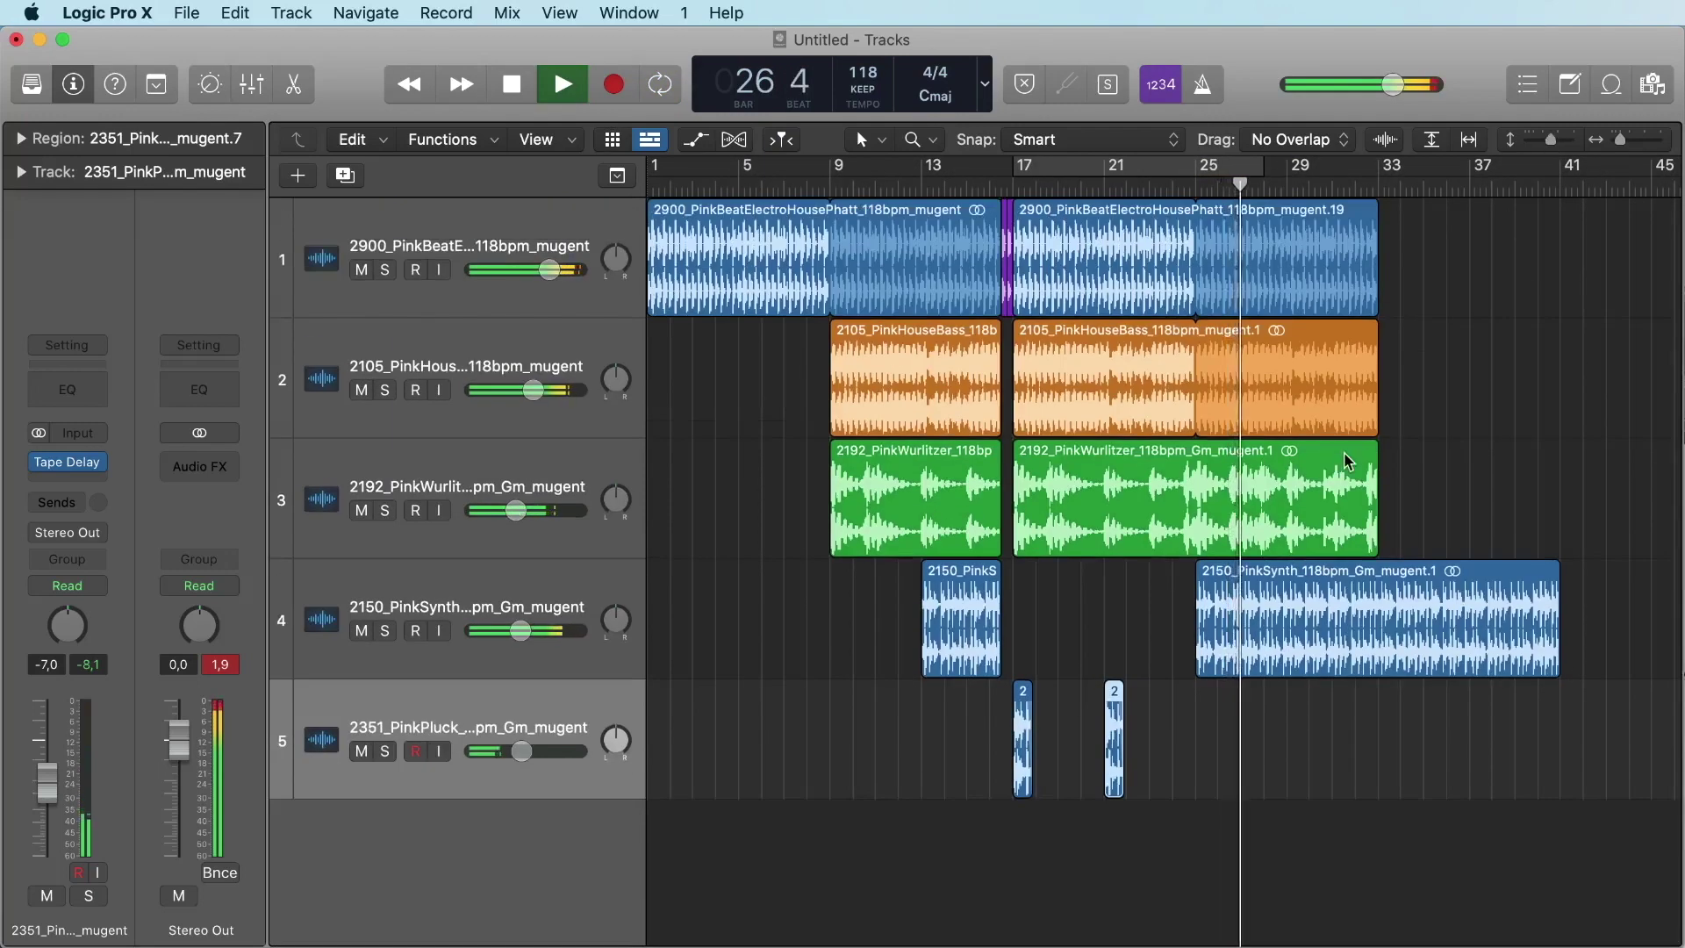
scroll(1334, 474, right, 3)
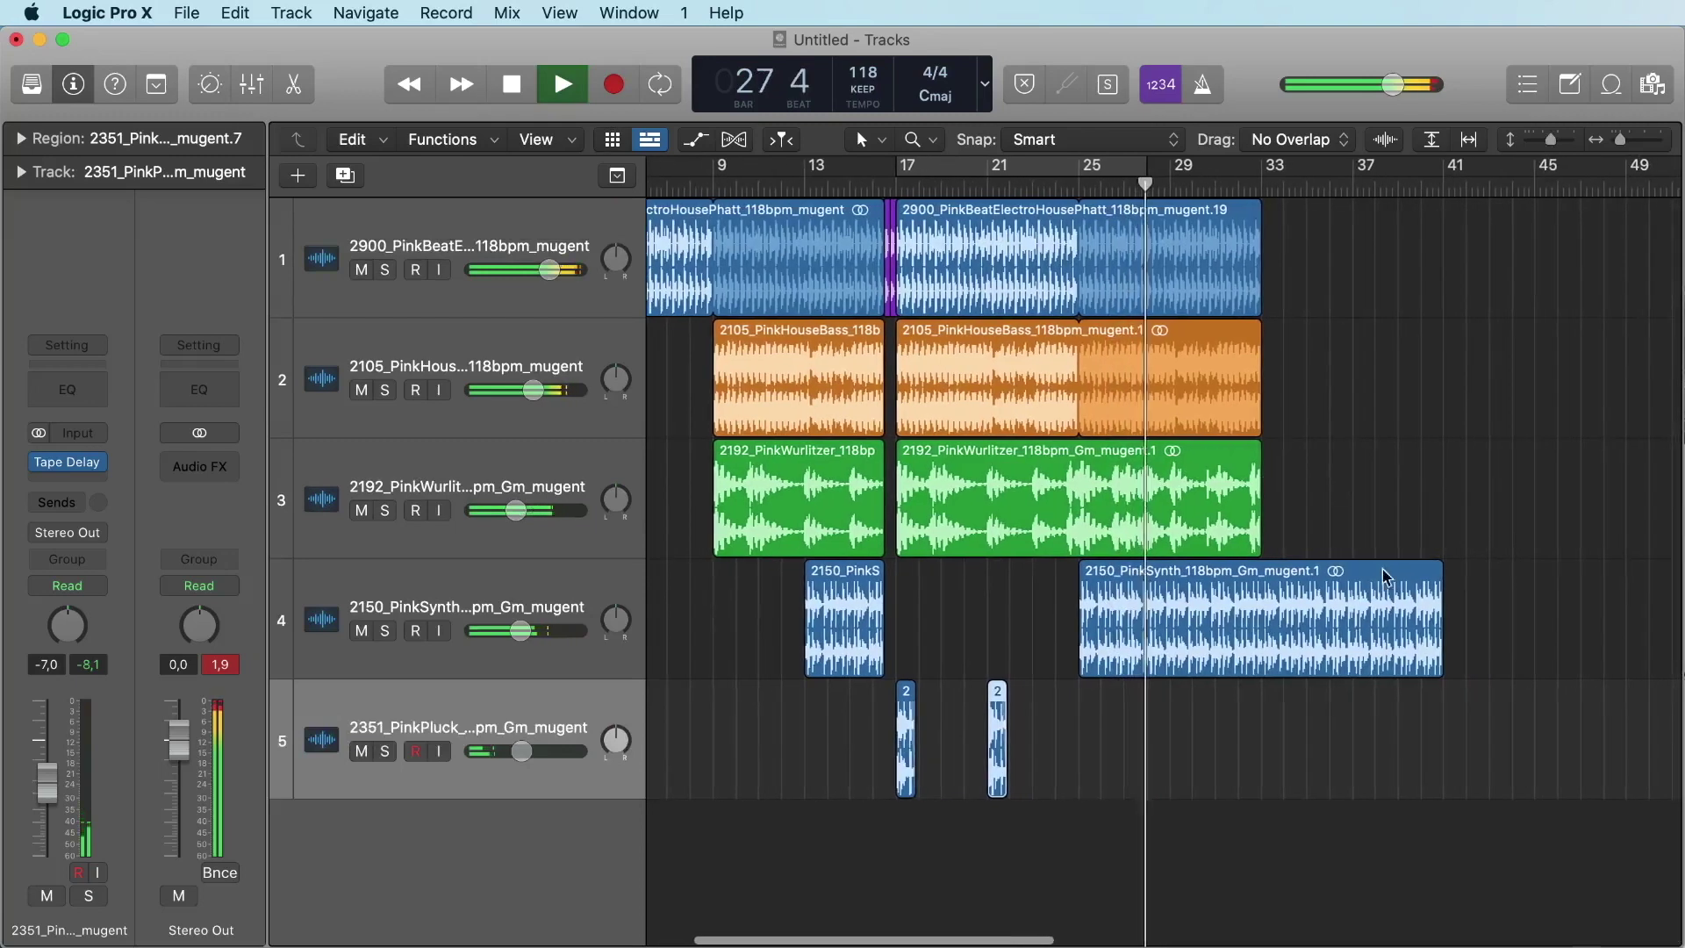
Trim the PinkSynth region to end at bar 33, then copy the Wurlitzer region and a pluck chop there
drag(1442, 572, 1245, 576)
drag(1441, 669, 1263, 651)
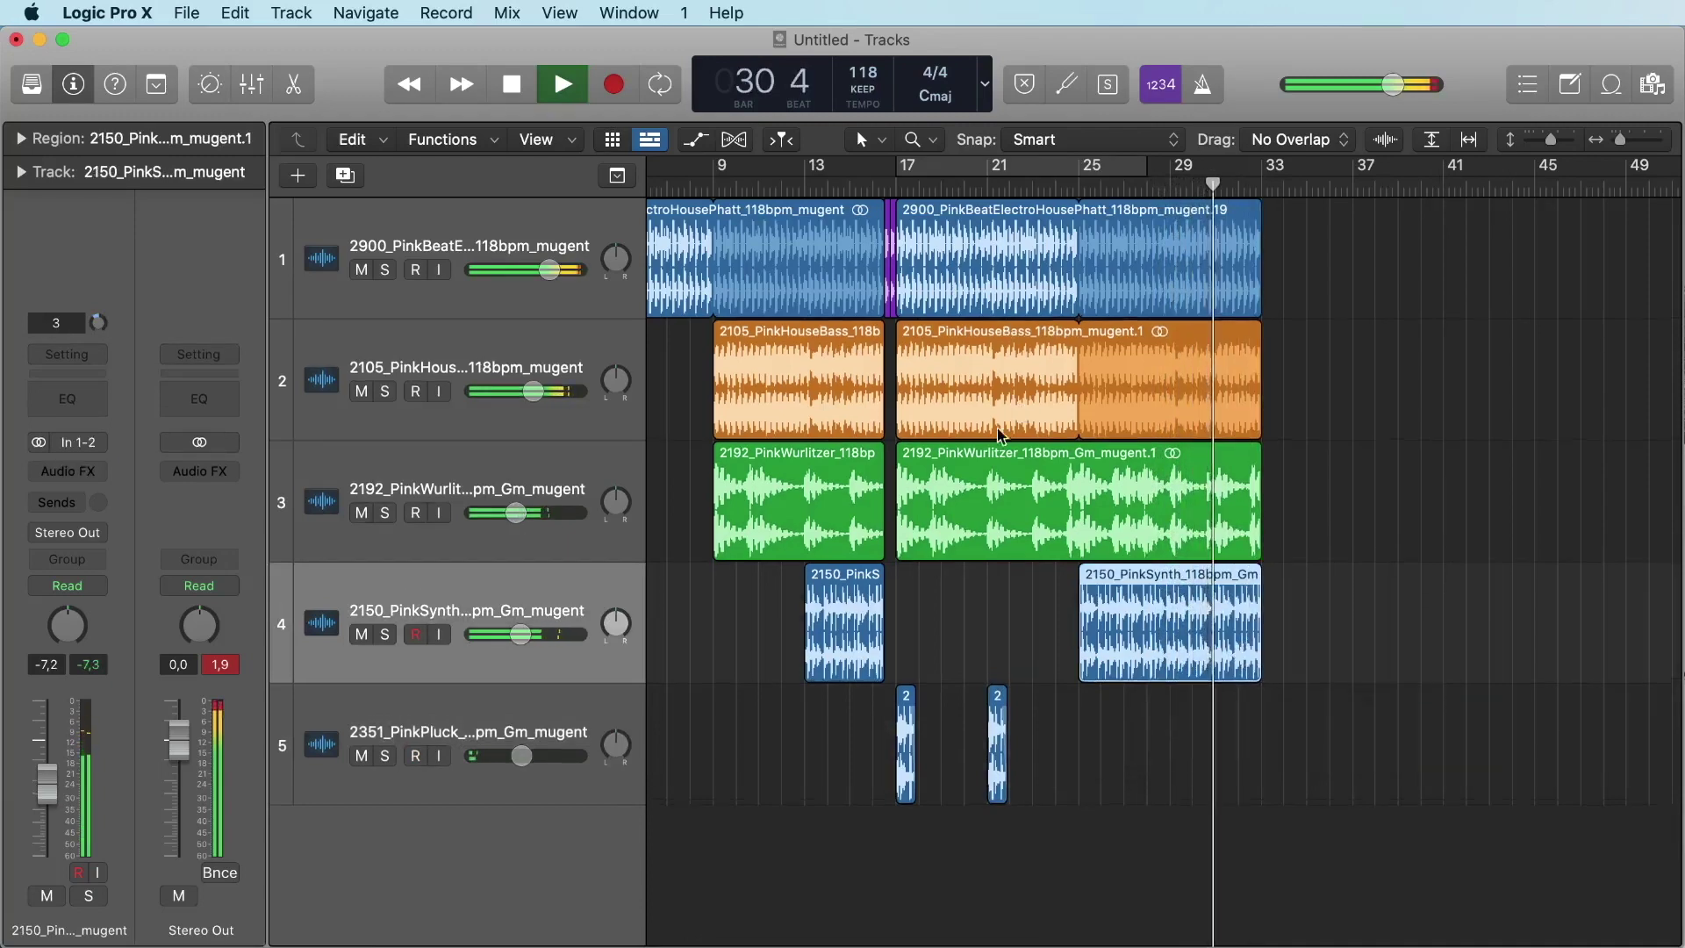
drag(976, 481, 1341, 483)
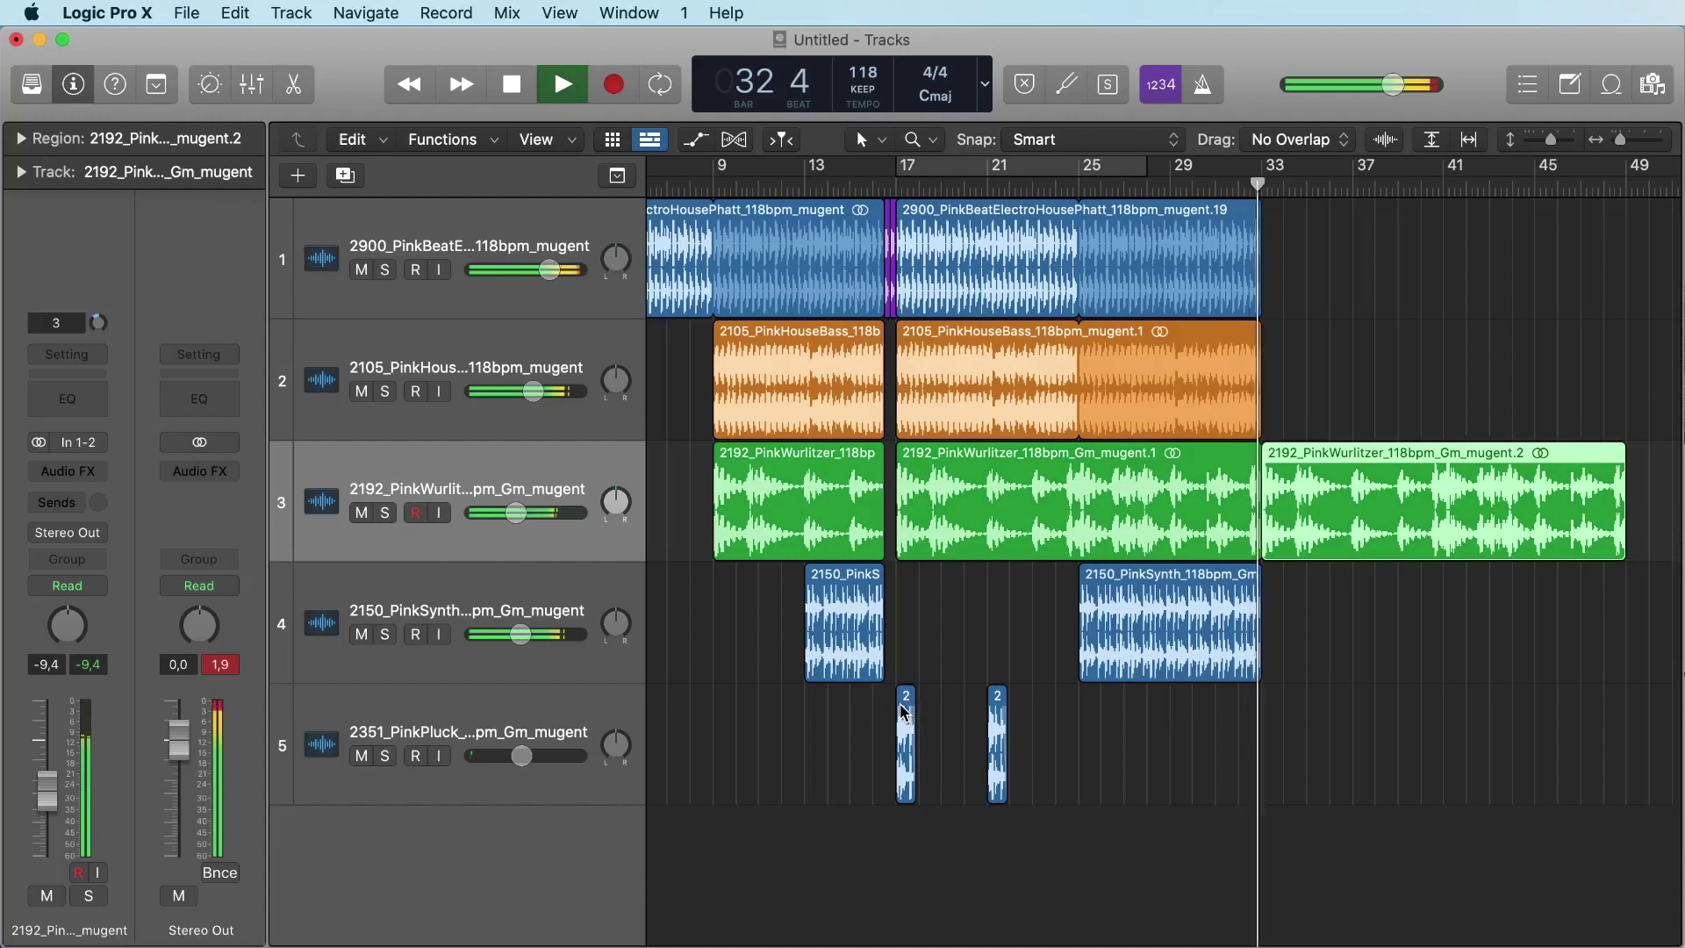
drag(908, 727, 1275, 728)
Copy a pluck chop to bar 37 and another toward bar 40
key(comma)
key(comma)
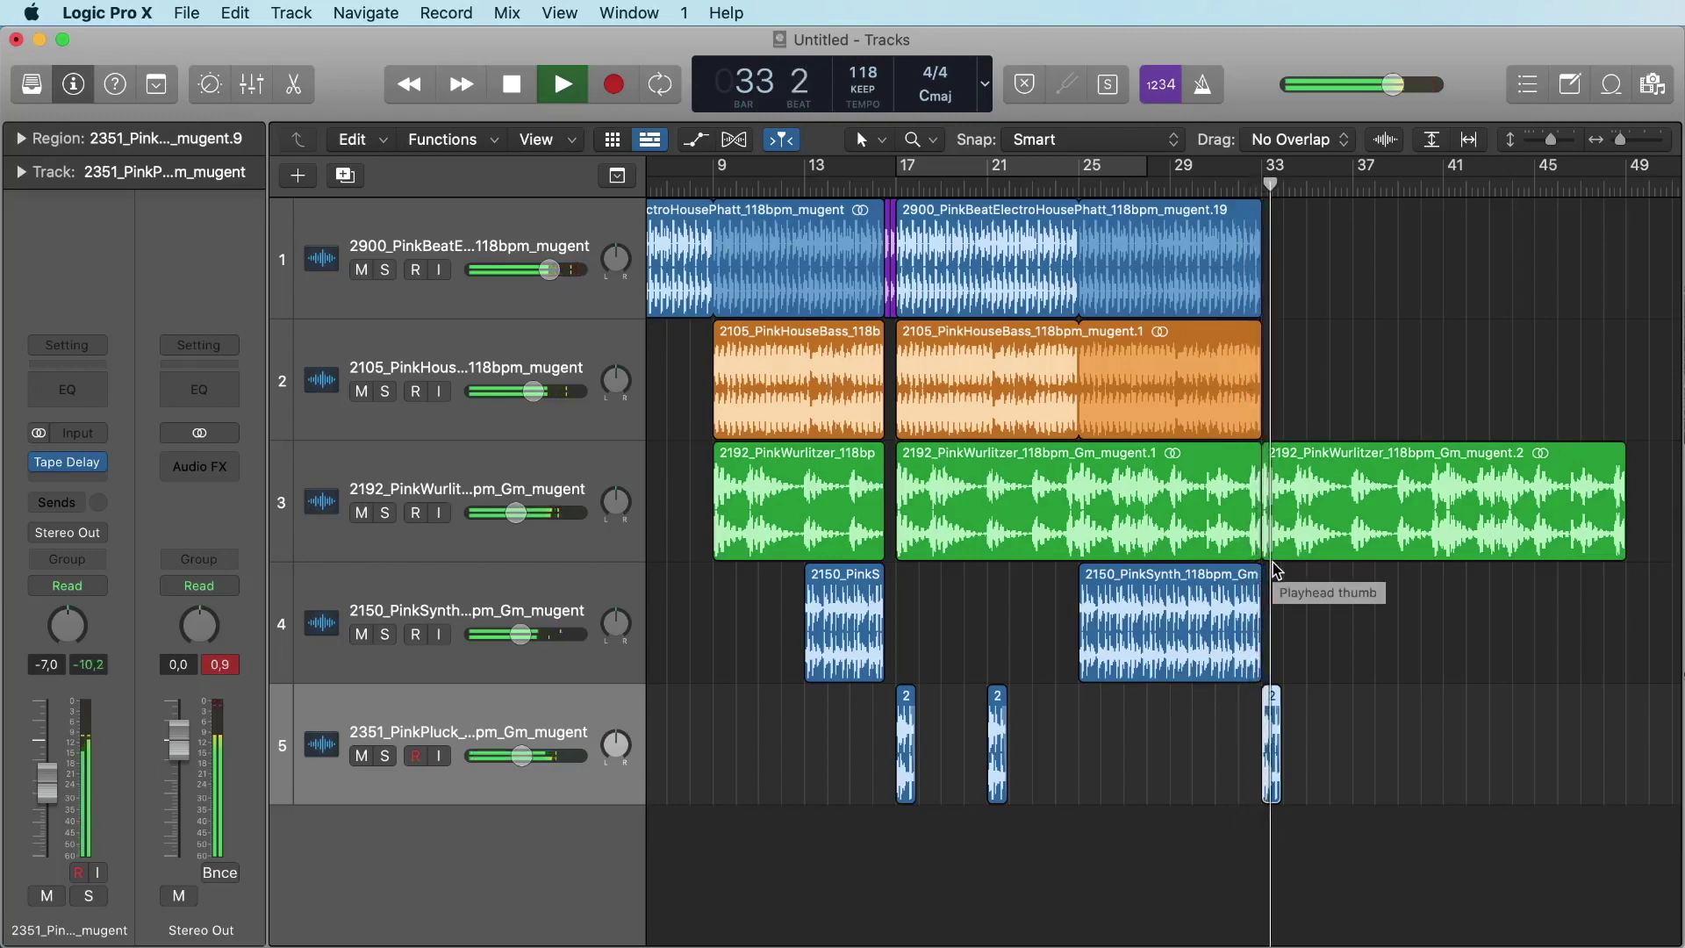
scroll(1283, 570, right, 3)
scroll(1142, 615, right, 5)
scroll(987, 649, left, 2)
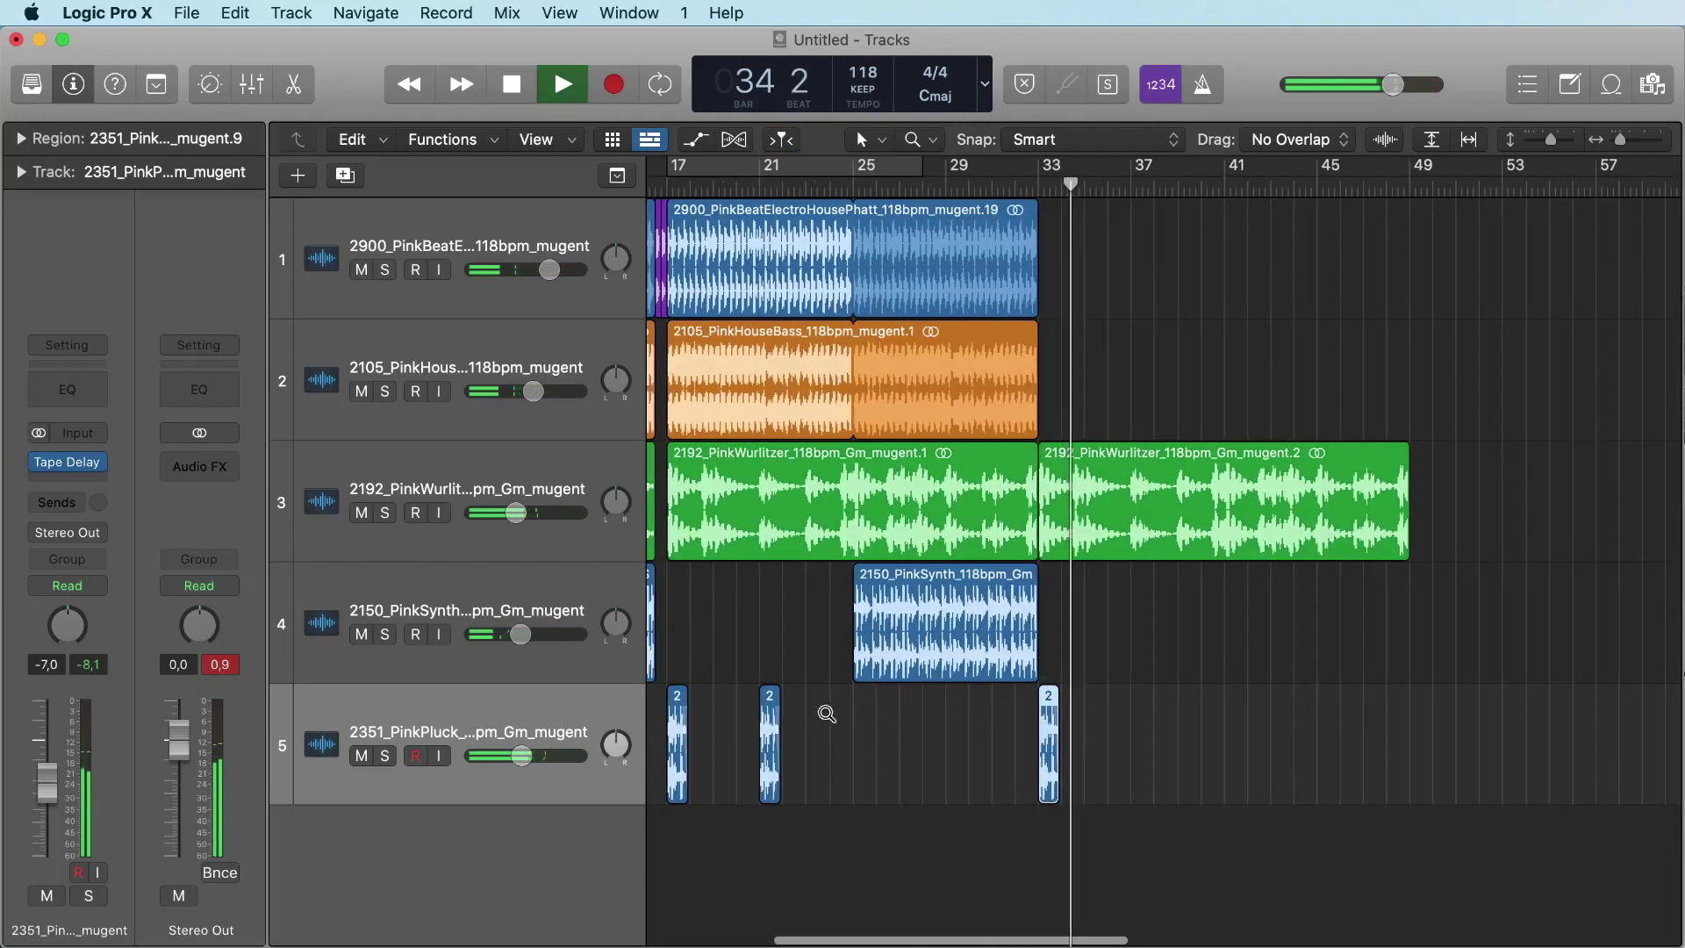
drag(775, 713, 1143, 736)
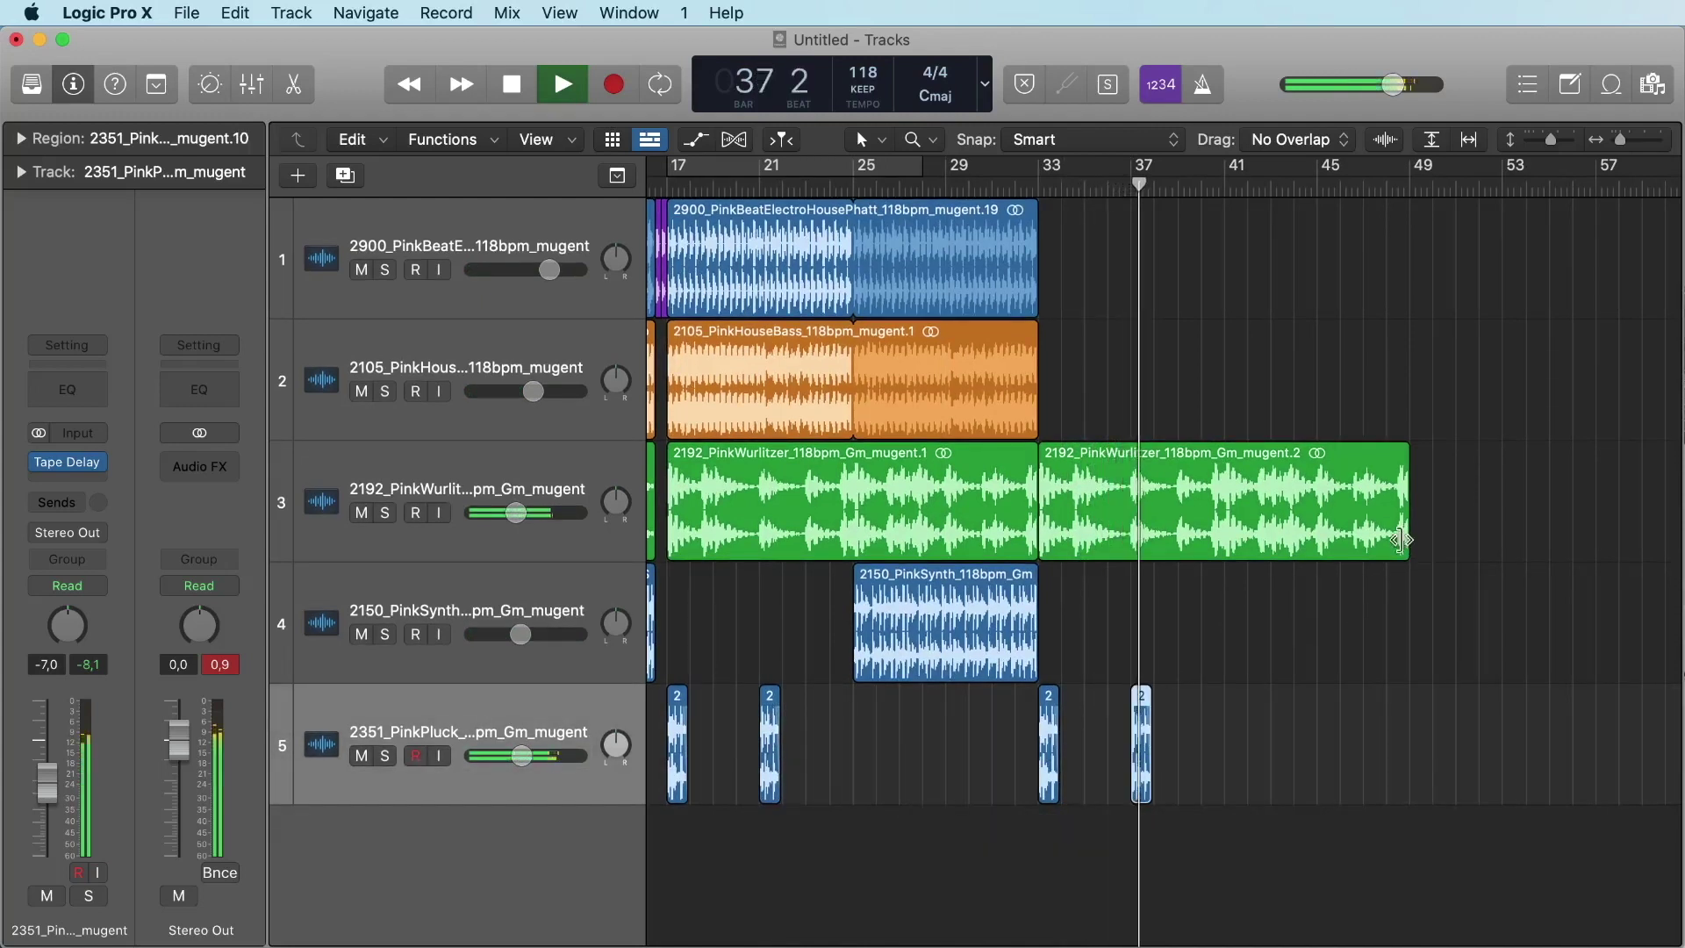
drag(1053, 736, 1212, 737)
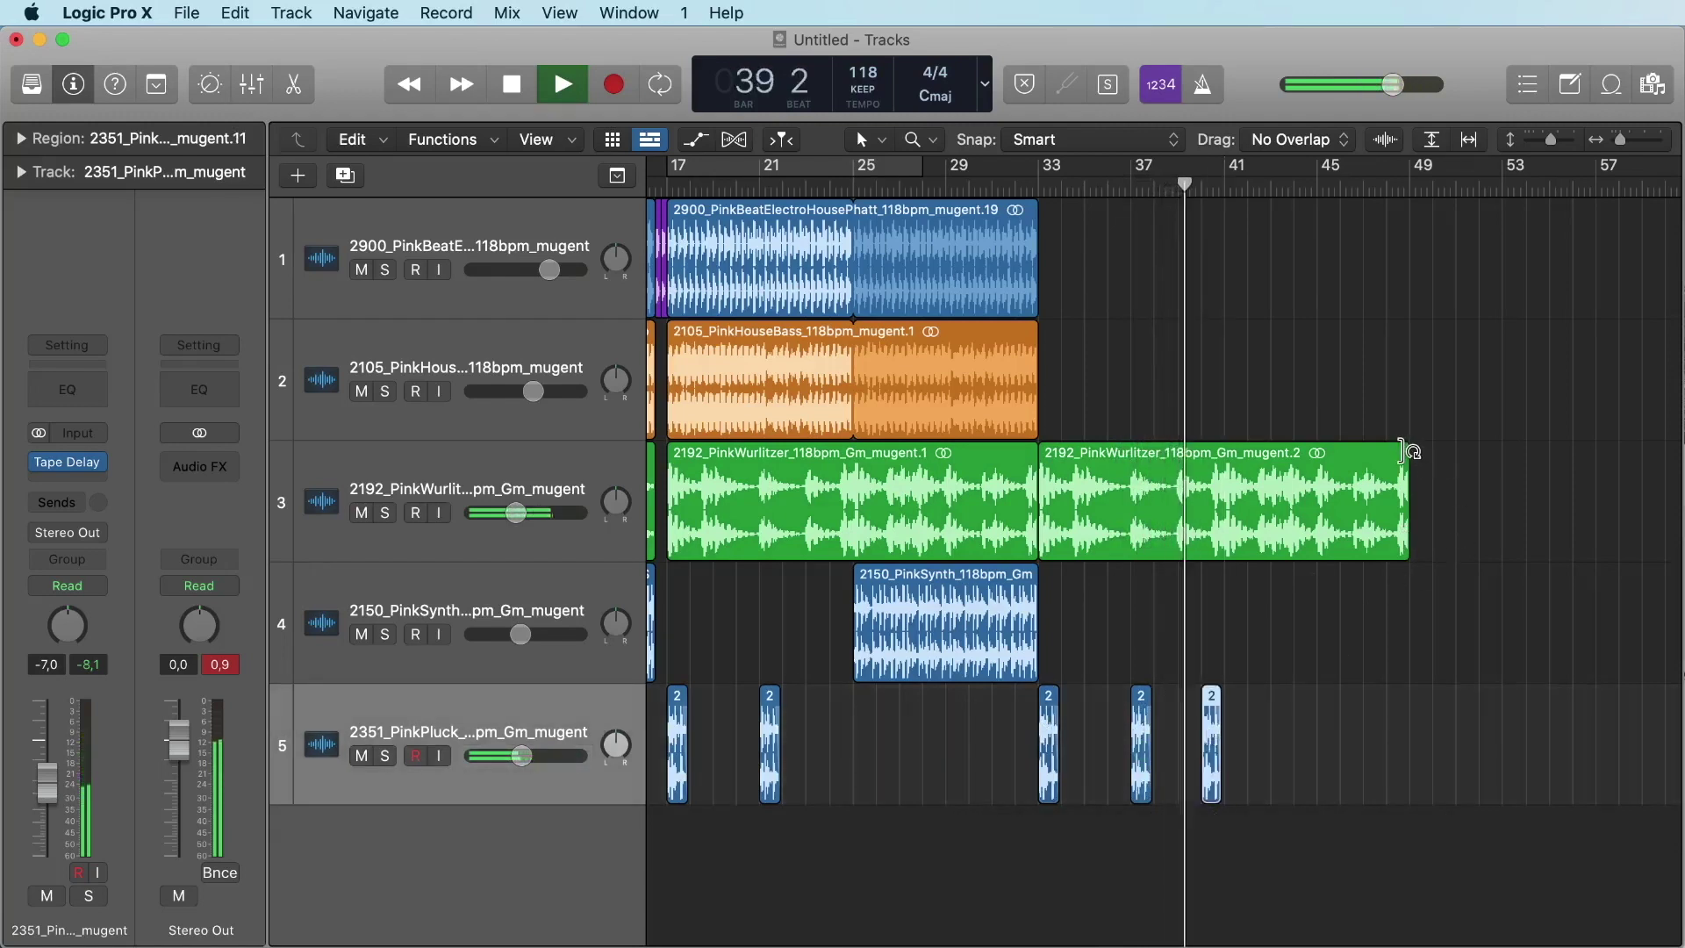
Trim the second Wurlitzer region to end at bar 41 and set the last pluck chop at bar 41
drag(1408, 452, 1229, 465)
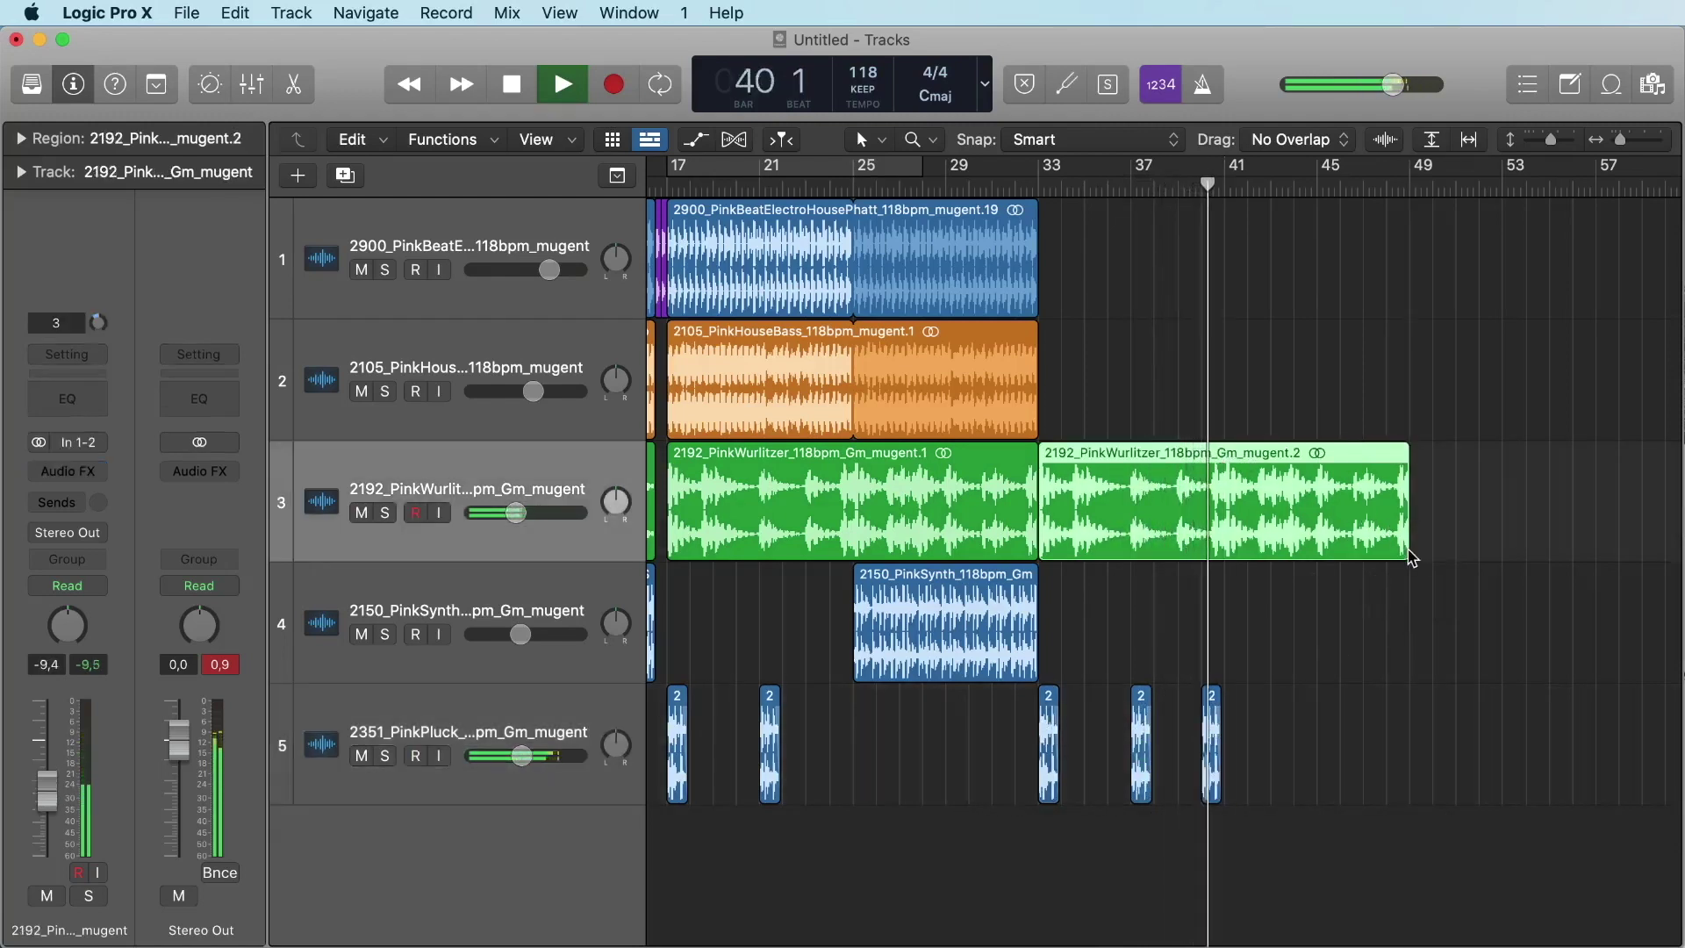
drag(1402, 549, 1225, 551)
drag(1199, 735, 1221, 736)
Copy the last Wurlitzer region to bar 41 and shorten it to a brief hit
click(1202, 186)
scroll(1373, 397, left, 3)
scroll(1376, 399, left, 10)
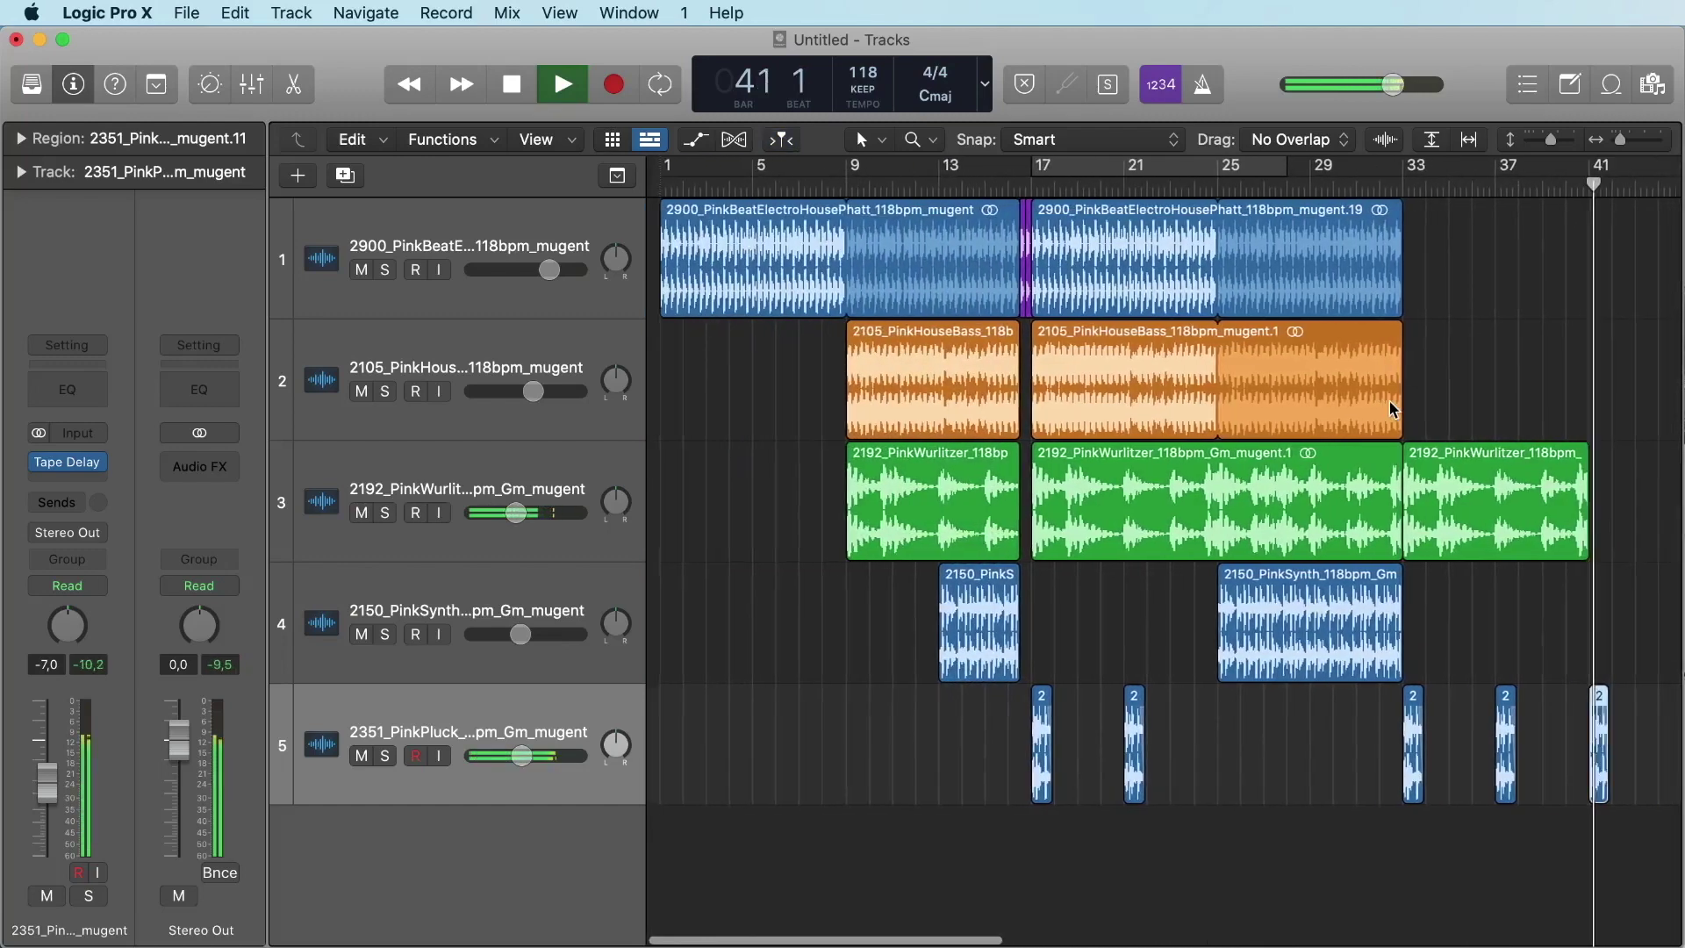
scroll(1390, 408, right, 10)
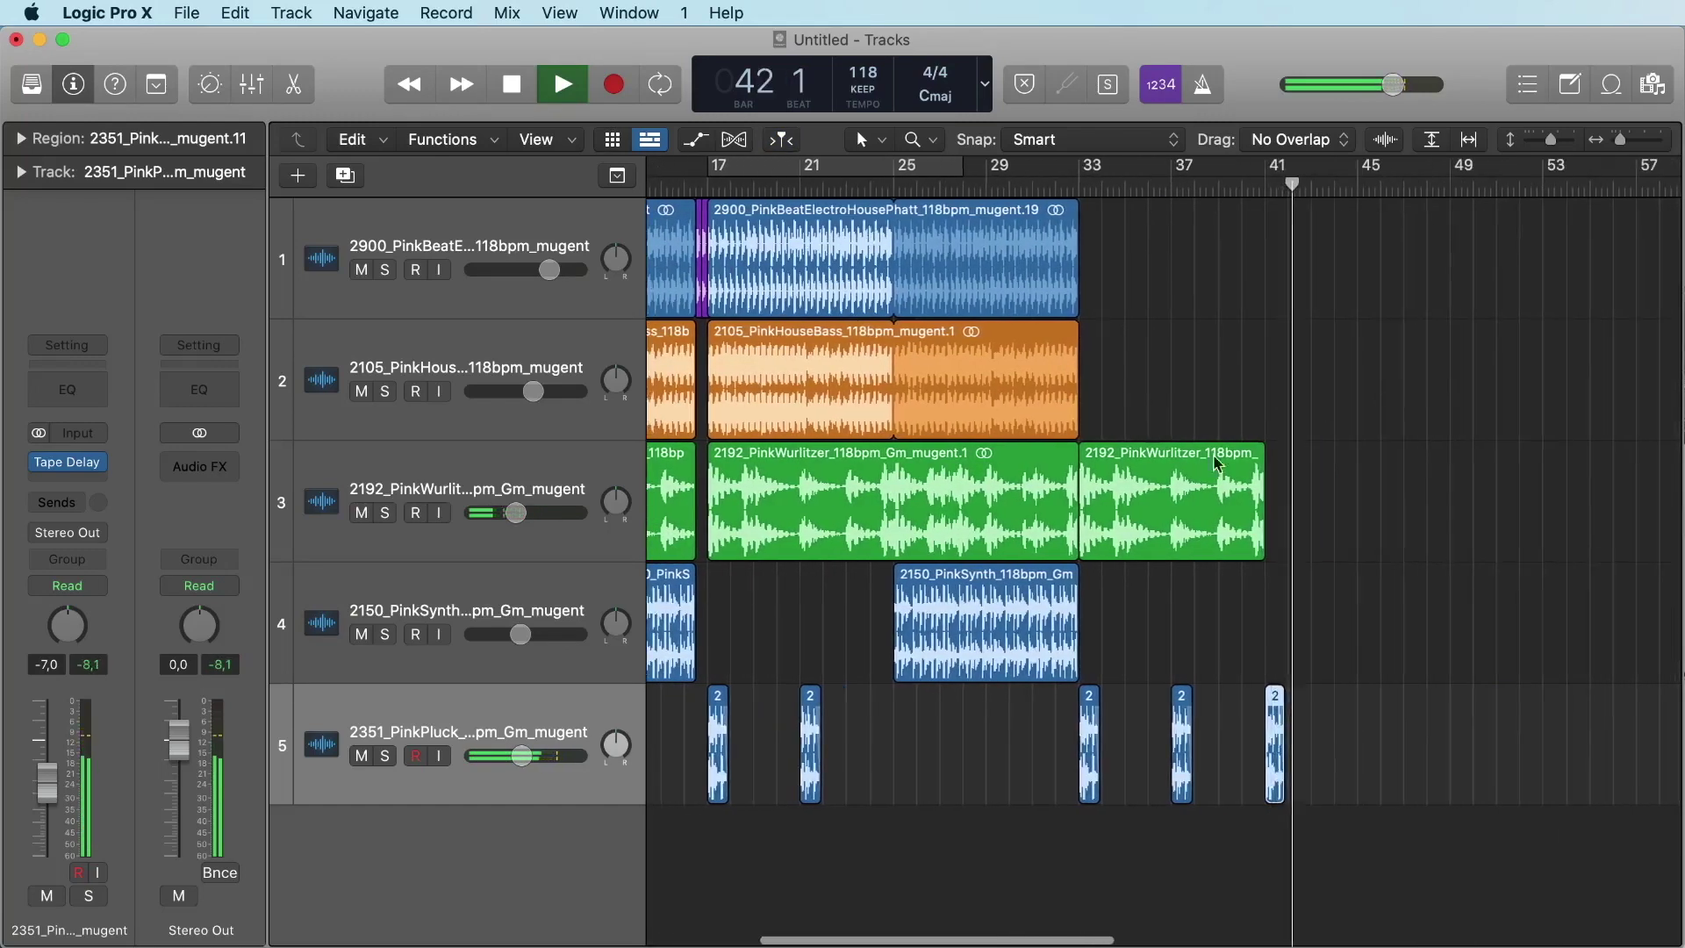
click(1144, 461)
key(space)
drag(1144, 461, 1331, 463)
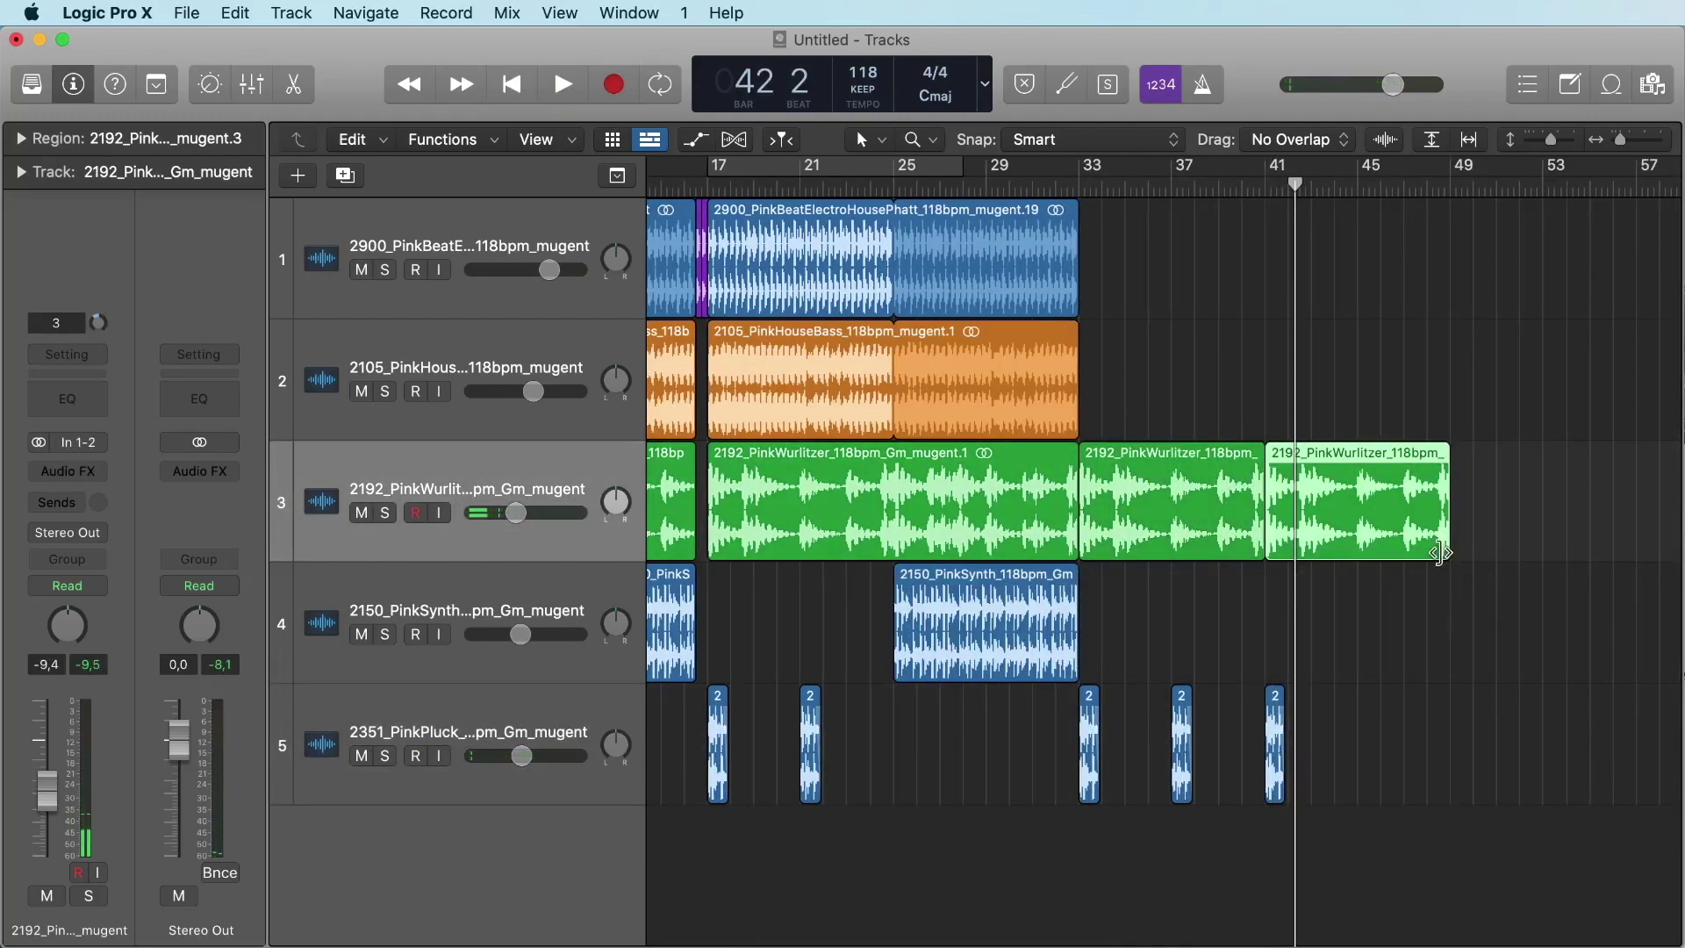
drag(1440, 554, 1298, 552)
click(1243, 185)
Lengthen the final Wurlitzer region's fade-out from 119 to 294 and play the ending
key(space)
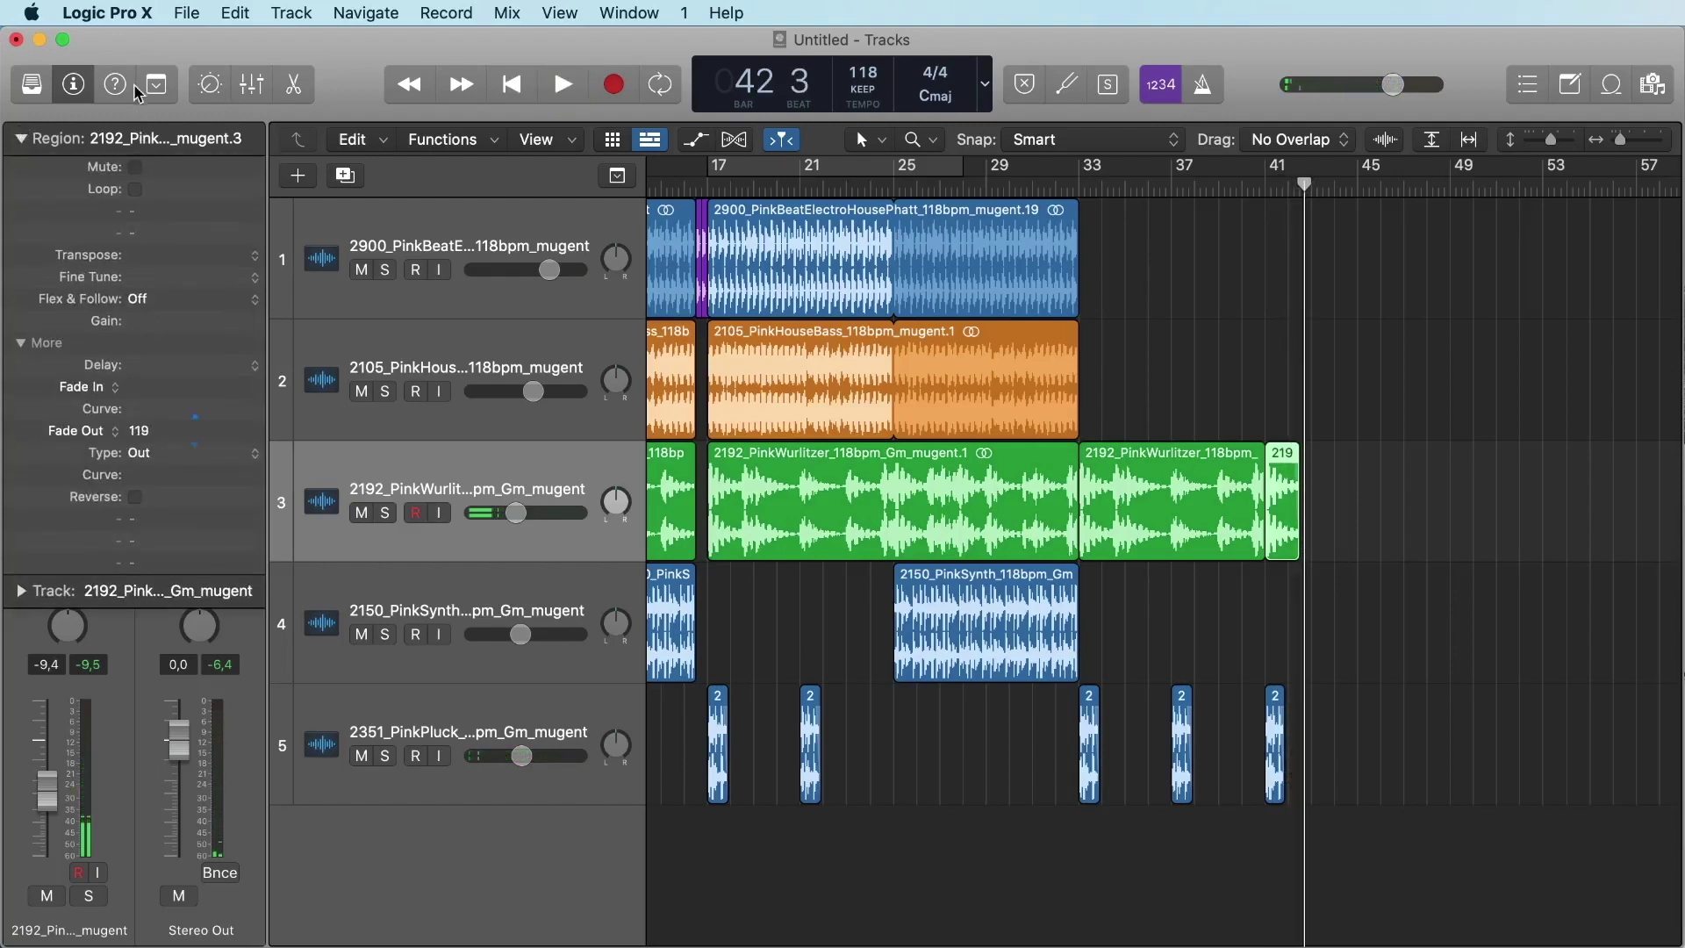
drag(140, 430, 156, 457)
key(space)
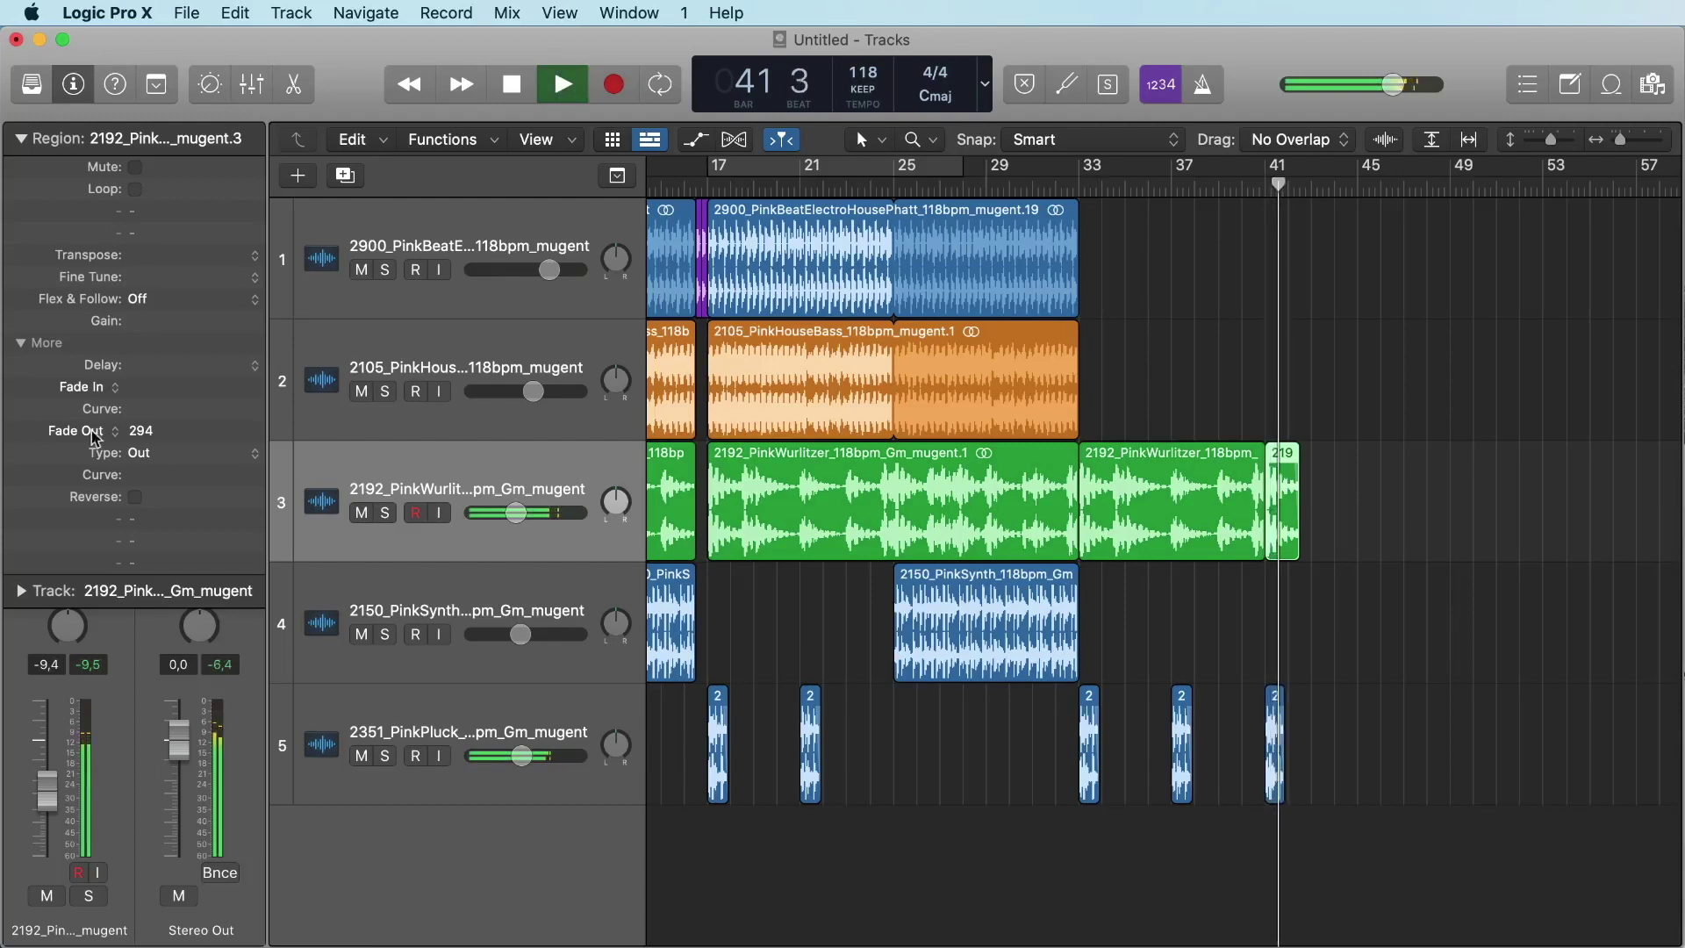